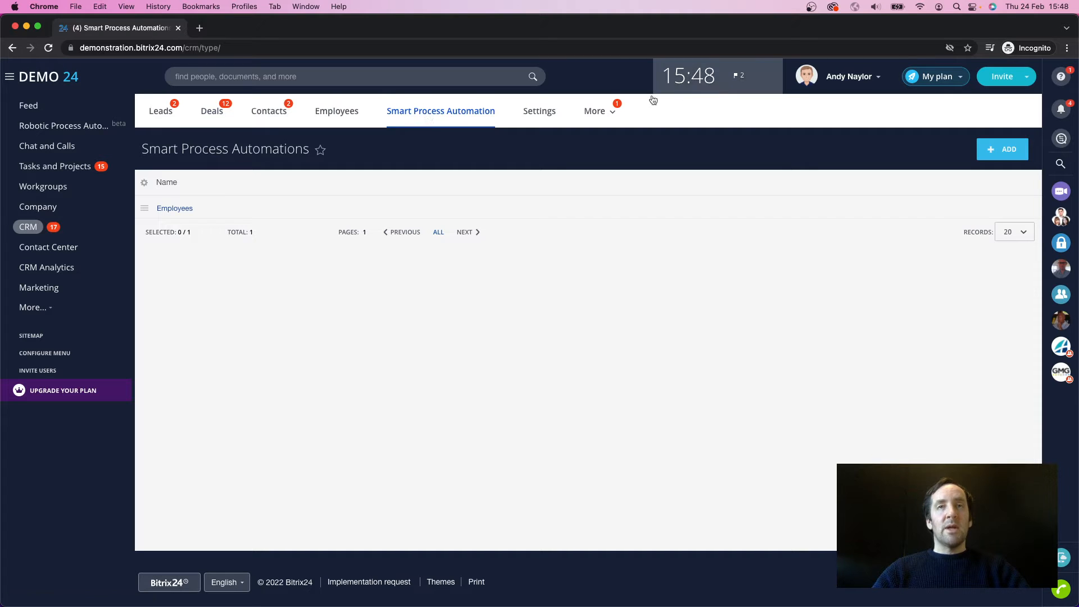
Step: Open the Employees smart process automation and start creating a new employee record
click(592, 112)
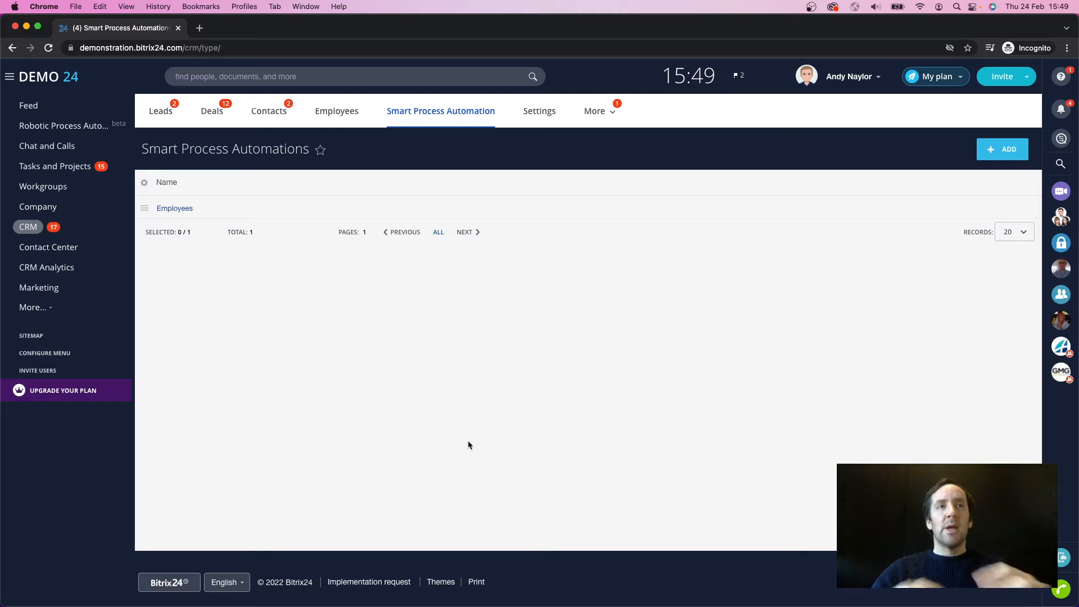
click(175, 209)
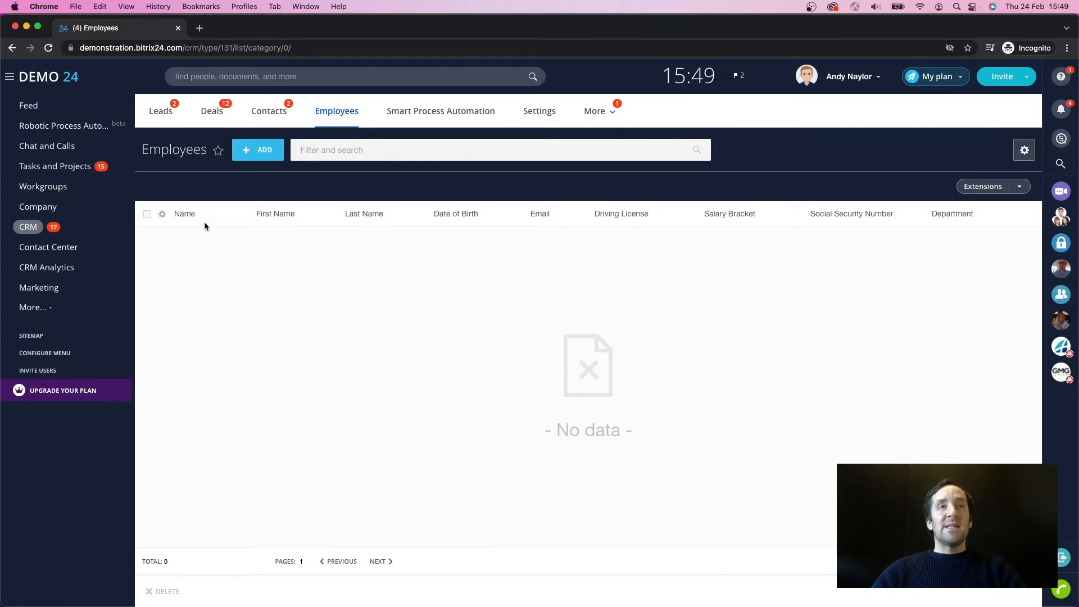
click(185, 214)
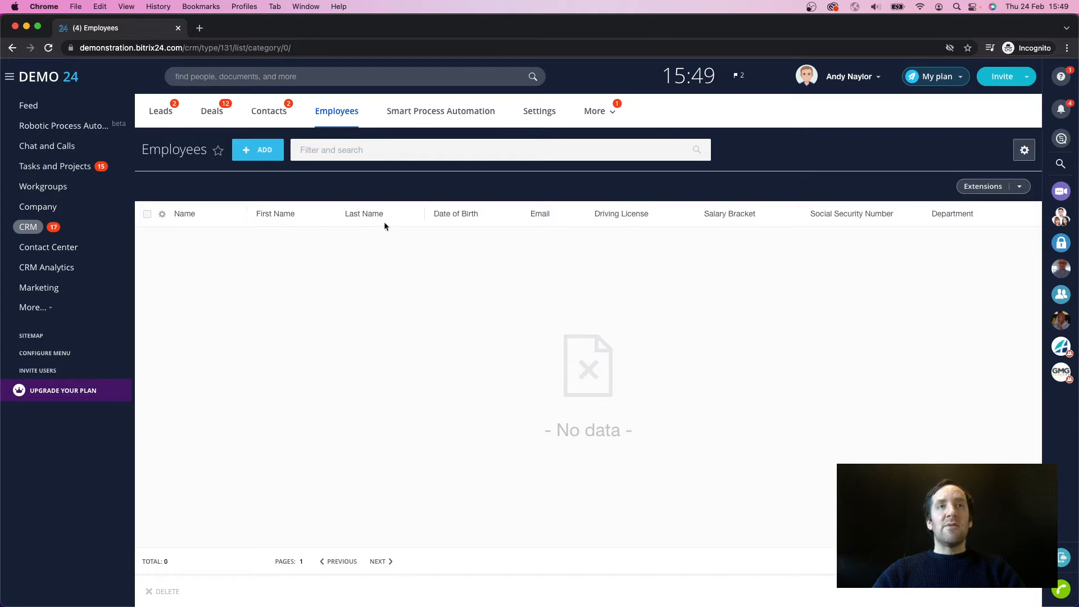
click(266, 154)
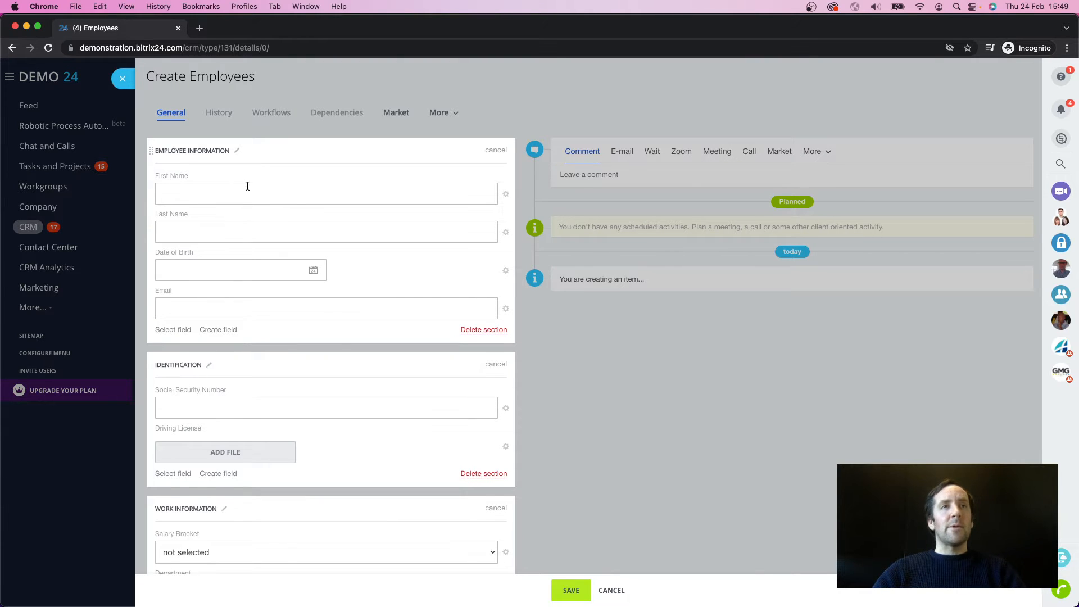
Step: Enter the employee's first name and last name in the Employee Information section
click(225, 195)
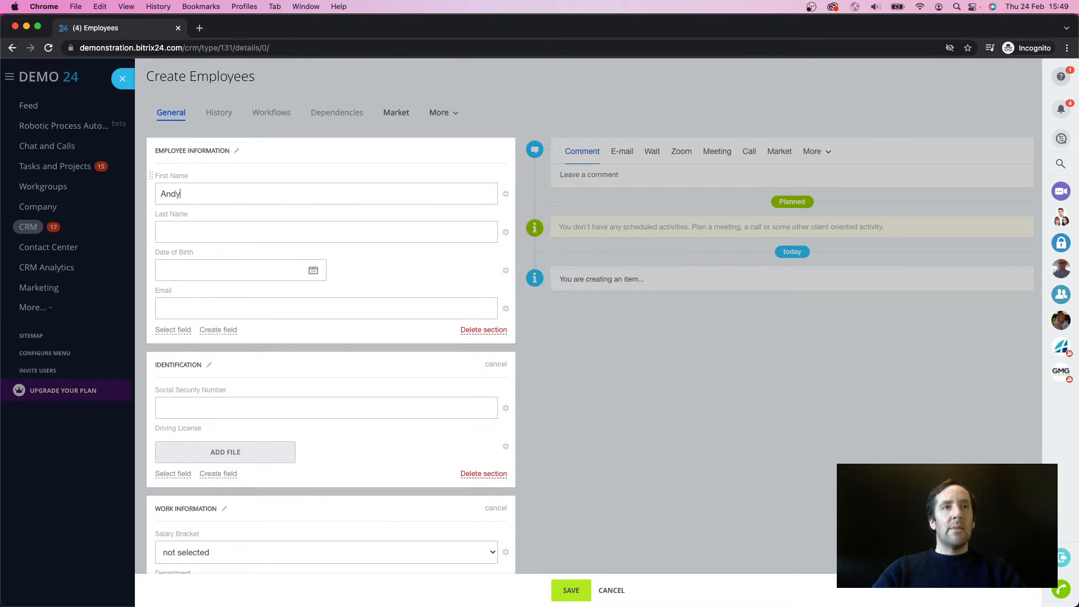
key(Tab)
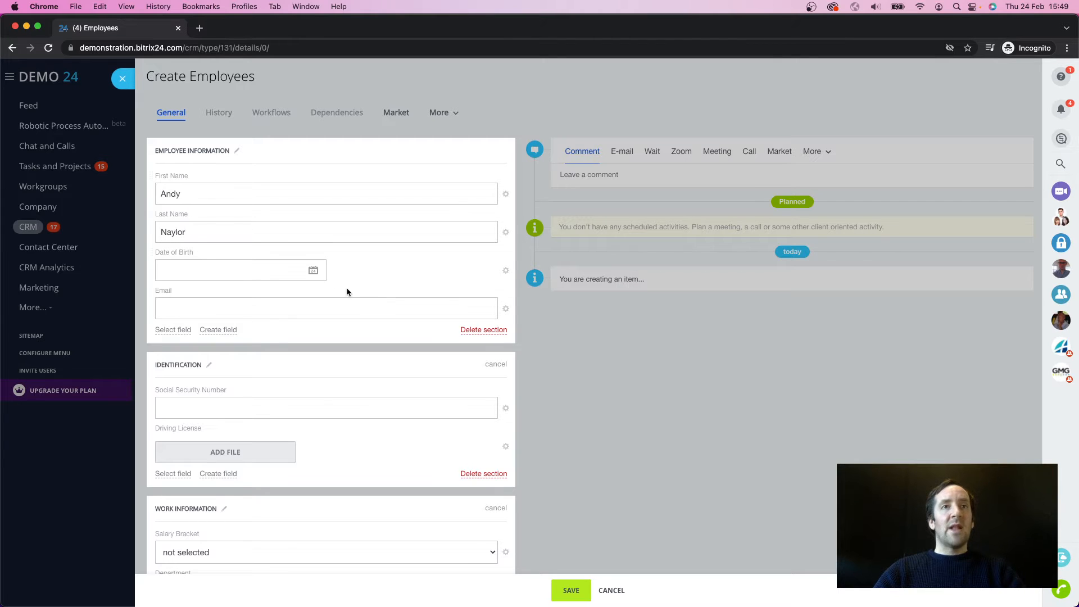
Step: Set the employee's date of birth and fill in the employee's e-mail address
click(313, 270)
click(238, 294)
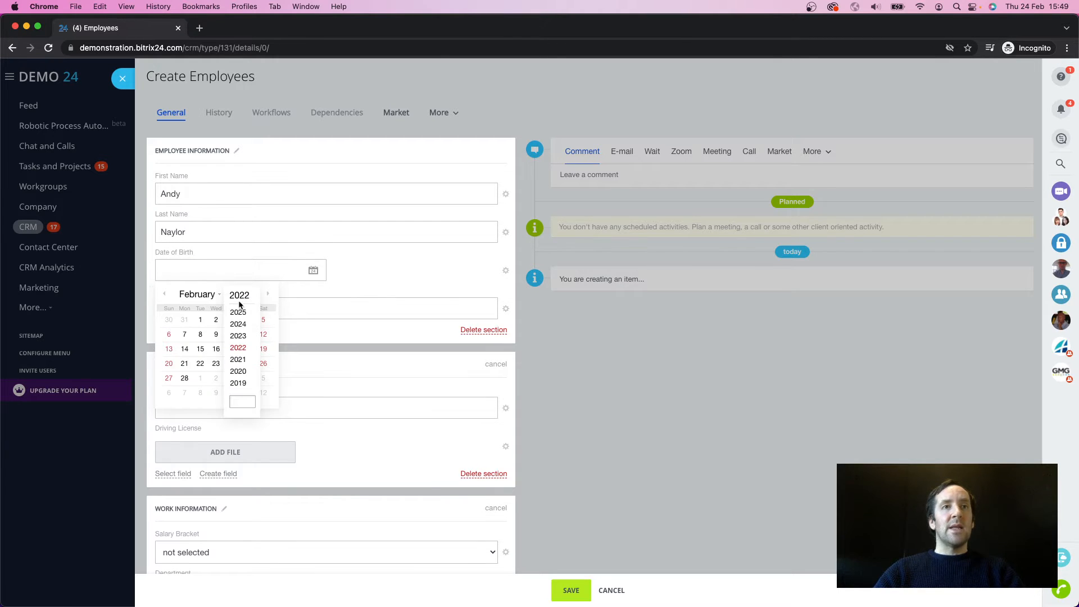
click(237, 401)
text(1988)
key(Return)
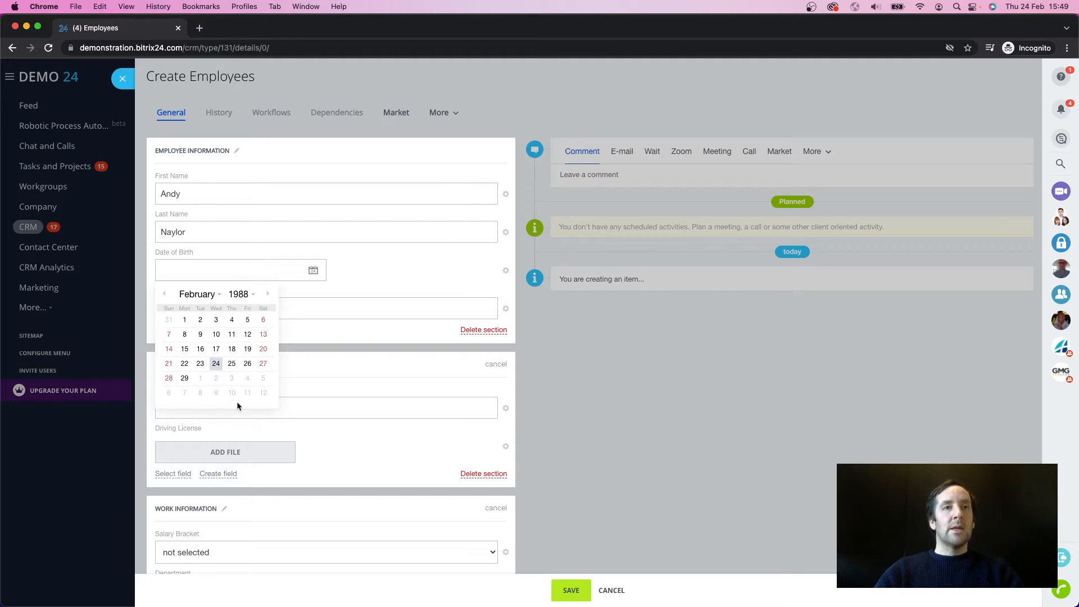
click(216, 349)
click(218, 307)
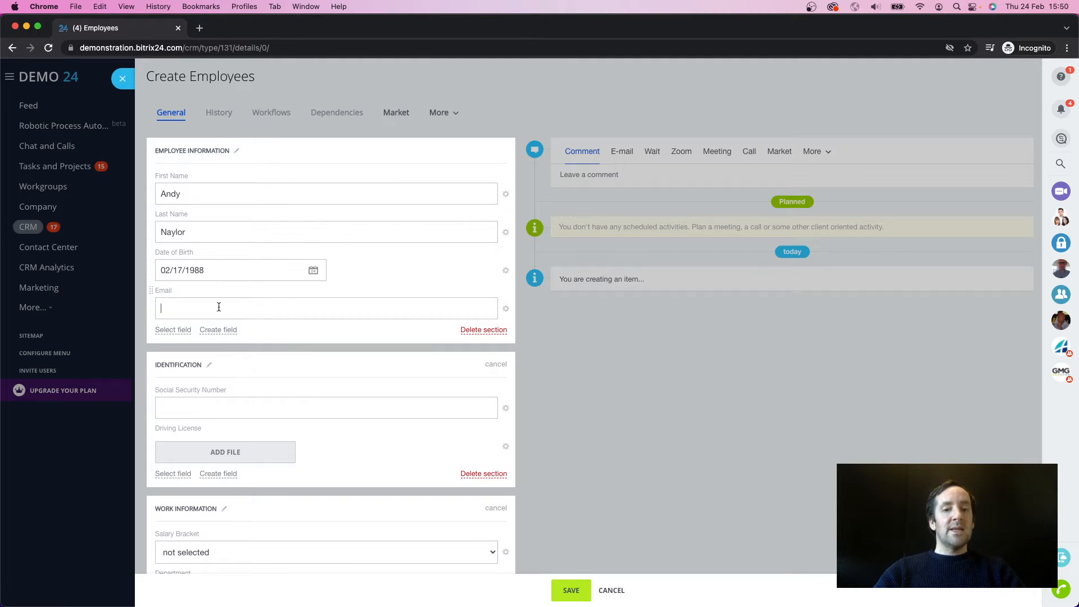
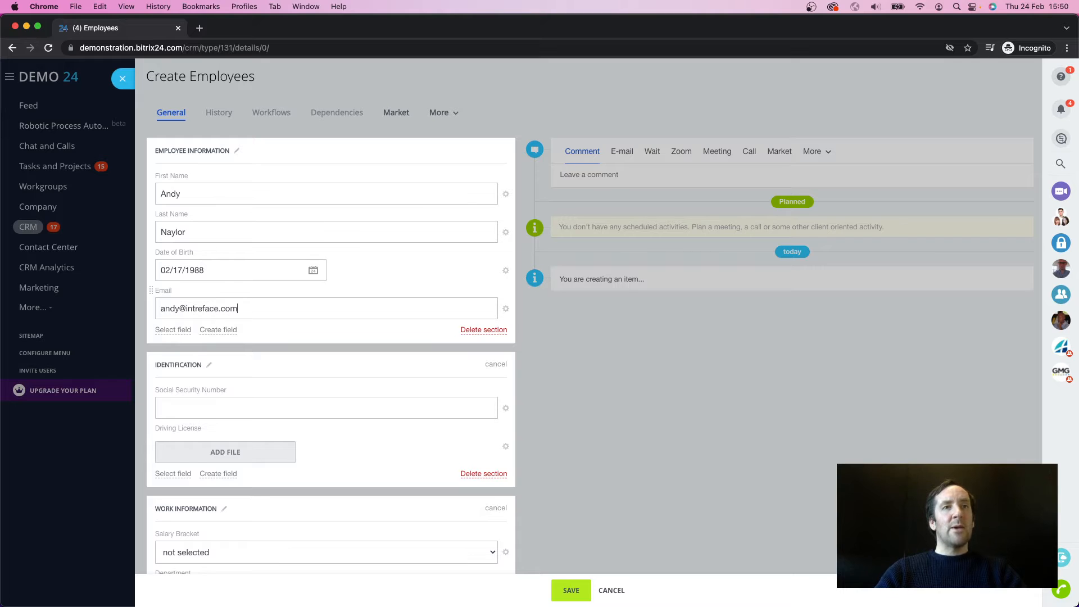
Step: Enter the employee's social security number and attach Driving-License.jpeg as the driving license file
scroll(280, 362, down, 1)
click(250, 388)
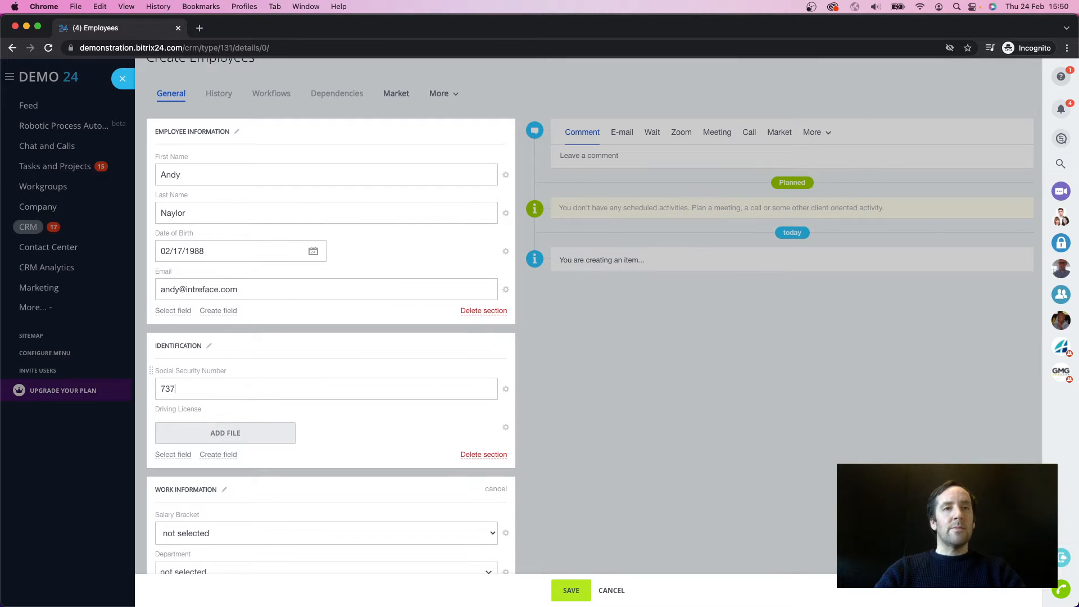
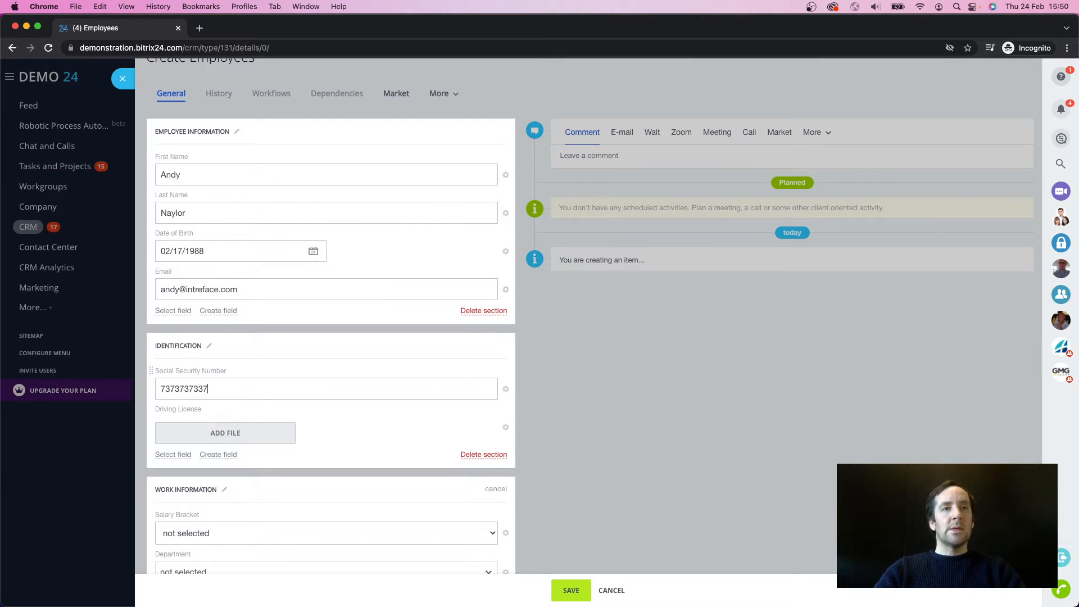
click(247, 436)
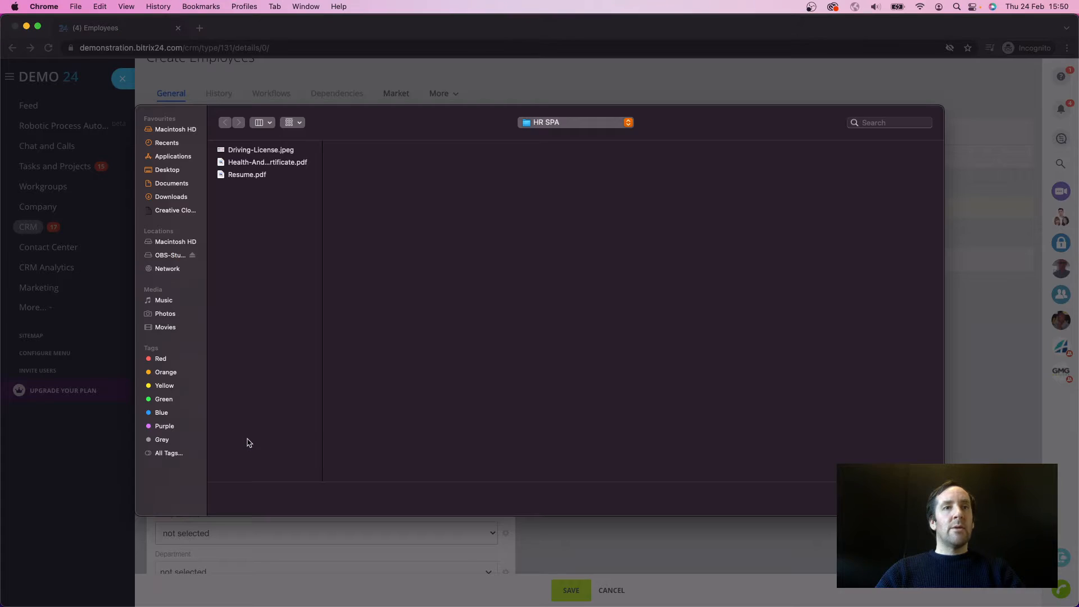
click(266, 150)
double_click(266, 150)
Step: Set the salary bracket to 25,000 - 40,000 and the department to Marketing, and save the employee record
scroll(297, 393, down, 3)
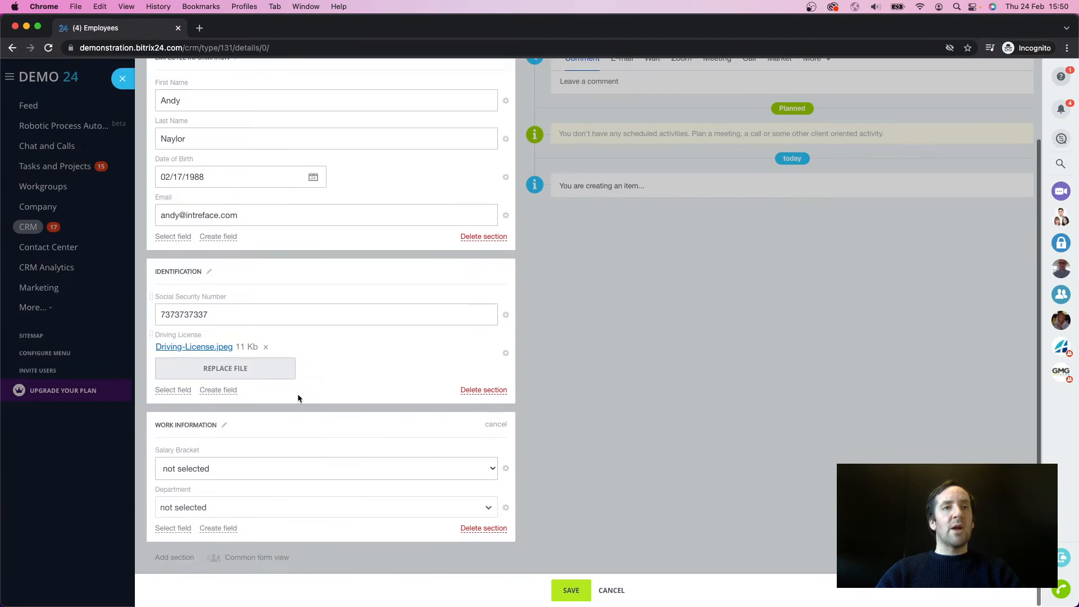
click(209, 475)
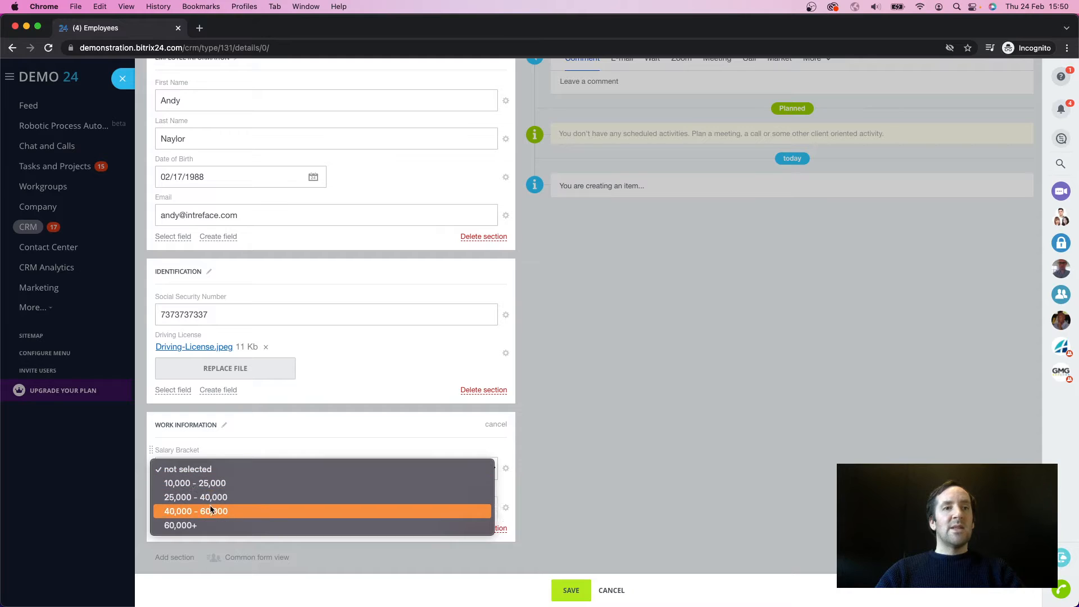
click(211, 498)
click(214, 505)
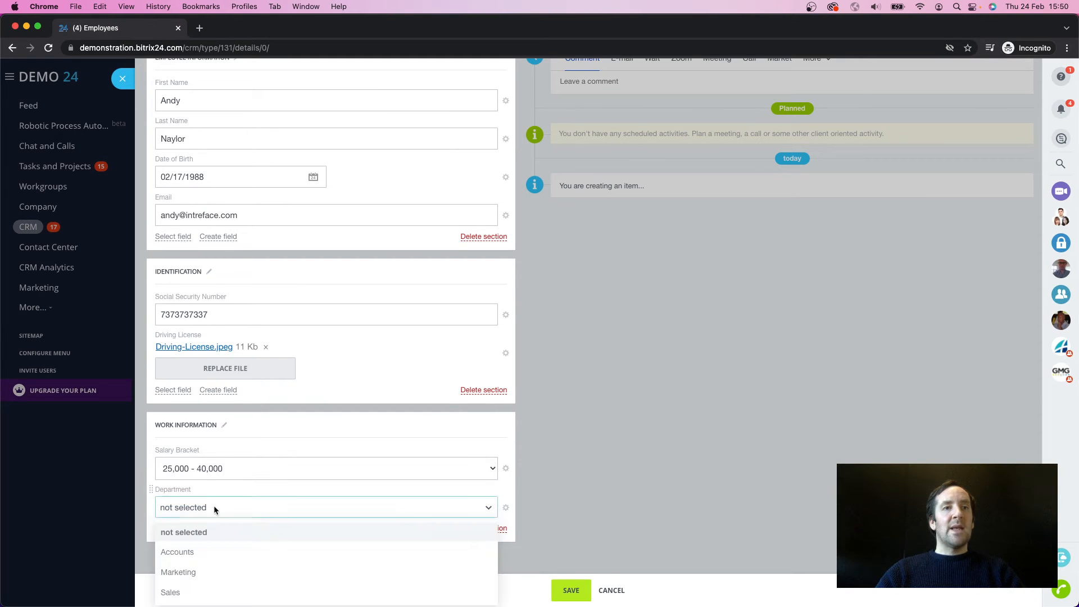
click(211, 573)
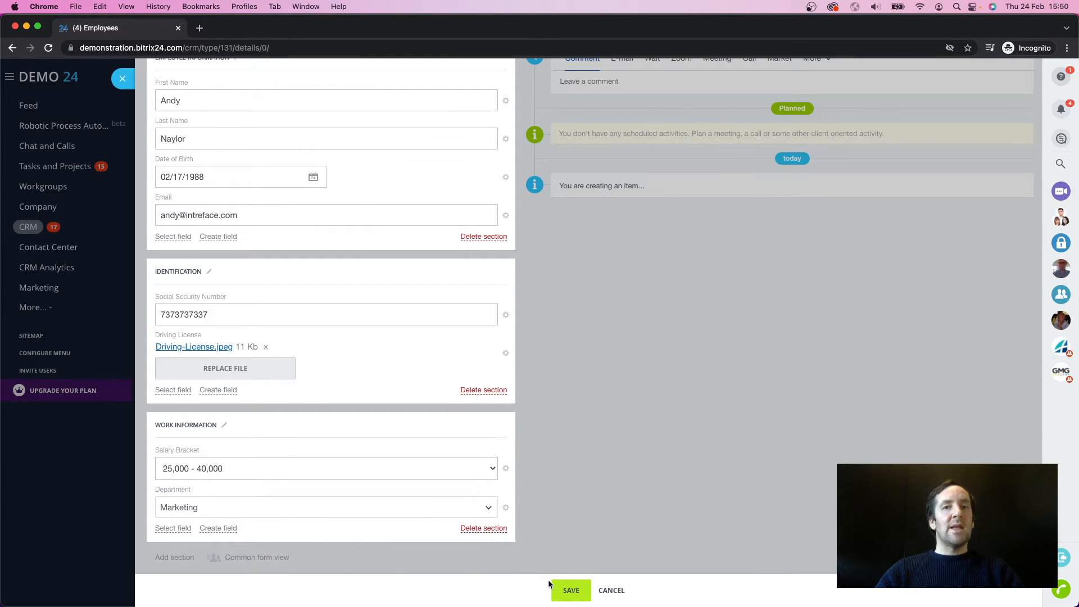
click(567, 589)
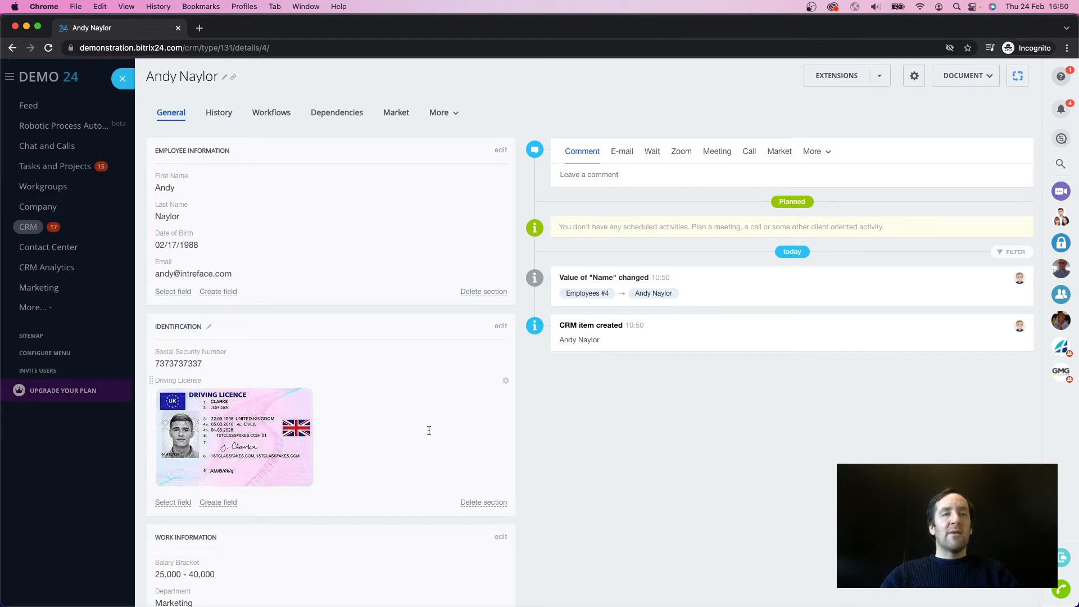
Step: Add the existing Responsible person field to the Work Information section and close the employee record
scroll(190, 387, down, 3)
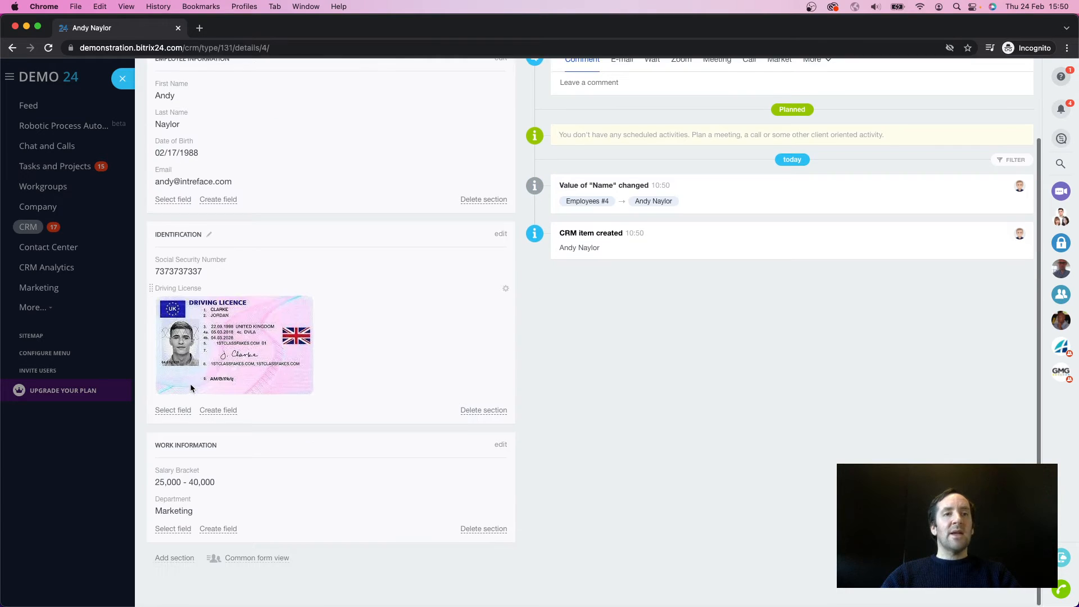
click(172, 529)
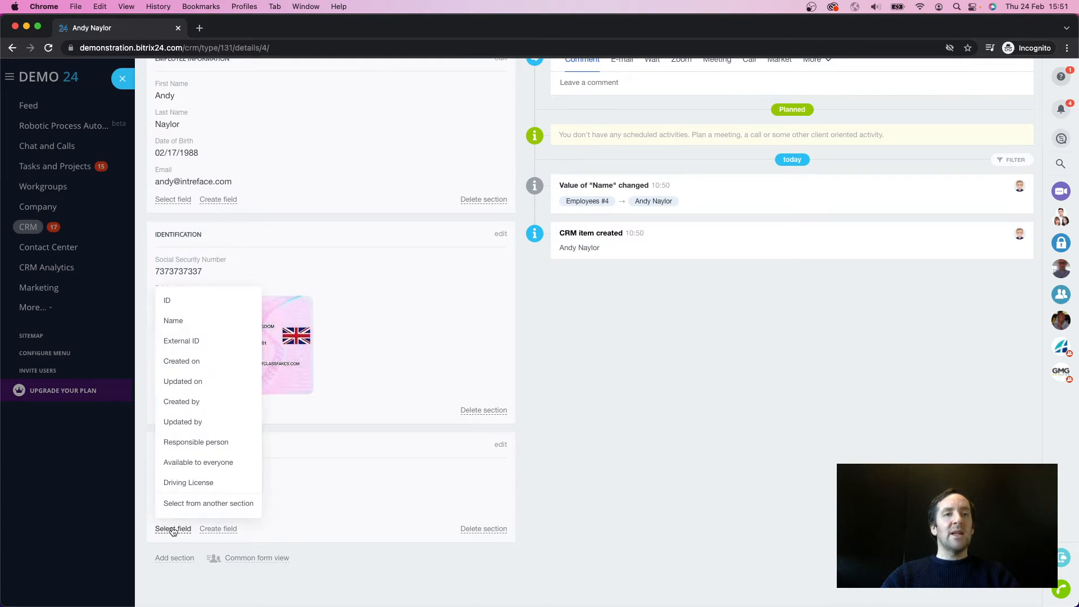
click(189, 443)
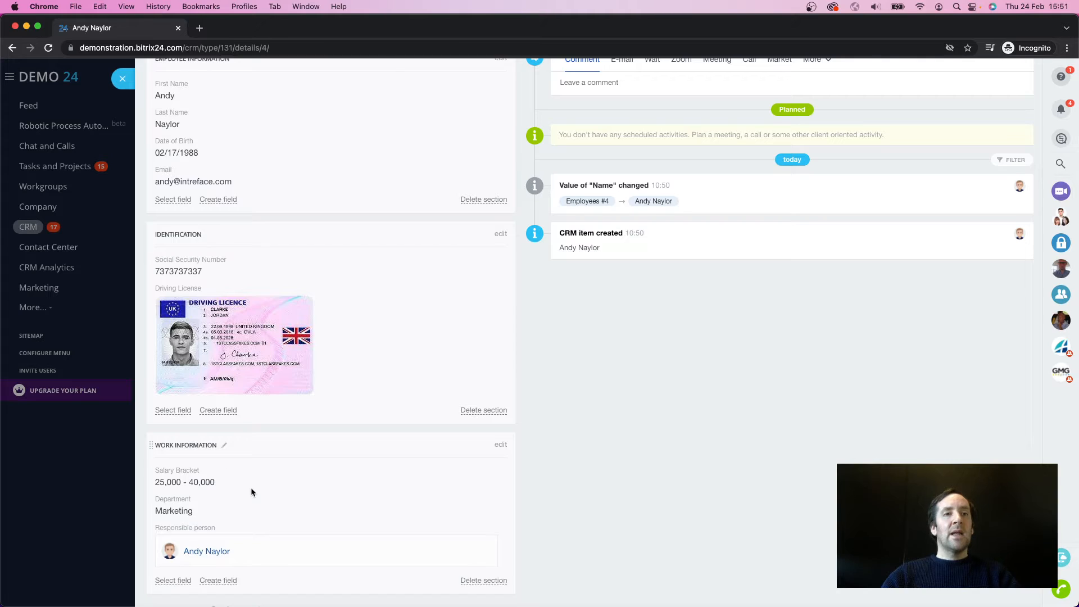
scroll(251, 492, down, 2)
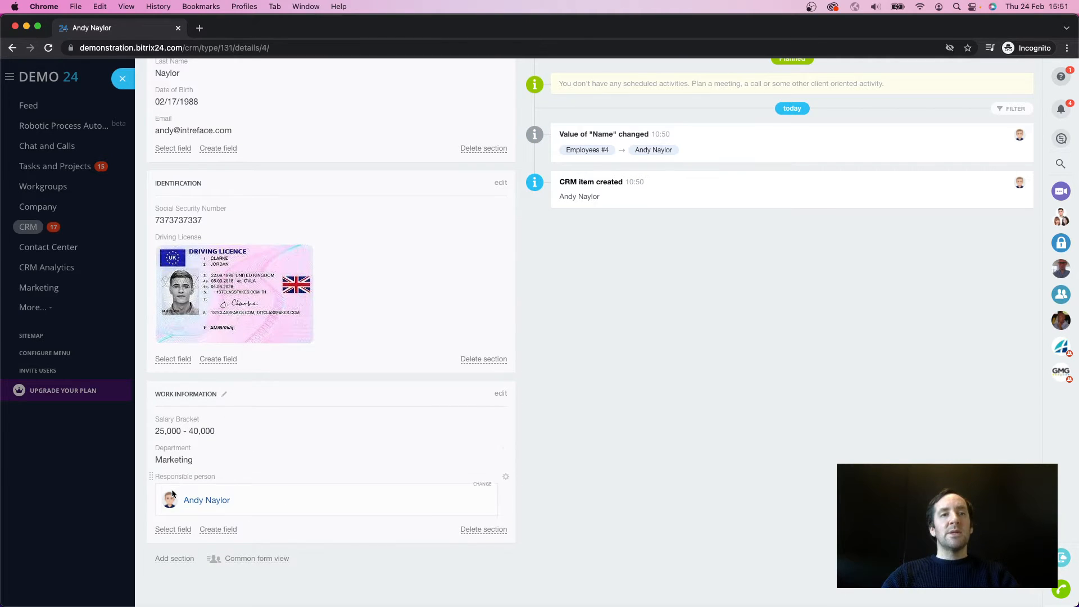
scroll(257, 451, up, 1)
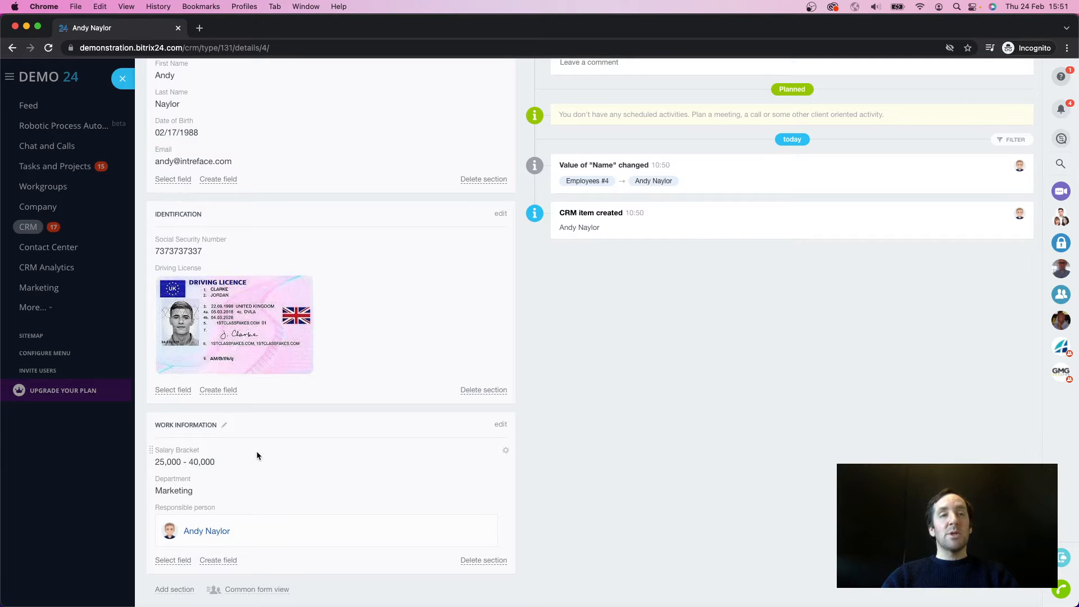
scroll(217, 521, up, 4)
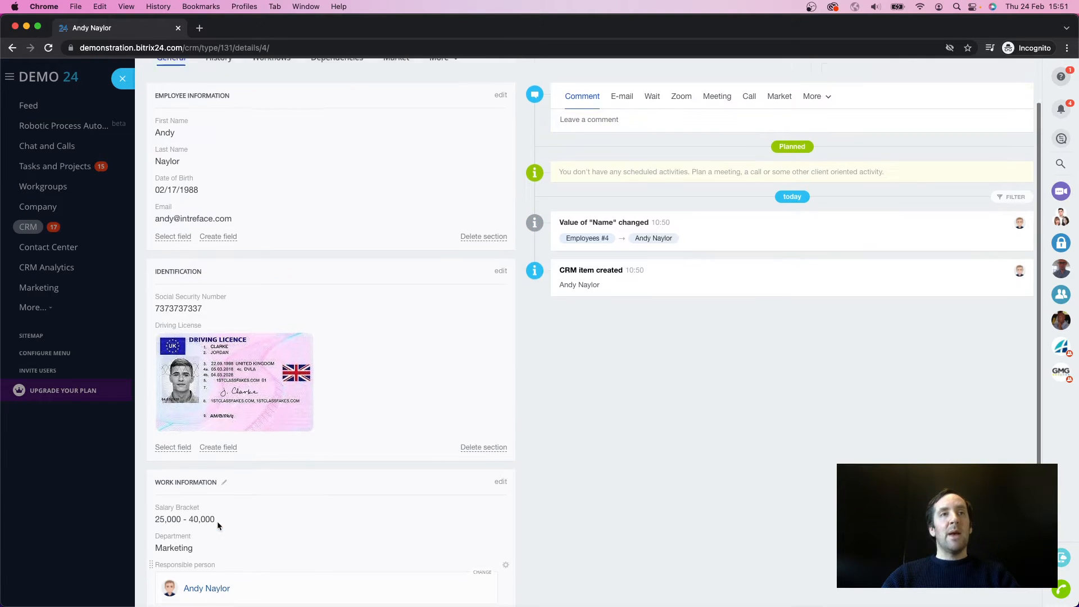
scroll(183, 295, down, 5)
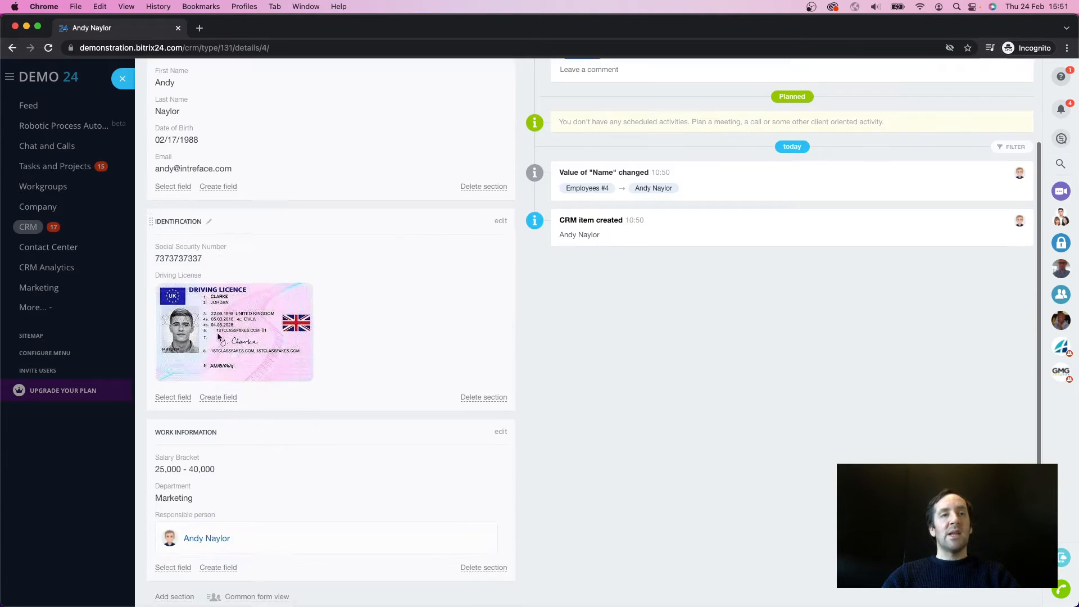
click(122, 84)
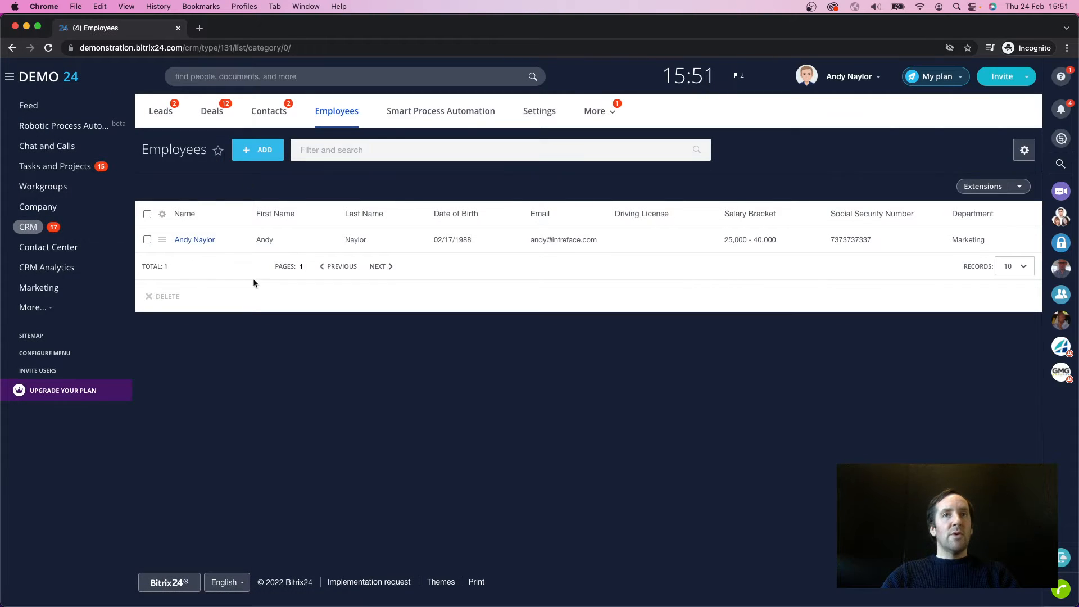
Step: Open the Access Permissions page in the CRM settings
click(550, 114)
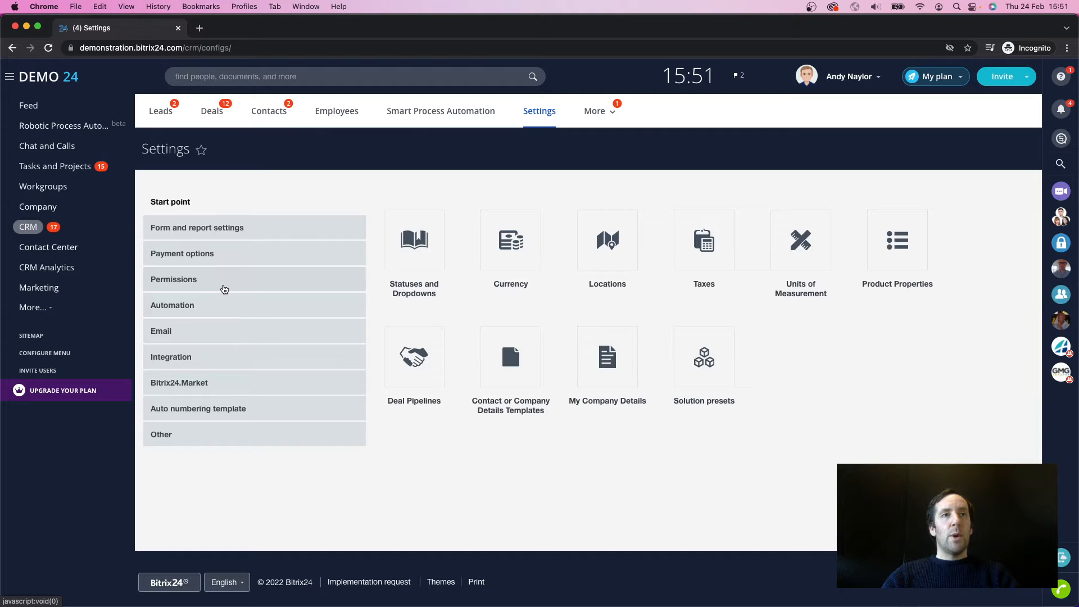
click(223, 289)
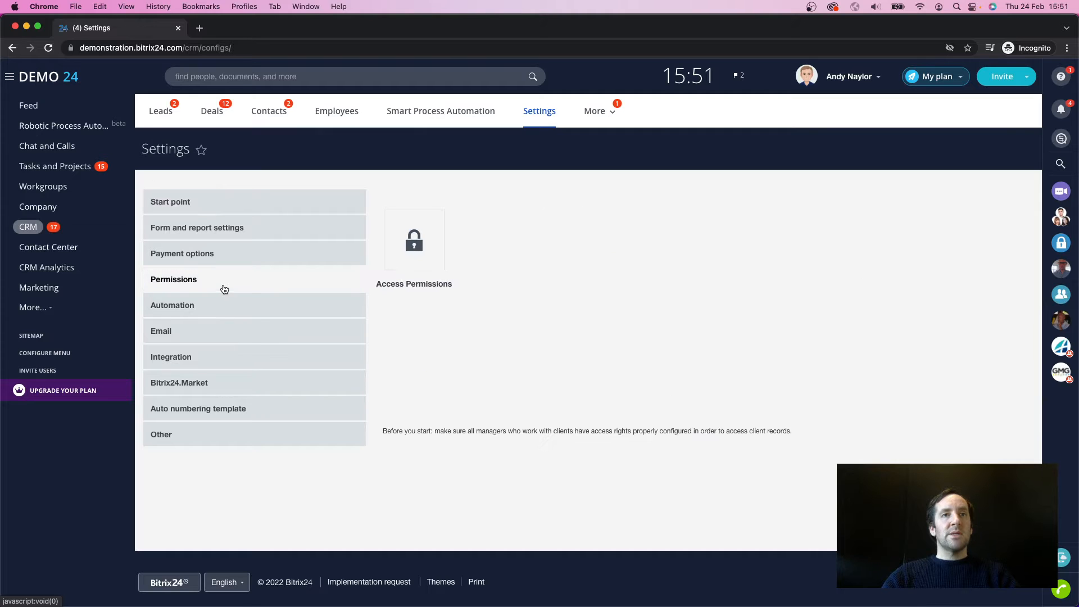
click(403, 251)
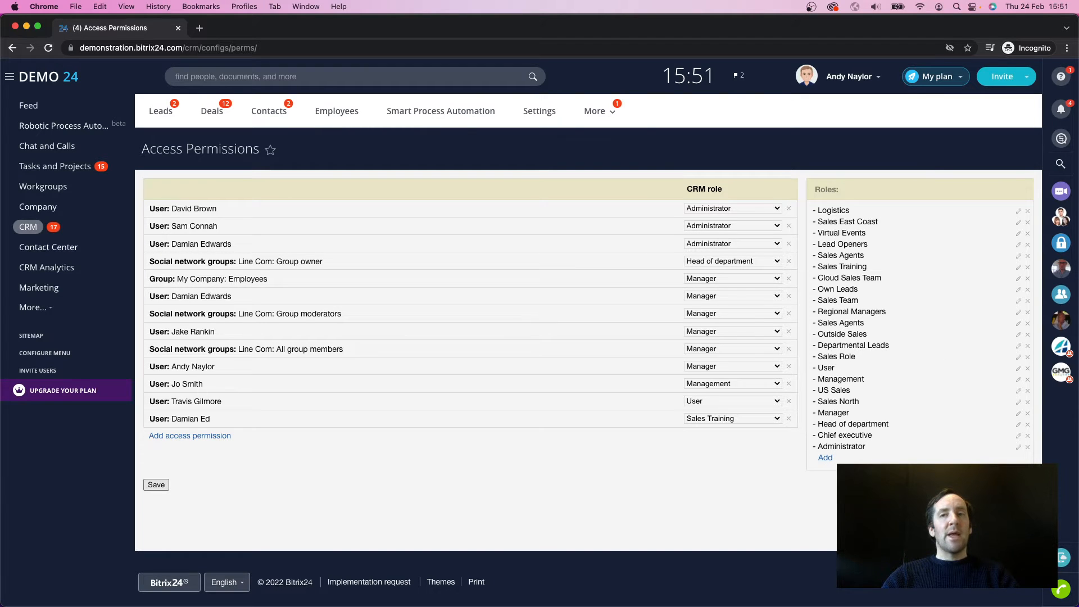
Step: Add a new CRM role and name it HR Role
click(826, 458)
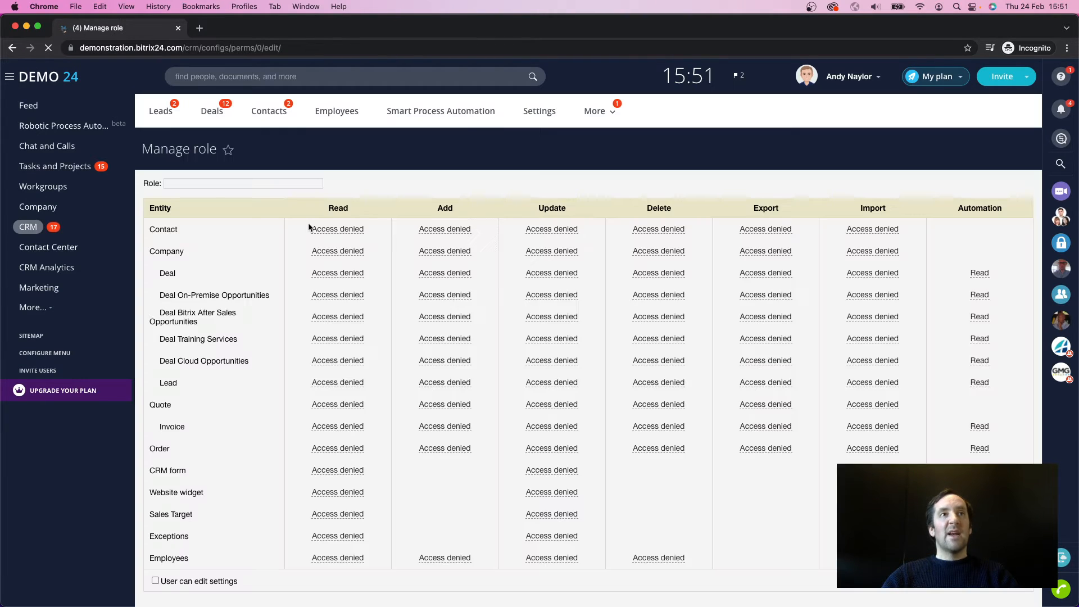
click(221, 186)
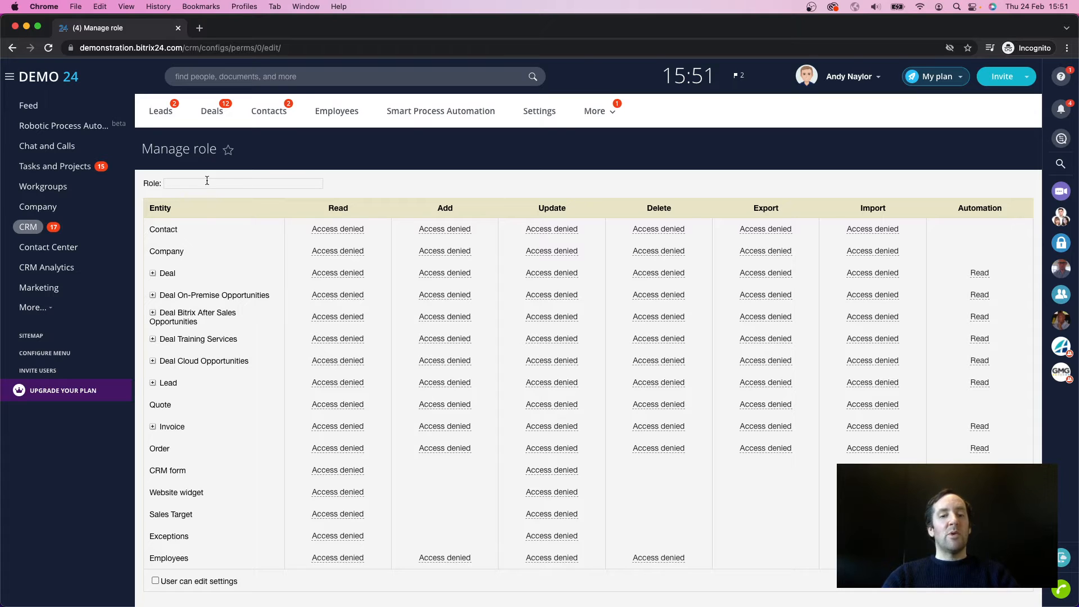
text(HR Role)
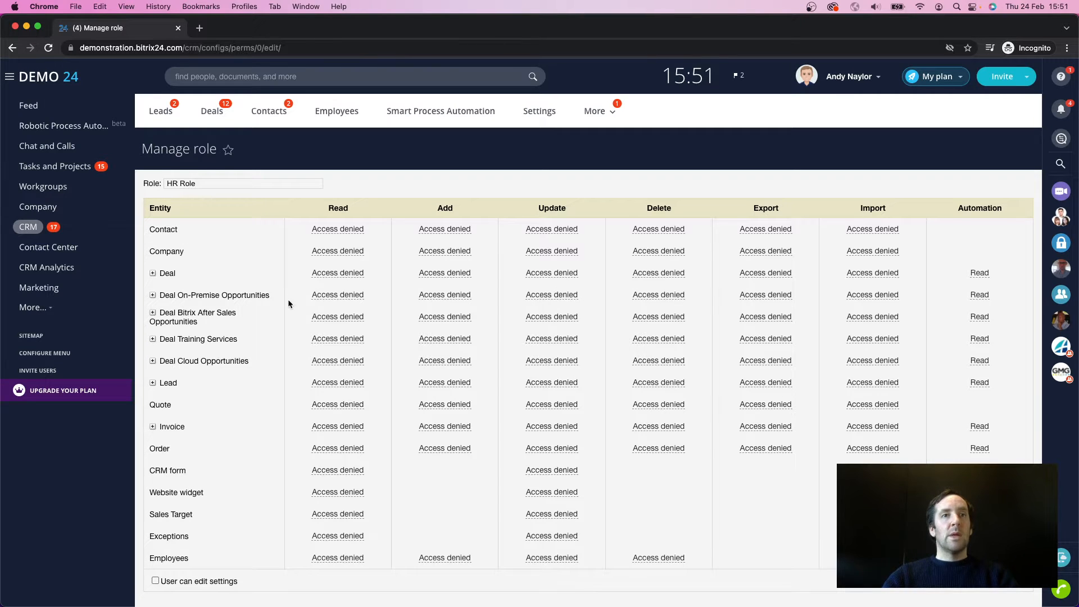
Step: Set the HR Role's Read, Add, Update and Delete permissions for the Employees entity to All and save the role
scroll(289, 303, down, 3)
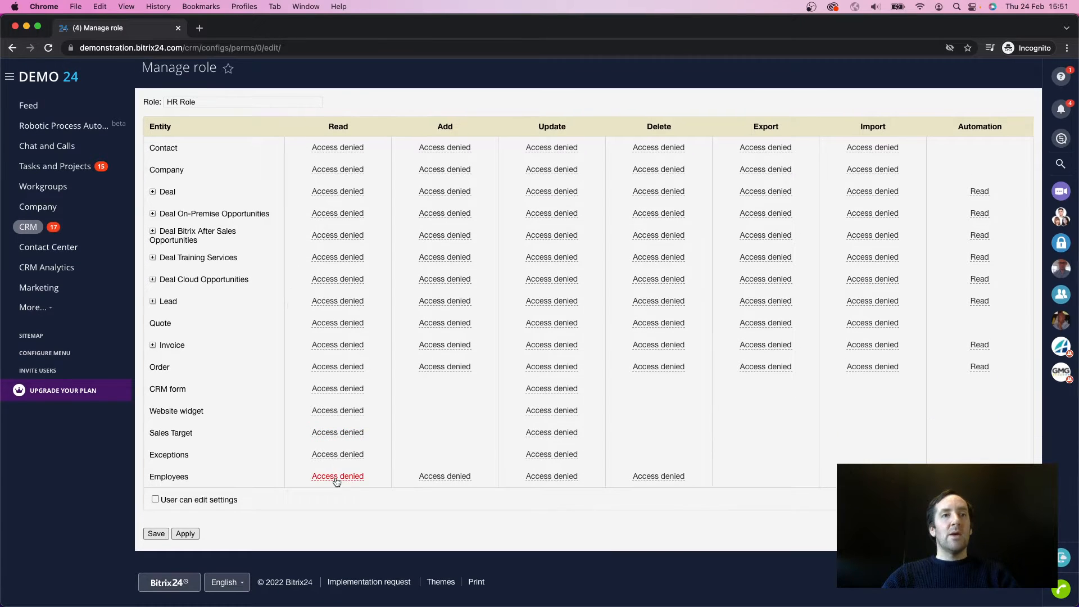
click(337, 477)
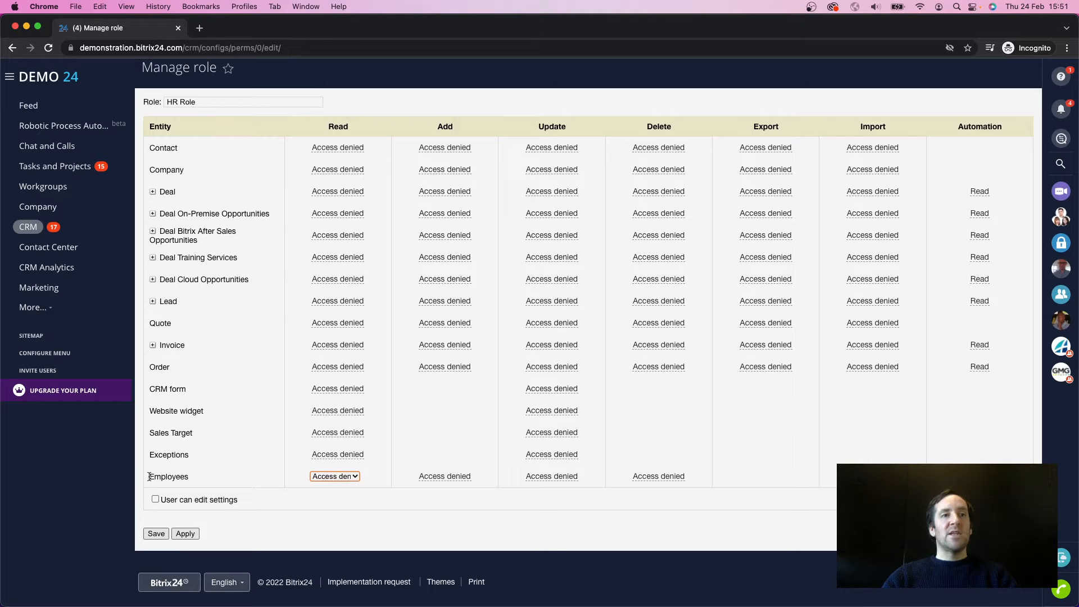
click(329, 477)
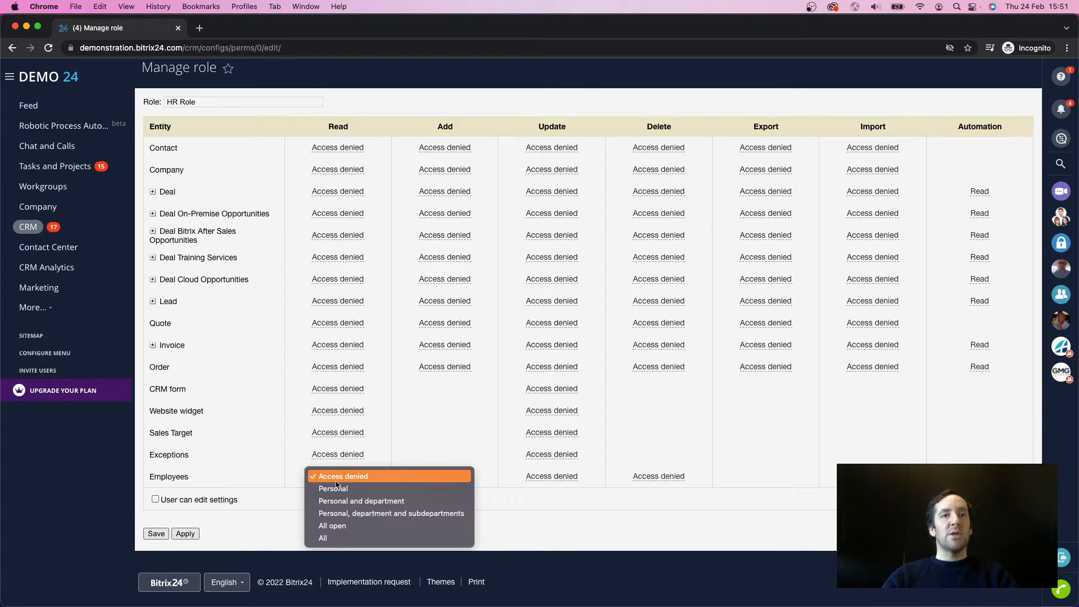
click(430, 538)
click(443, 477)
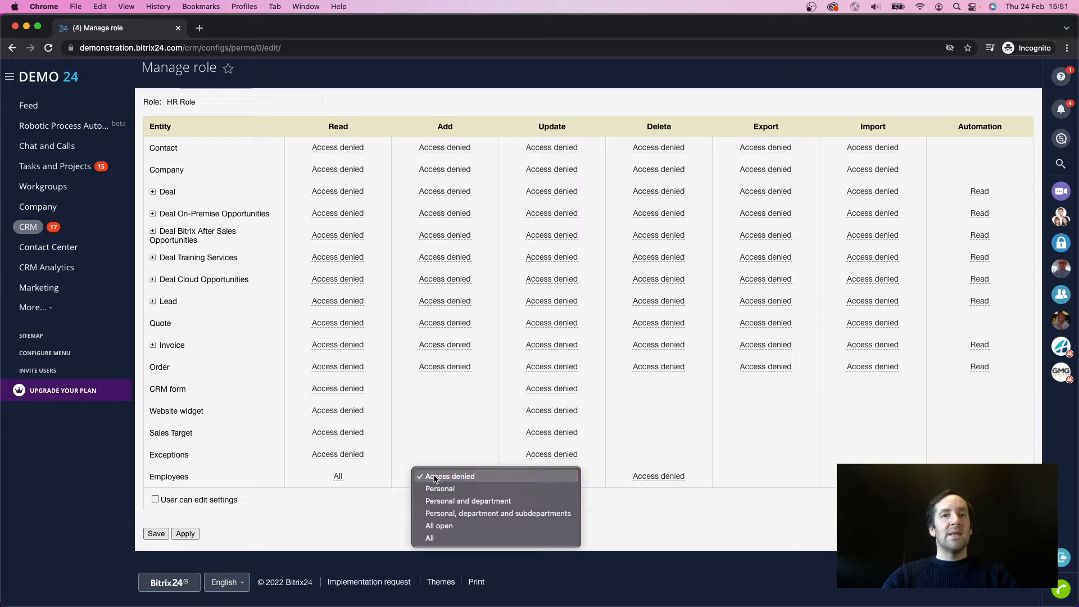
click(495, 538)
click(557, 477)
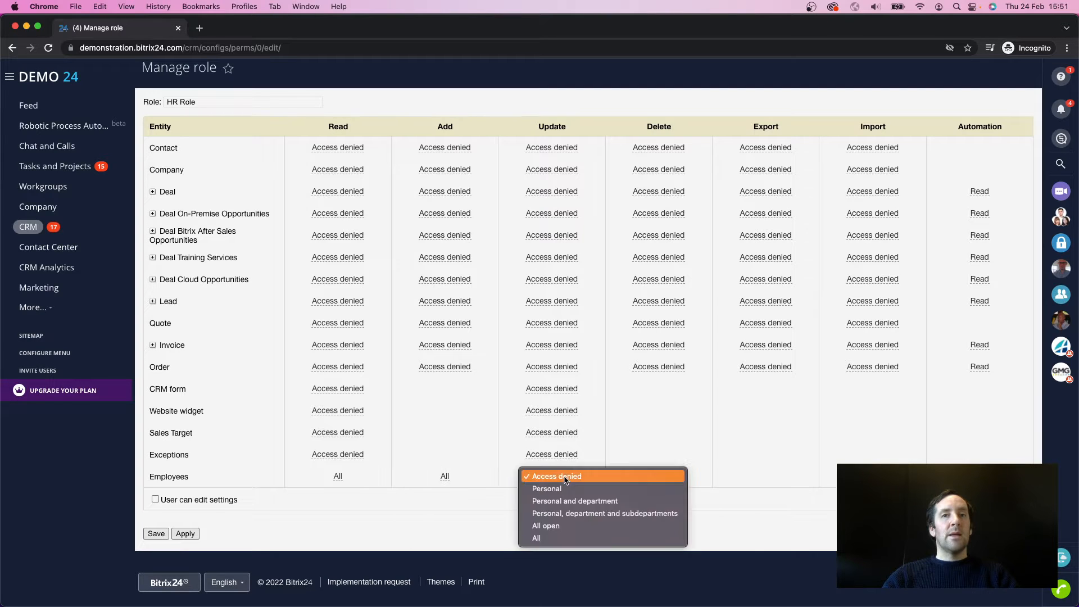
click(578, 535)
click(655, 477)
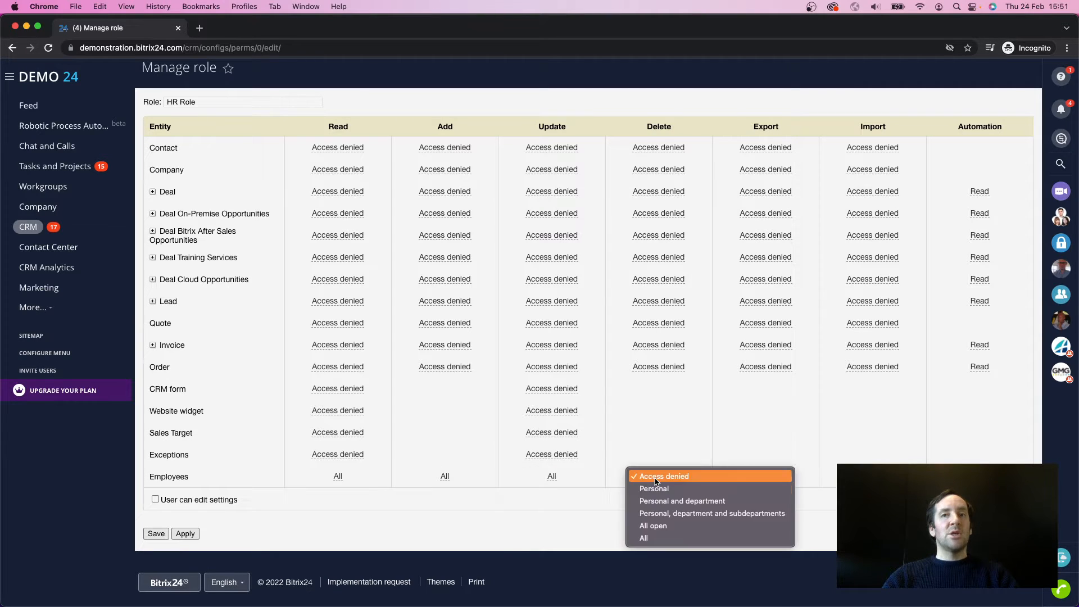
click(652, 535)
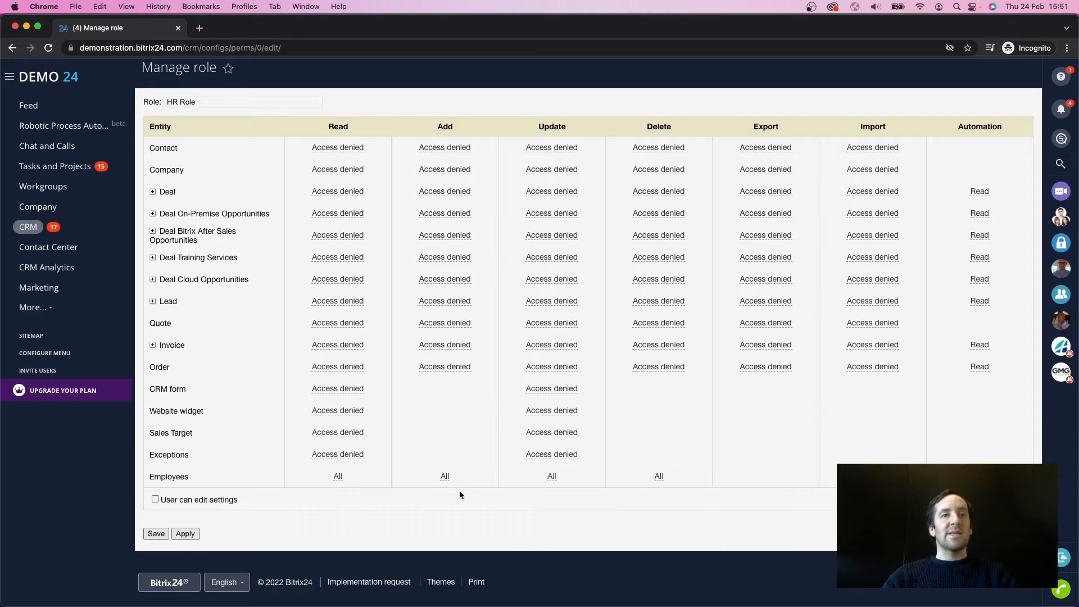
click(152, 535)
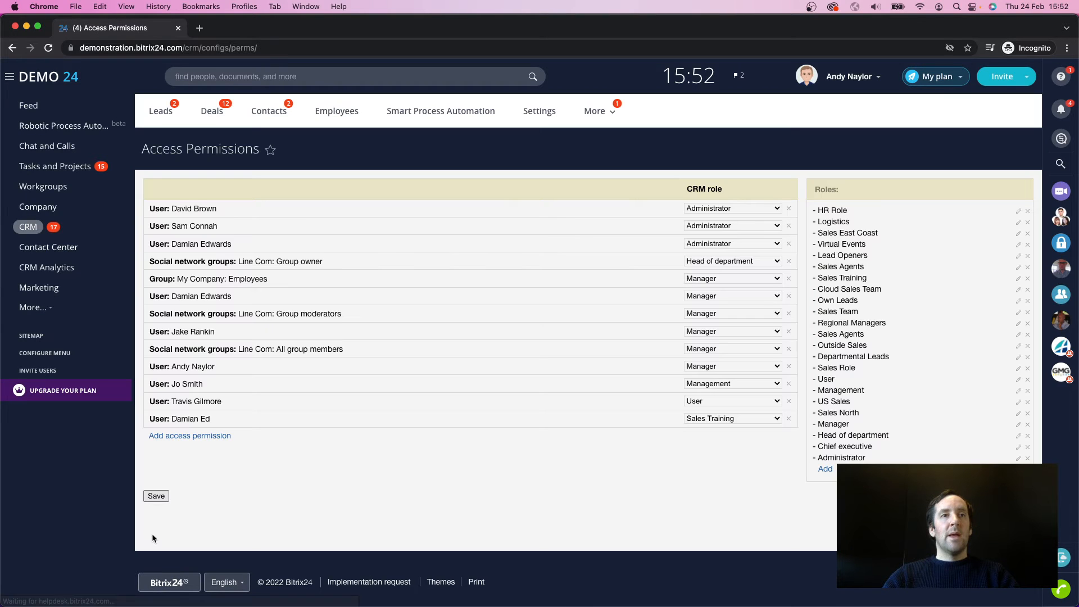
Step: Add an access permission giving all employees of the HR department the HR Role, and save the permissions
click(180, 438)
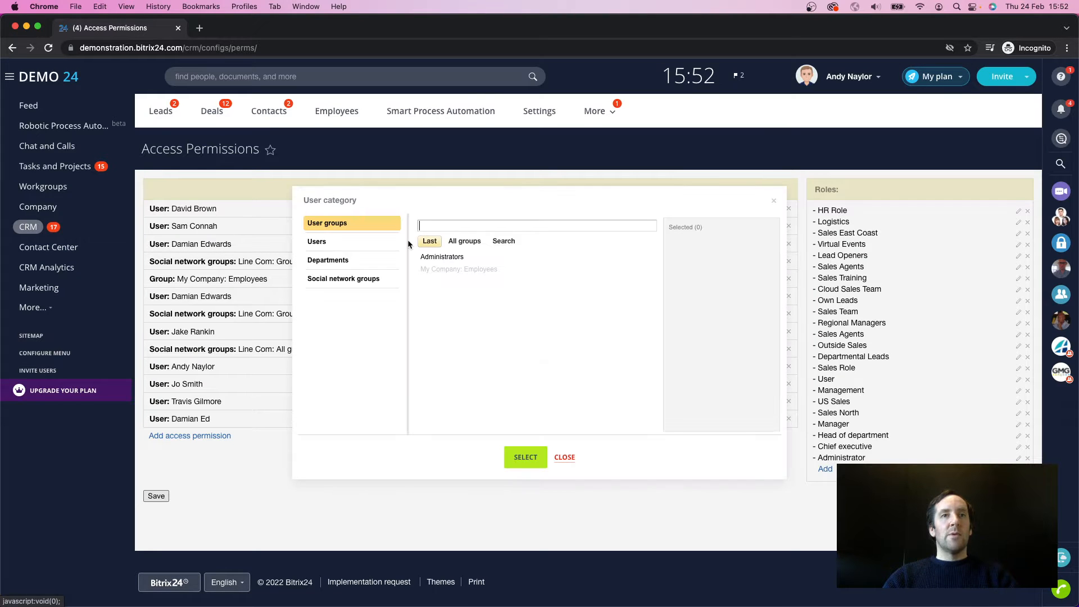
click(360, 261)
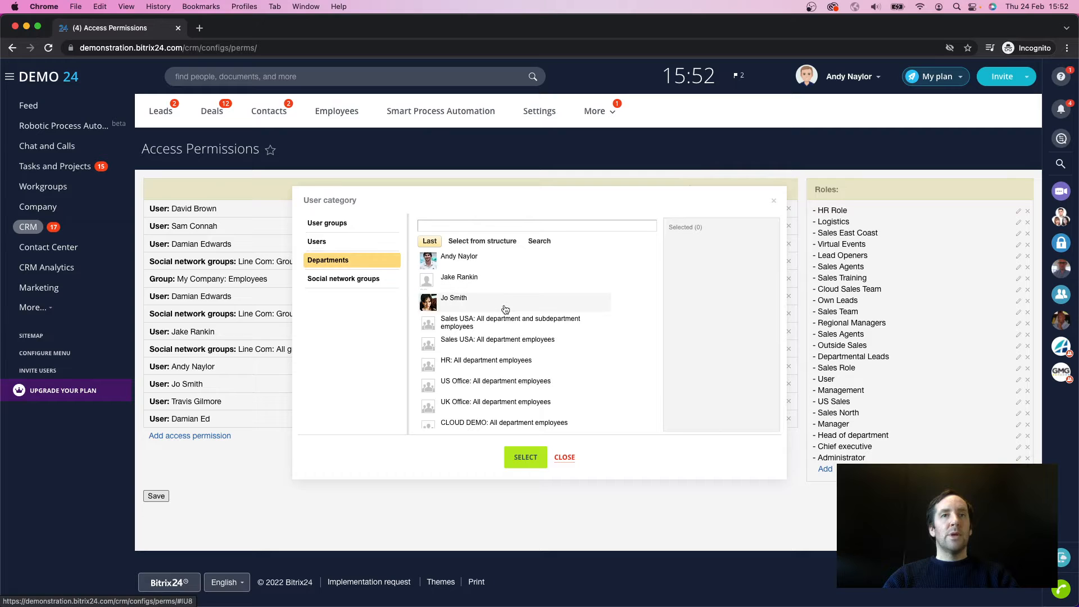
scroll(506, 309, down, 1)
click(496, 358)
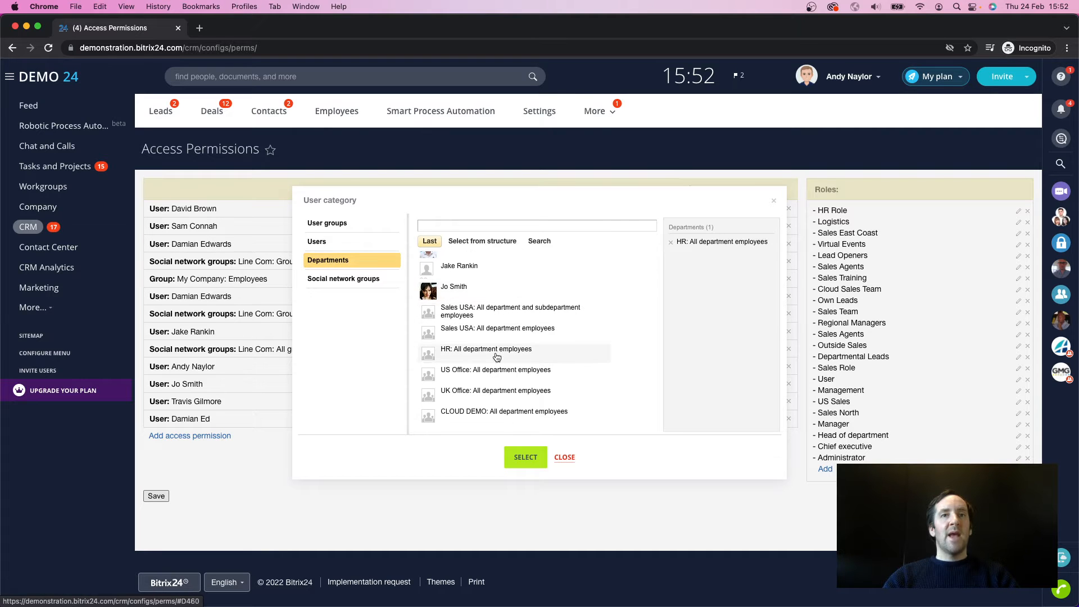
click(525, 458)
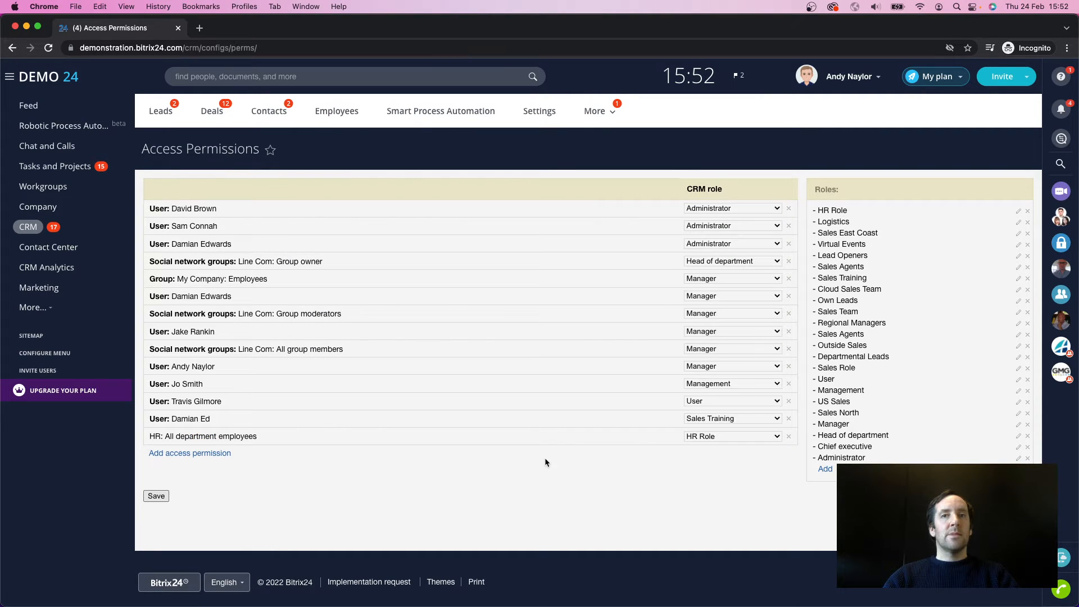
click(158, 496)
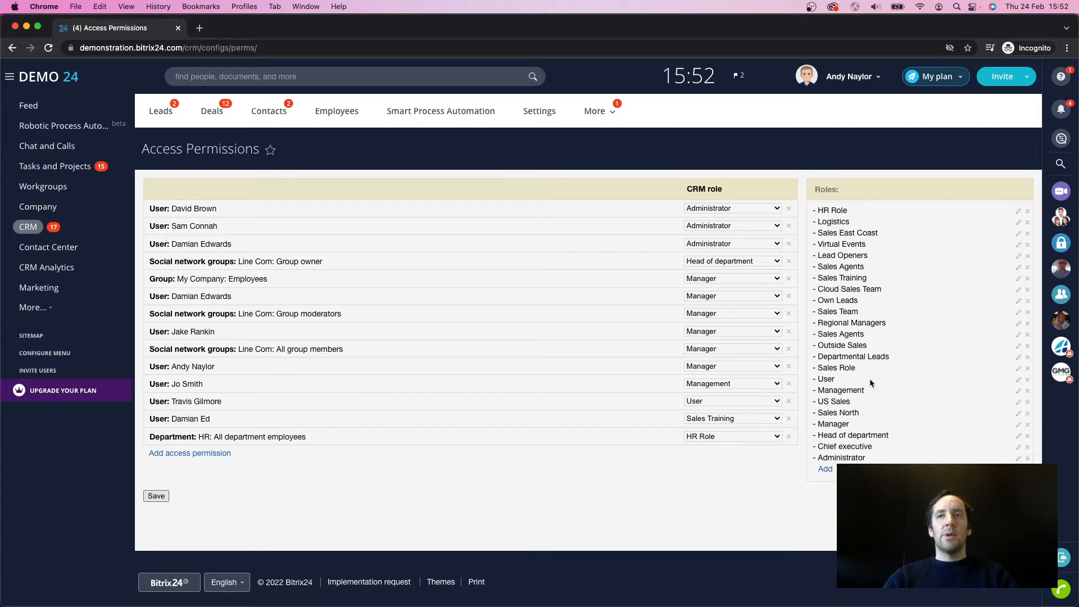
Step: In the User role, set Employees Read to Personal and Add, Update and Delete to Access denied, and save the role
click(1018, 380)
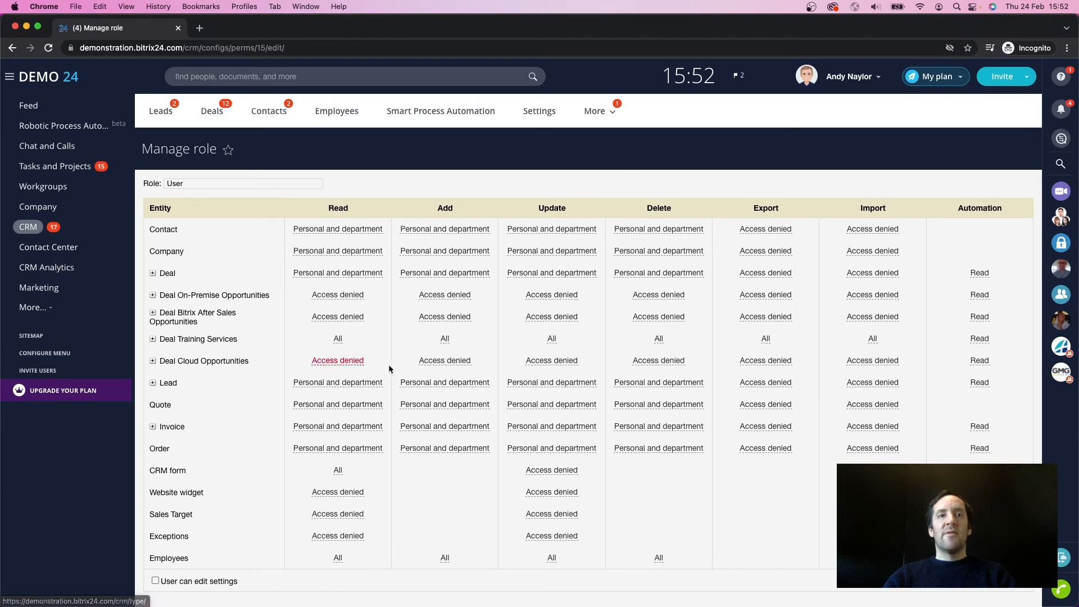
scroll(522, 349, down, 3)
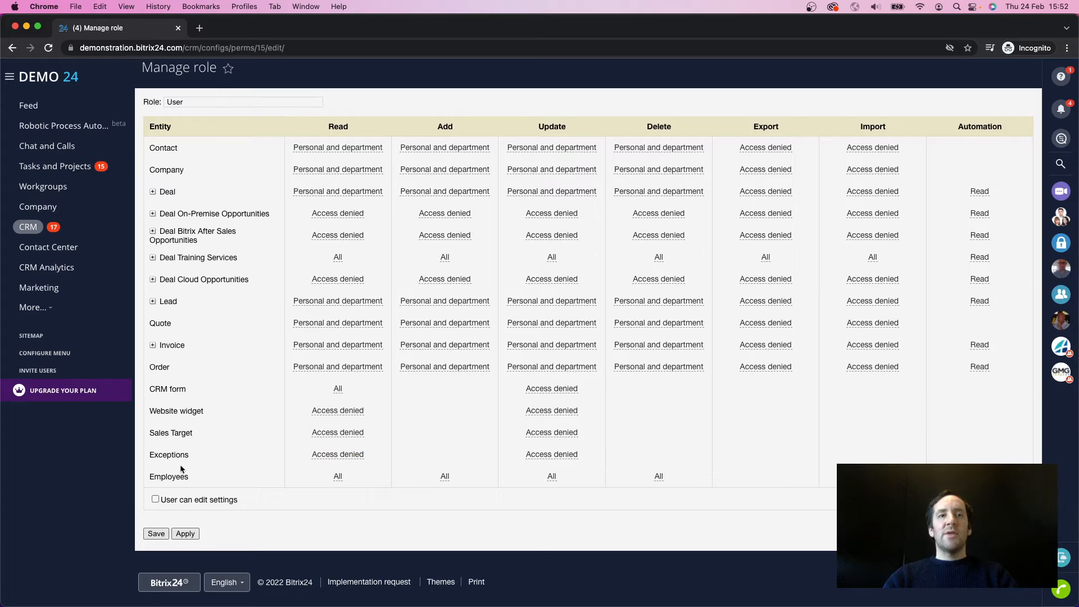
click(337, 476)
click(339, 476)
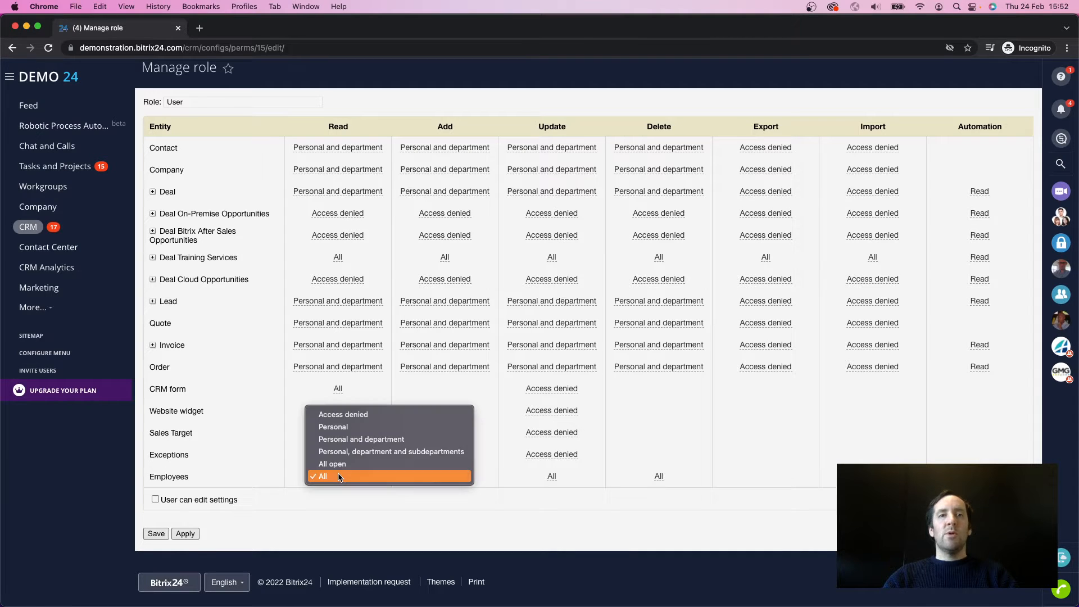
click(335, 427)
click(444, 478)
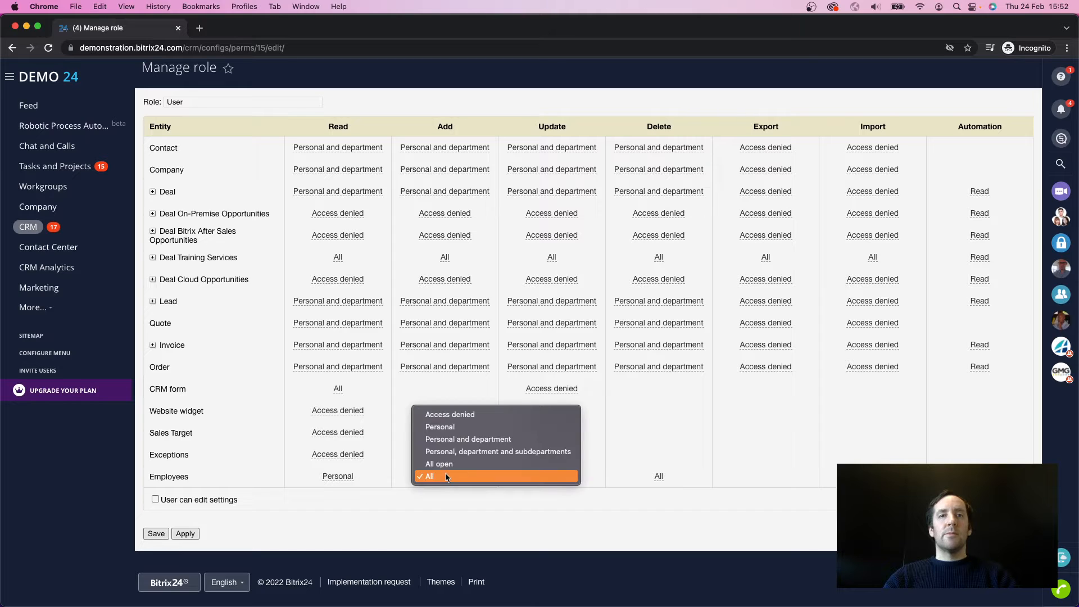
click(444, 414)
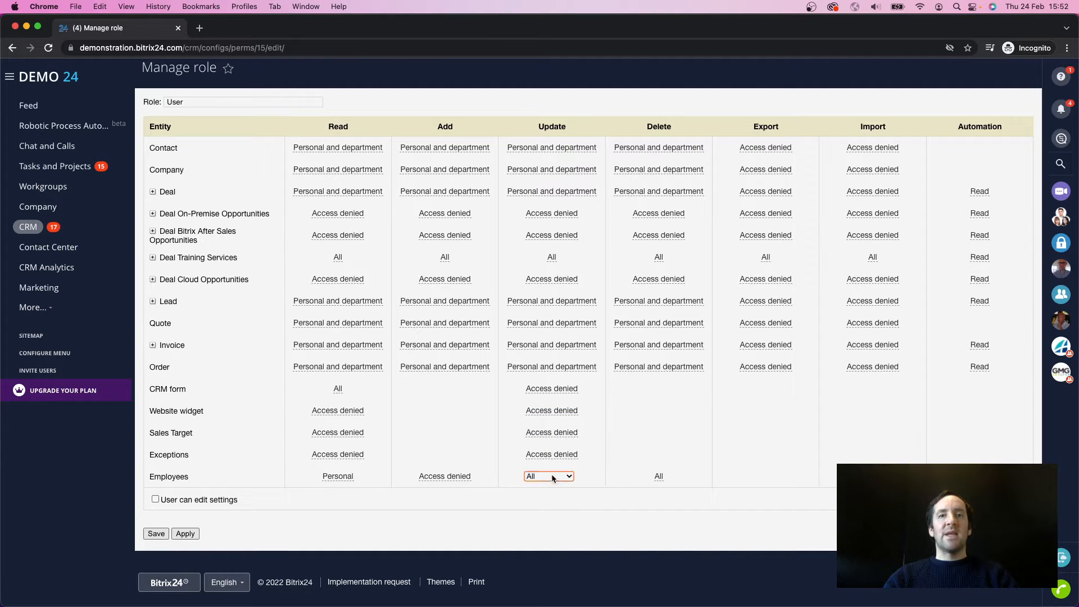
click(553, 477)
click(548, 415)
click(658, 477)
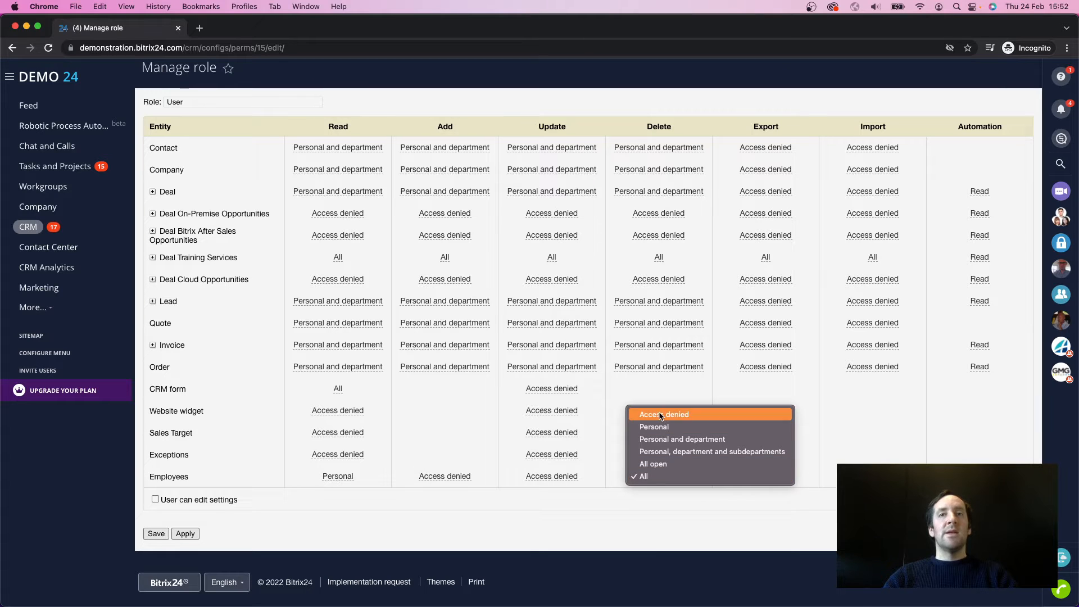
click(661, 414)
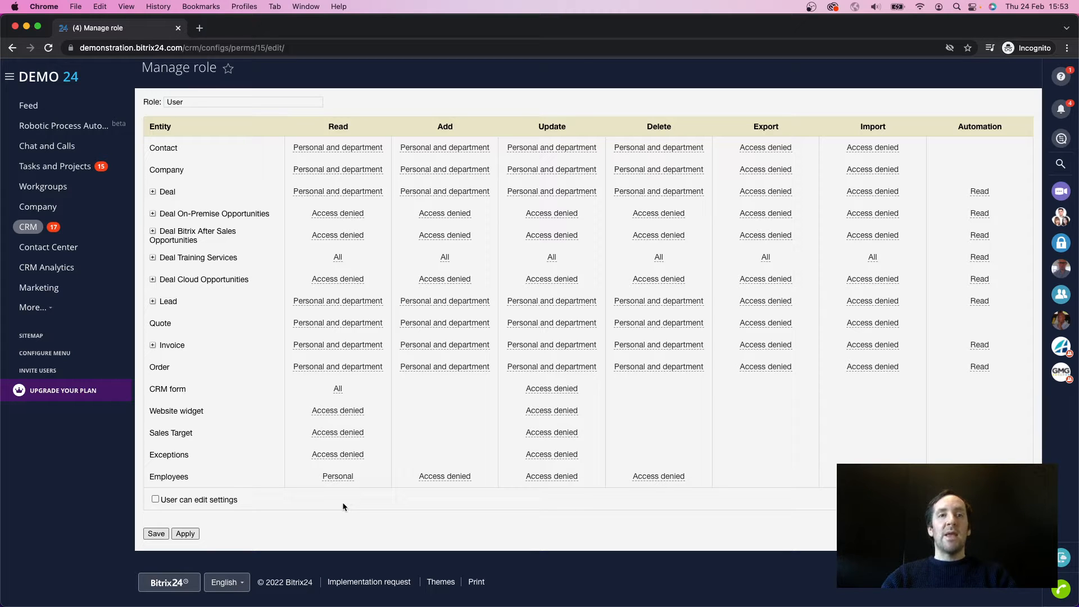
click(158, 534)
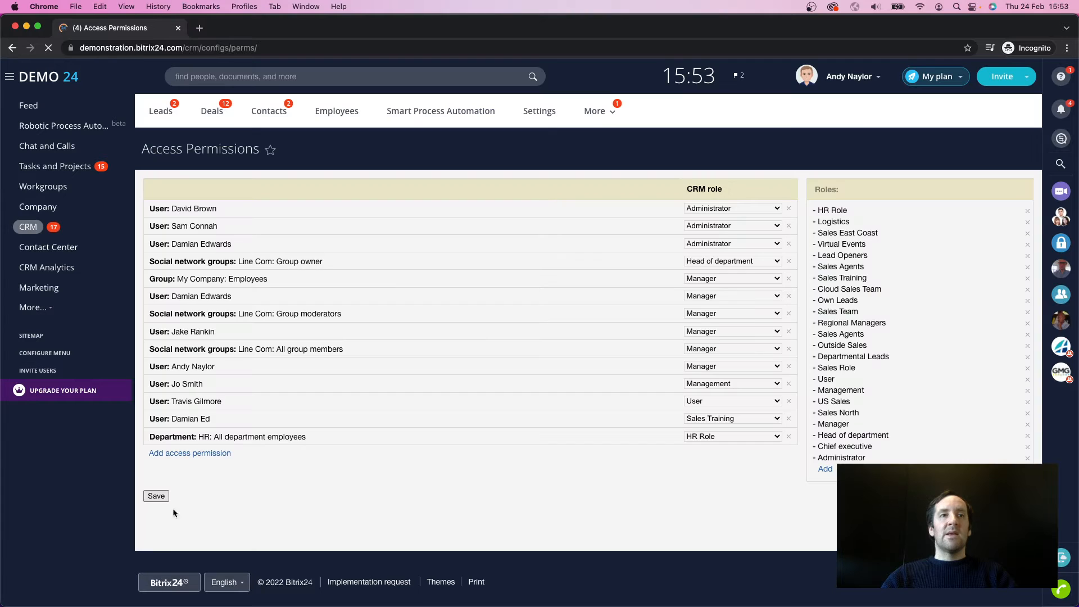
click(193, 454)
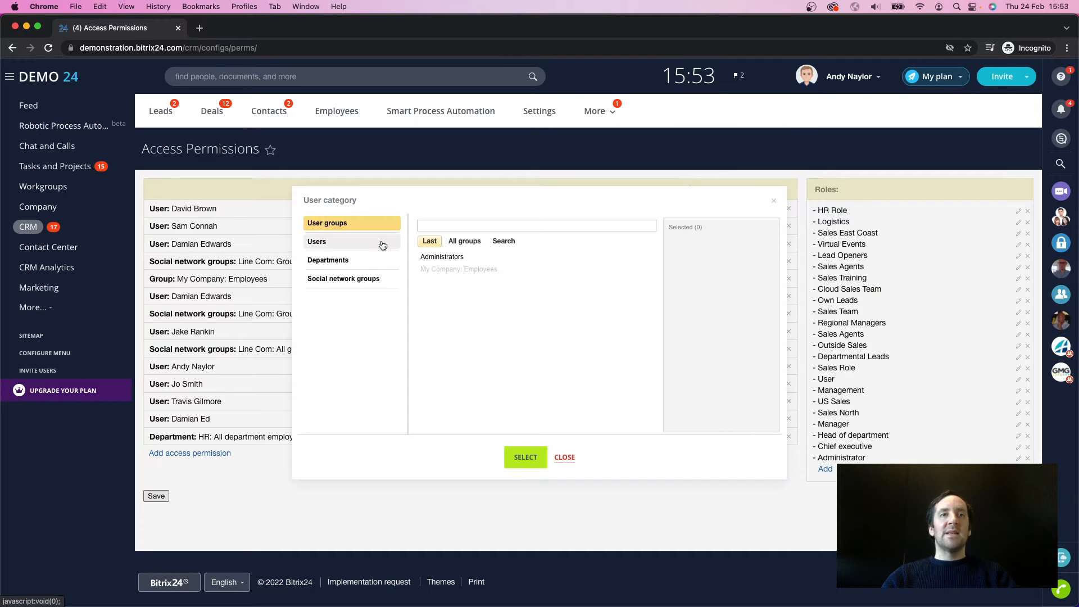
click(451, 271)
click(564, 457)
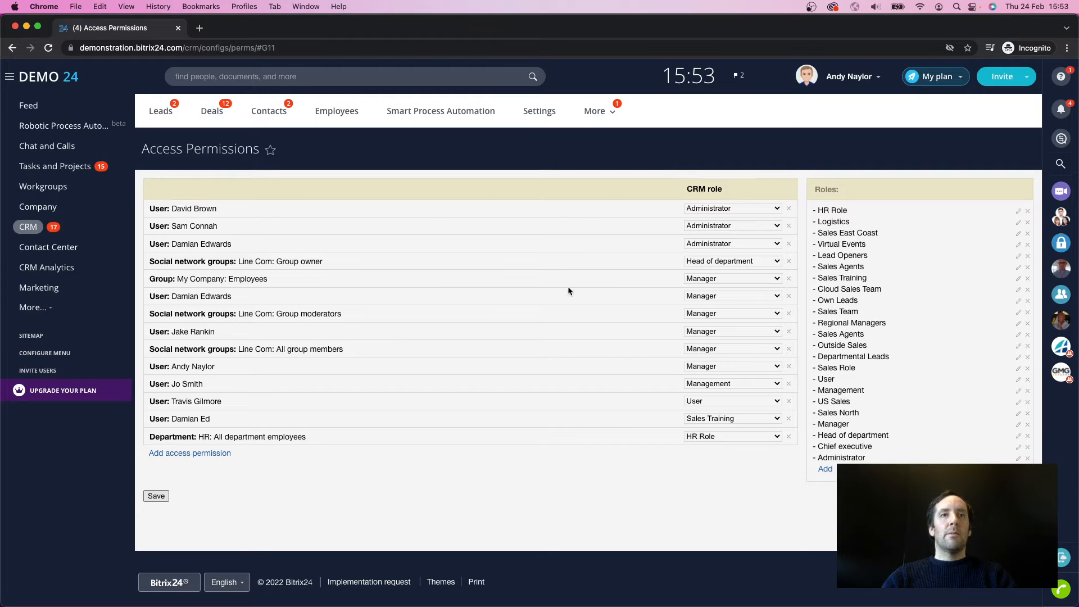
Step: Assign the User role to the My Company: Employees group and save the access permissions
click(708, 278)
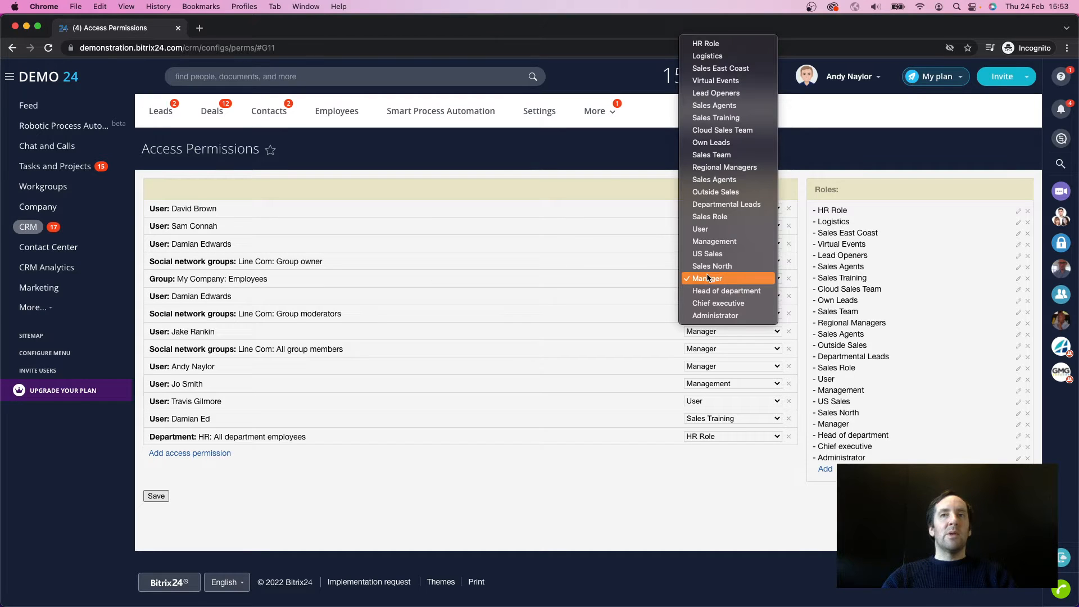
click(710, 229)
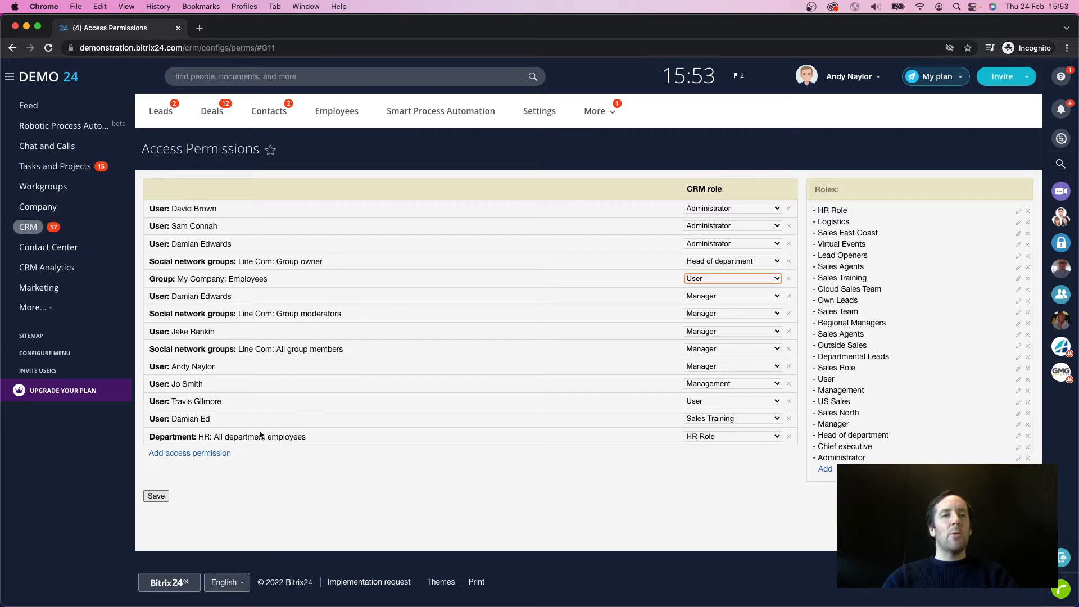
click(152, 499)
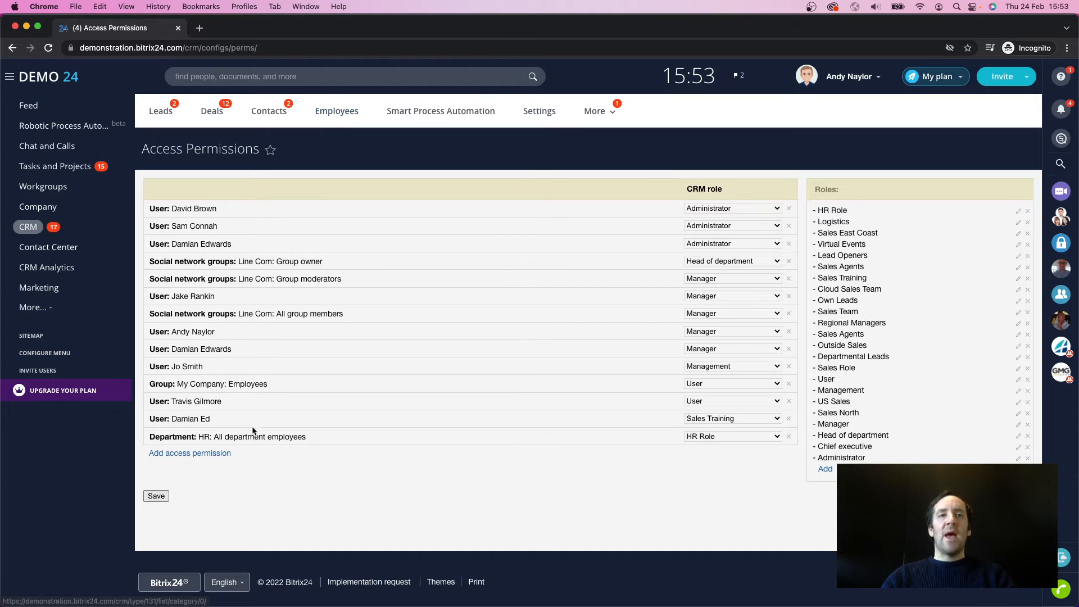
Step: View the Employees records list, and look at the Employees entry's actions on the Smart Process Automation page
click(331, 110)
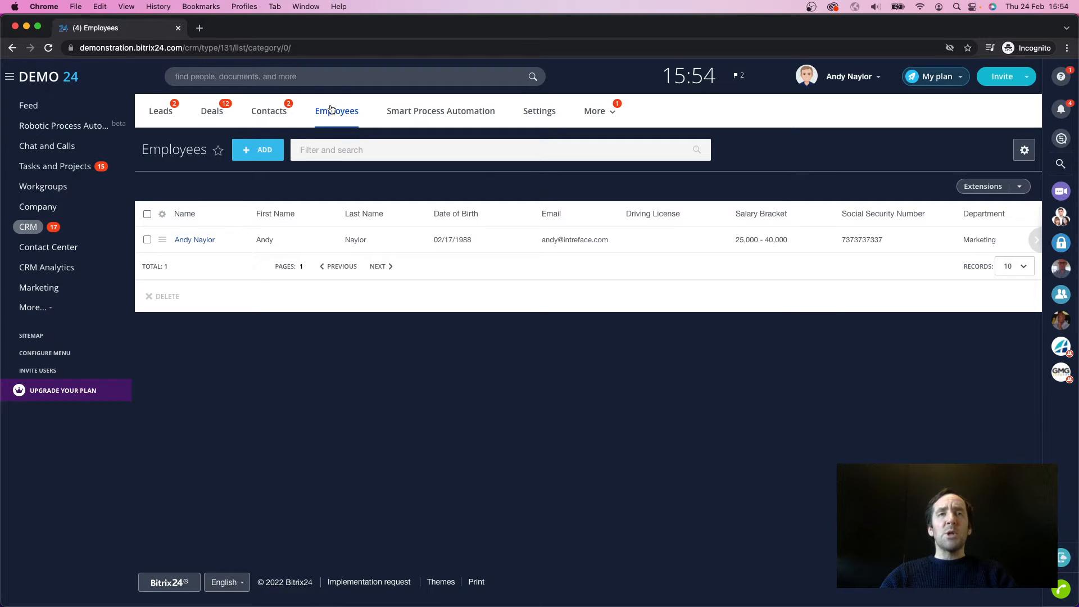
click(432, 112)
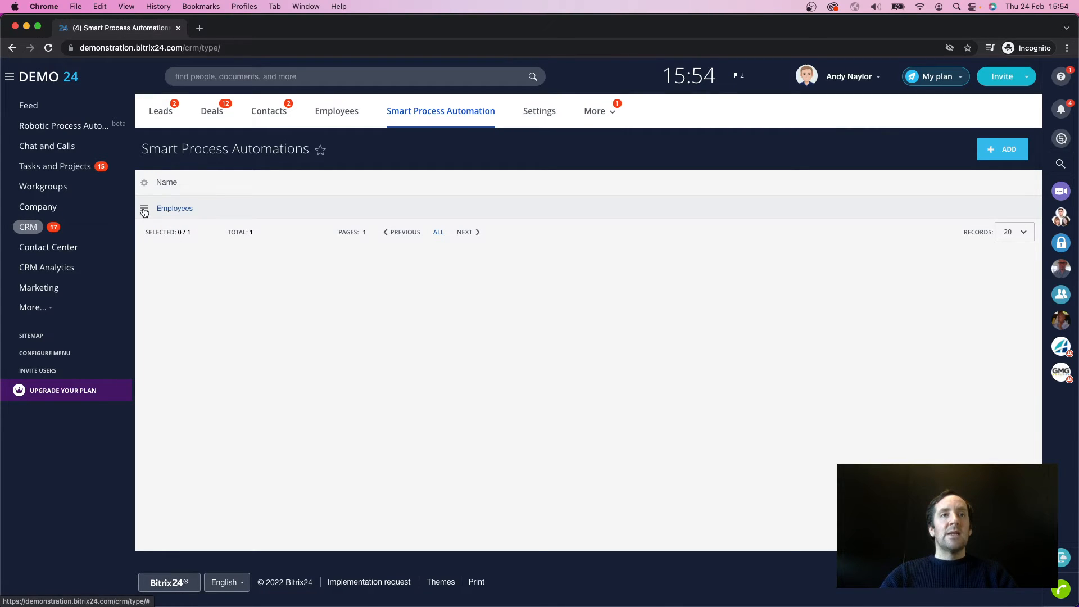
click(143, 208)
click(265, 336)
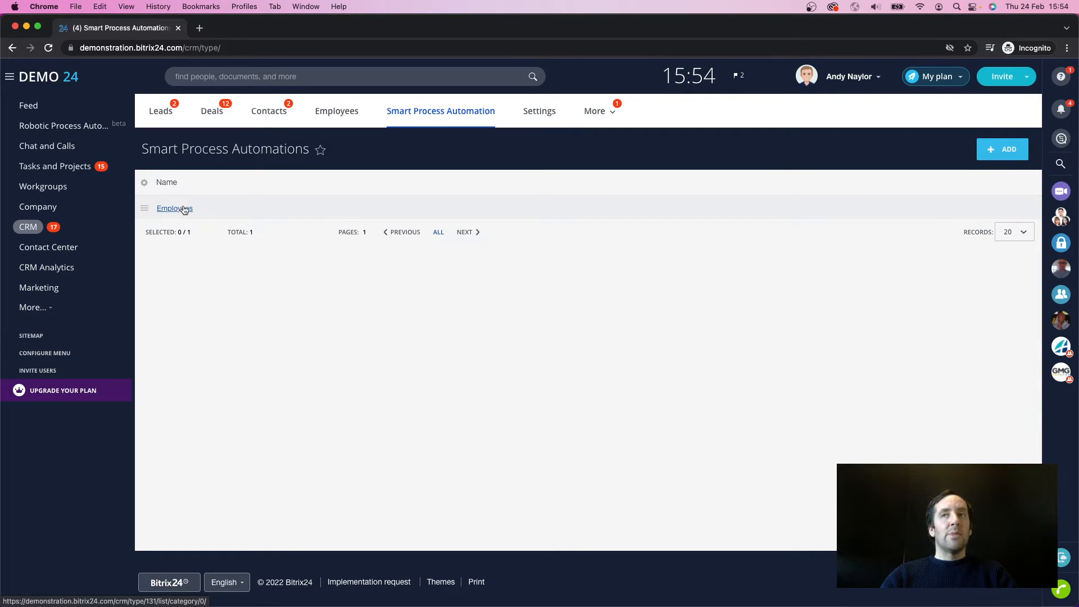
Step: Start a new Smart Process Automation from the Essentials only preset and examine its available component options
click(1005, 155)
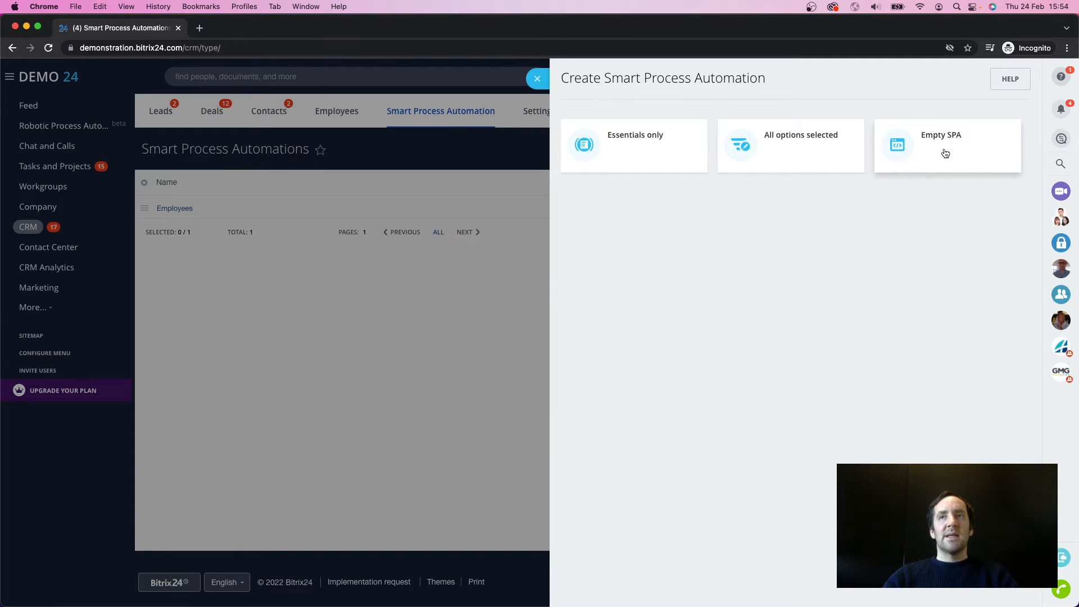
click(629, 151)
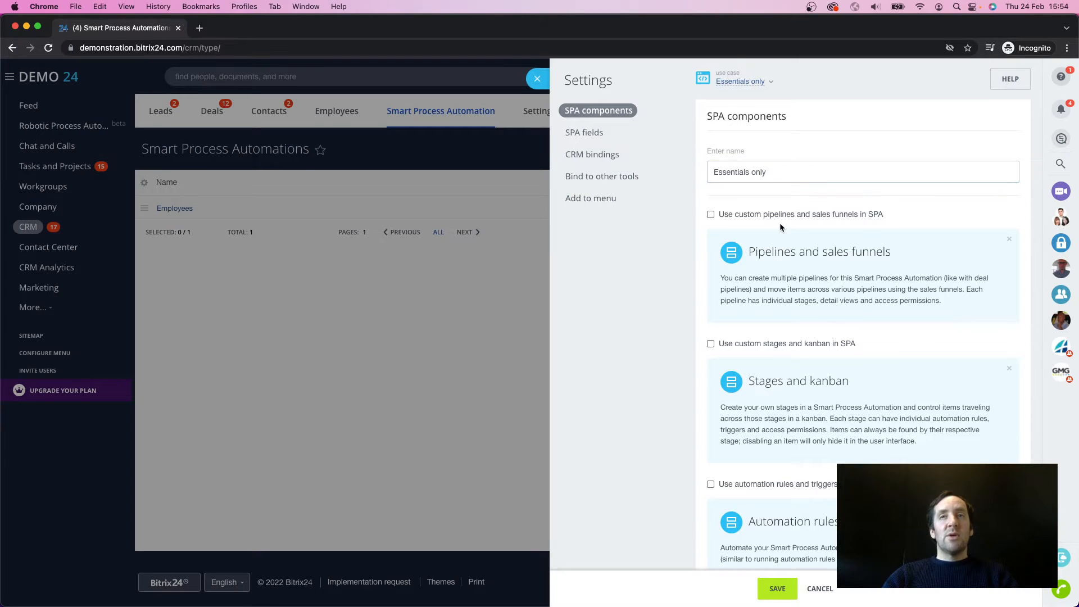
scroll(780, 223, down, 1)
scroll(778, 175, down, 1)
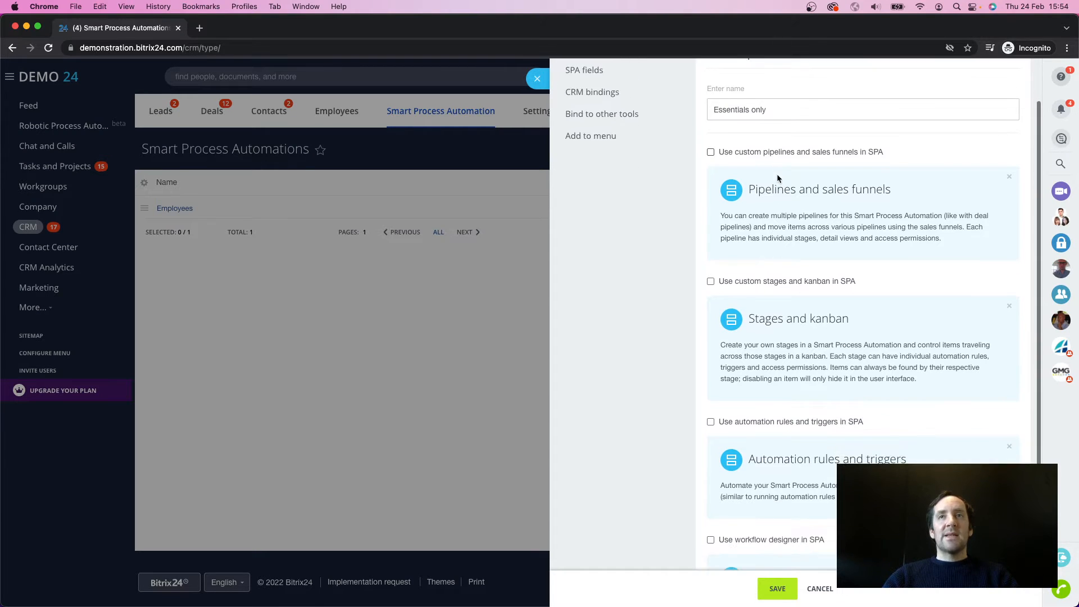
scroll(777, 175, up, 1)
scroll(778, 175, down, 1)
scroll(778, 177, down, 5)
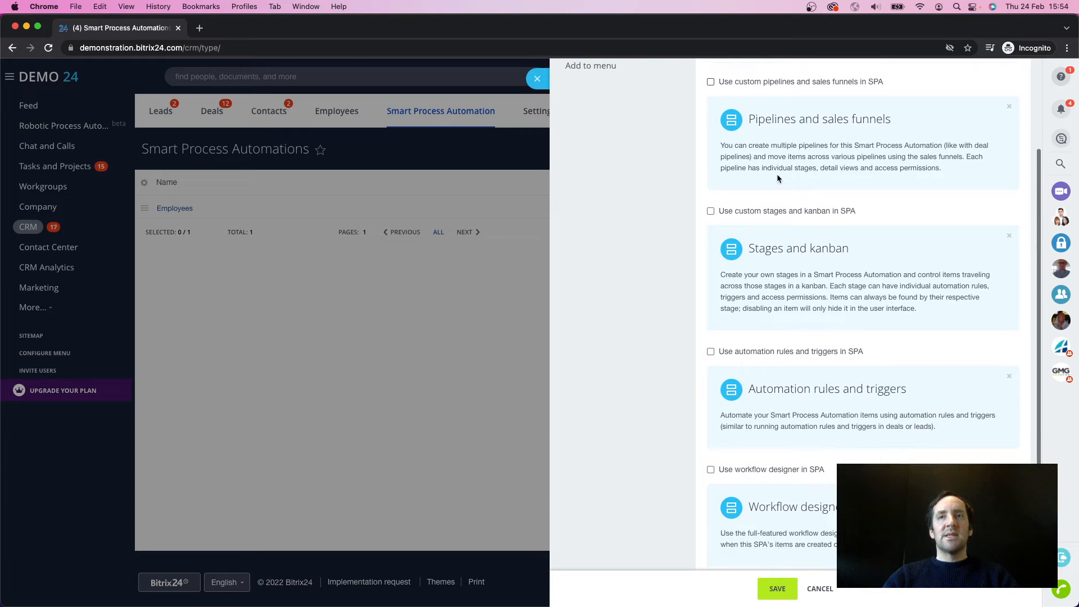
scroll(777, 178, down, 1)
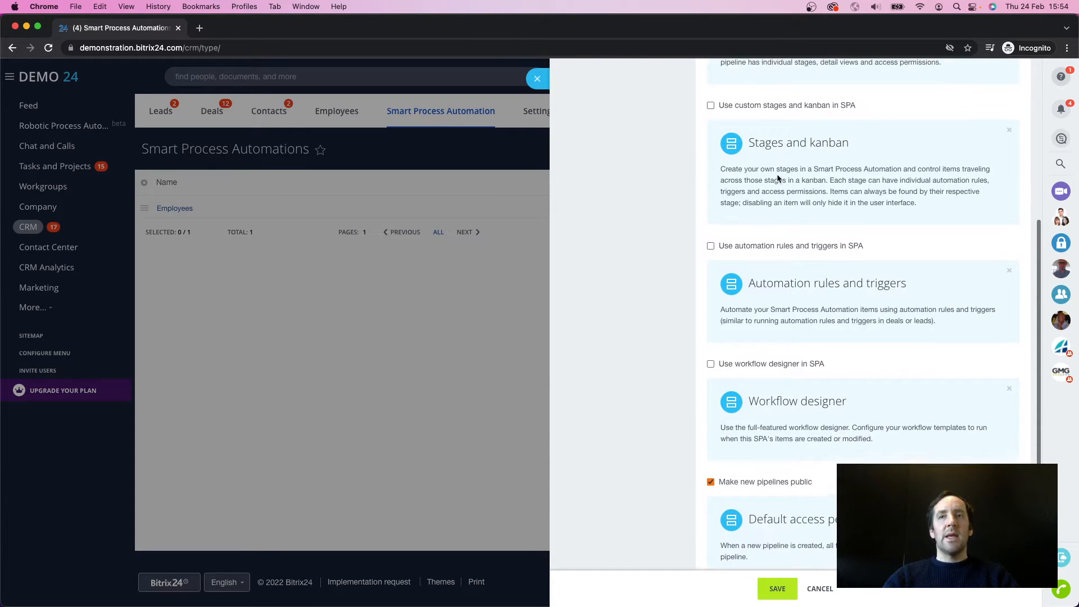
scroll(777, 178, up, 3)
scroll(762, 331, up, 2)
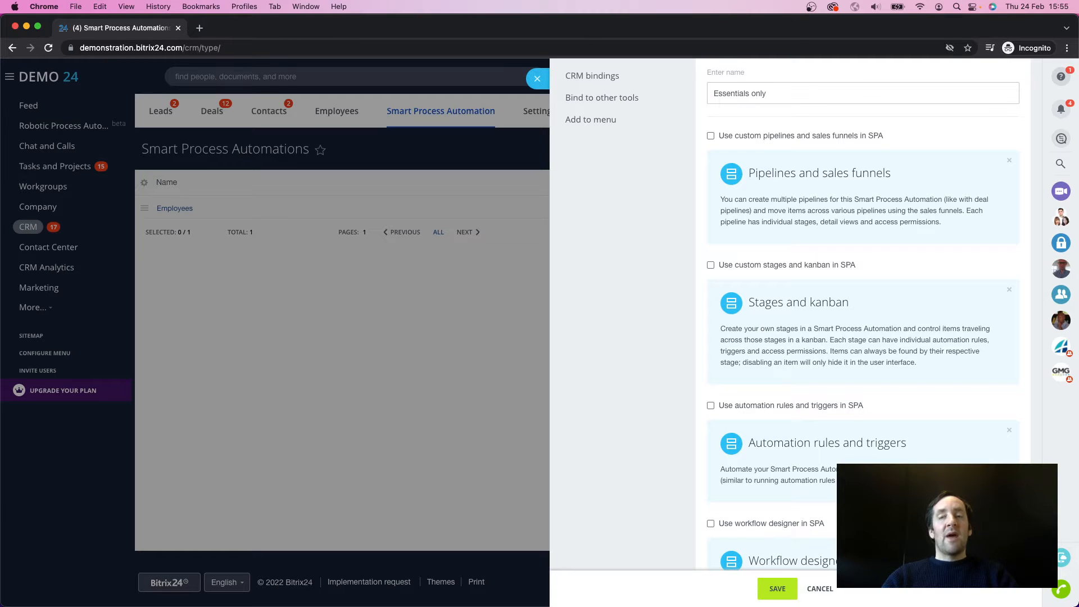
Step: Review the component options of the new Smart Process Automation and enable the workflow designer
scroll(804, 315, down, 2)
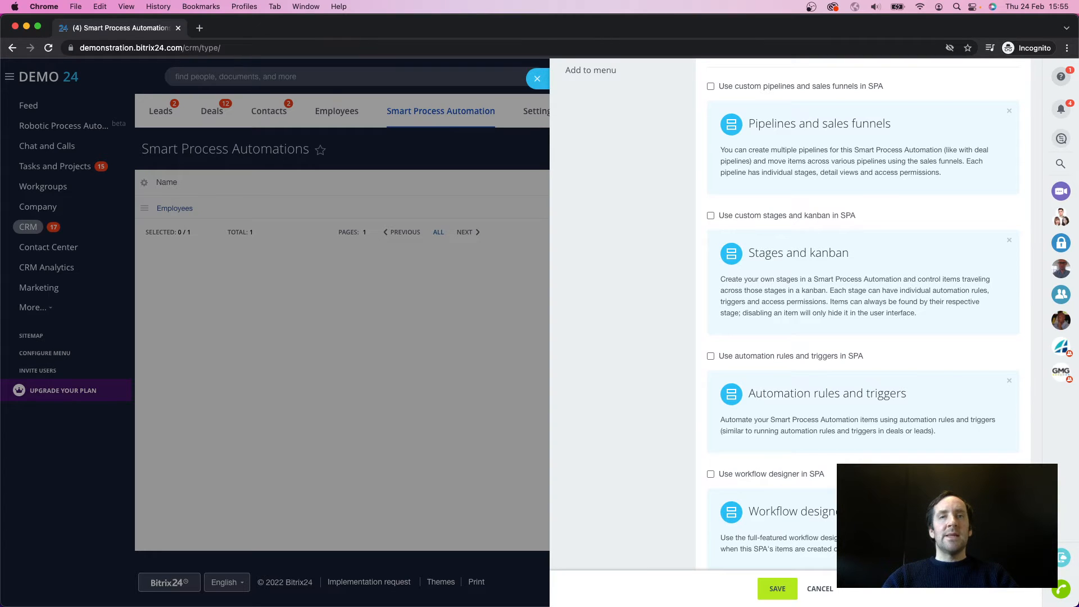
scroll(810, 531, down, 1)
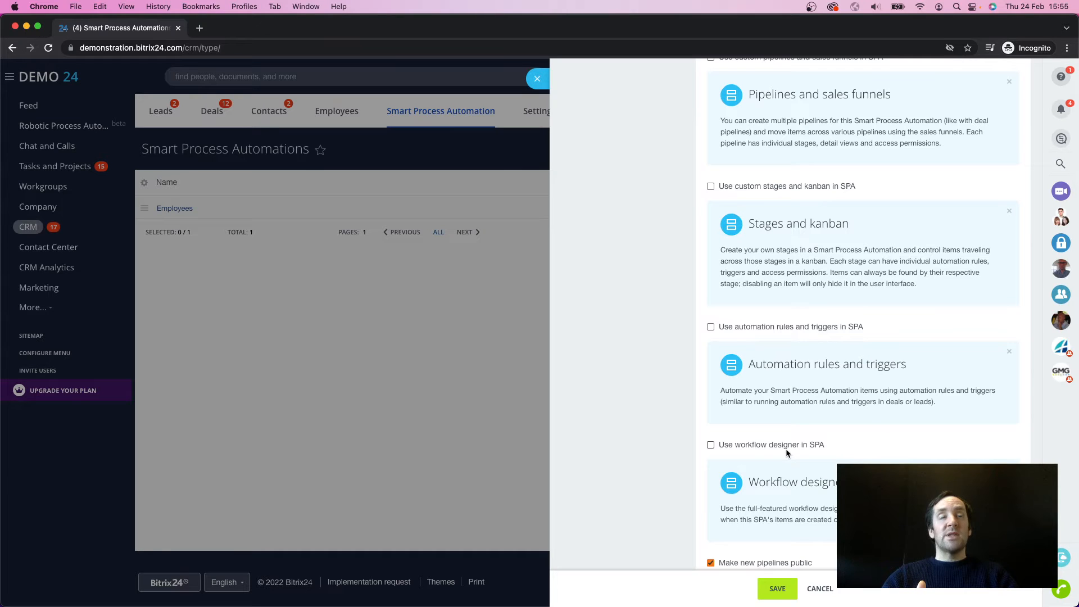
scroll(775, 462, up, 1)
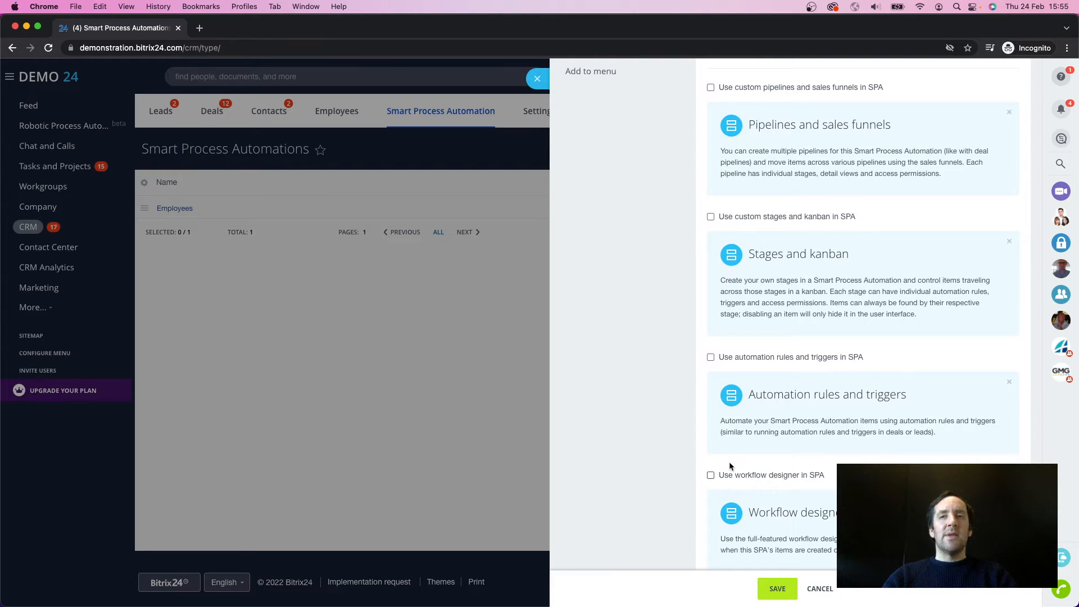
click(710, 475)
Step: Name the new Smart Process Automation "Employees 2"
scroll(778, 475, up, 3)
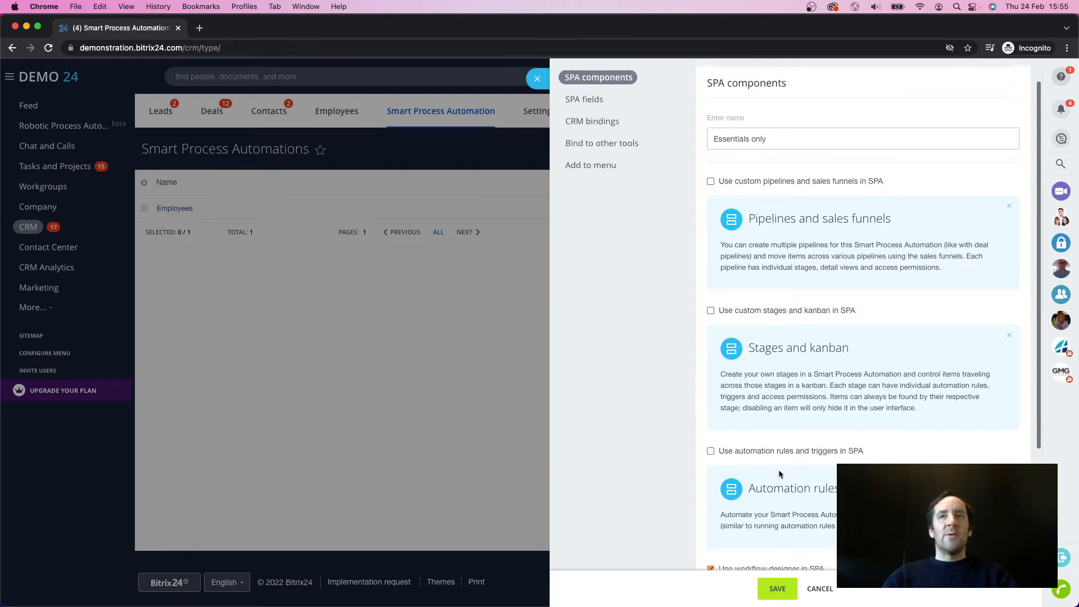
drag(781, 140, 699, 139)
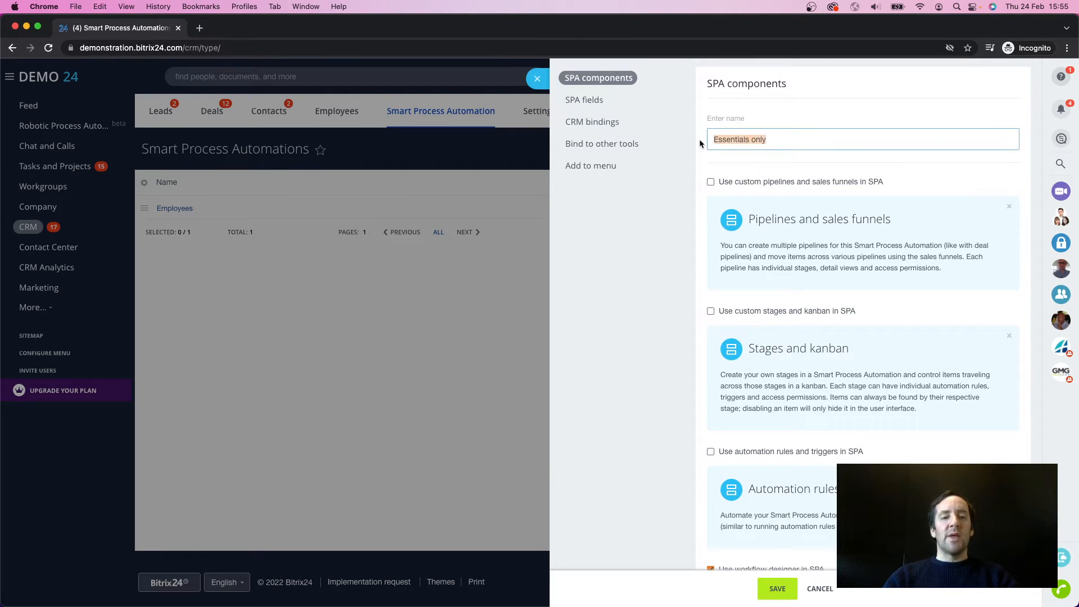
key(BackSpace)
text(Emplo)
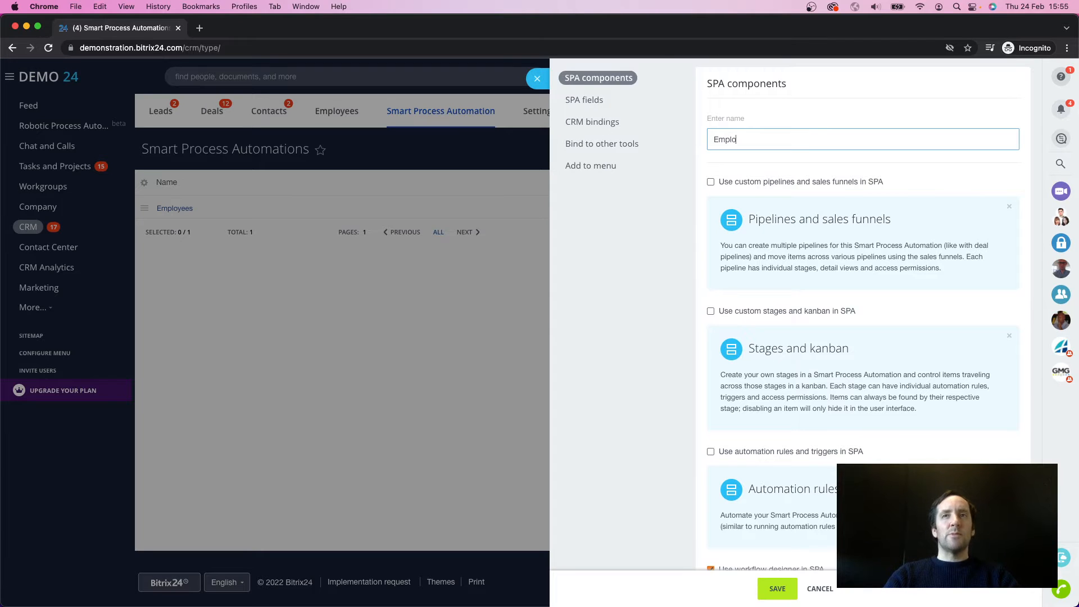
text(yees 2)
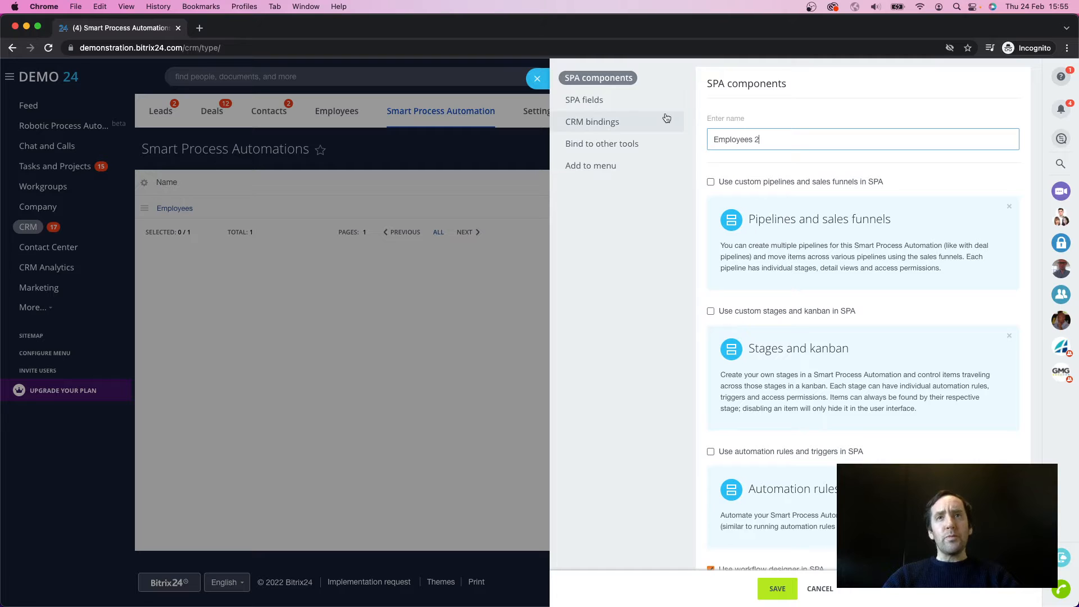
Step: Review the SPA fields, and try out Bind to this SPA and the CRM entities binding, leaving both off
click(605, 109)
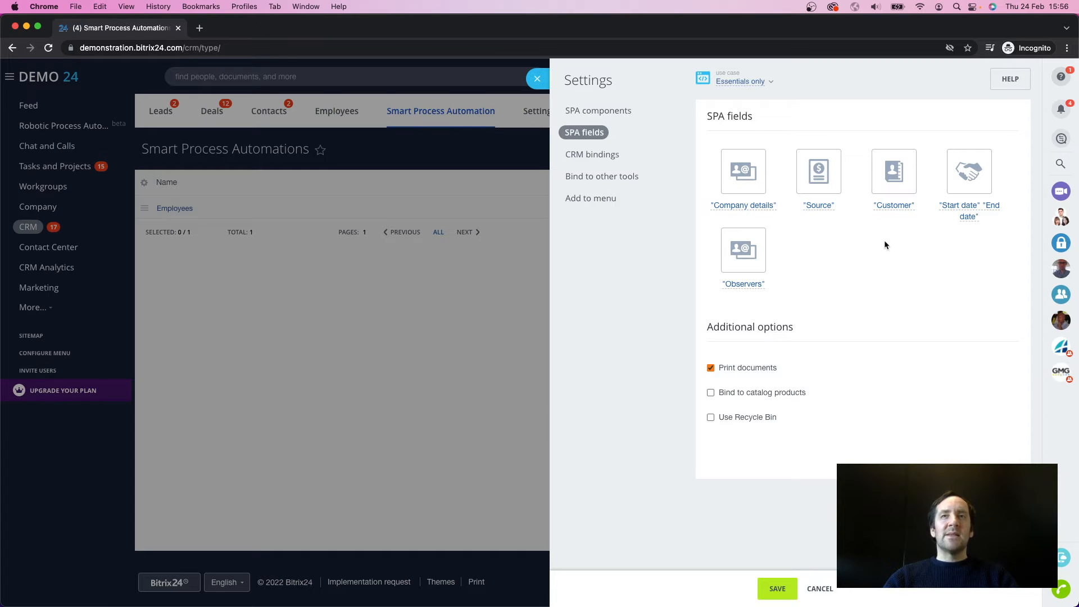
click(622, 158)
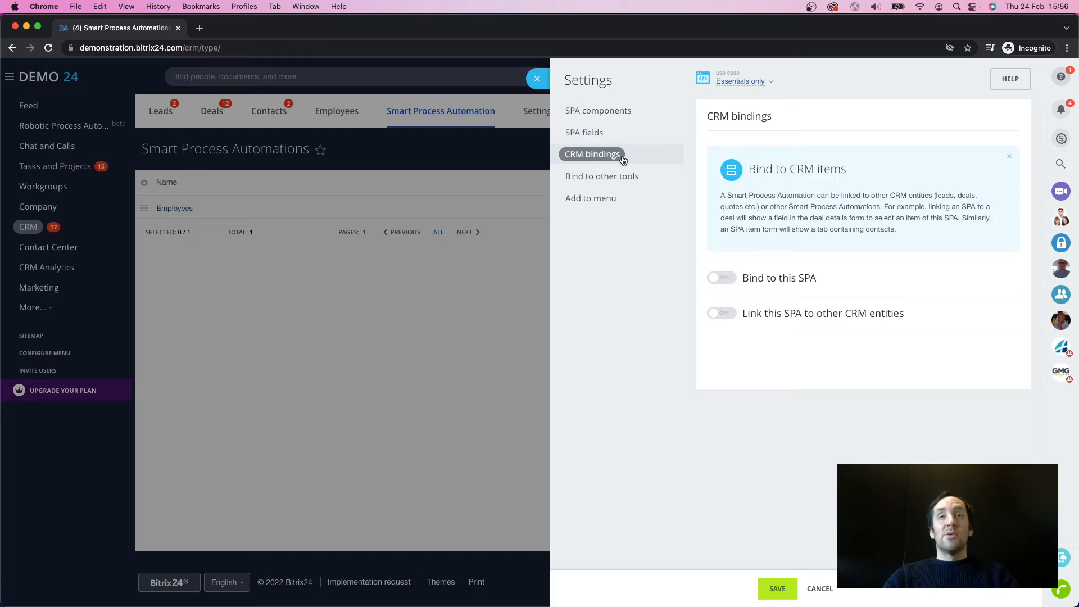
click(731, 280)
click(730, 329)
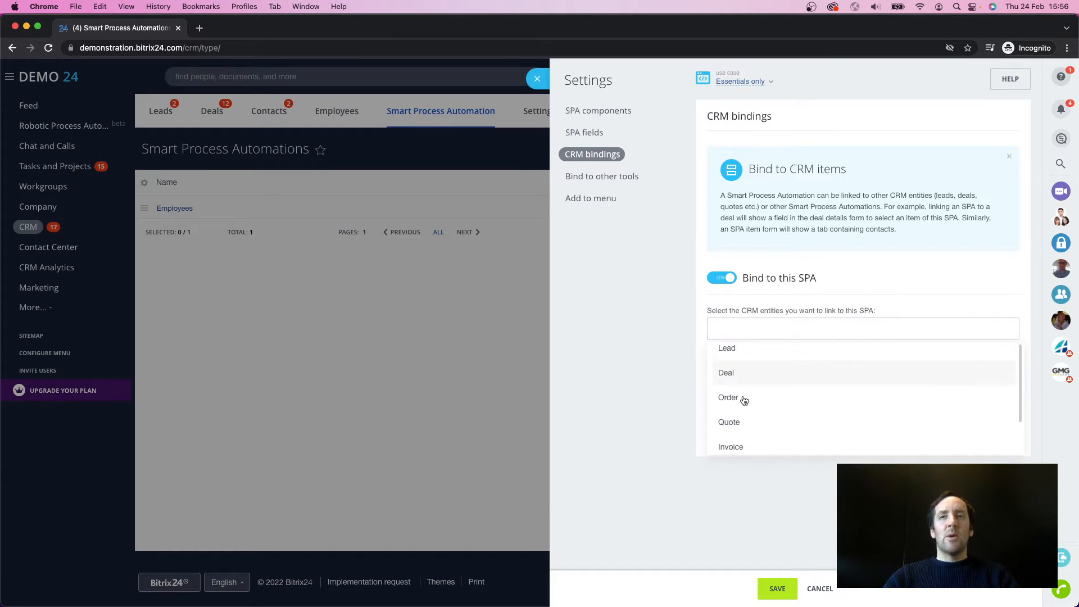
scroll(740, 400, down, 3)
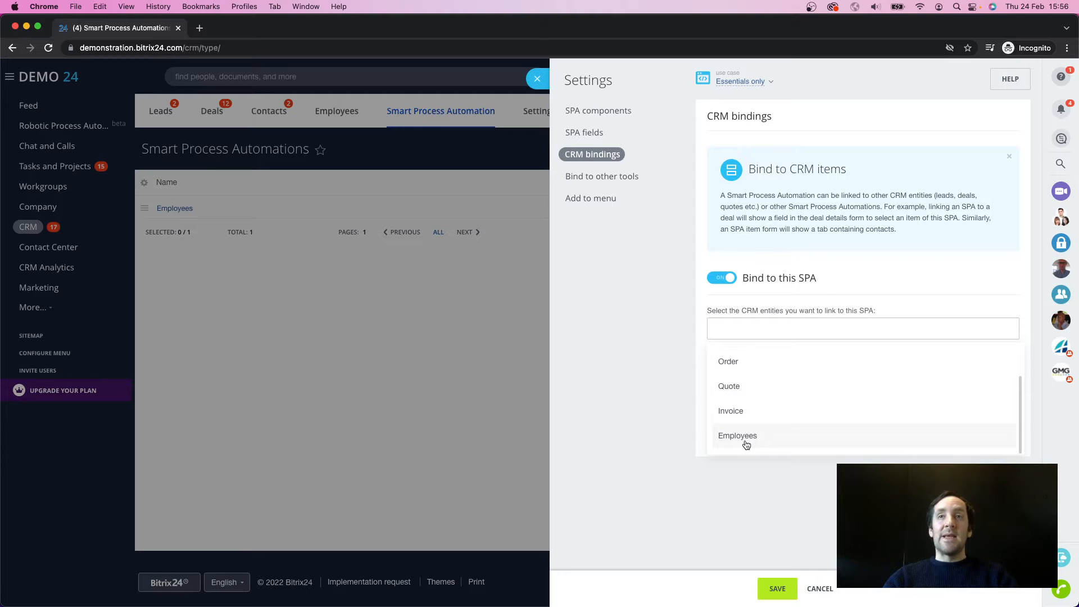
click(744, 480)
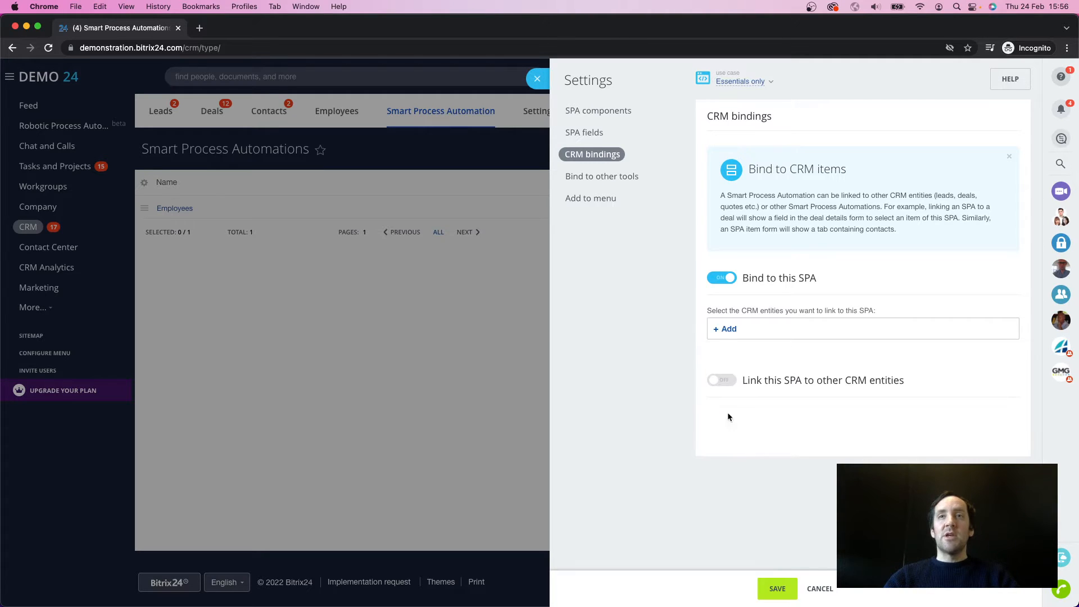
click(720, 279)
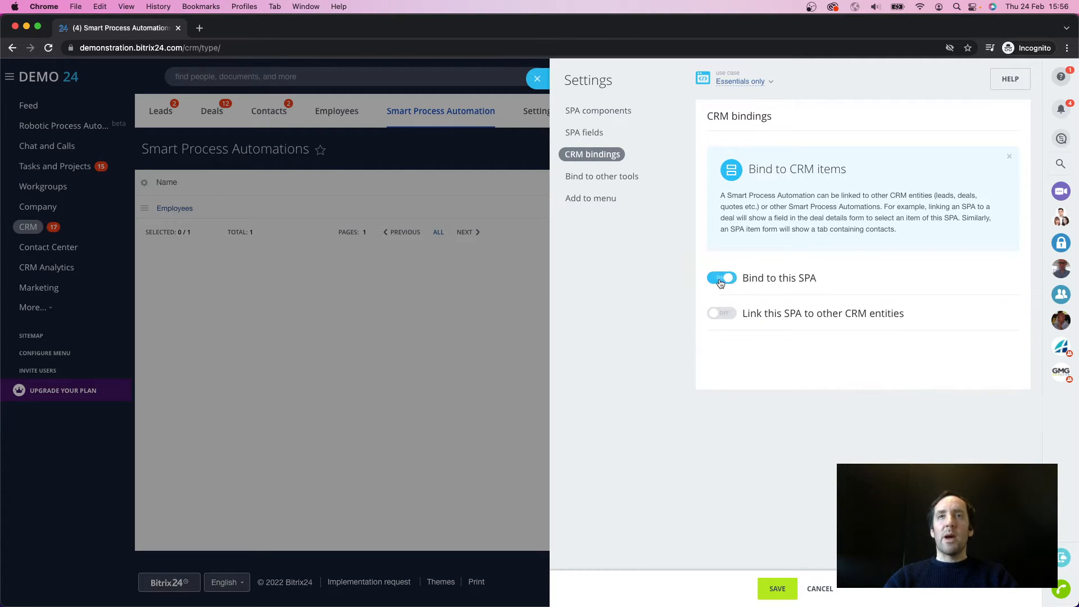
click(607, 180)
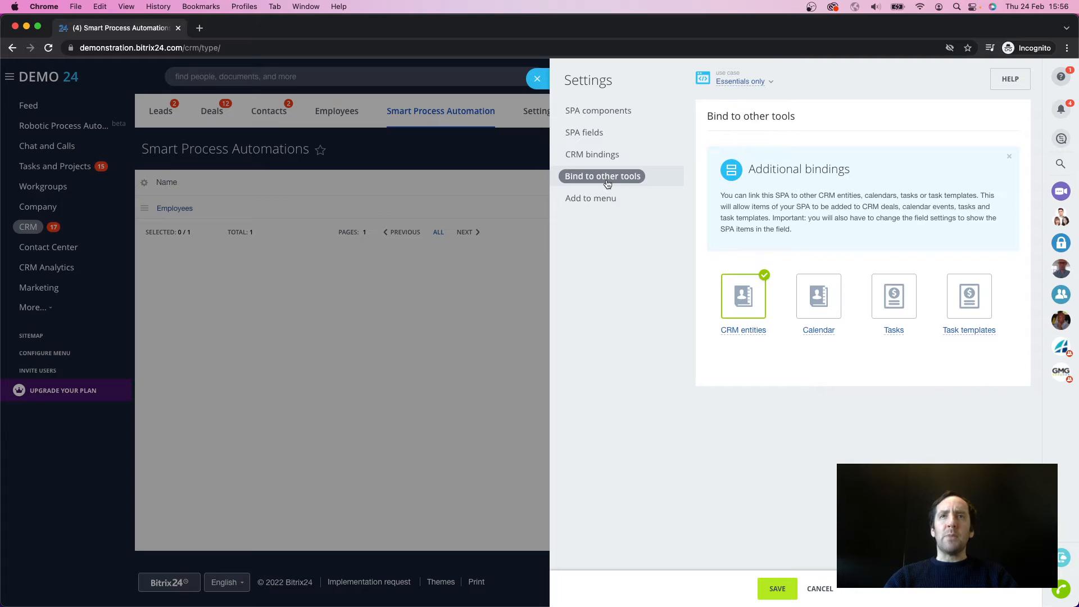
click(739, 293)
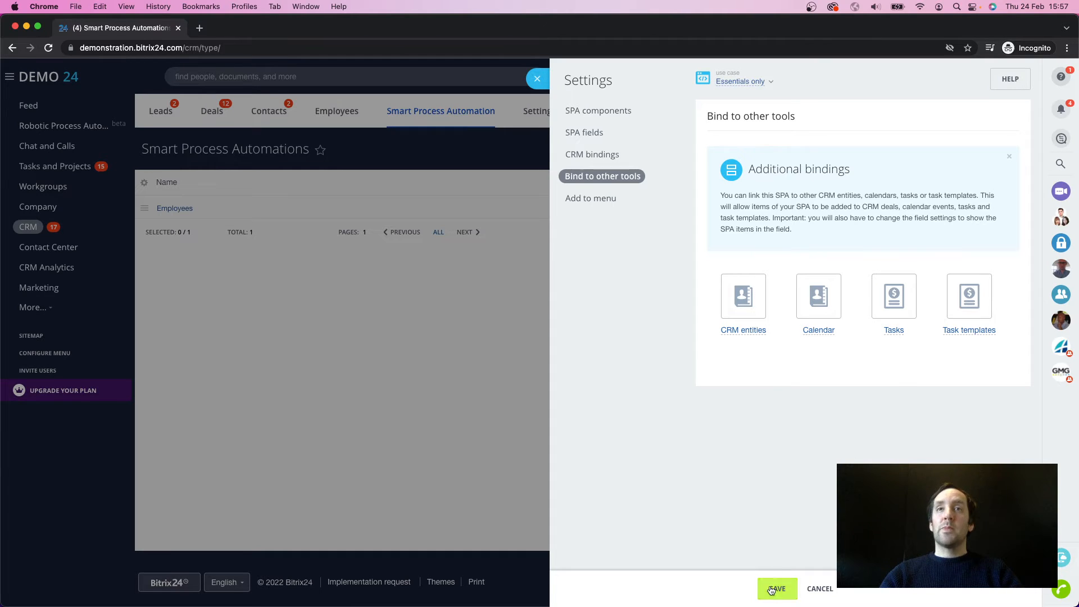
Step: Try the option to show the SPA in the left menu, leave it off, and save the new automation
click(604, 202)
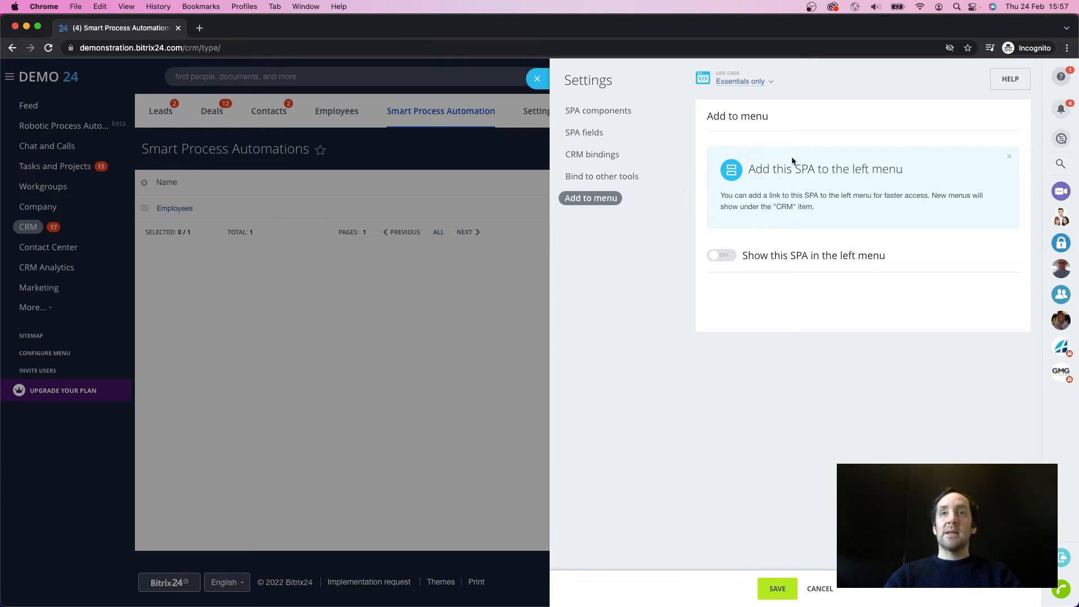
click(728, 259)
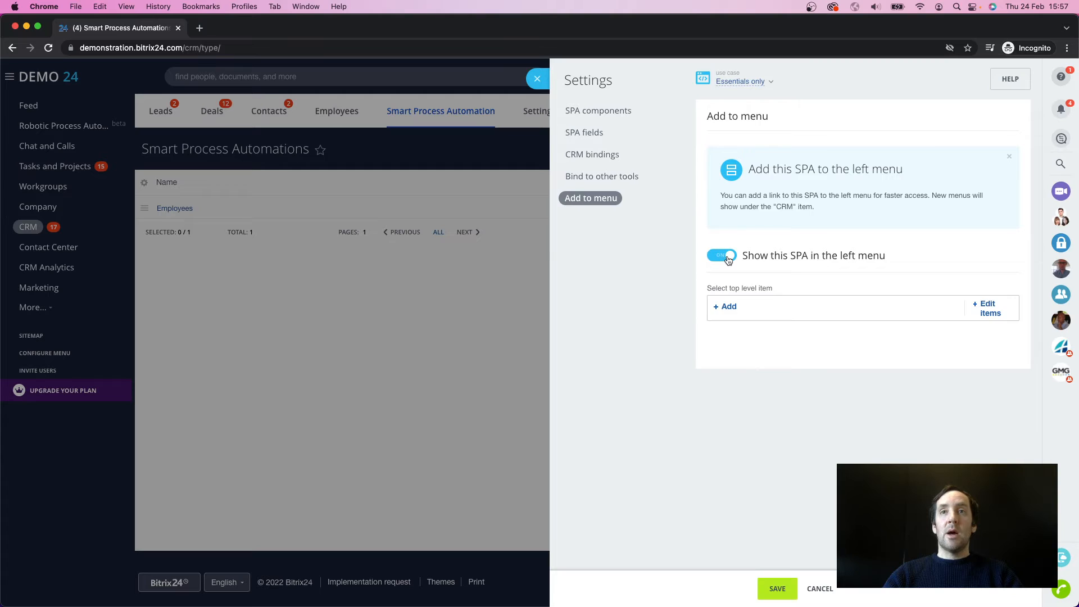
click(728, 259)
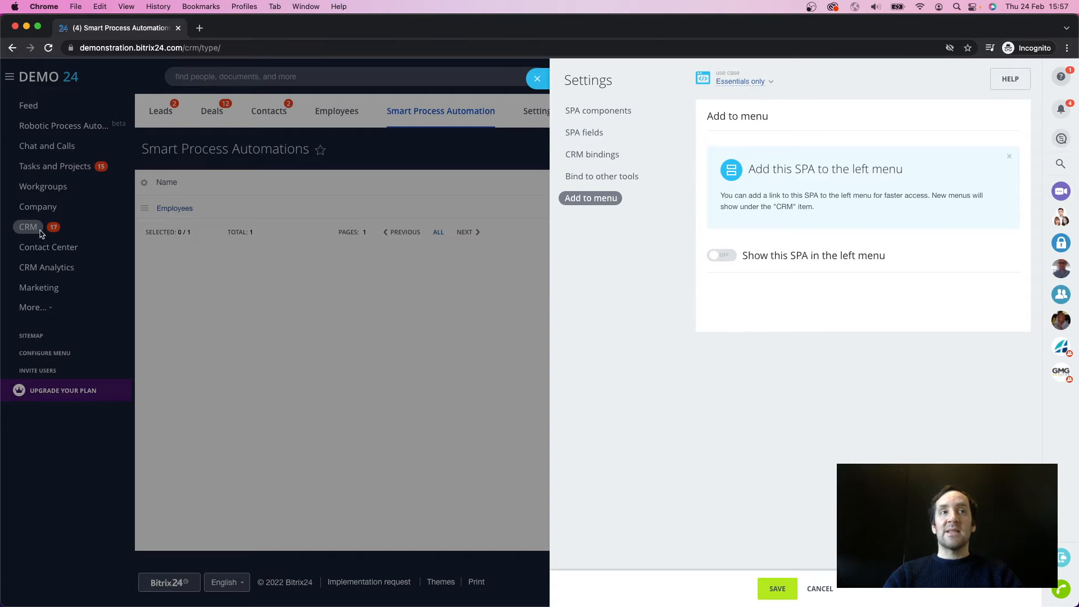
click(779, 585)
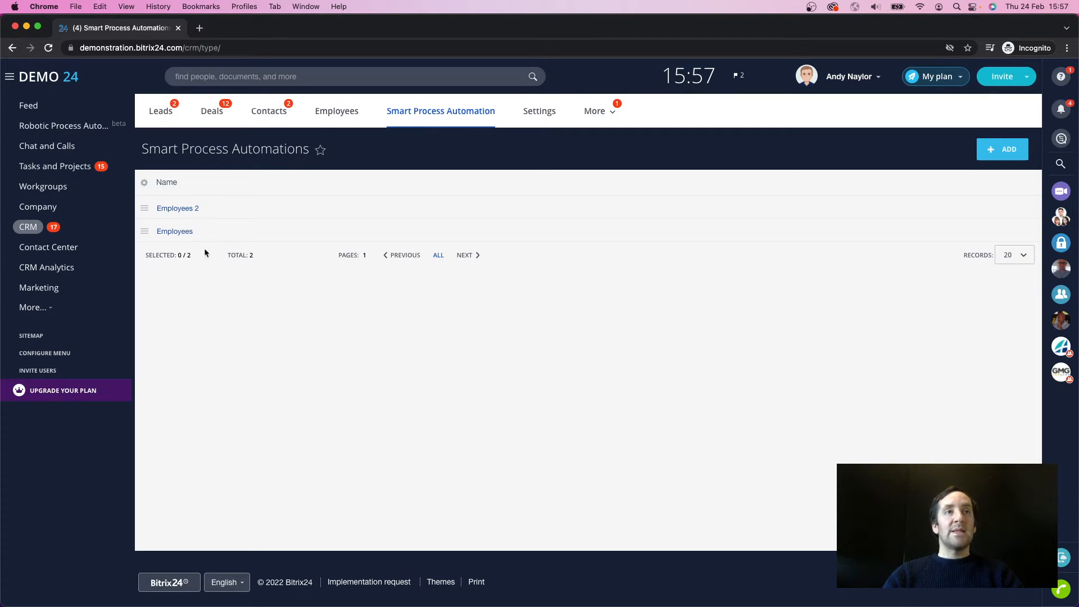
Step: In the field settings of Employees 2, create and save a String field with the ID ending FIRST_NAME and the name First Name
click(143, 213)
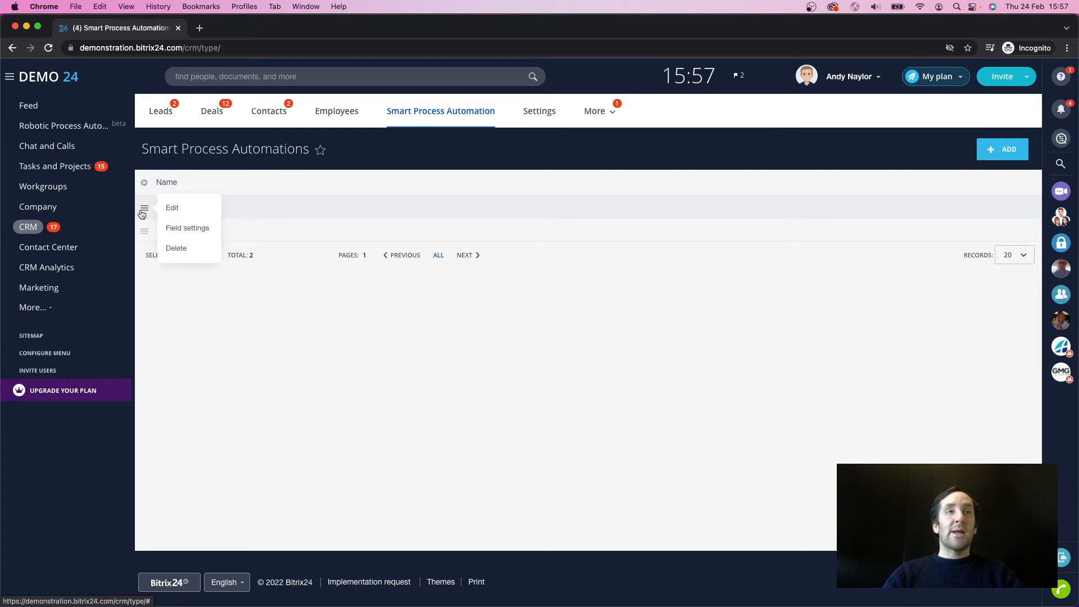
click(186, 235)
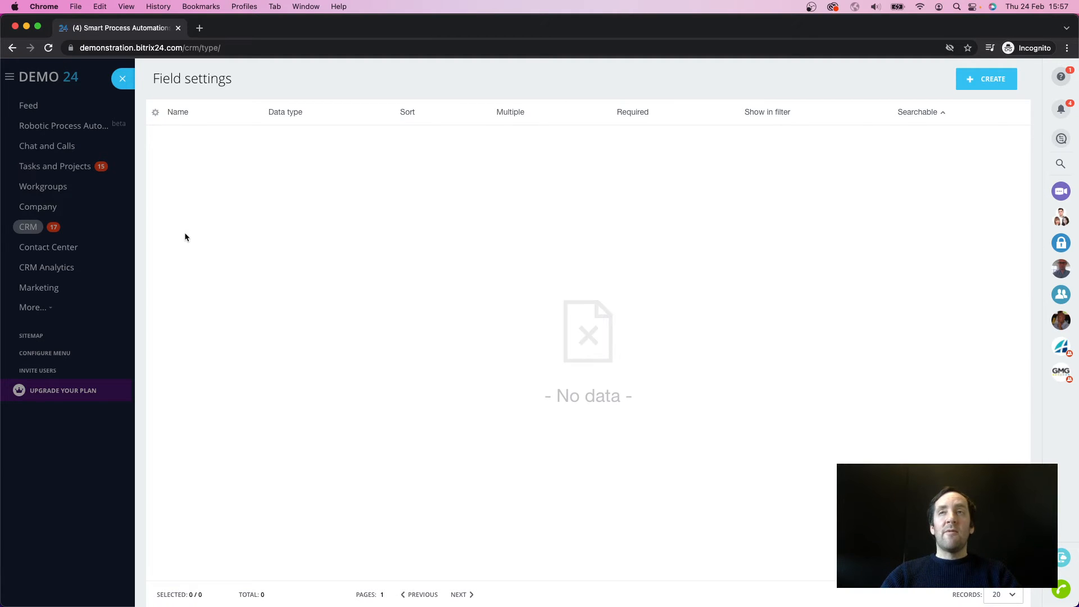
click(989, 77)
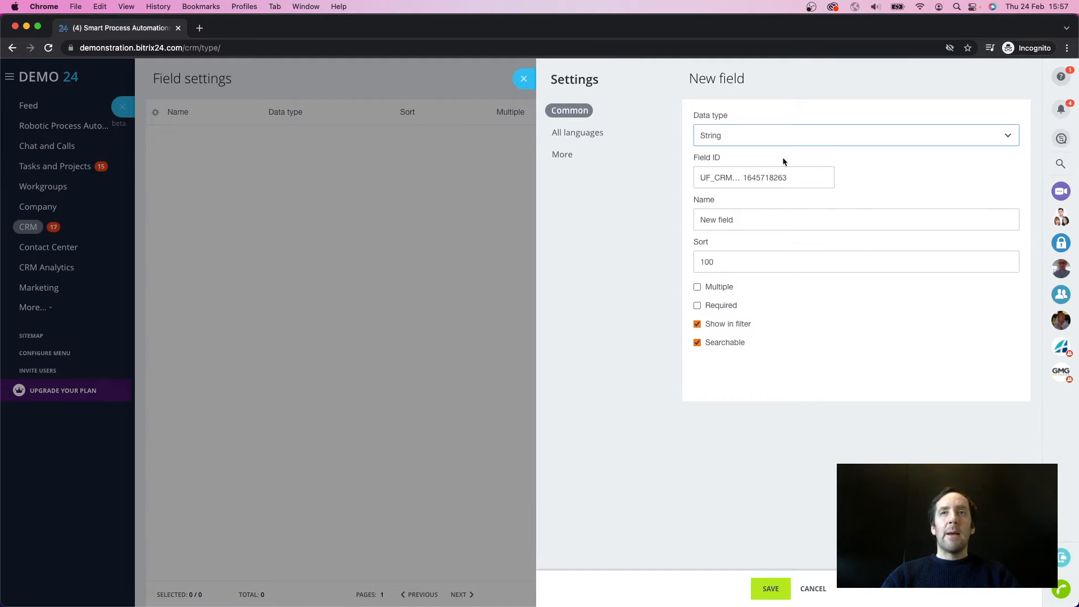
drag(793, 181, 736, 178)
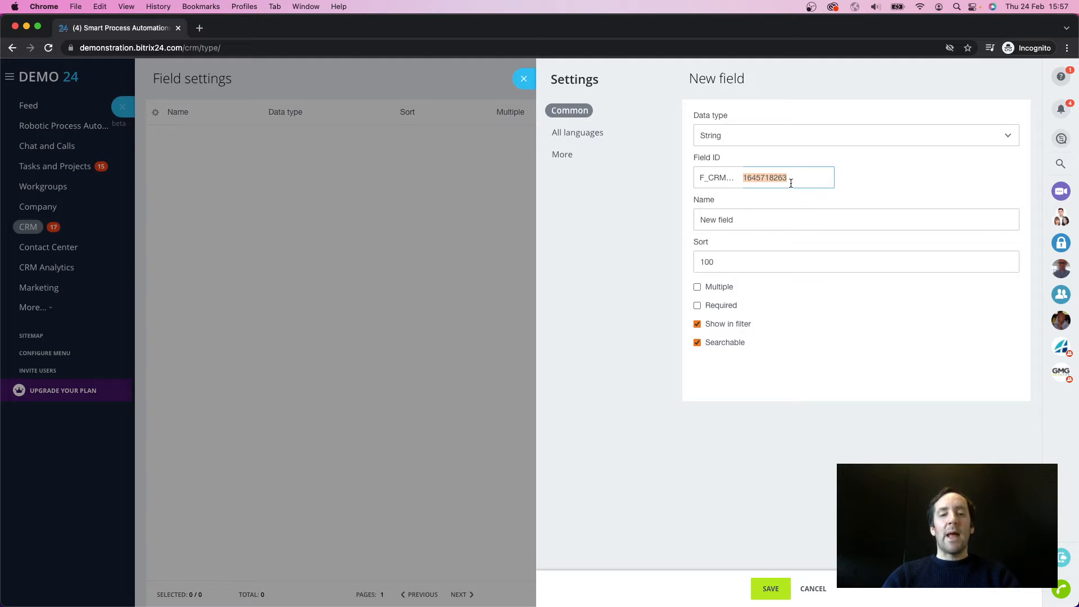
text(FIRST_NAME)
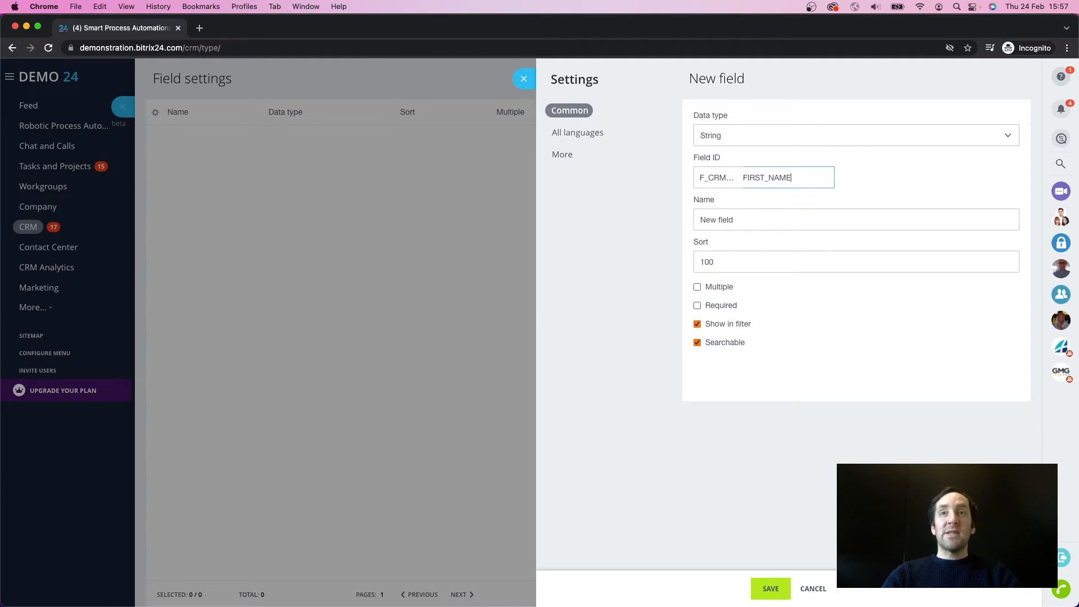
click(781, 219)
key(super+a)
text(Fir)
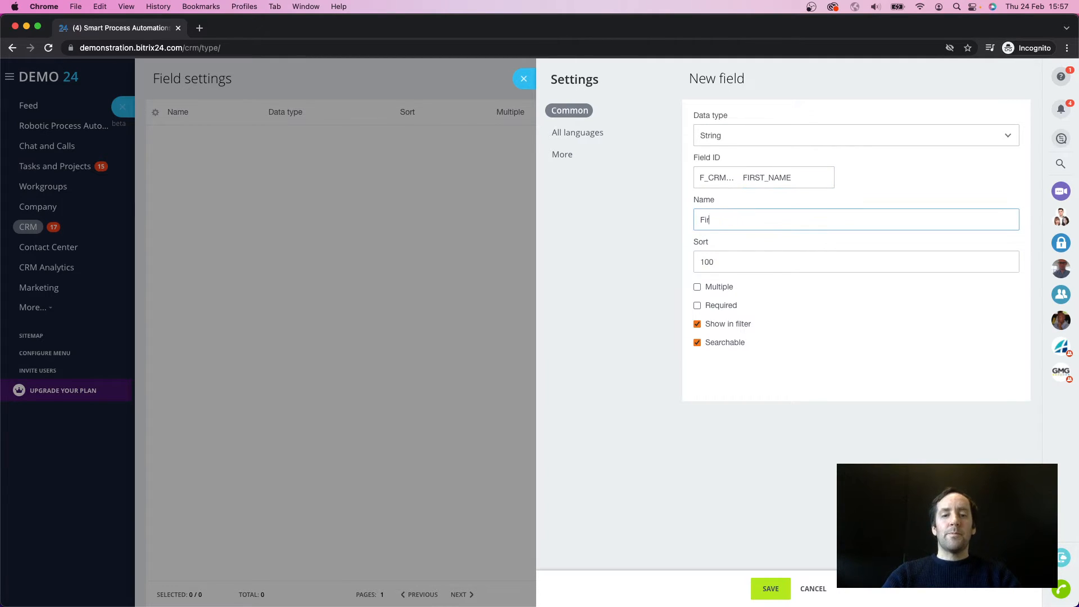
text(st Name)
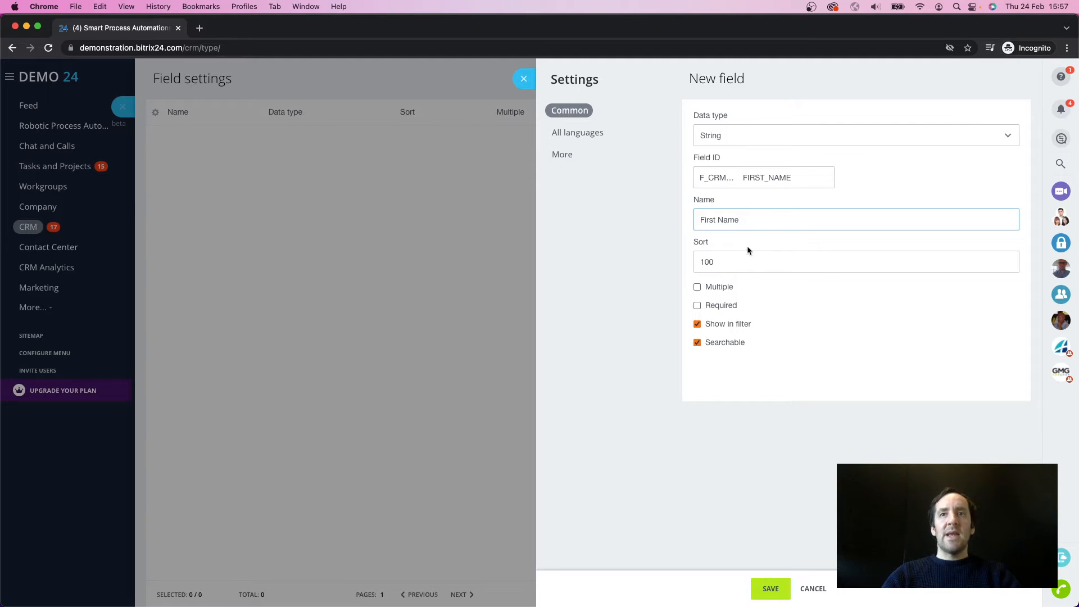
click(770, 587)
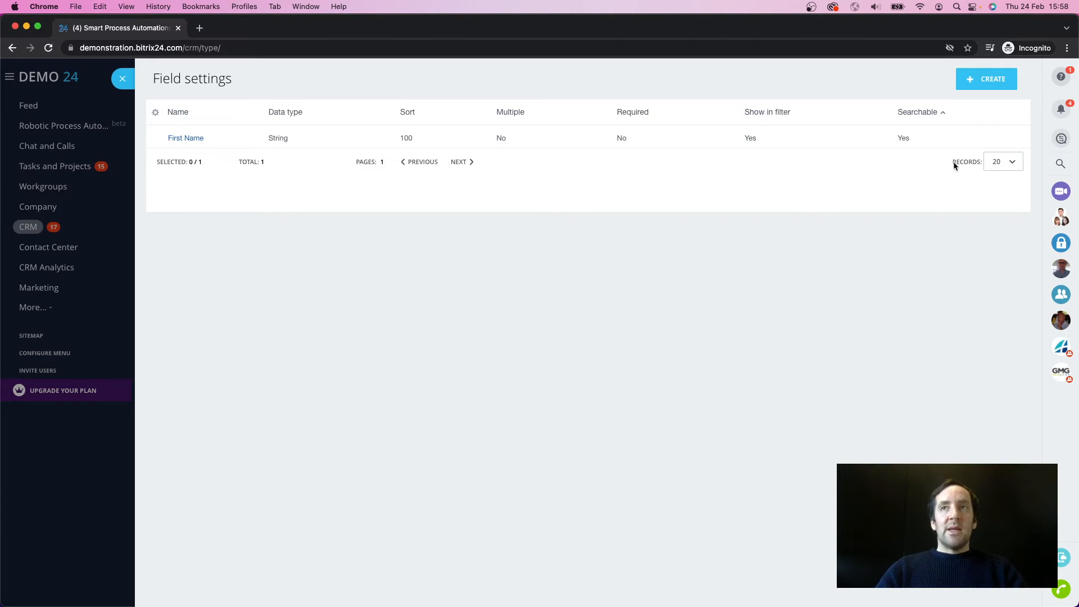
Step: Create and save a second String field with the ID ending LAST_NAME and the name Last Name
click(995, 77)
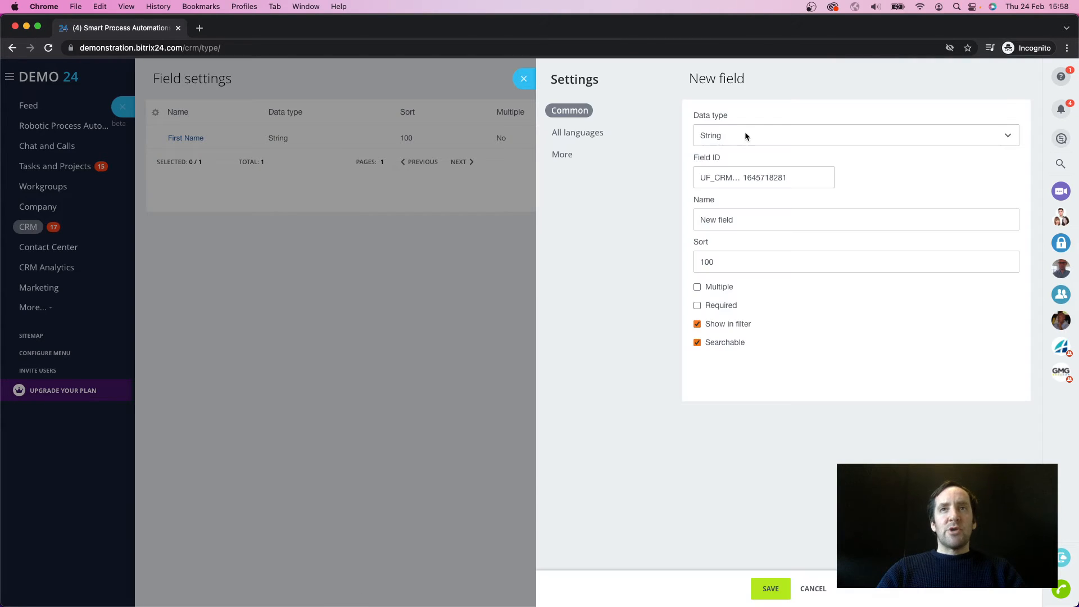
drag(787, 177, 729, 178)
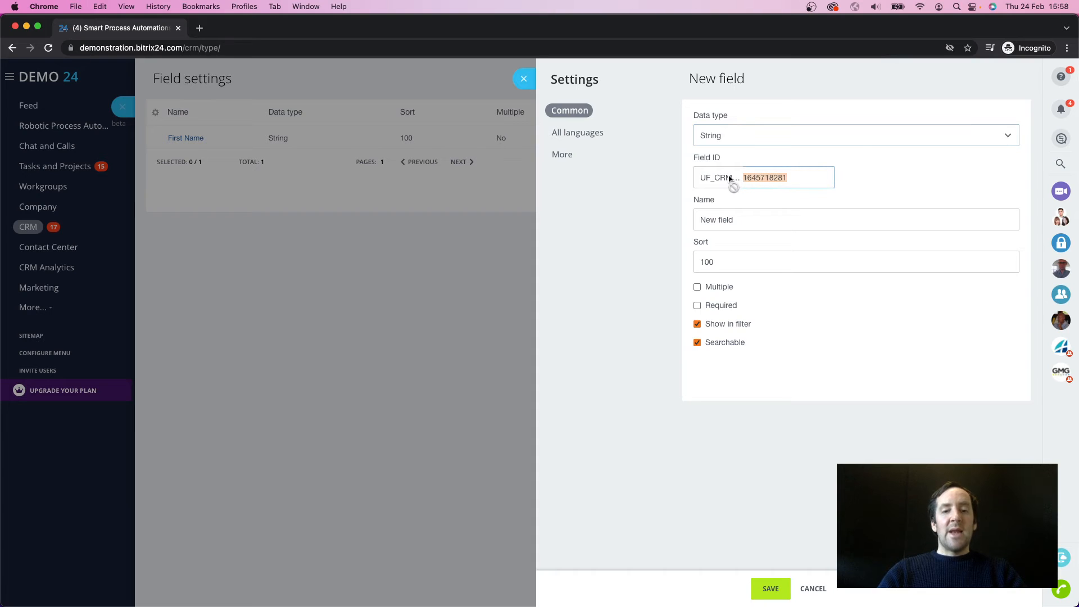
text(LAST)
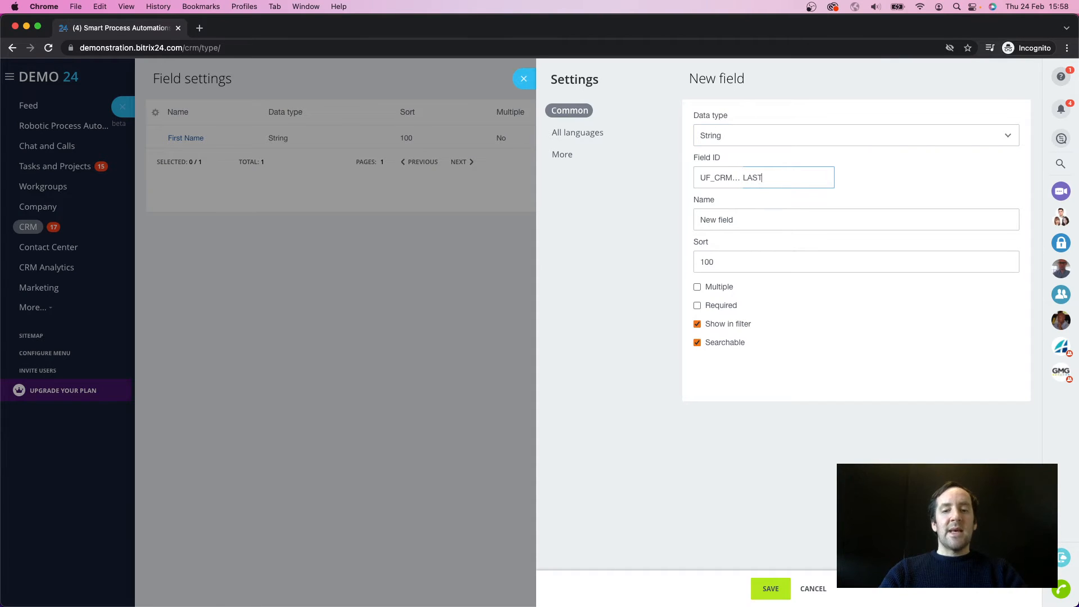
text(_NAME)
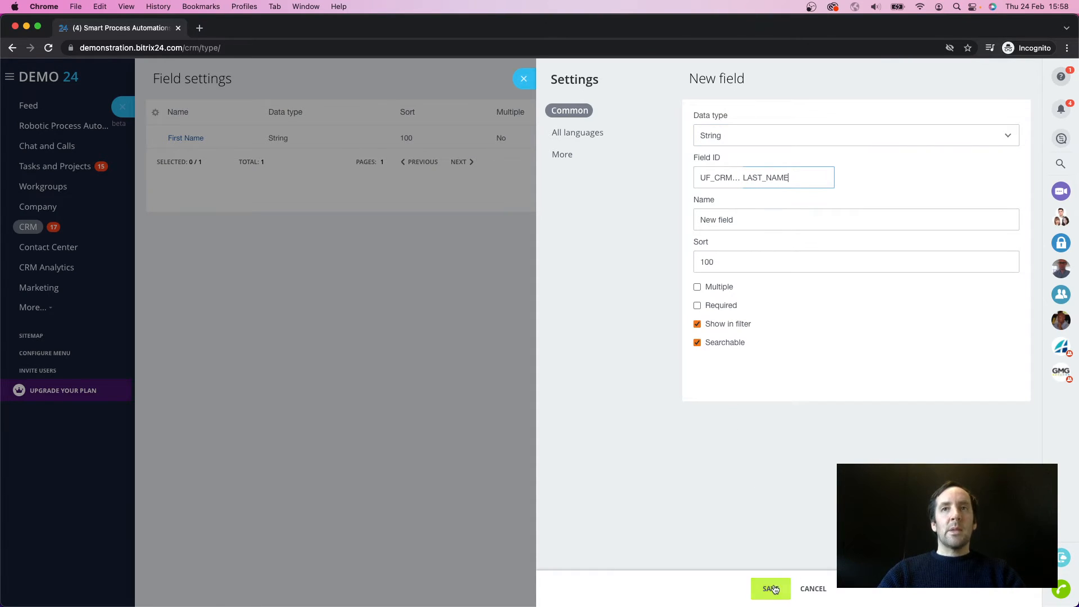
drag(739, 224, 670, 208)
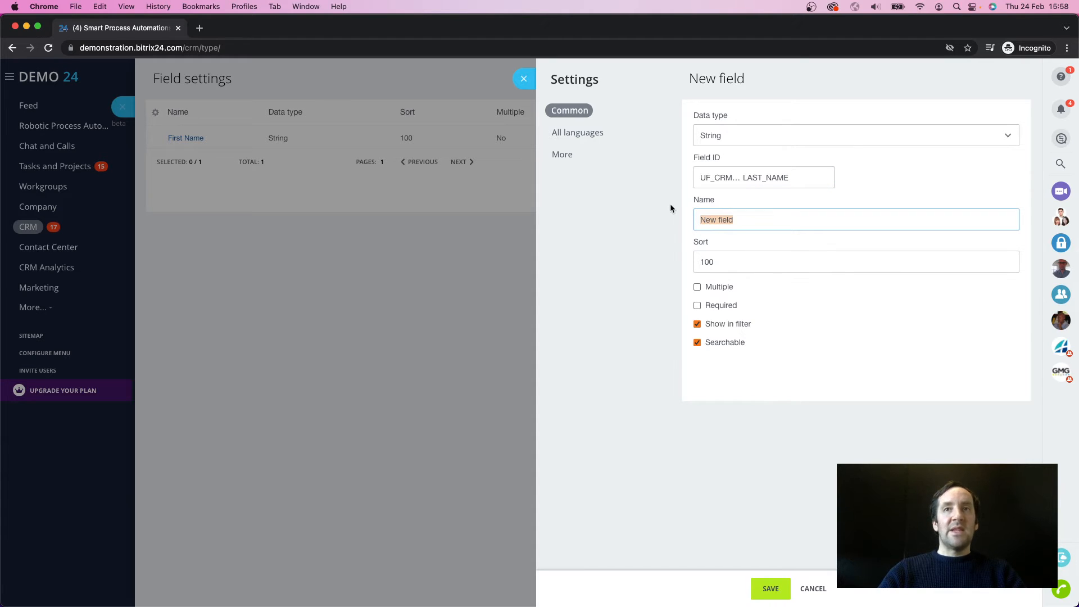
text(Last Name)
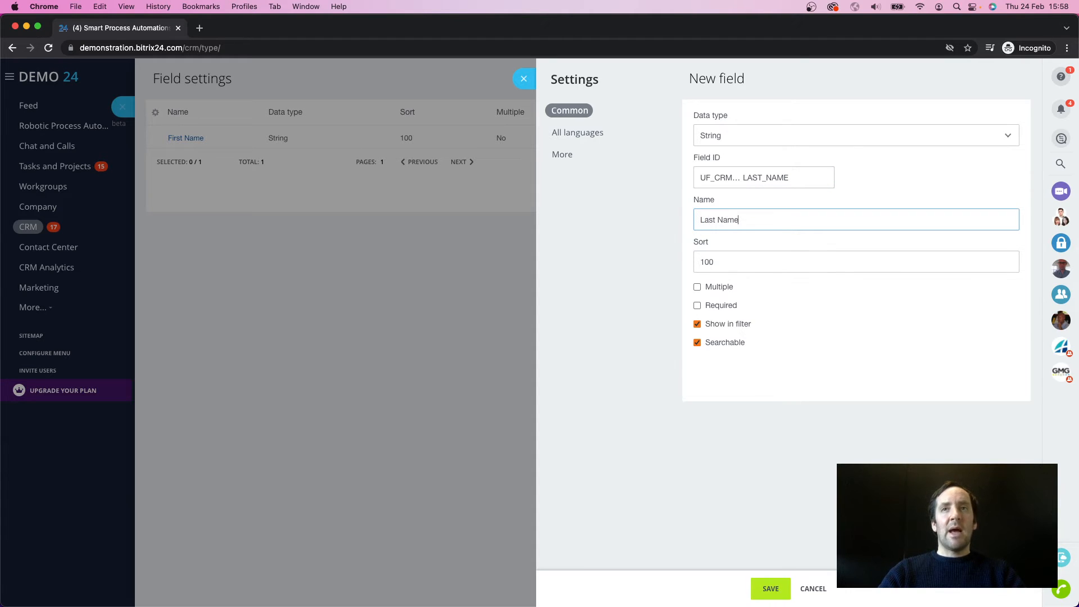
click(770, 589)
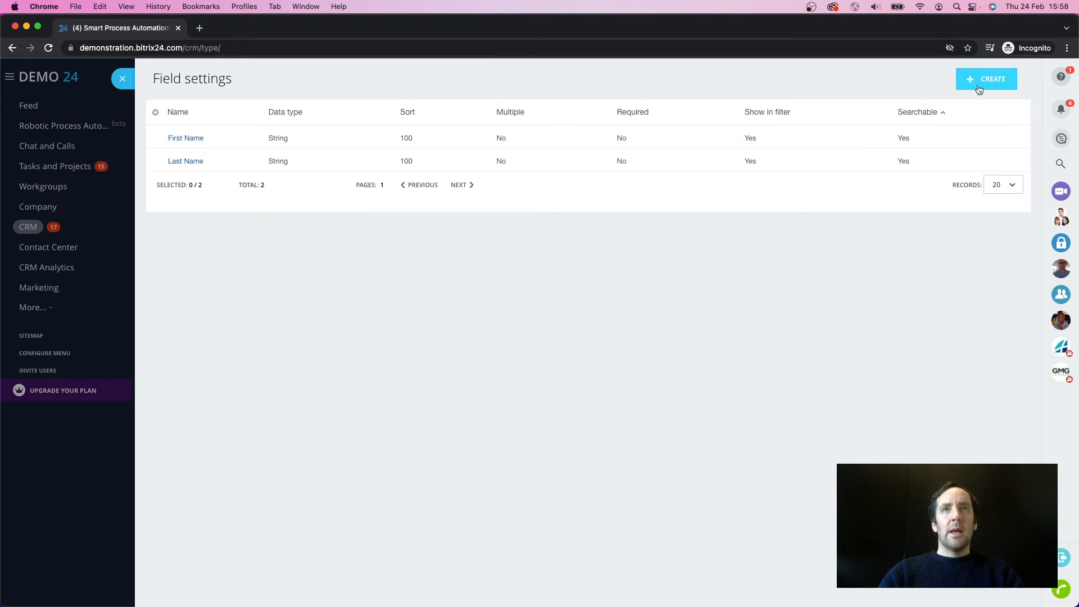
Step: Create and save a Date field with the ID ending DOB and the name Date of Birth
click(978, 90)
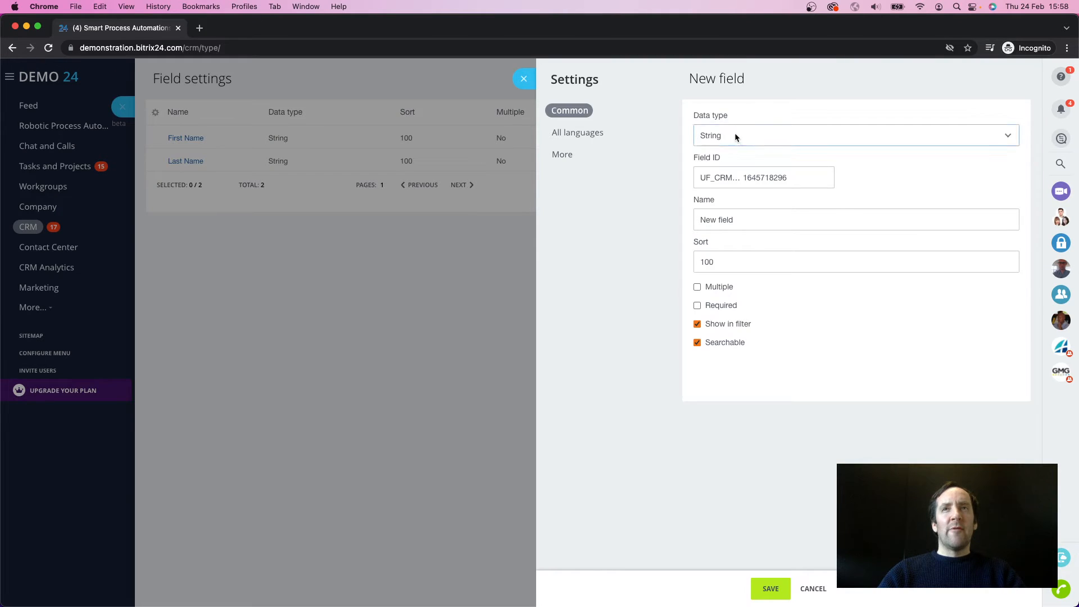
click(735, 136)
click(733, 184)
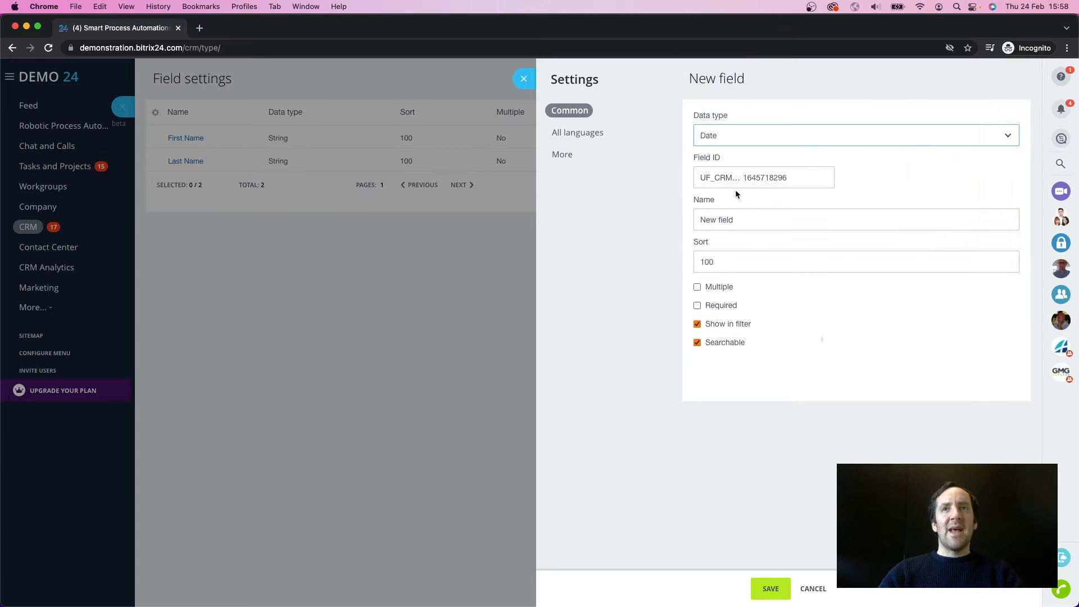
click(797, 177)
drag(797, 178, 718, 180)
text(D)
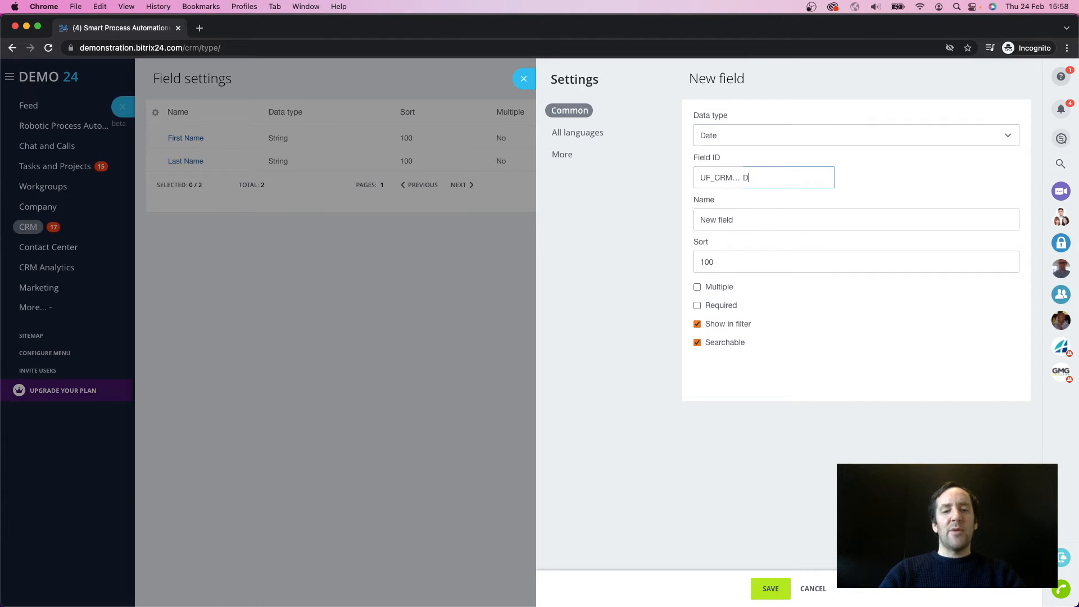
text(OB)
key(Tab)
text(Date of )
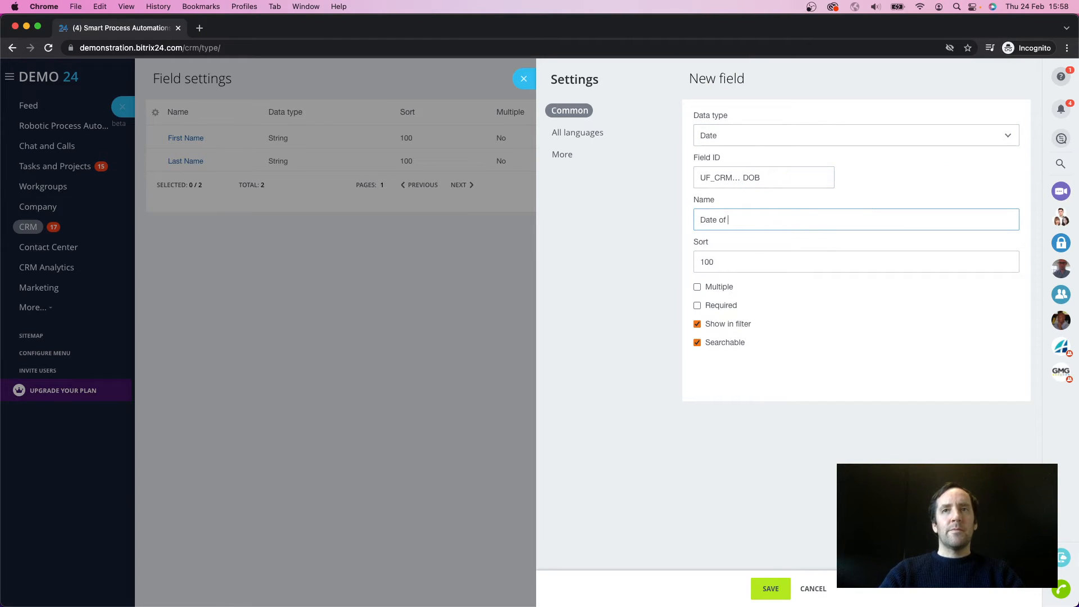
text(Birth)
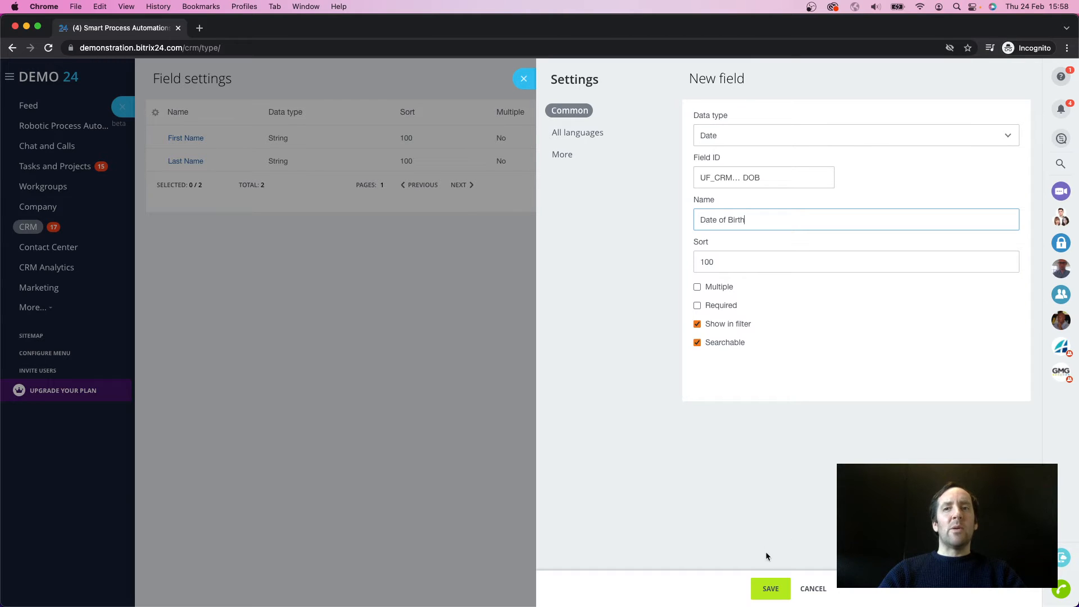
click(766, 587)
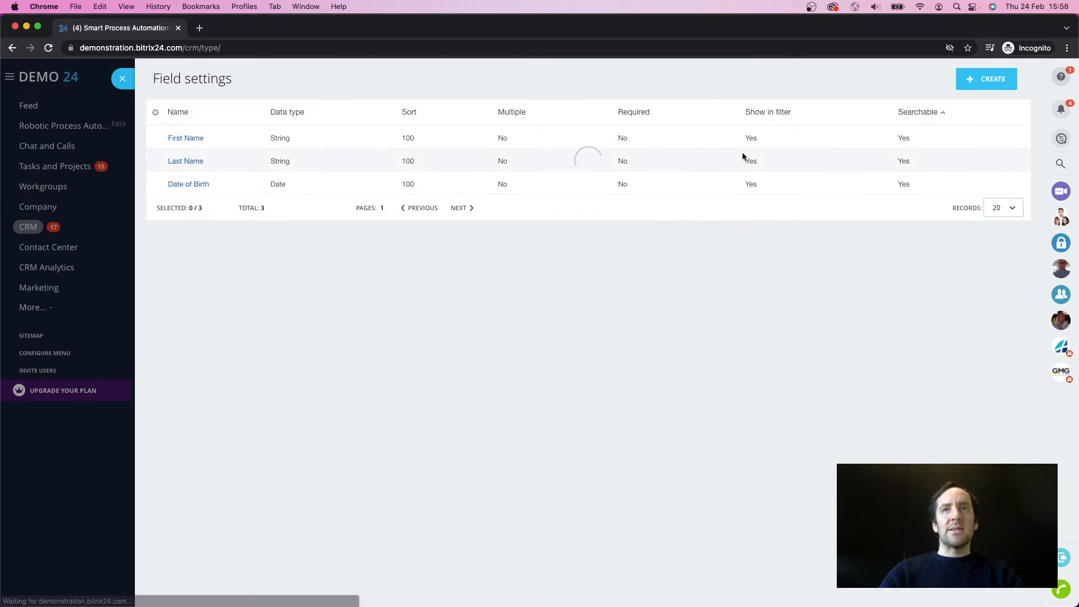
Step: Create and save a File field with the ID ending DRIVING_LICENSE and the name Driving License
click(978, 80)
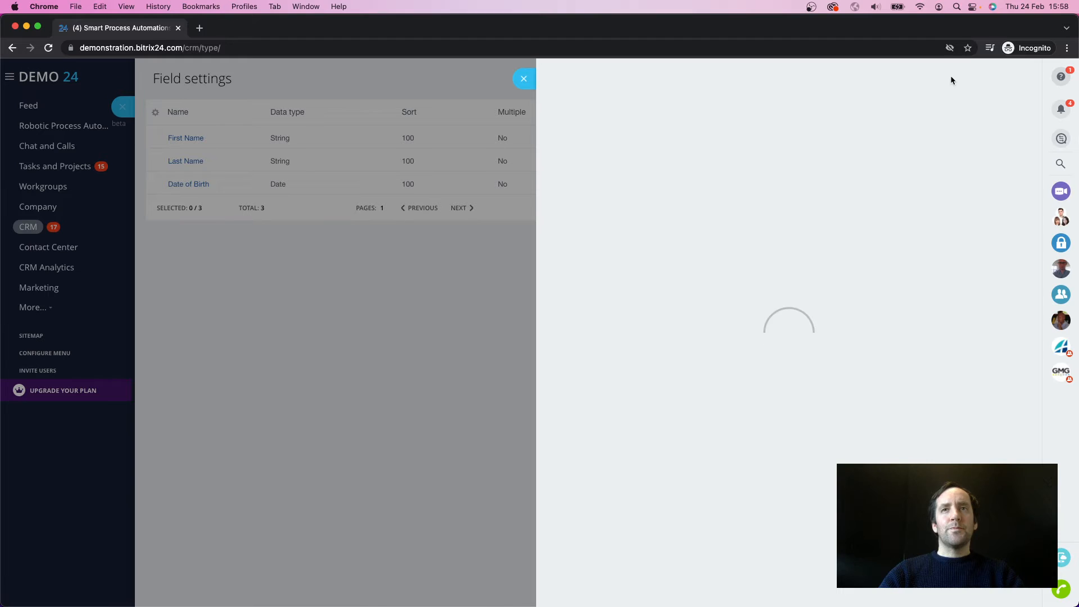
click(754, 141)
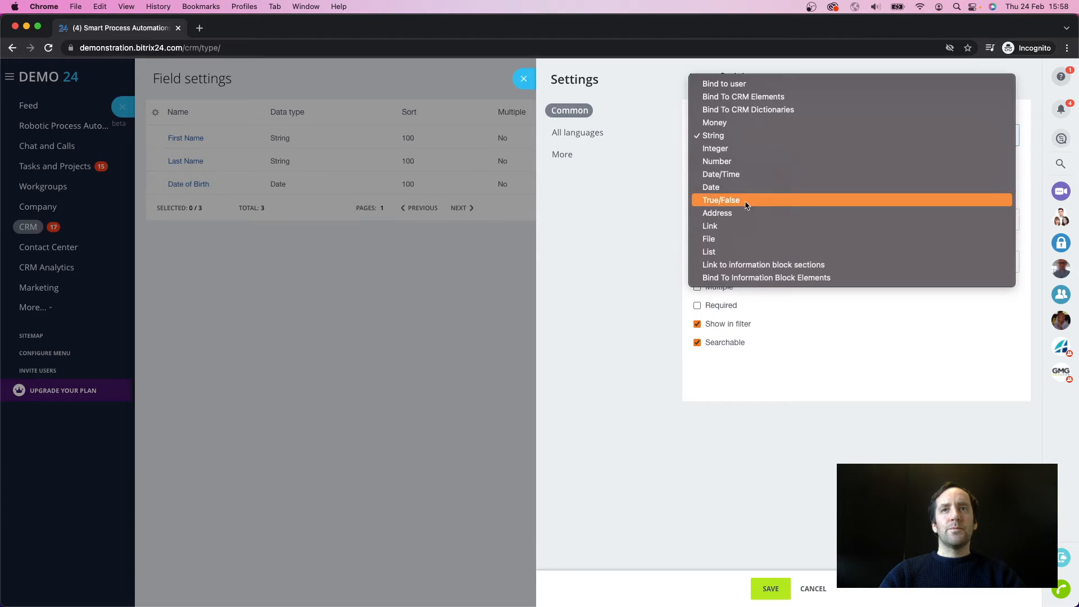
click(744, 239)
drag(792, 178, 716, 174)
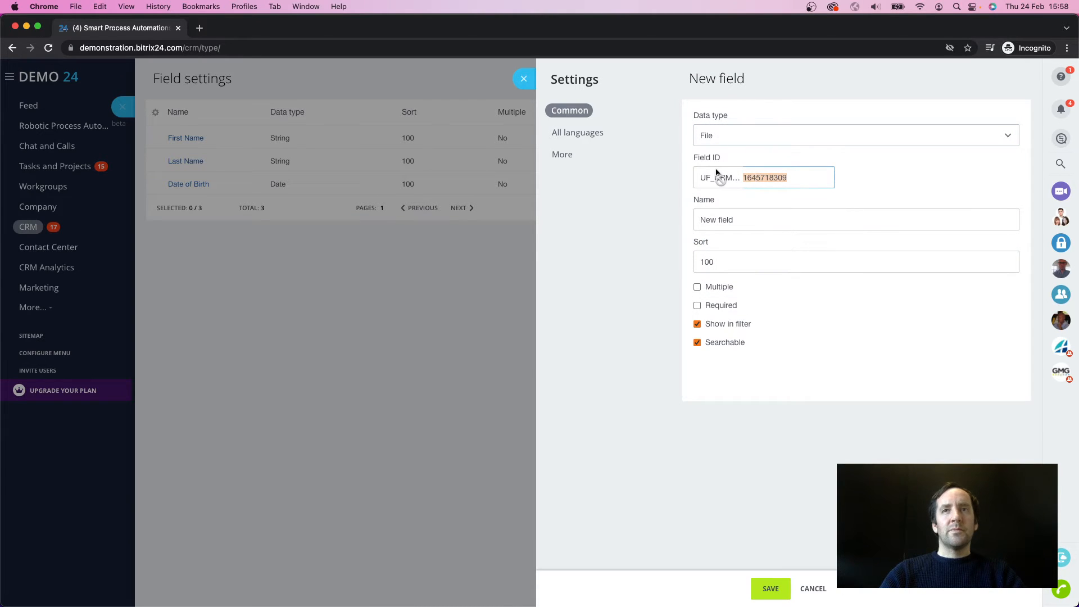
text(=DR===)
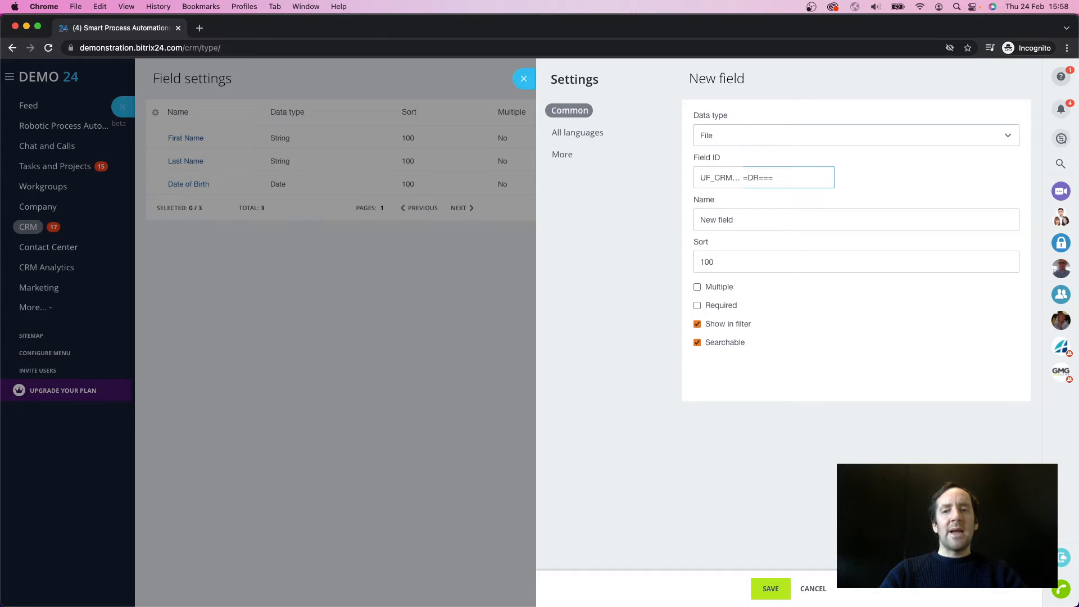
key(BackSpace)
key(BackSpace)
key(BackSpace)
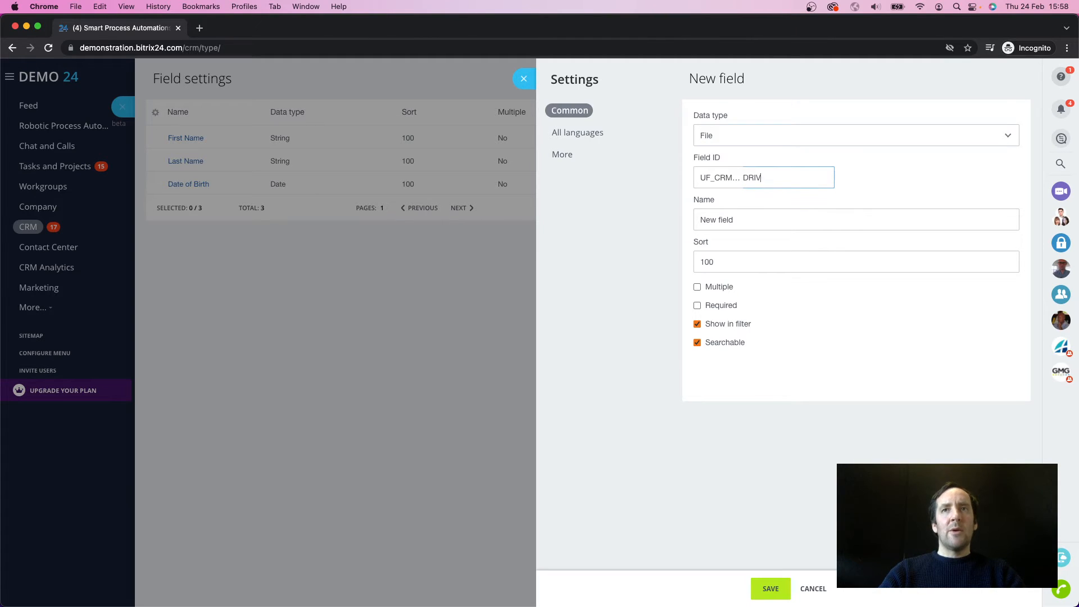
text(ING_L)
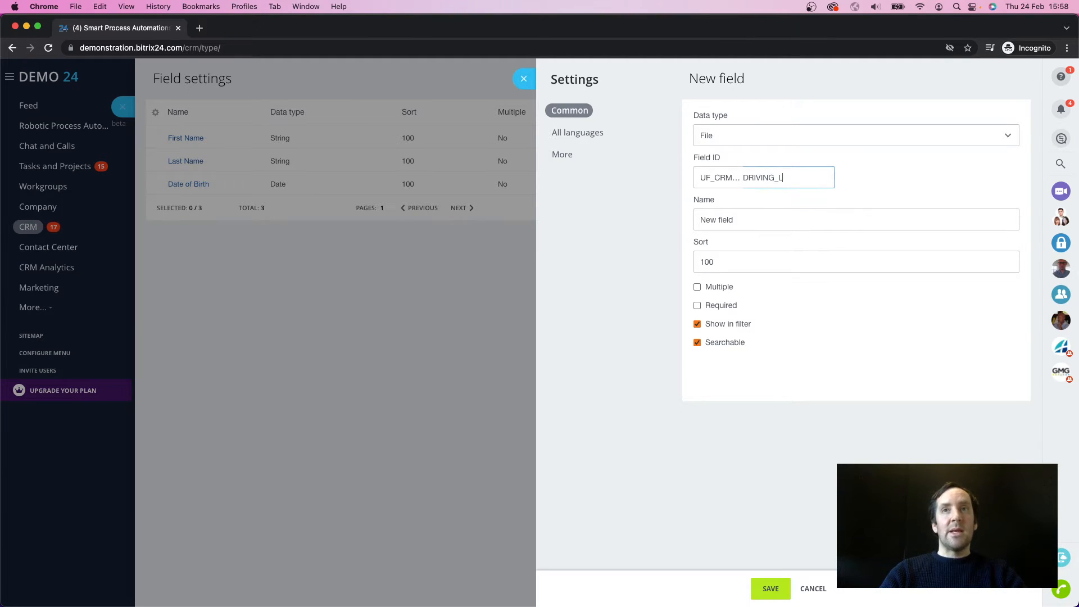
text(ICENSE)
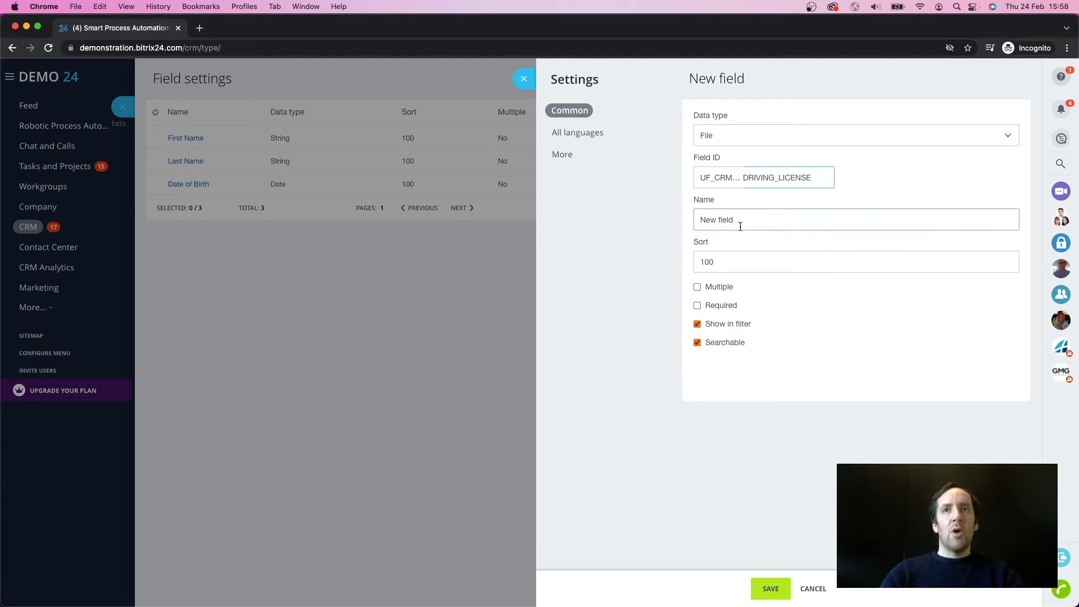
key(Tab)
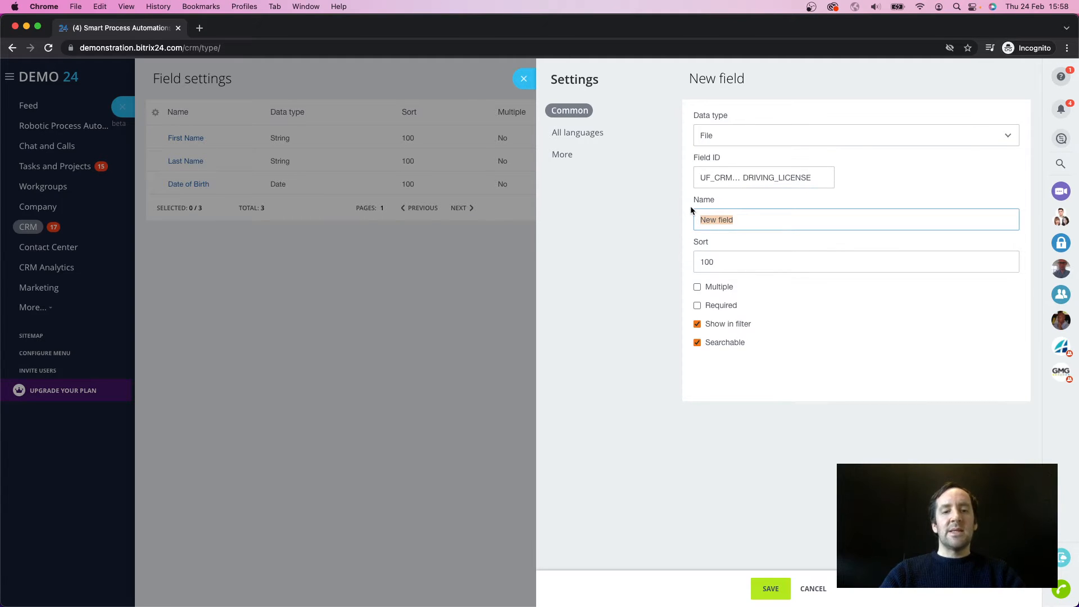
text(Driving License)
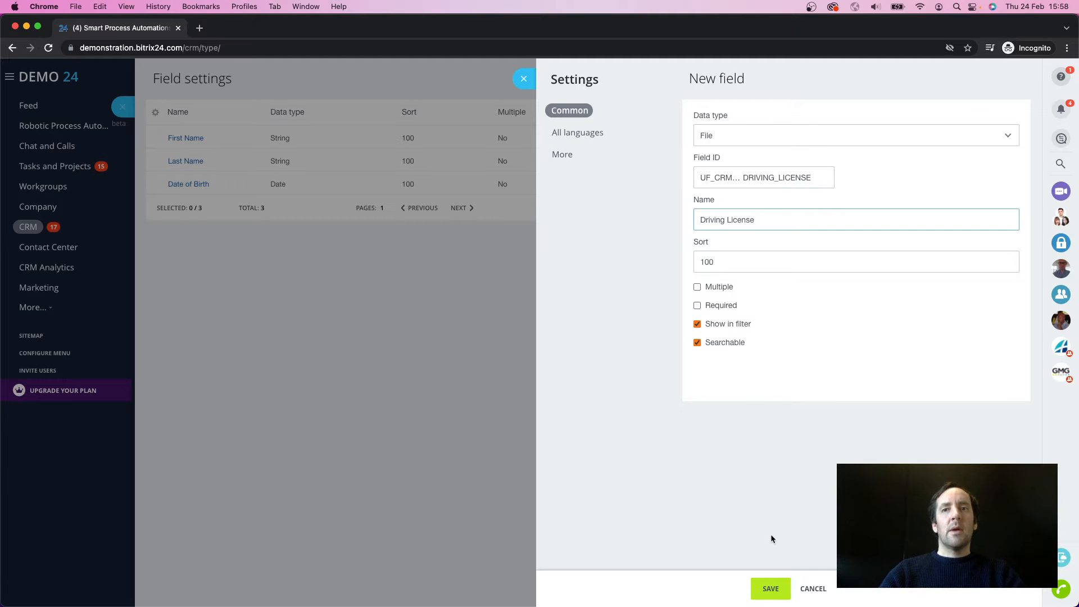
click(770, 589)
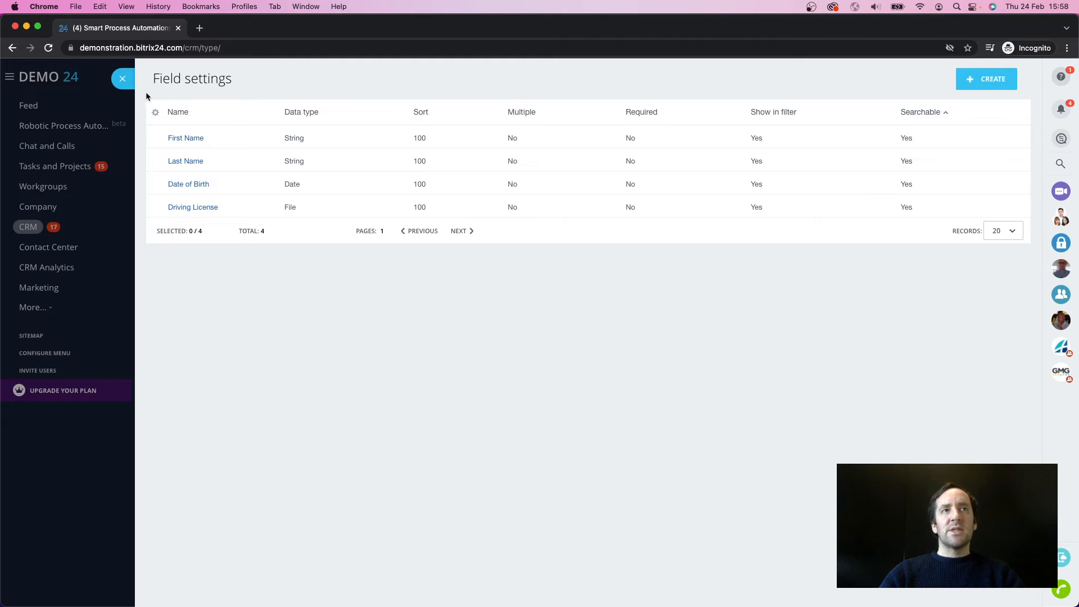
Step: In a new Employees 2 item, delete the About Item section and rename the More section to Employee Contact Details
click(124, 80)
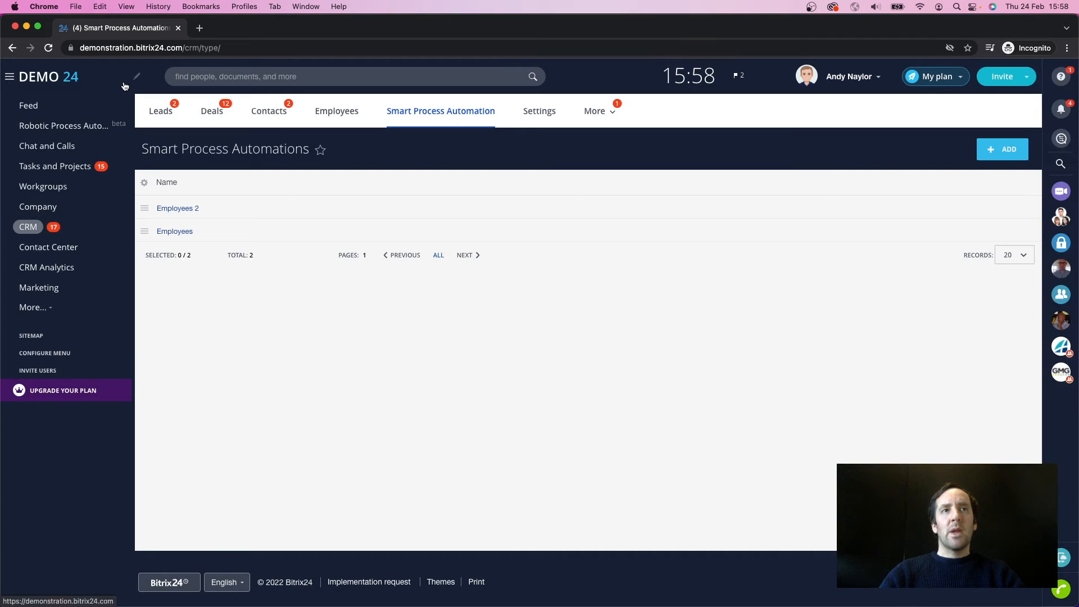
click(177, 210)
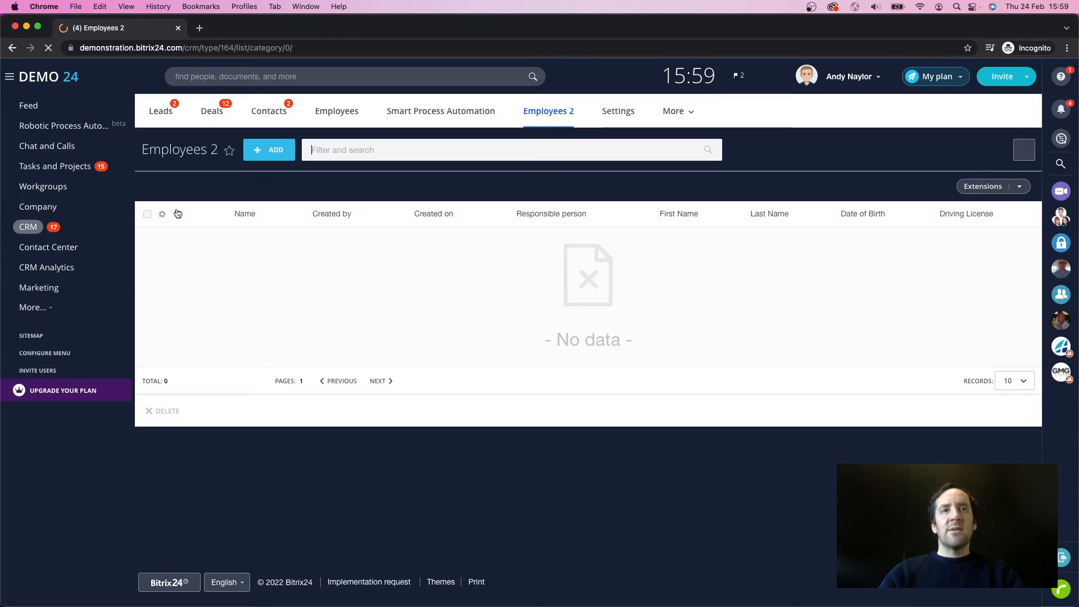
click(274, 151)
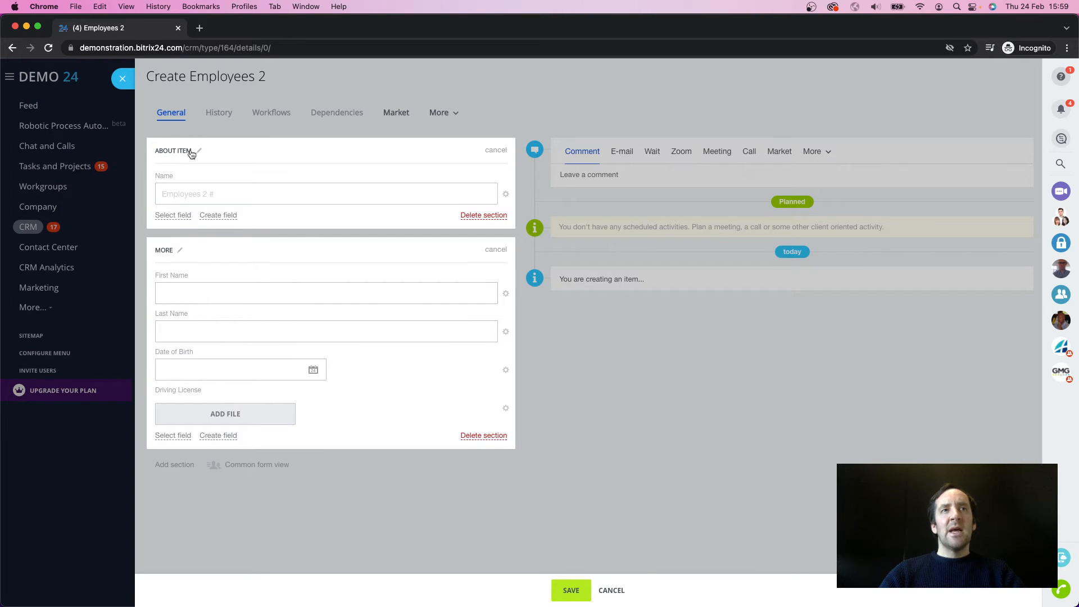
click(497, 216)
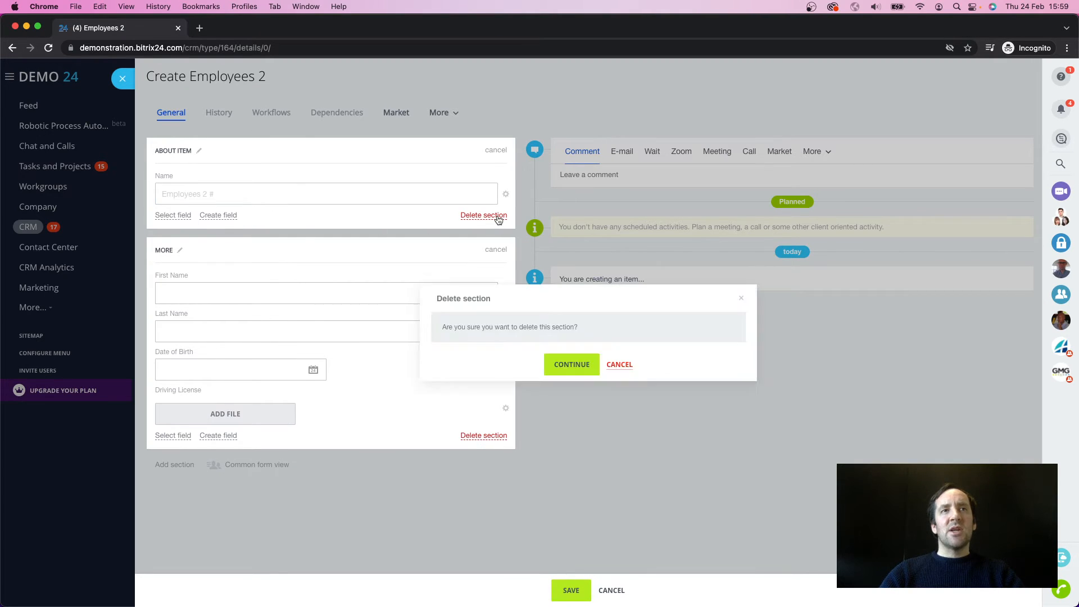
click(560, 365)
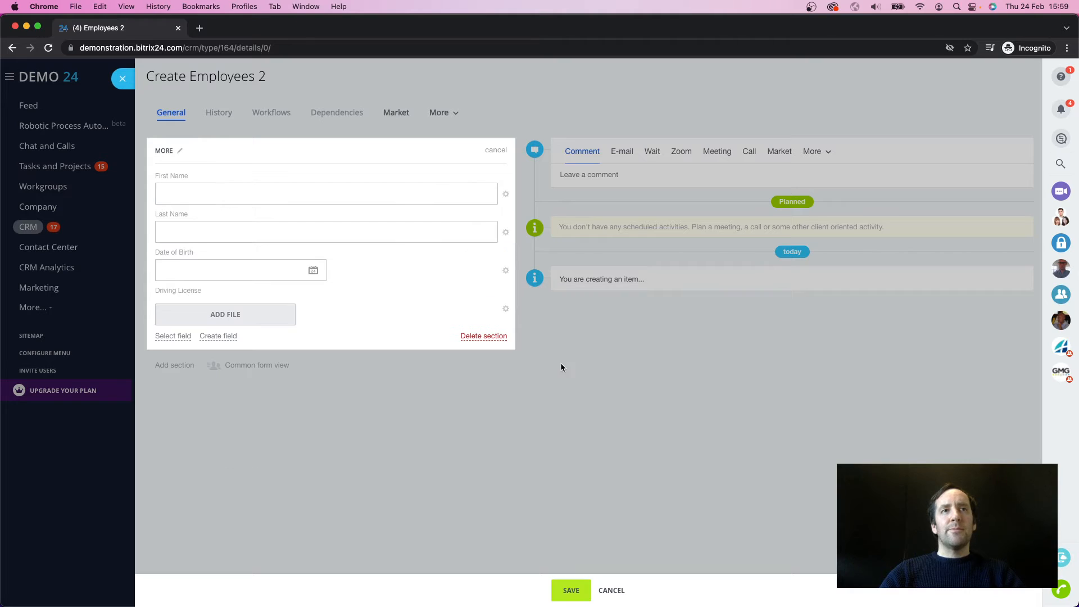
click(180, 150)
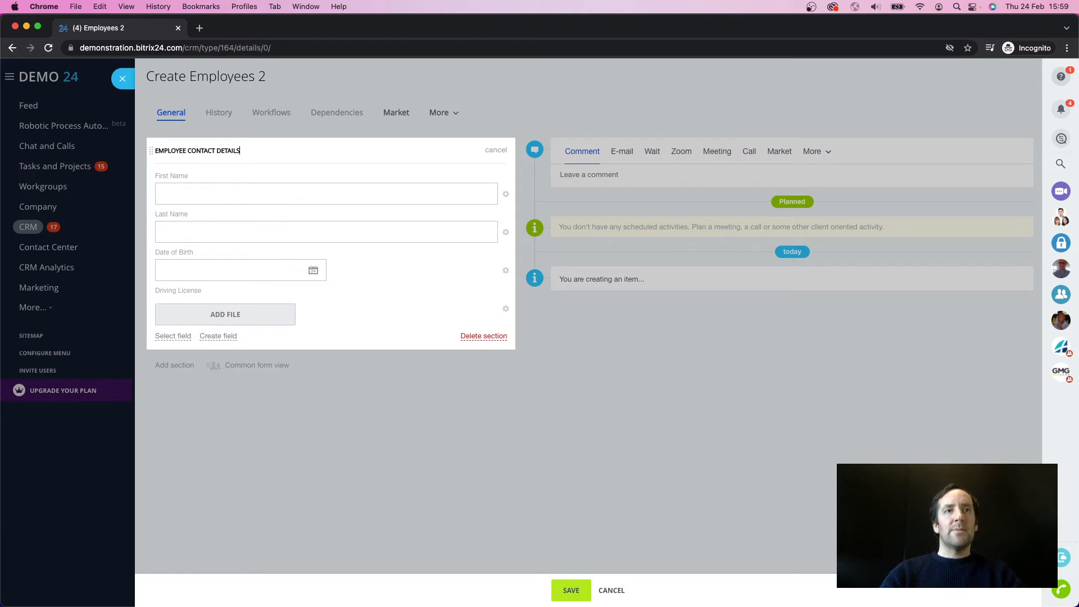
Step: Add a section named Identification to the form and move the Driving License field into it
click(175, 366)
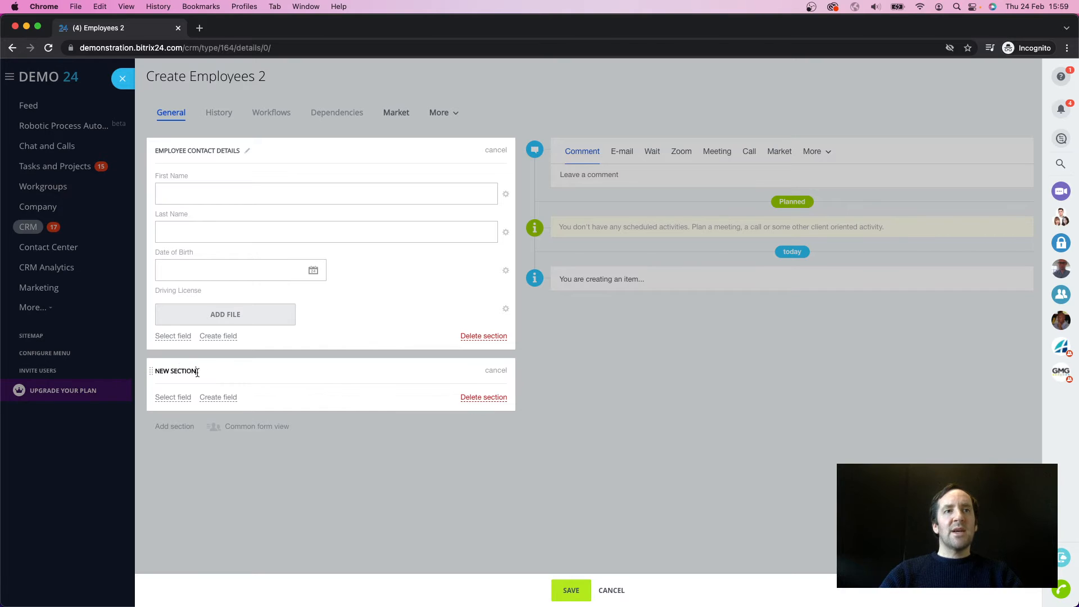
key(BackSpace)
key(BackSpace)
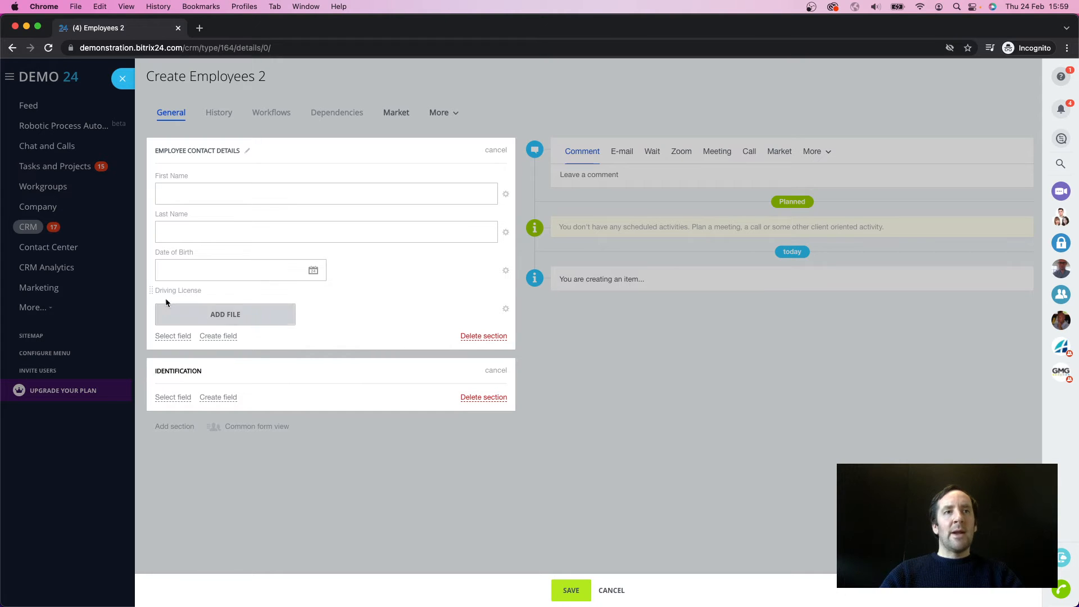
drag(150, 295, 161, 357)
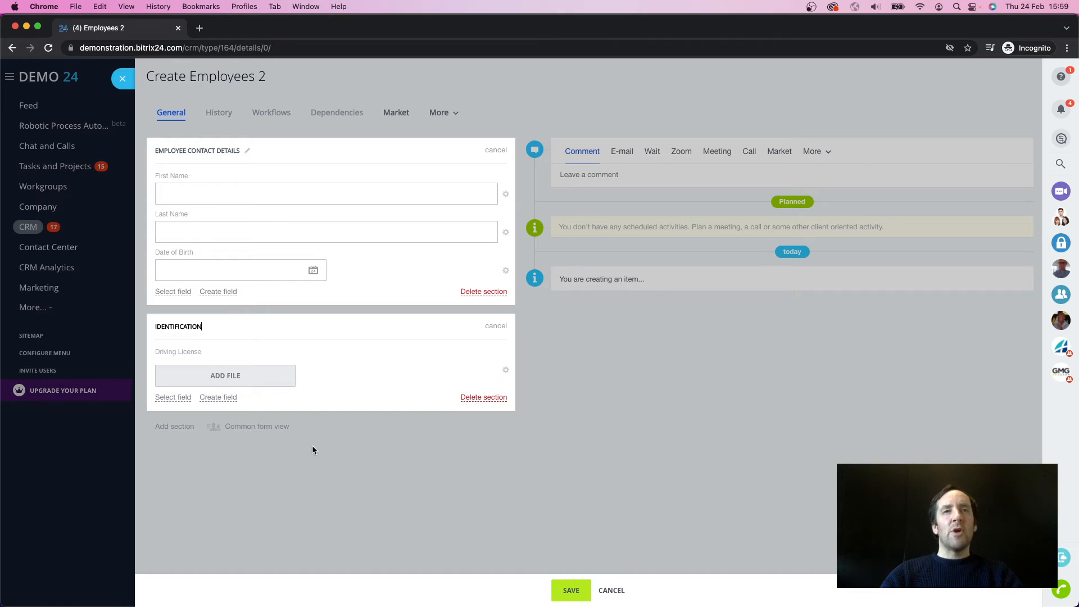
Step: Set the First Name, Last Name, Date of Birth and Driving License fields to show always
click(506, 194)
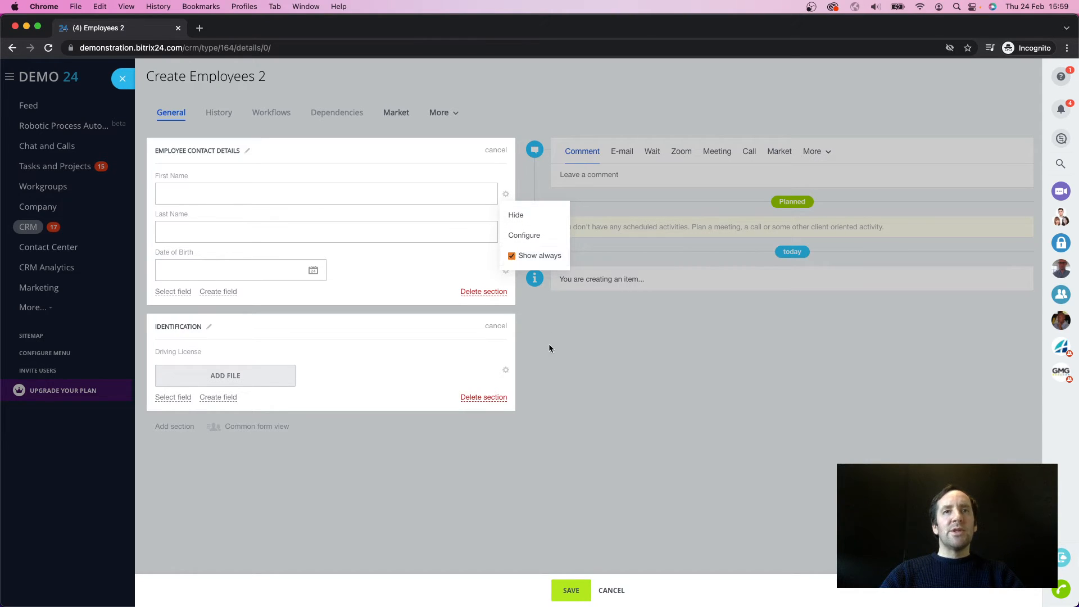
click(506, 233)
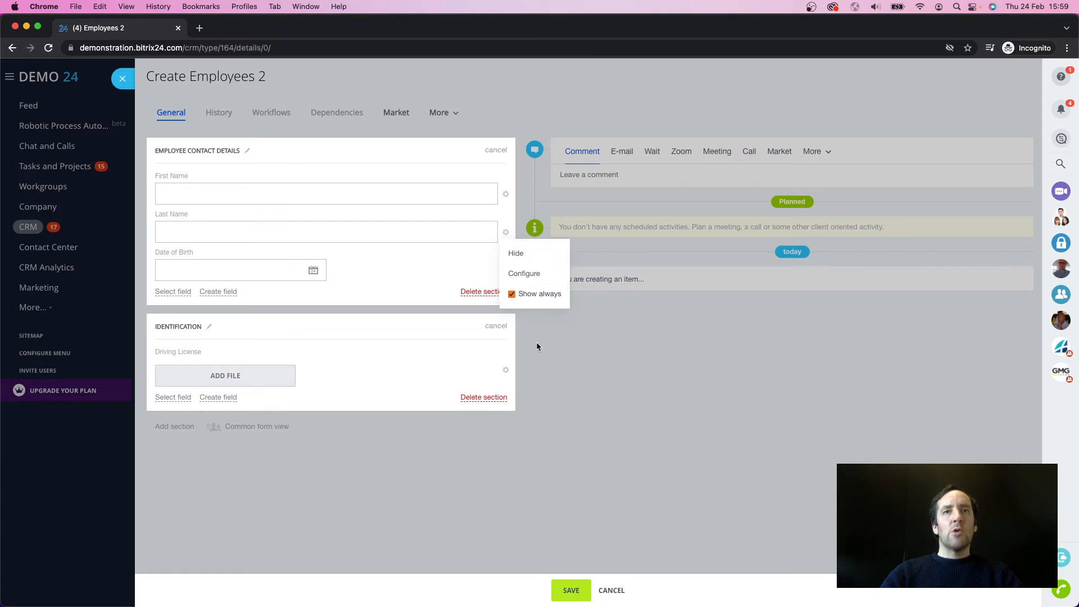
click(528, 286)
click(505, 271)
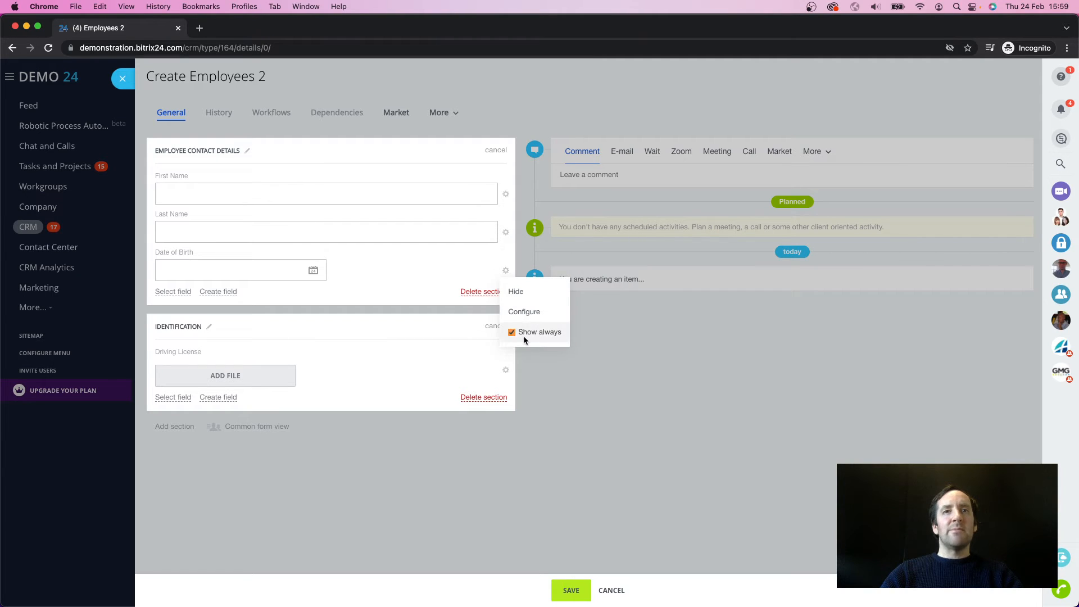
click(521, 382)
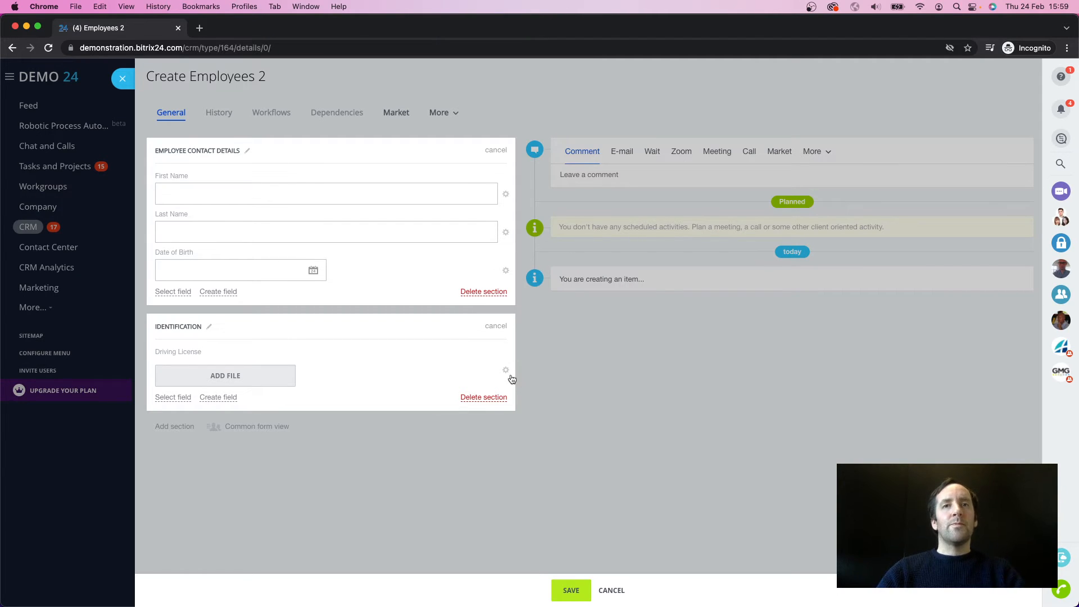
click(506, 369)
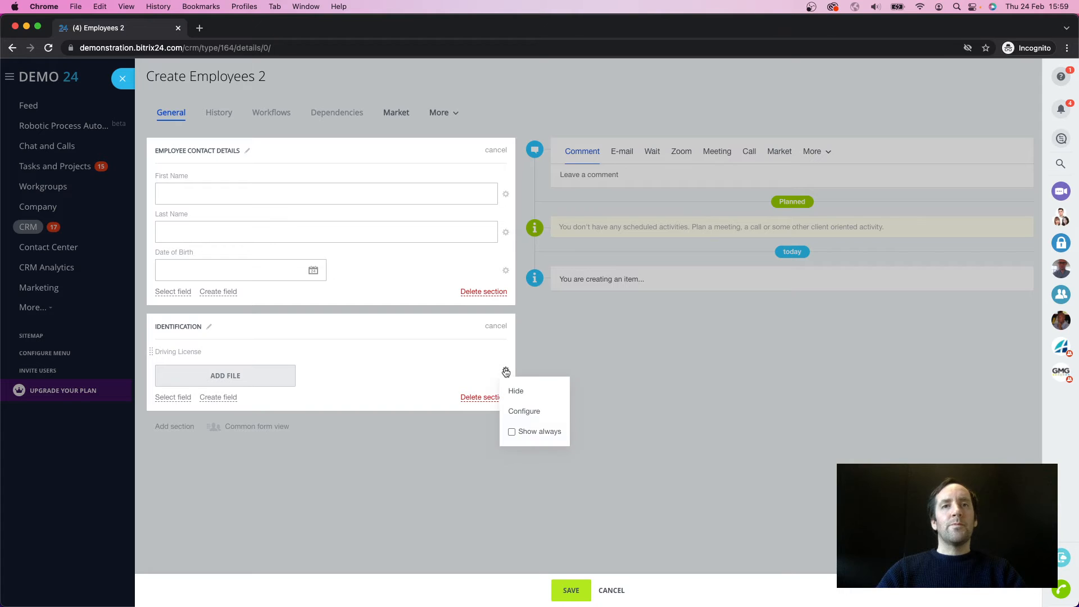
click(645, 415)
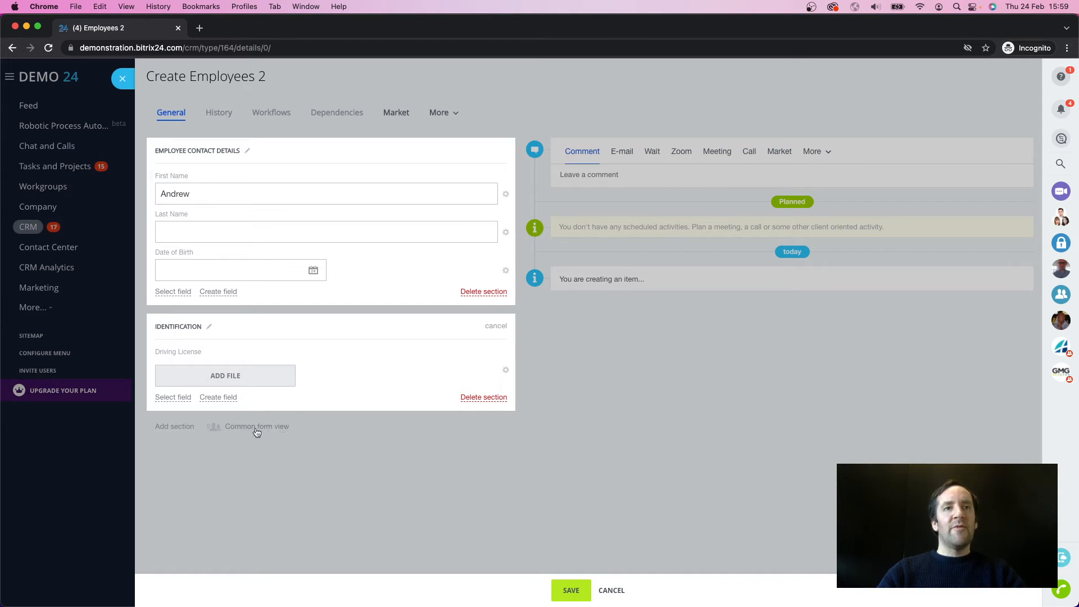
Step: Enter the employee's last name and date of birth in the Employee Contact Details section
text(Naylor)
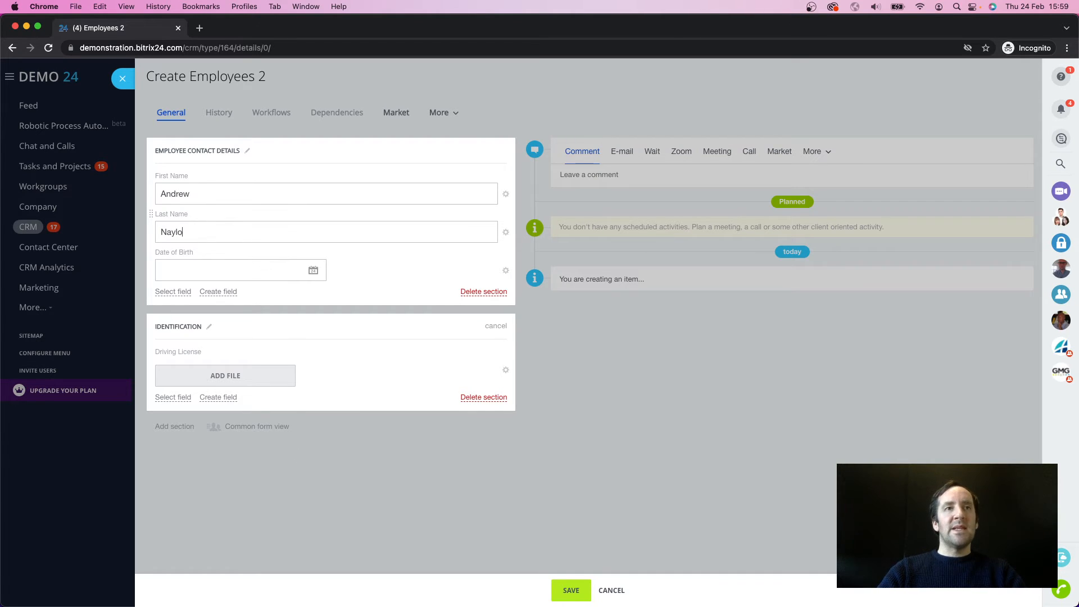
key(Tab)
click(313, 271)
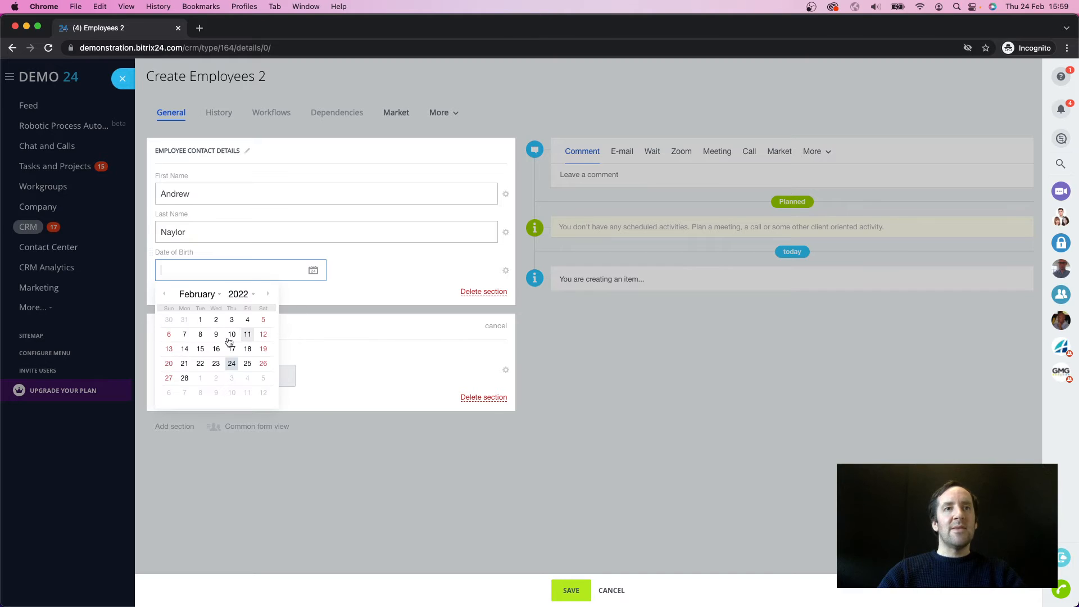
click(234, 297)
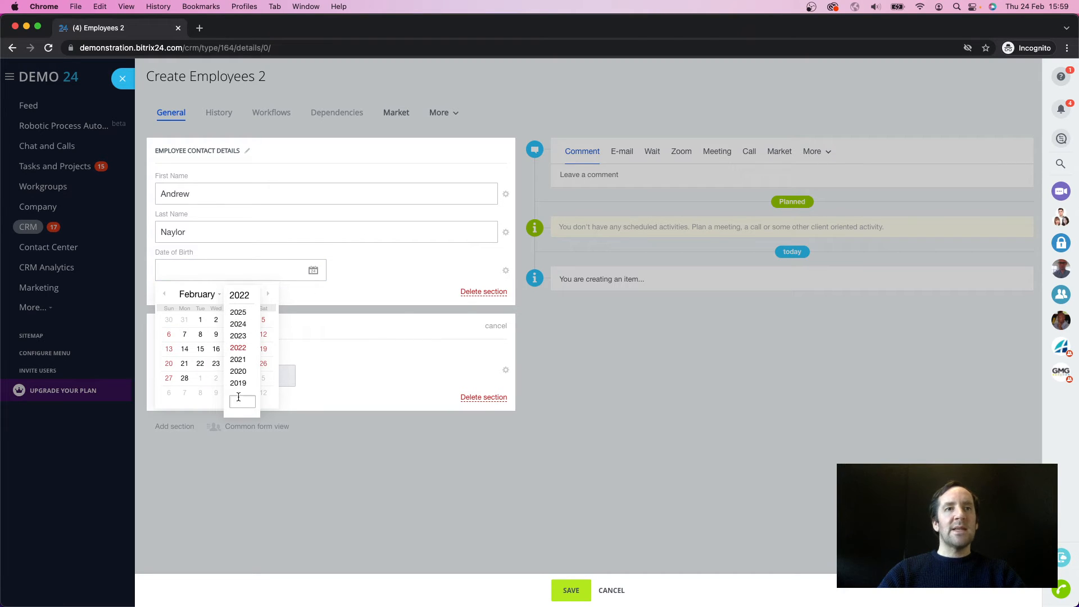
text(1988)
key(Return)
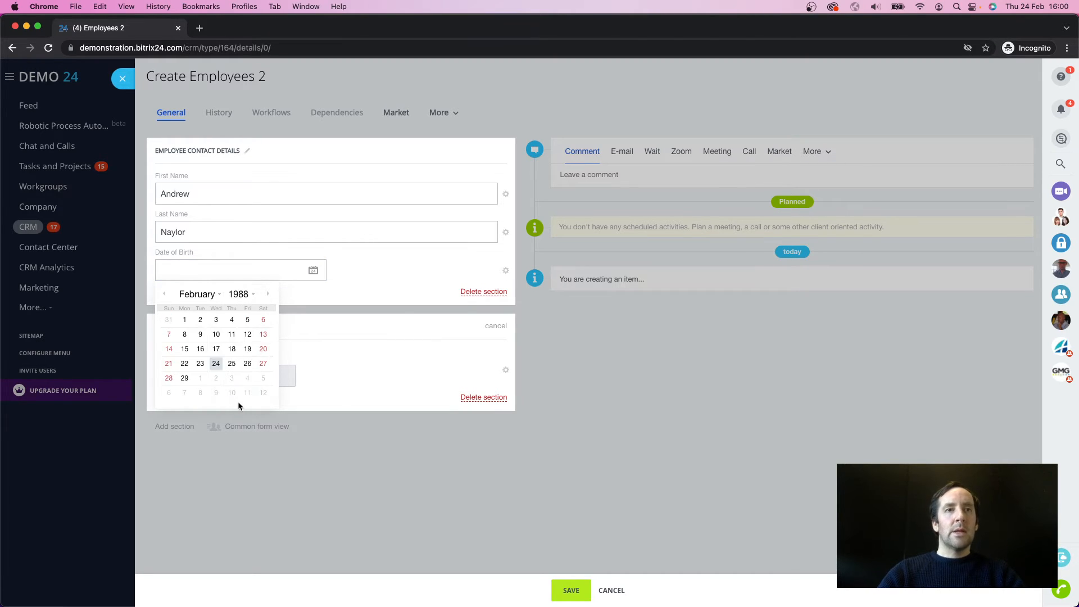
click(201, 336)
Step: Attach Driving-License.jpeg to the Driving License field, save the item and return to the Employees 2 list
click(222, 377)
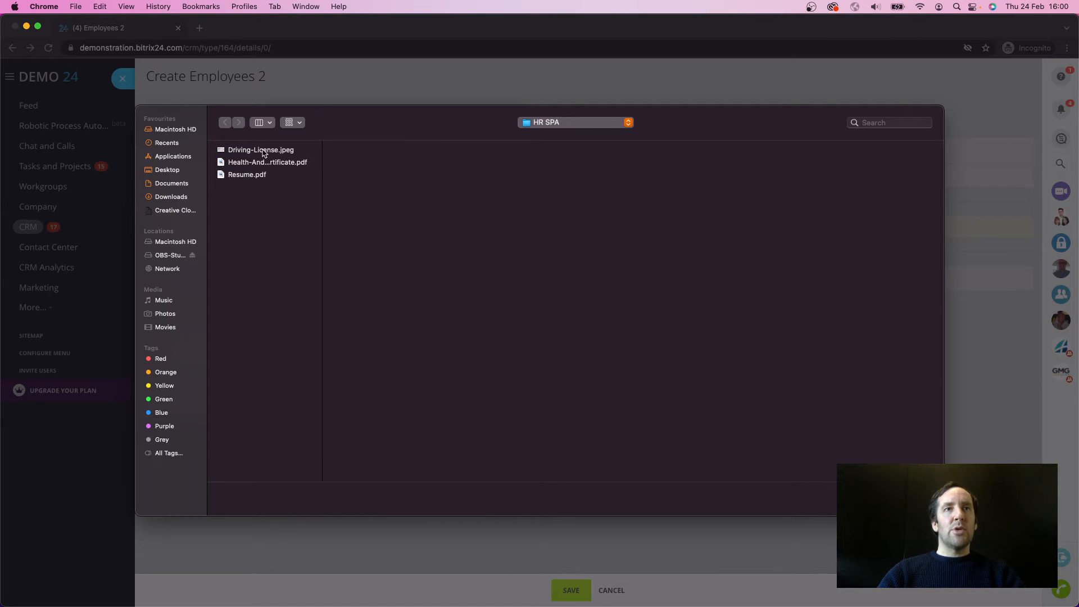
double_click(264, 154)
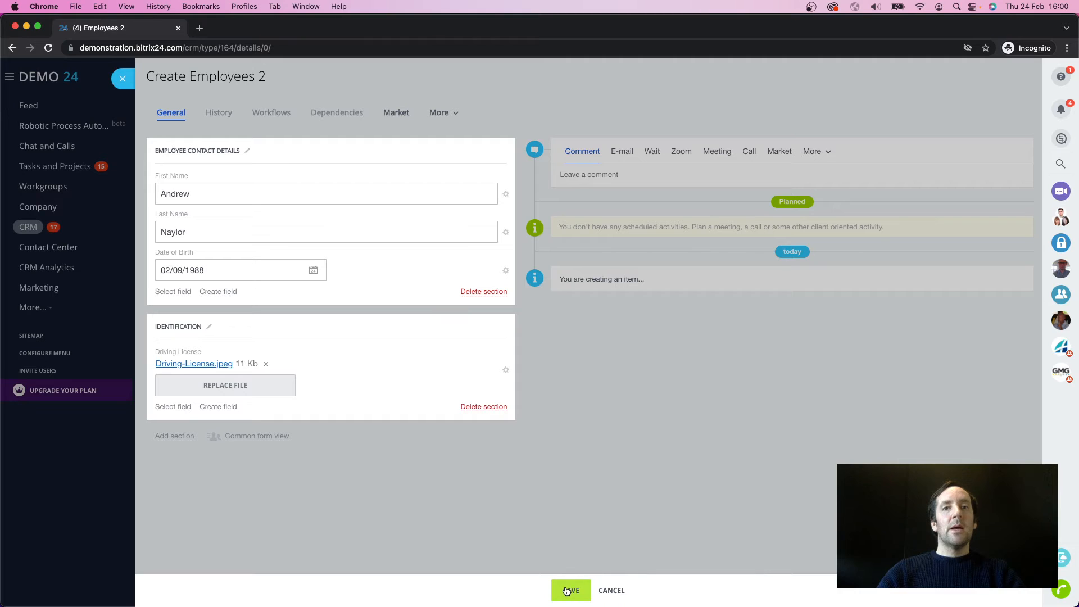
click(568, 590)
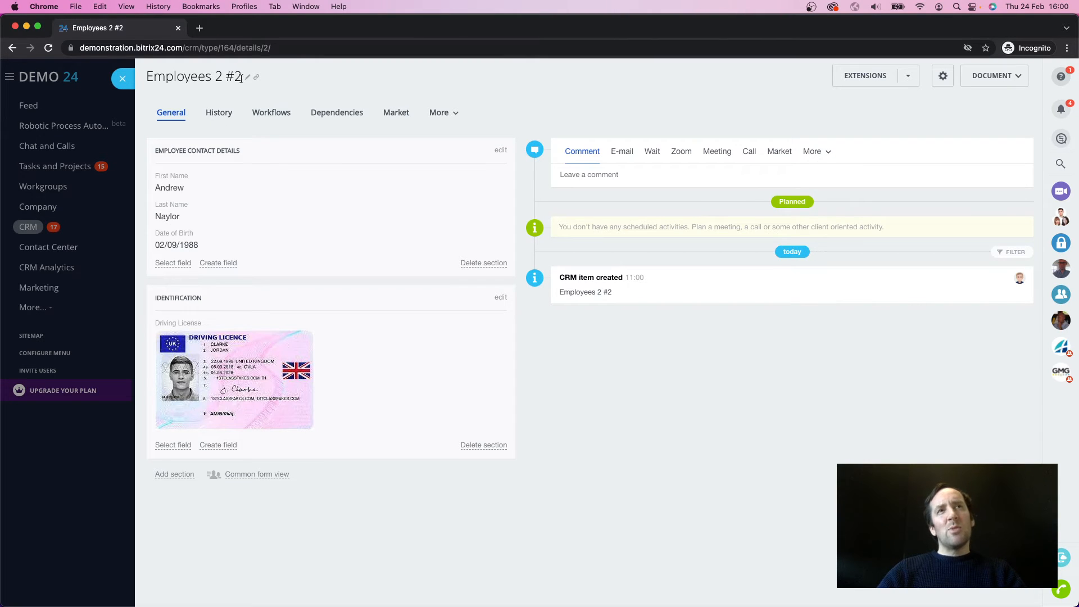
drag(242, 76, 149, 72)
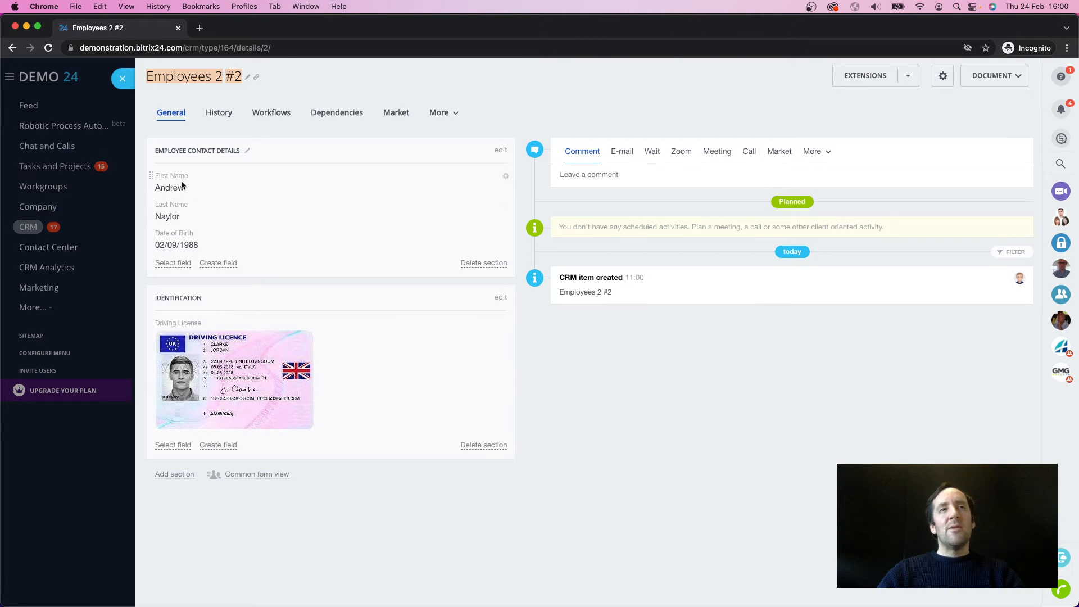
click(123, 79)
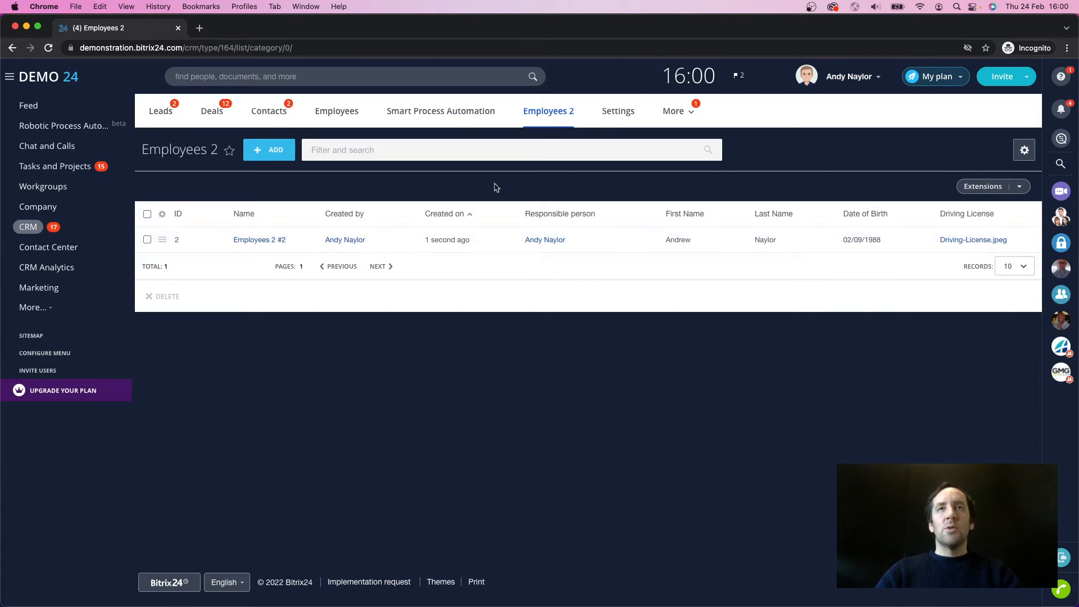
Step: Open the Employees 2 workflow templates from the business process automation settings of the CRM
click(620, 112)
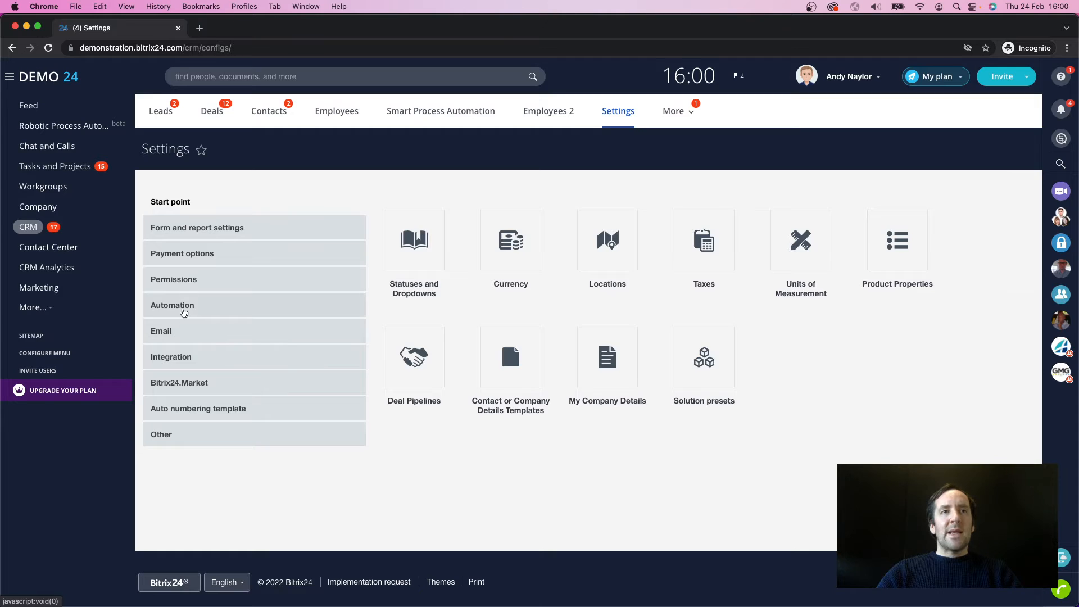
click(181, 307)
click(399, 243)
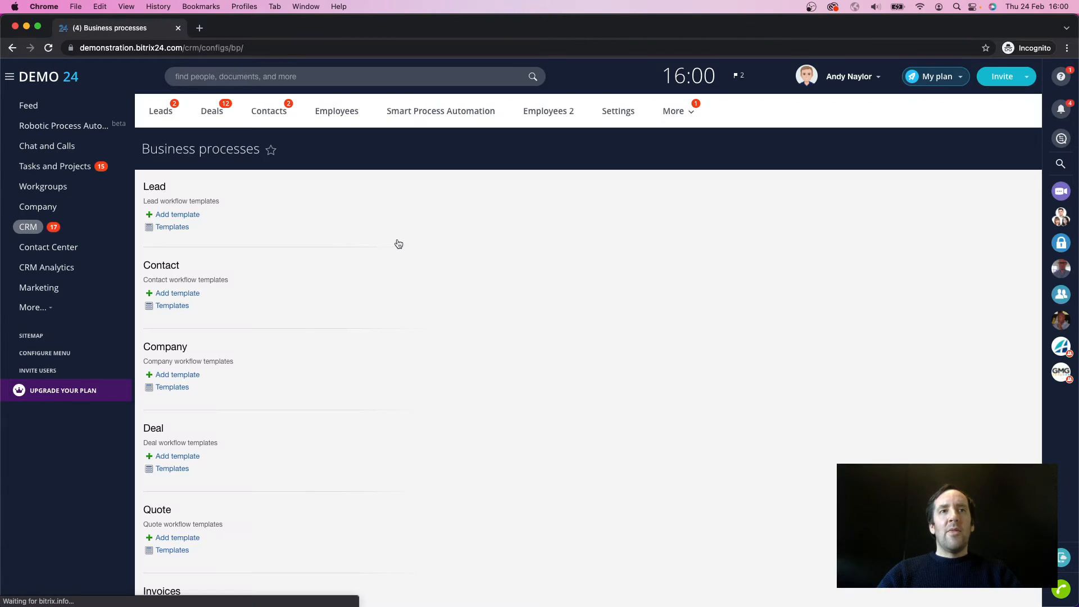
scroll(188, 469, down, 5)
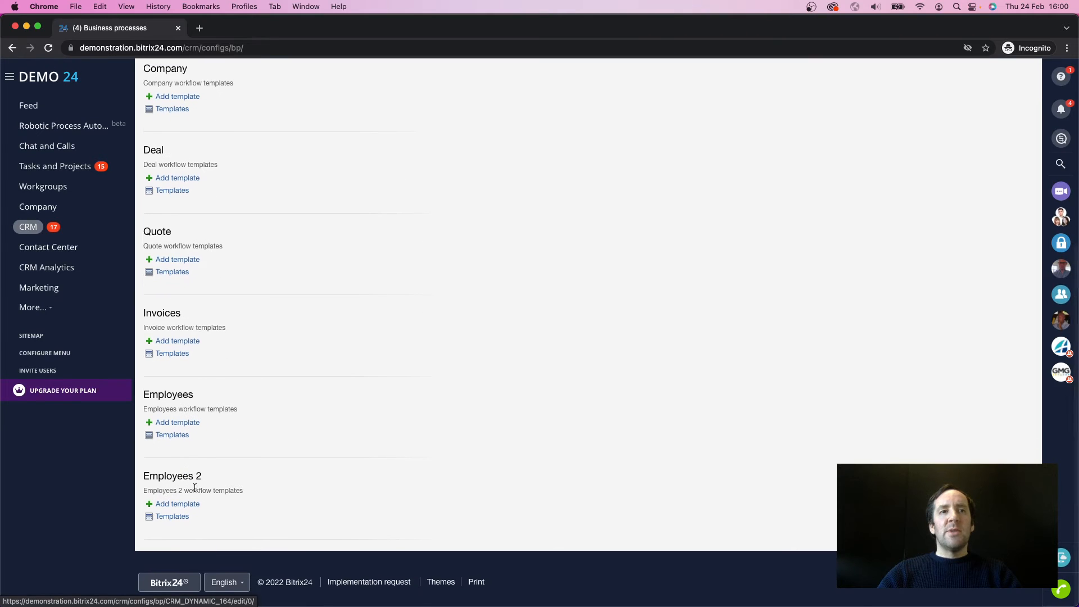
click(172, 517)
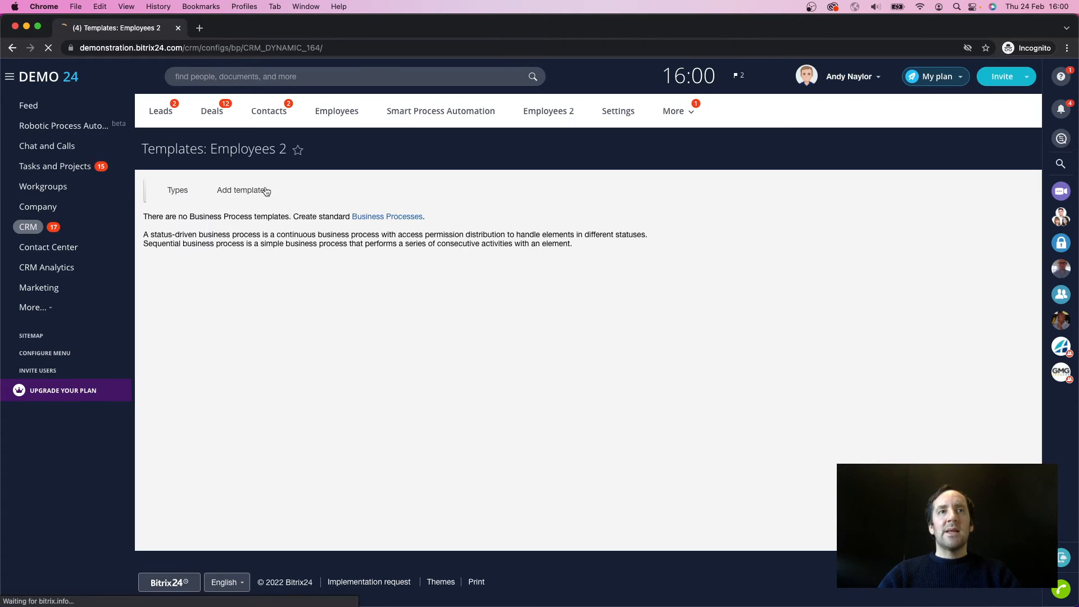
Step: Add a workflow template for Employees 2 and save its parameters with the title Update Name
click(224, 197)
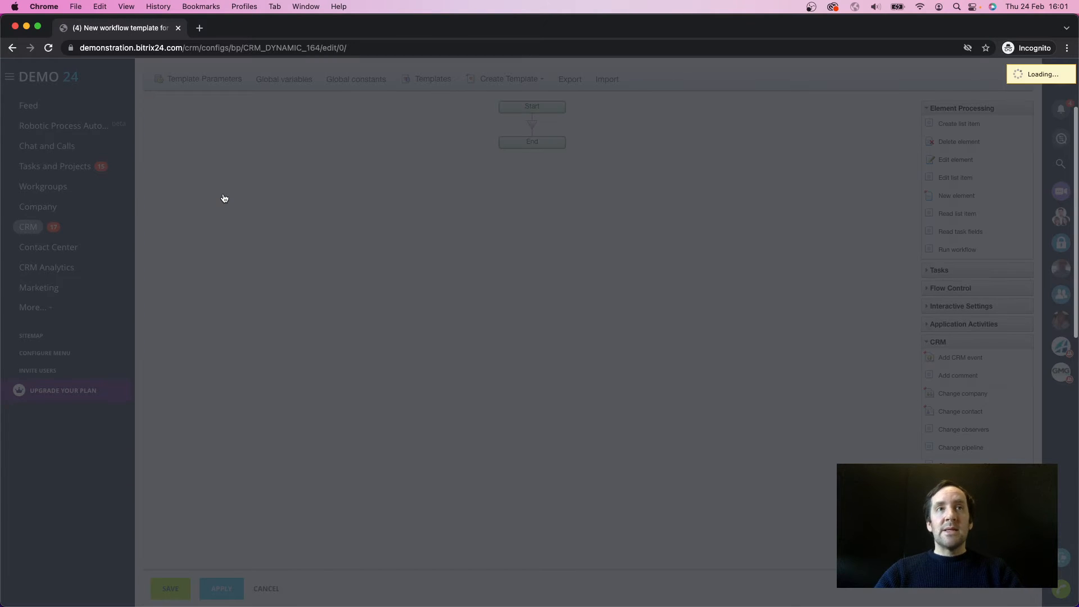
drag(520, 261, 392, 258)
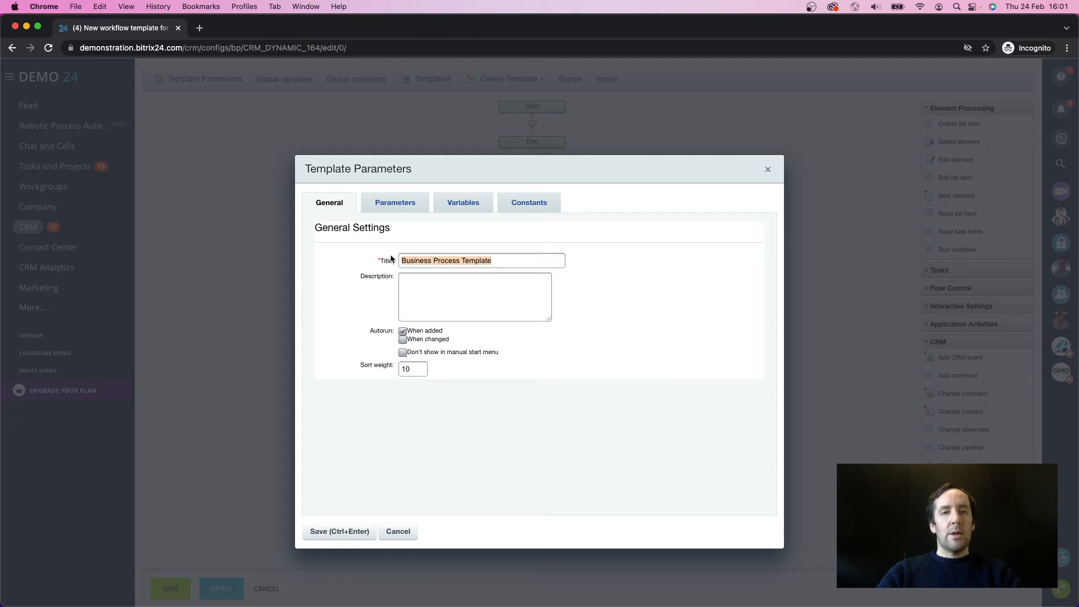
text(Update R)
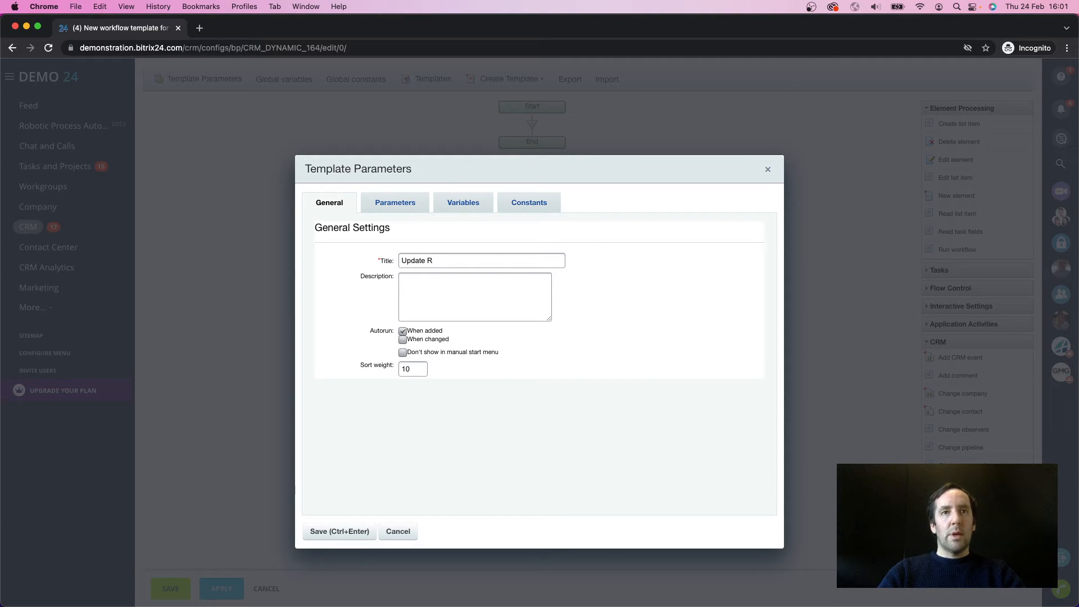
key(BackSpace)
text(Name)
click(344, 534)
Step: Insert an Edit element activity between Start and End and title it Update Name
click(531, 124)
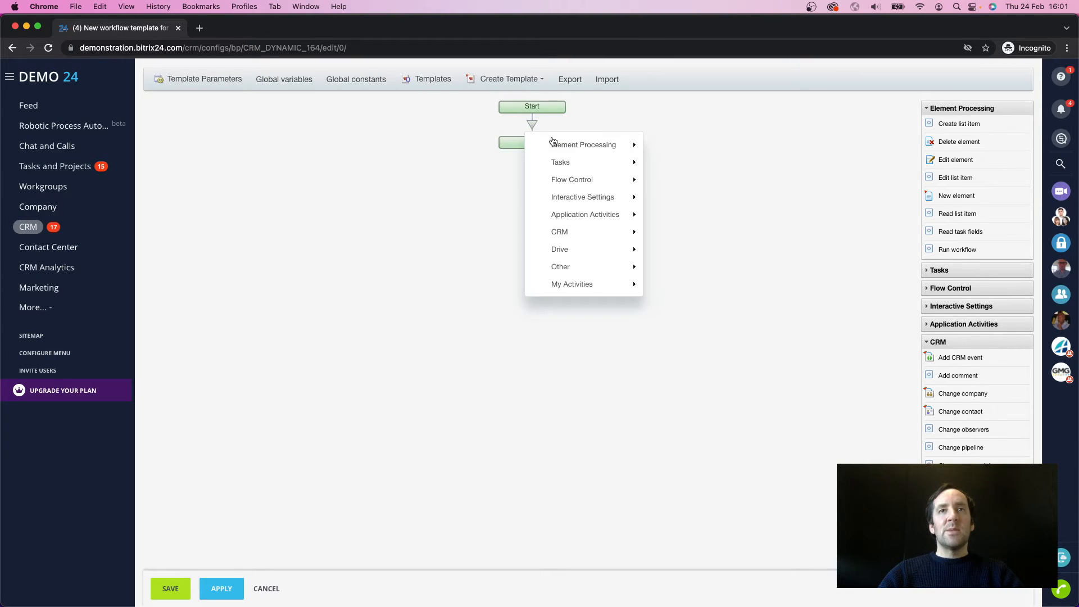
mouse_move(559, 142)
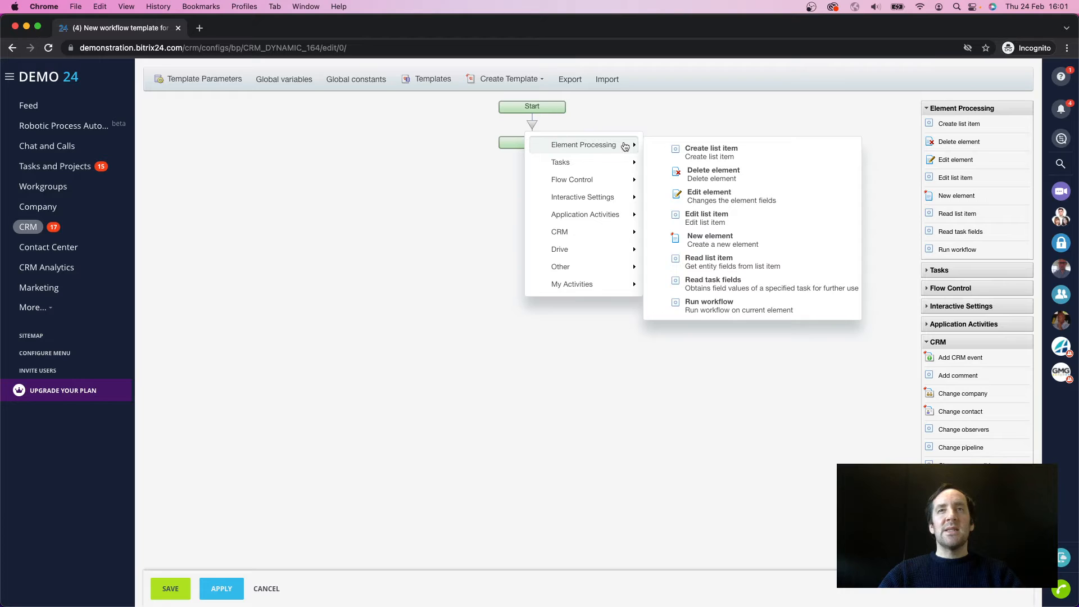
click(698, 198)
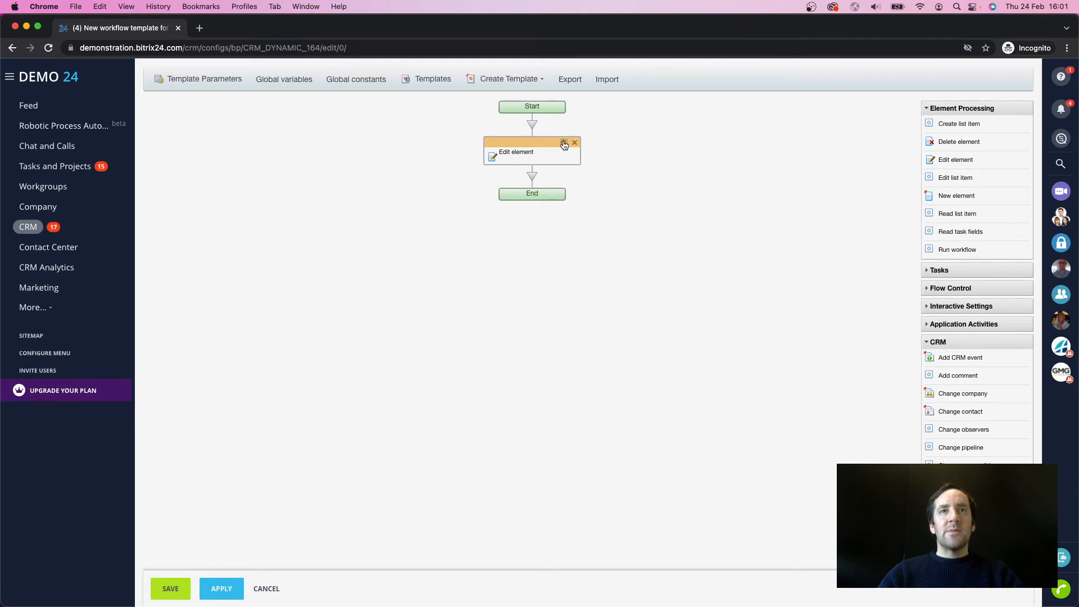
click(565, 144)
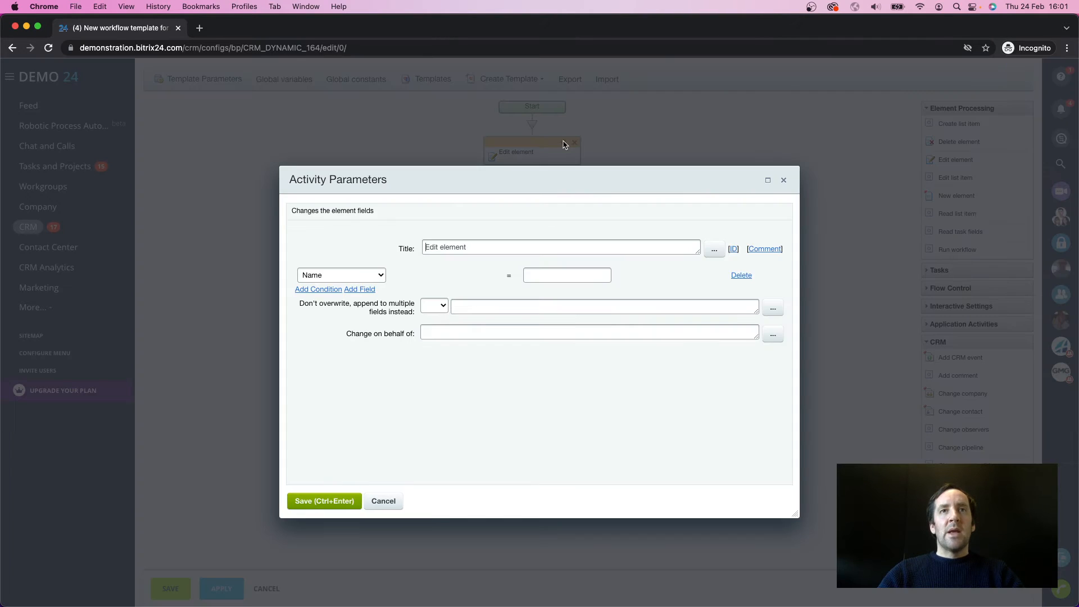
click(502, 247)
triple_click(502, 248)
text(Update )
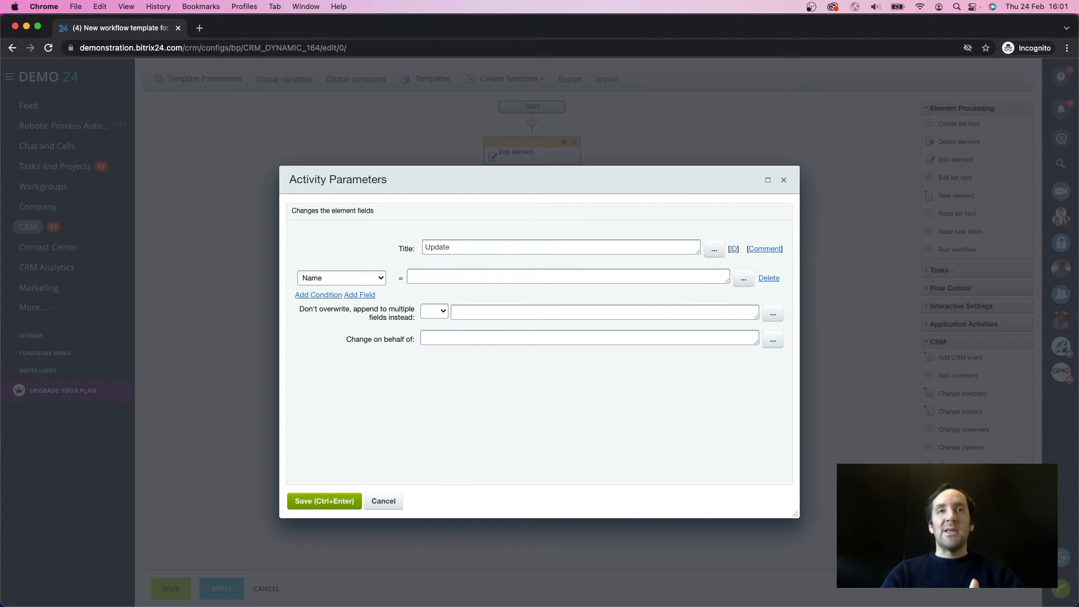
text(Name)
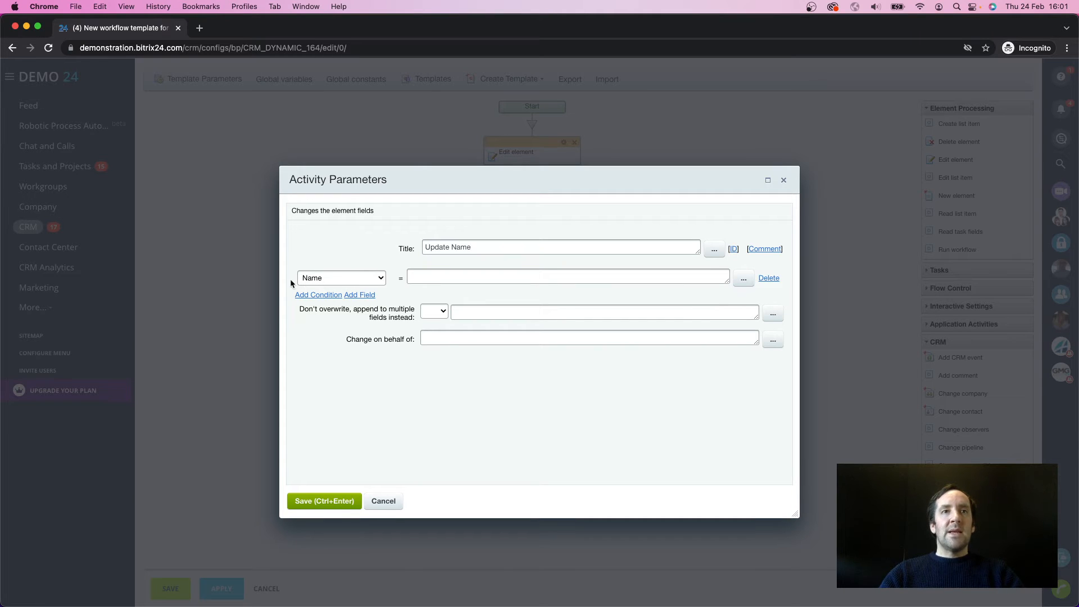
Step: Choose Name as the field the activity changes and insert the First Name element field as its value
click(315, 279)
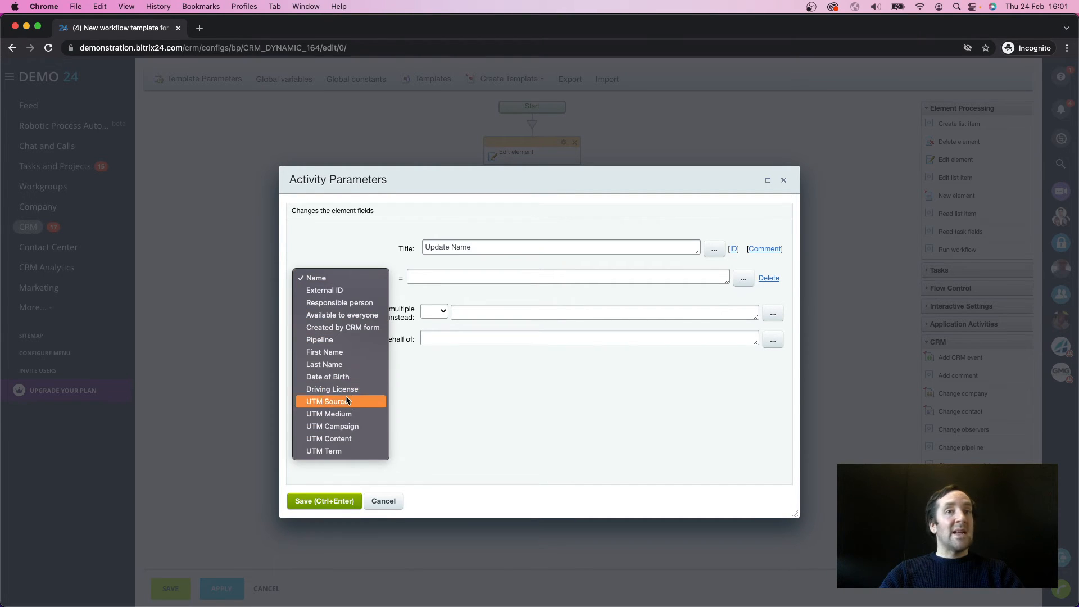
click(316, 278)
click(451, 271)
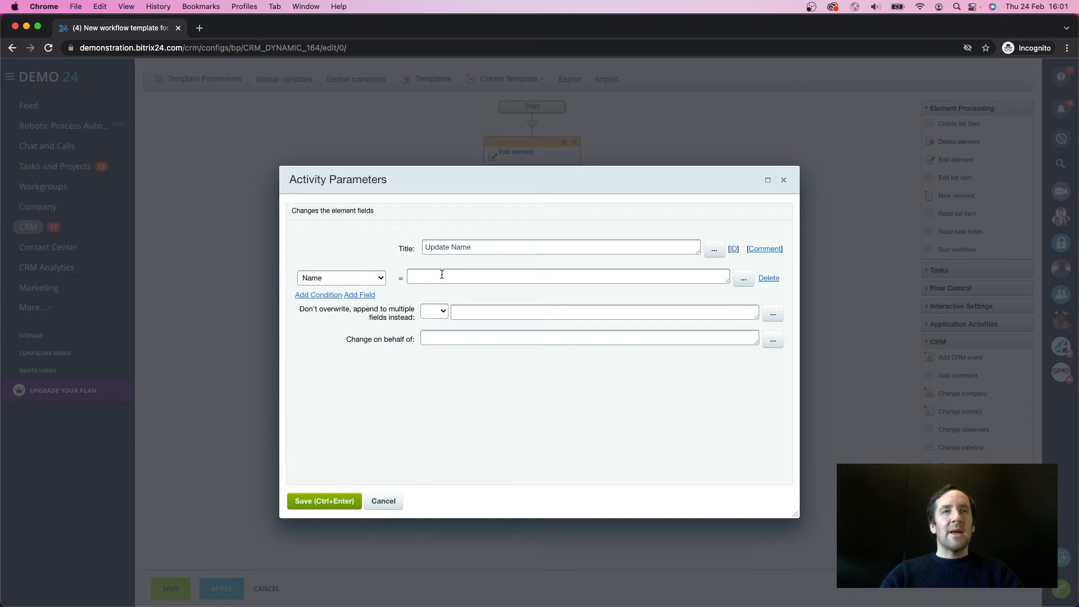
click(742, 279)
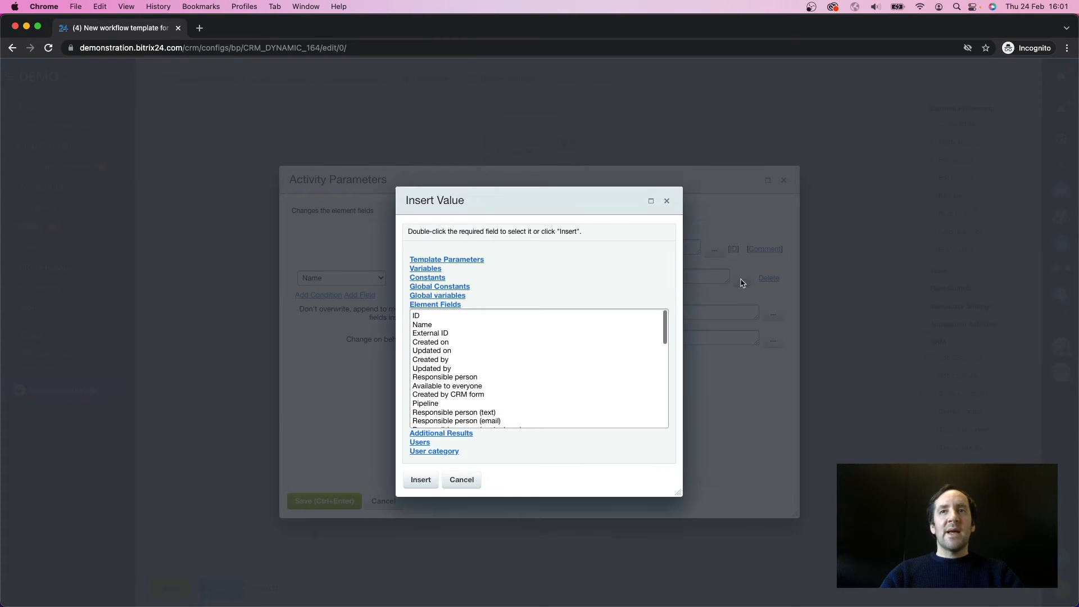
scroll(503, 363, down, 15)
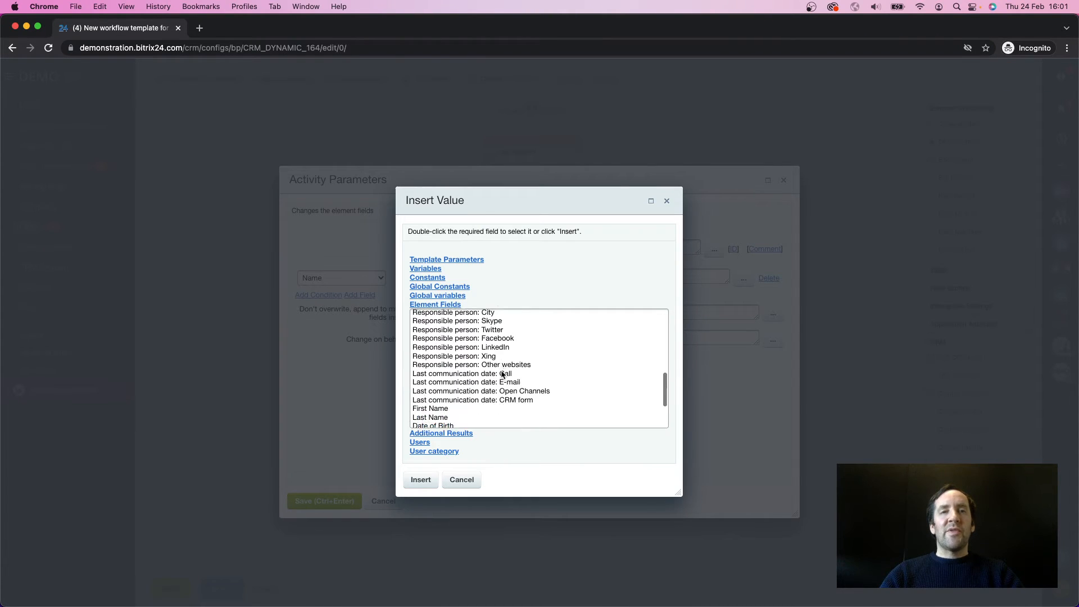
double_click(442, 327)
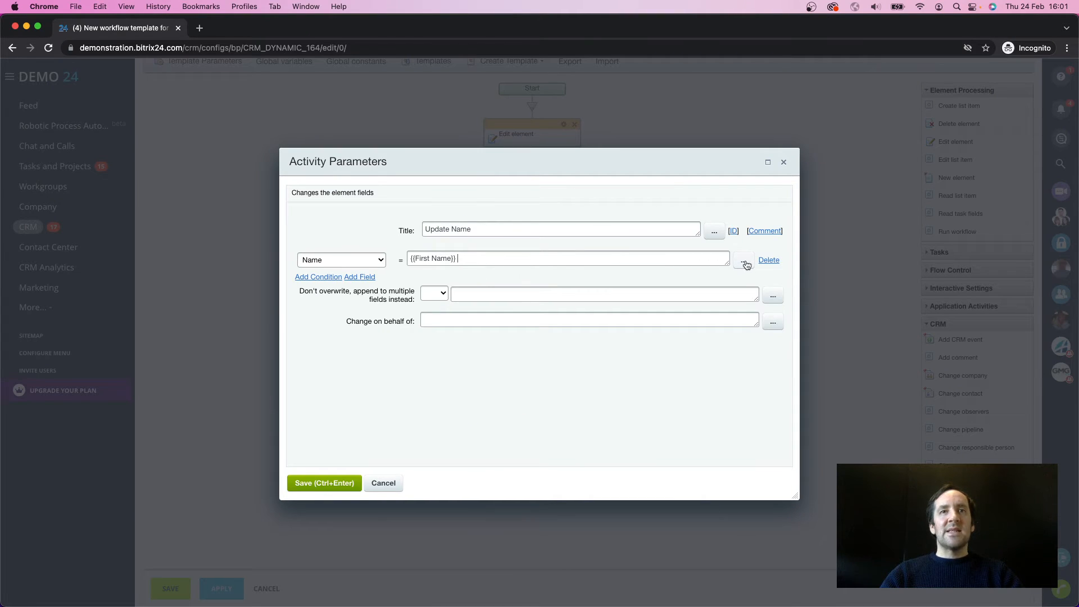
Step: Append the Last Name element field to the Name value, then save the activity and the workflow template
click(743, 264)
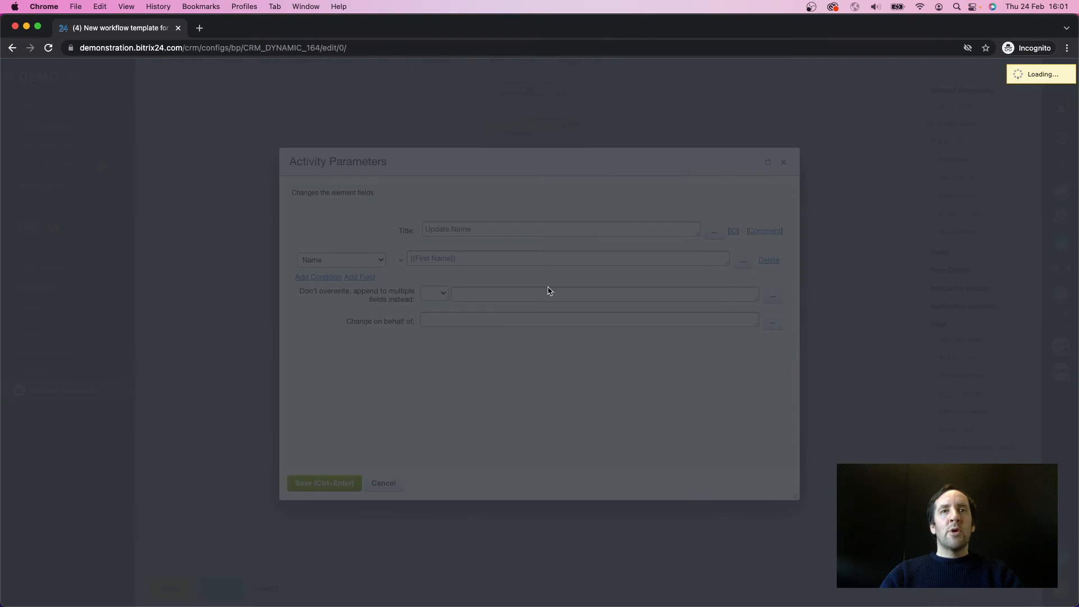
scroll(469, 406, down, 15)
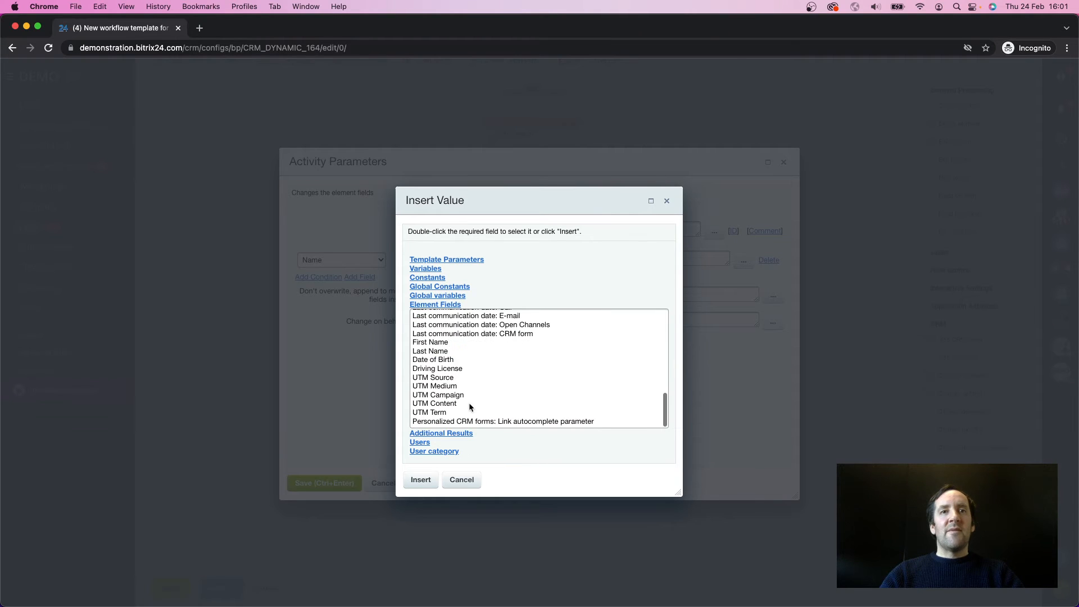
double_click(443, 350)
click(337, 486)
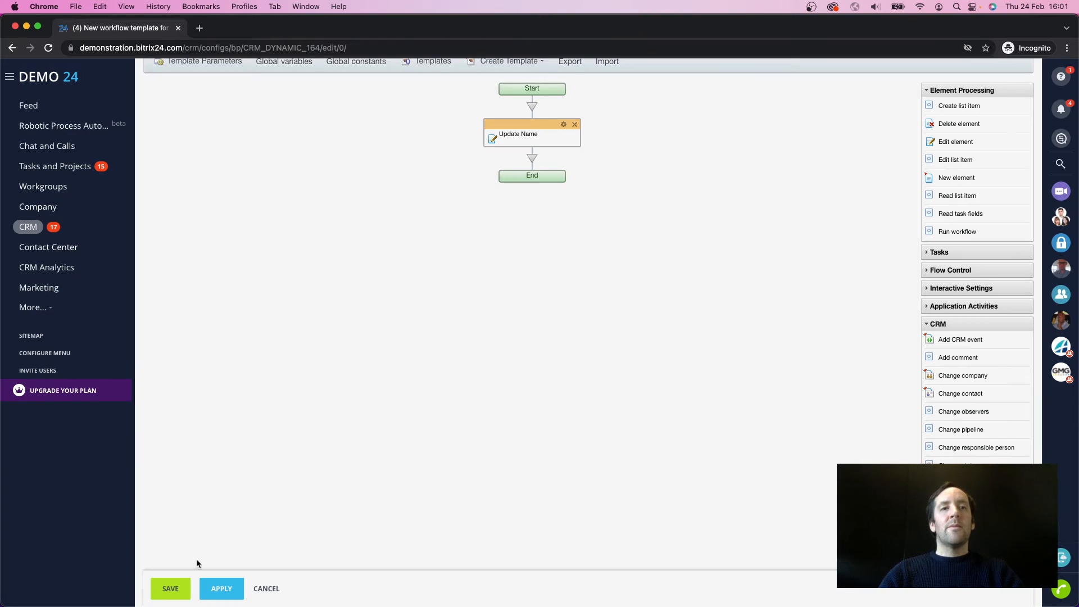
click(170, 588)
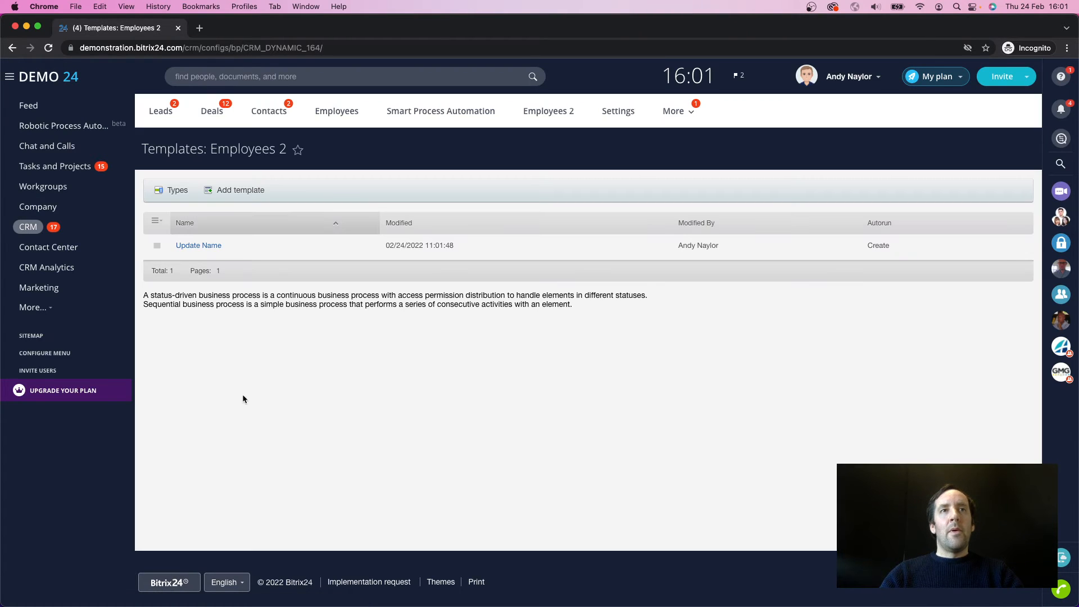
Step: Add a new item to Employees 2 and enter the employee's first name and last name
click(558, 116)
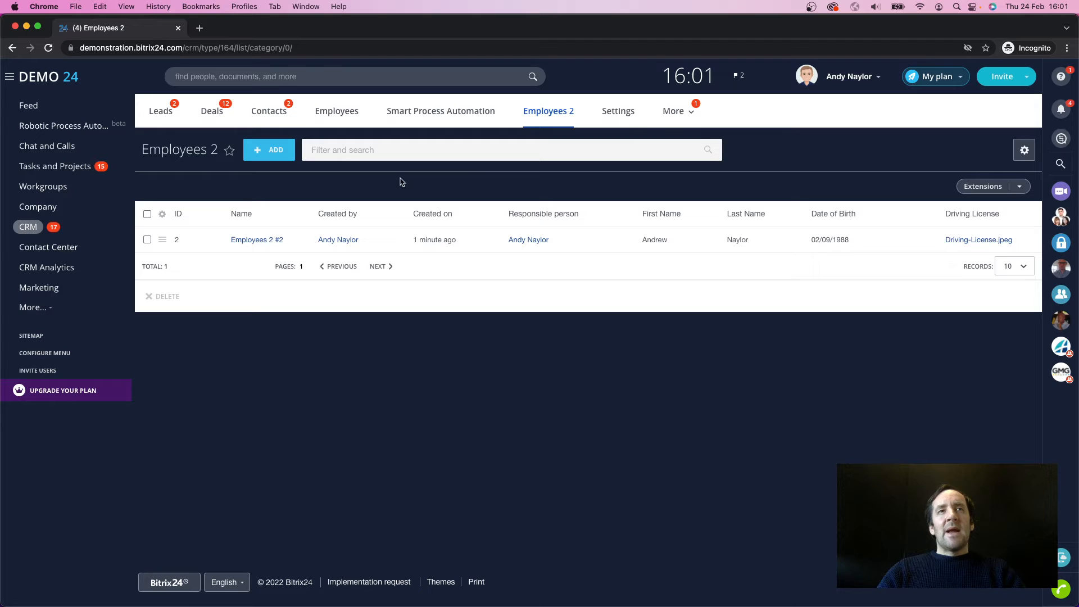
click(275, 155)
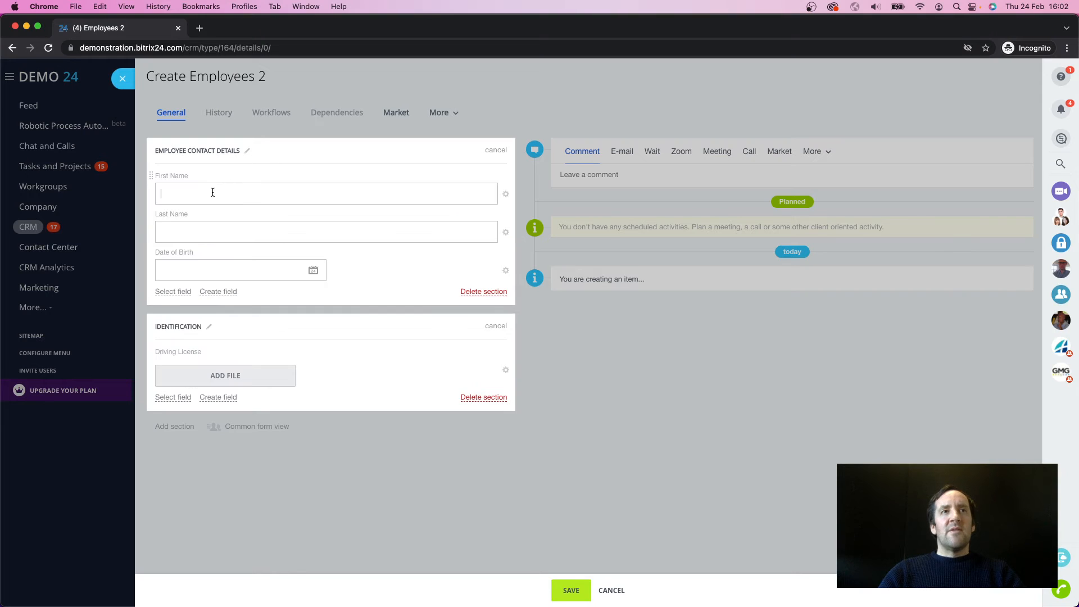
key(Tab)
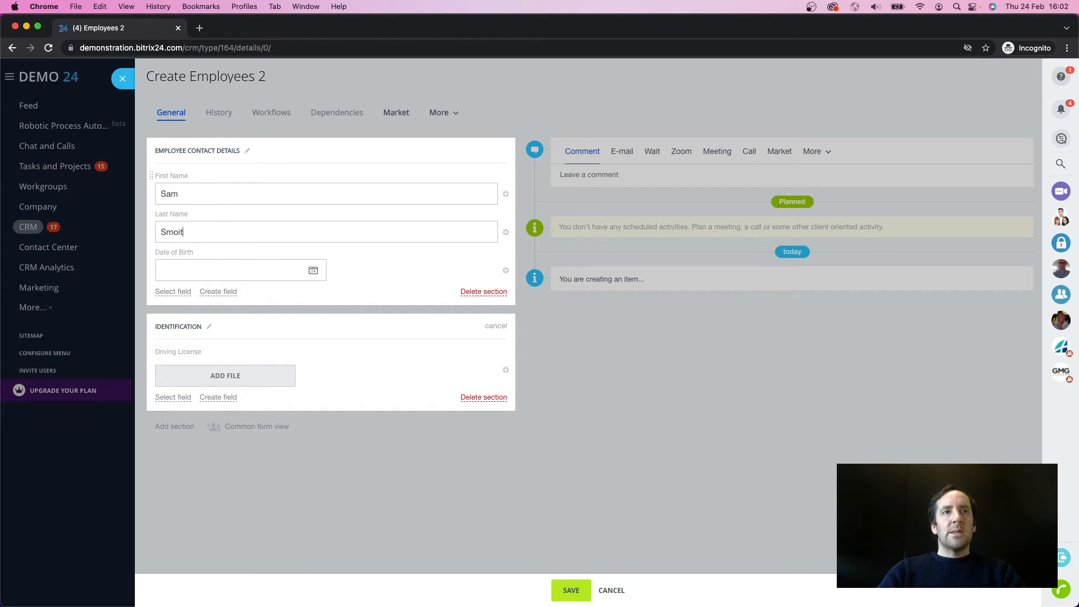
key(BackSpace)
key(BackSpace)
key(BackSpace)
key(Tab)
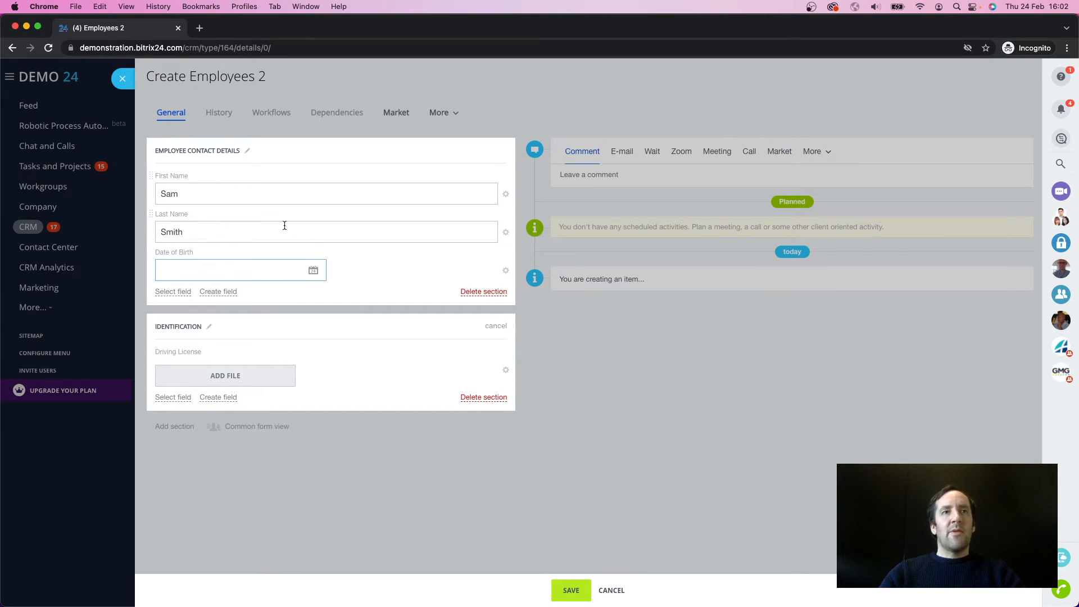
Step: Enter the employee's date of birth, attach Driving-License.jpeg as the Driving License, and save the item
click(313, 272)
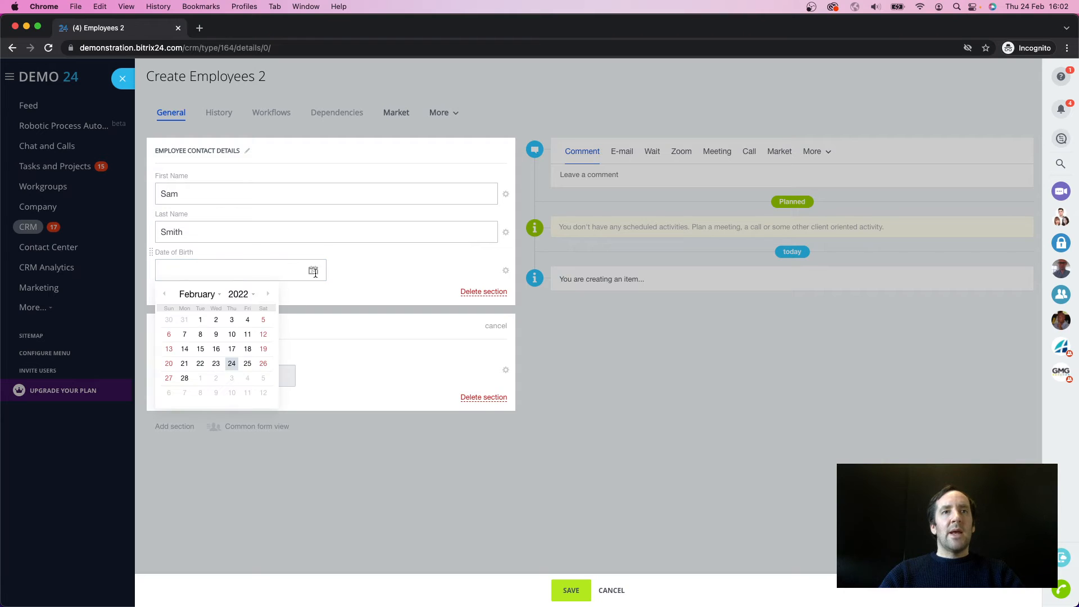
click(240, 298)
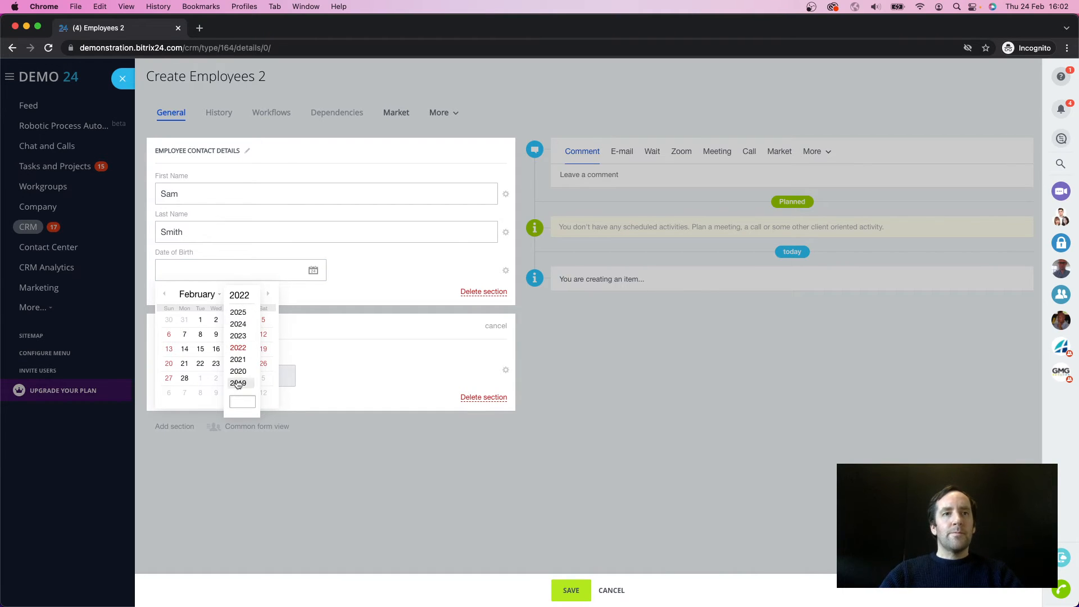
click(238, 401)
text(1988)
key(Return)
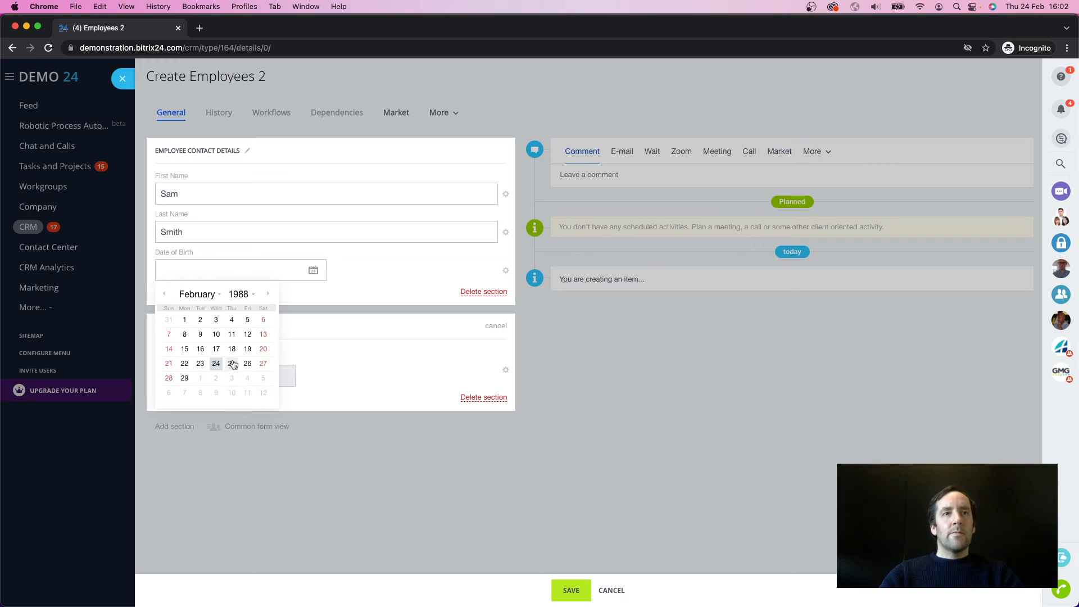
click(216, 335)
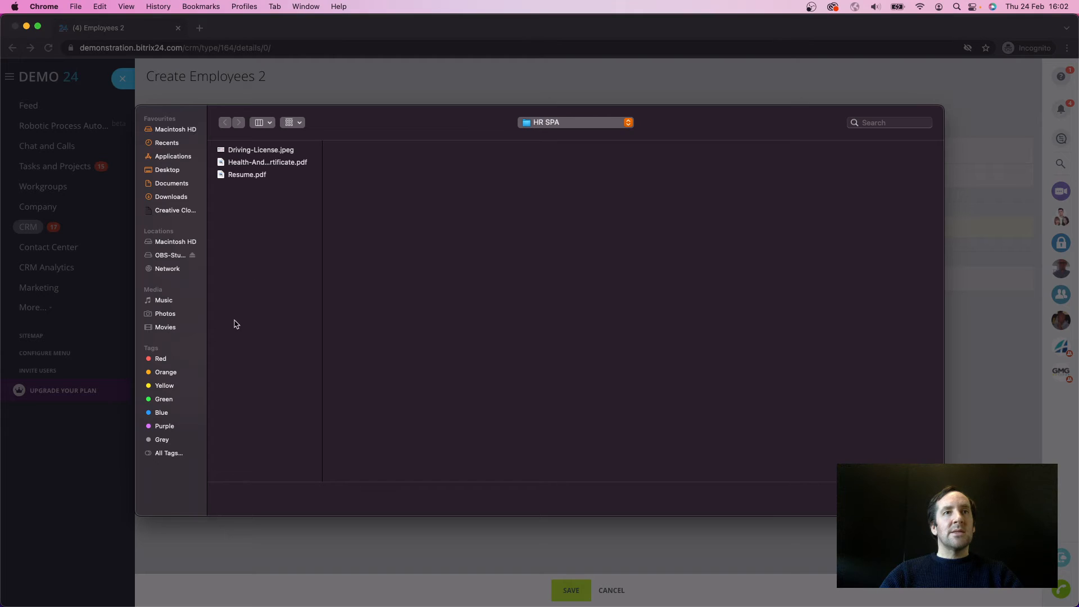
click(257, 153)
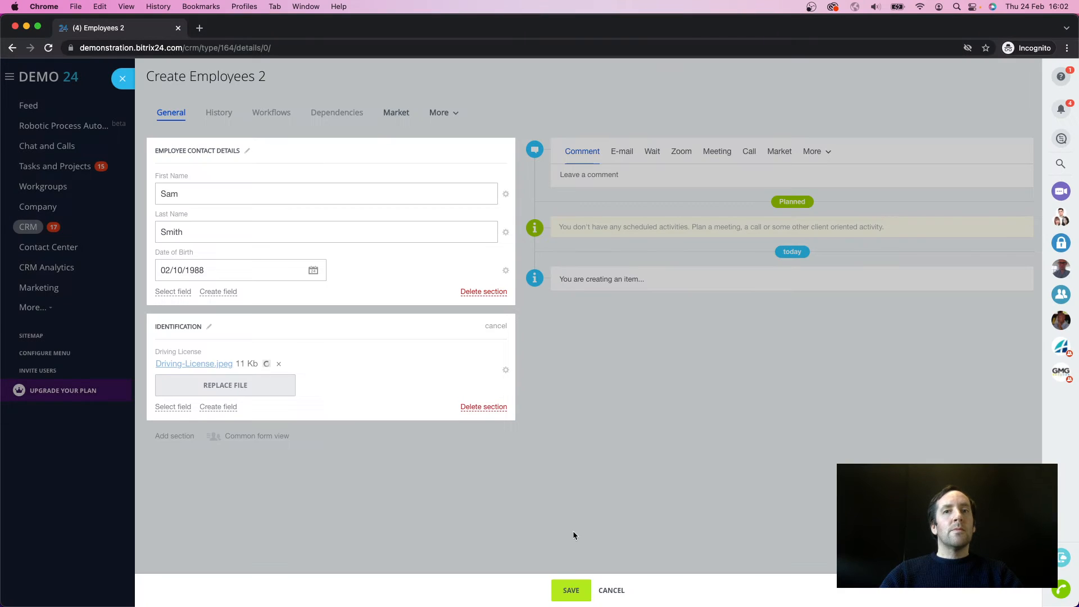
click(573, 589)
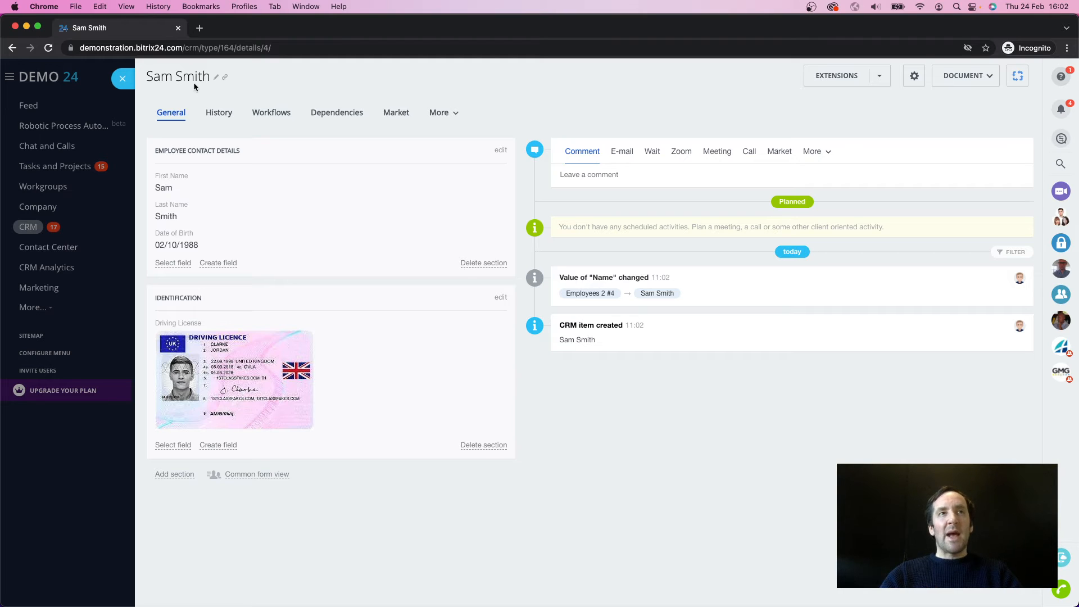
Step: Return to the Employees 2 list and hide the ID, Created by, Created on and Responsible person columns
click(122, 79)
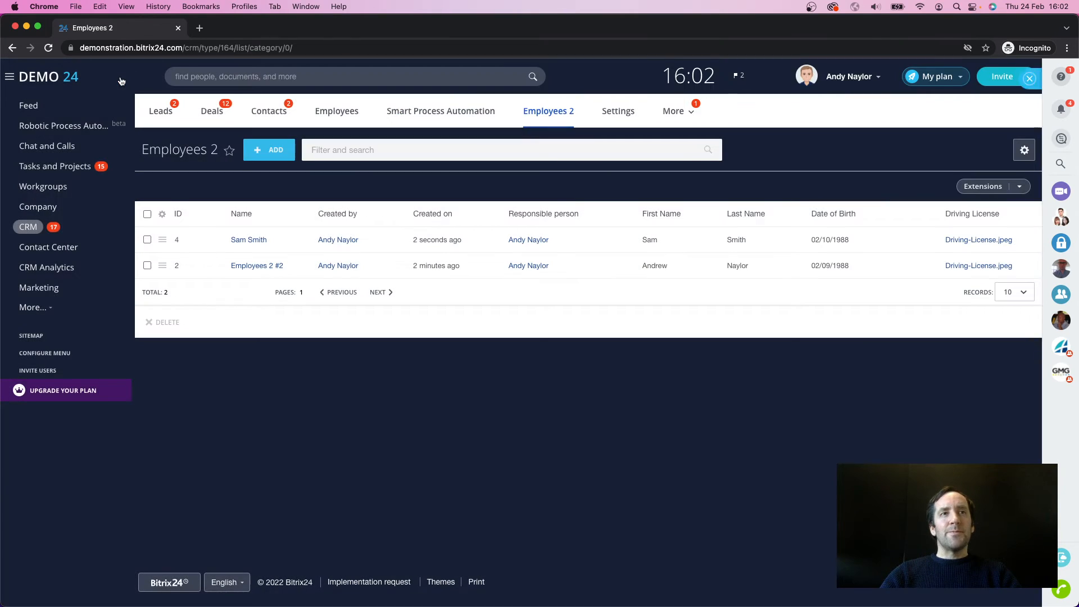
click(161, 214)
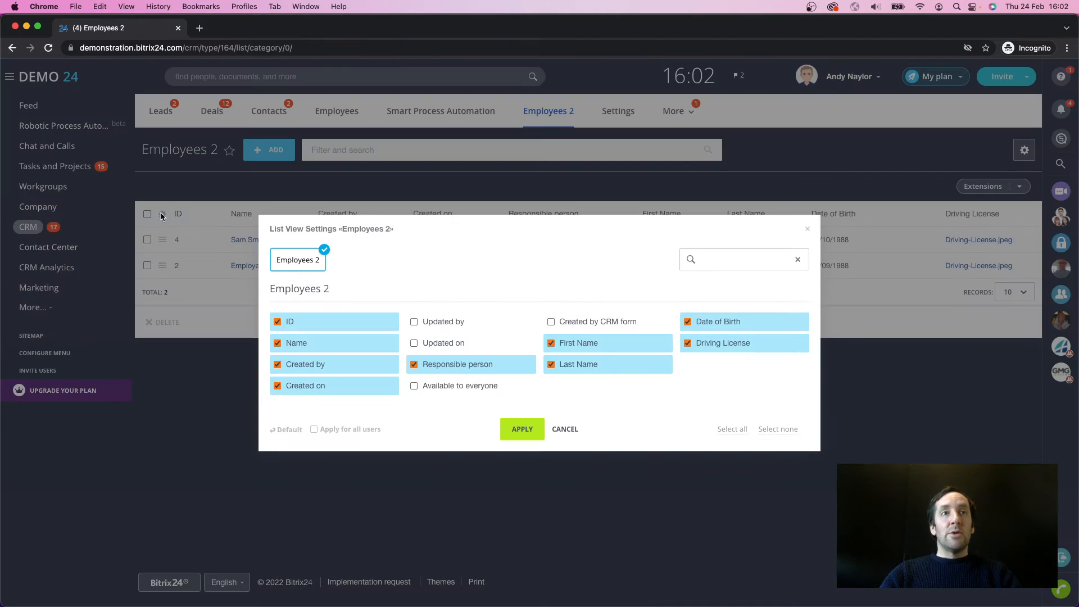
click(297, 327)
click(298, 345)
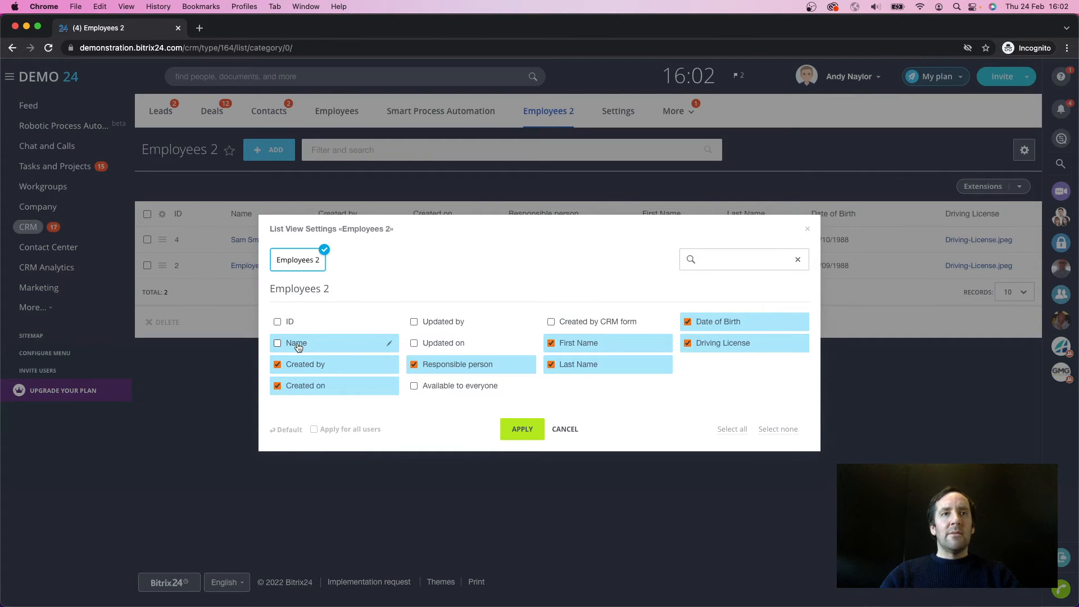
click(302, 372)
click(302, 391)
click(300, 344)
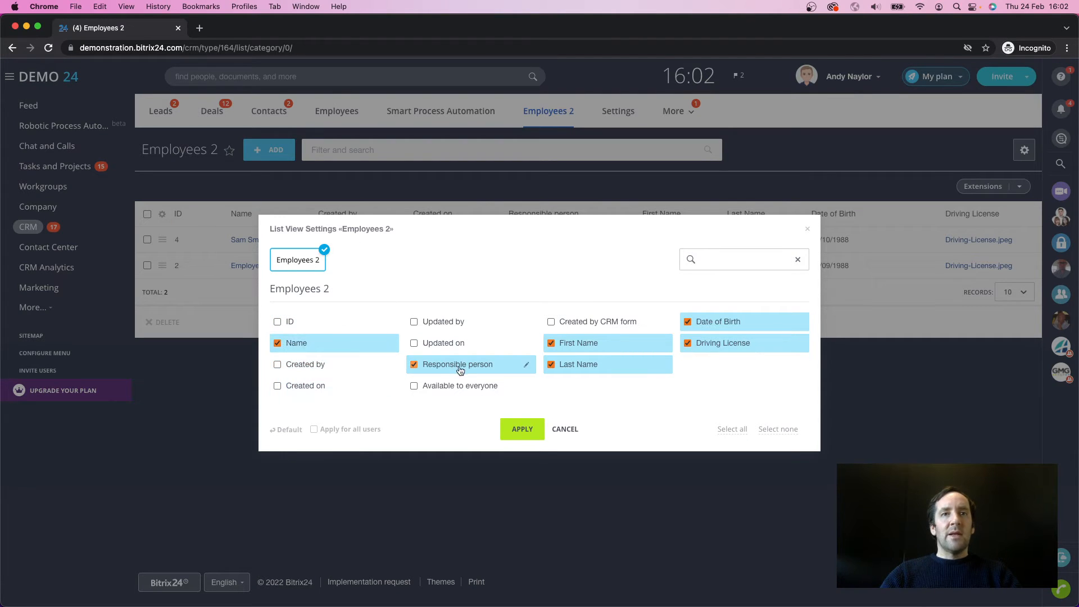
click(458, 365)
click(527, 430)
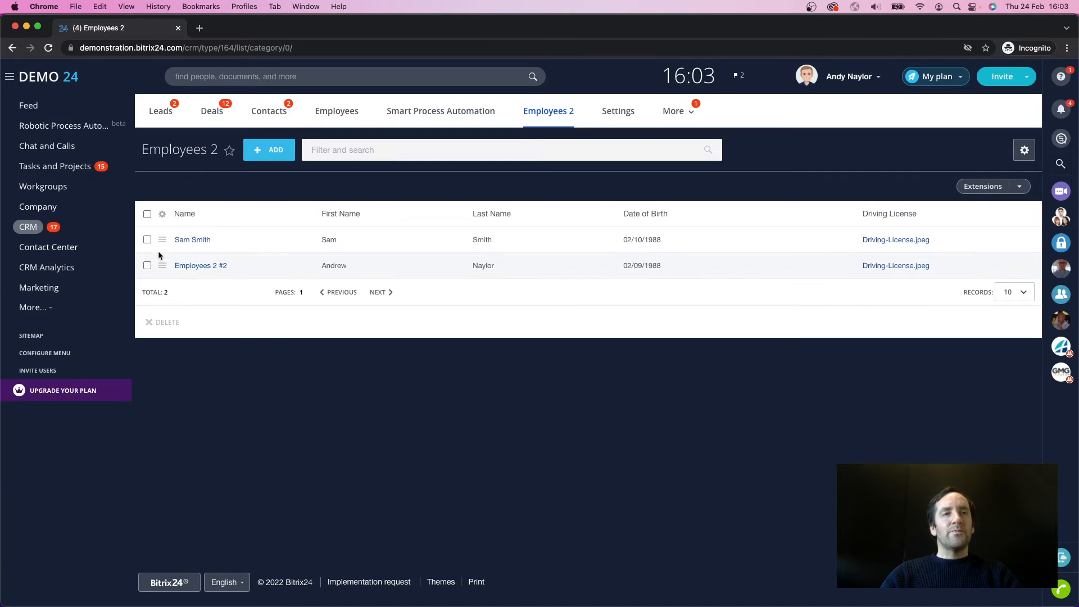
Step: Open the newly created employee's item and make its Driving License field visible only to the first three suggested users
click(191, 241)
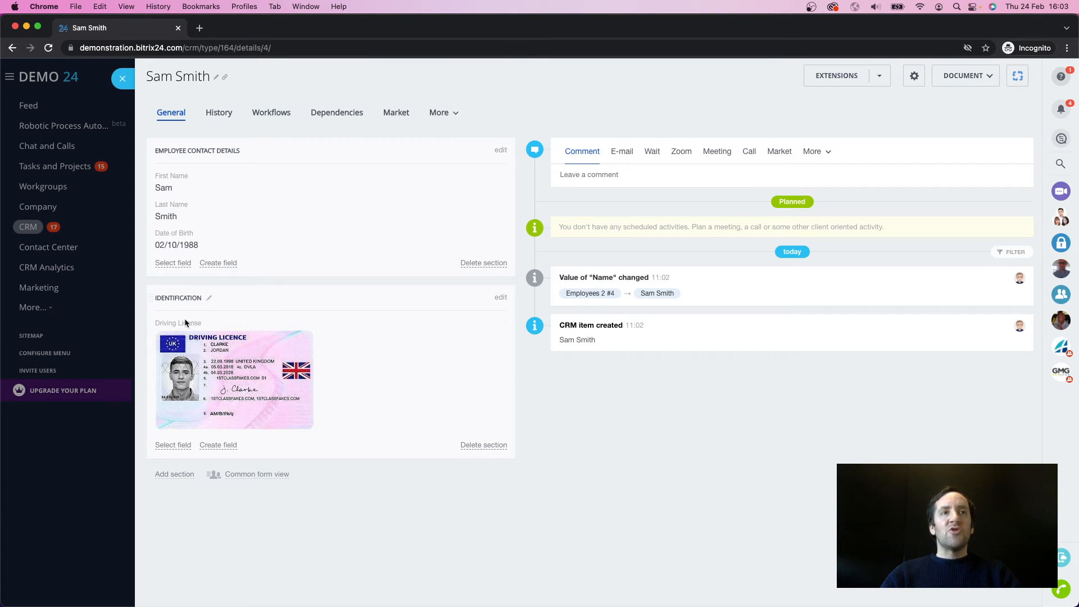
click(504, 325)
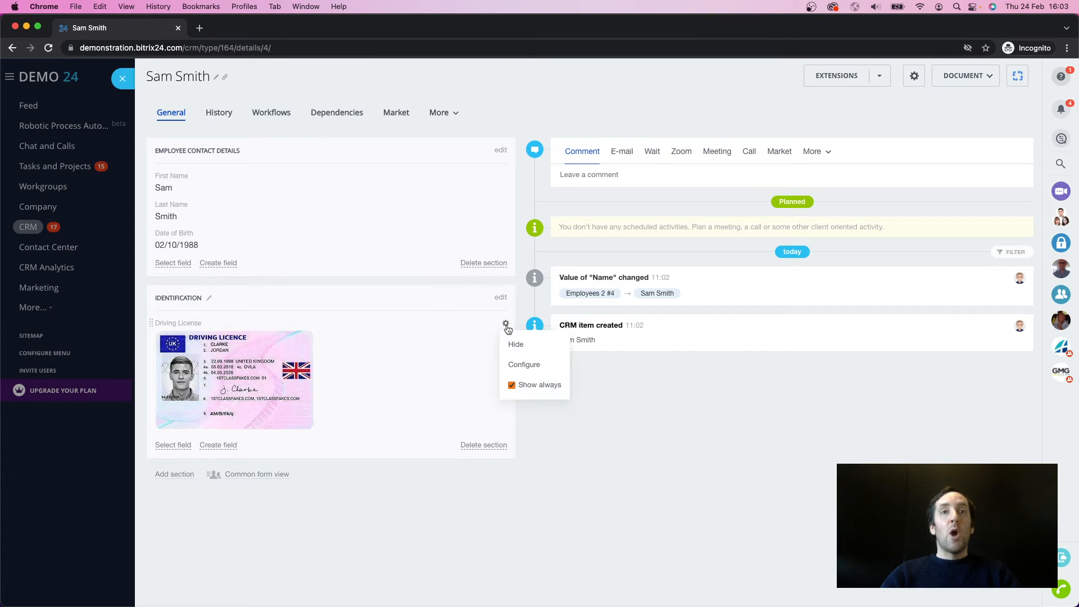
click(523, 369)
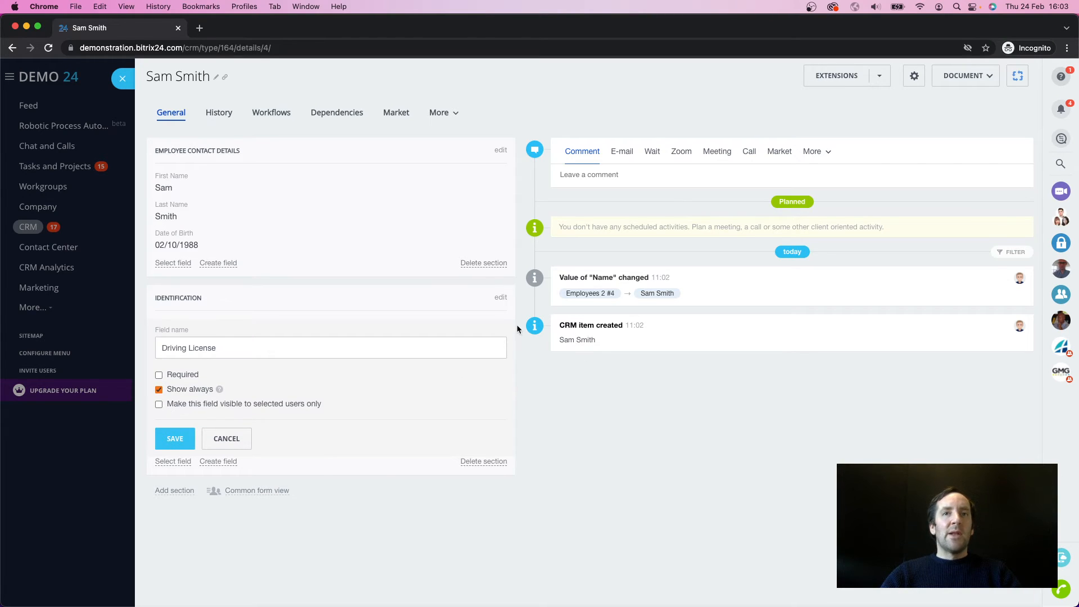
click(159, 404)
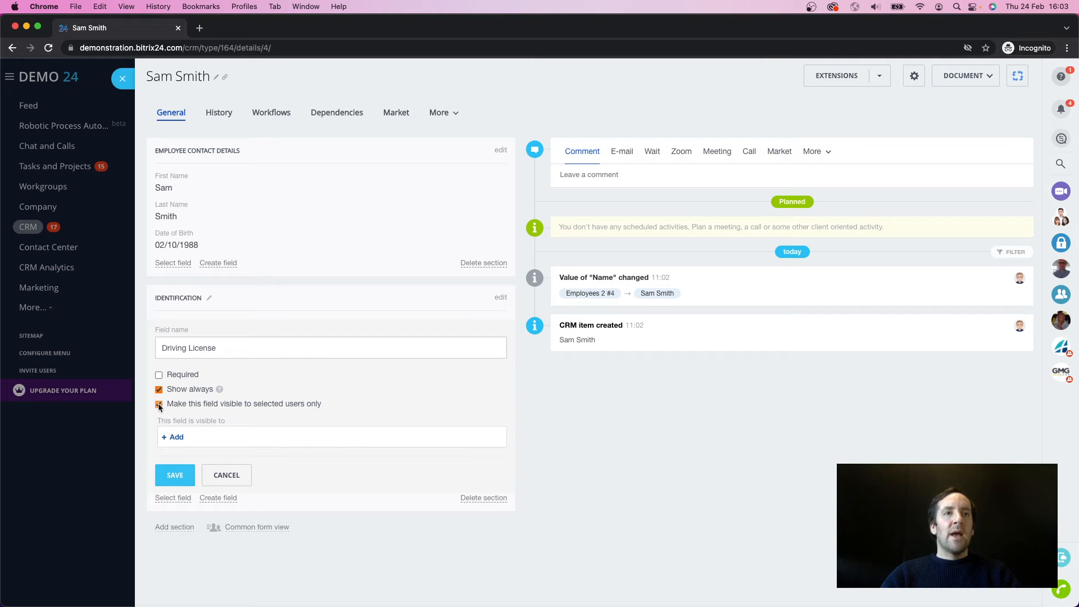
click(177, 436)
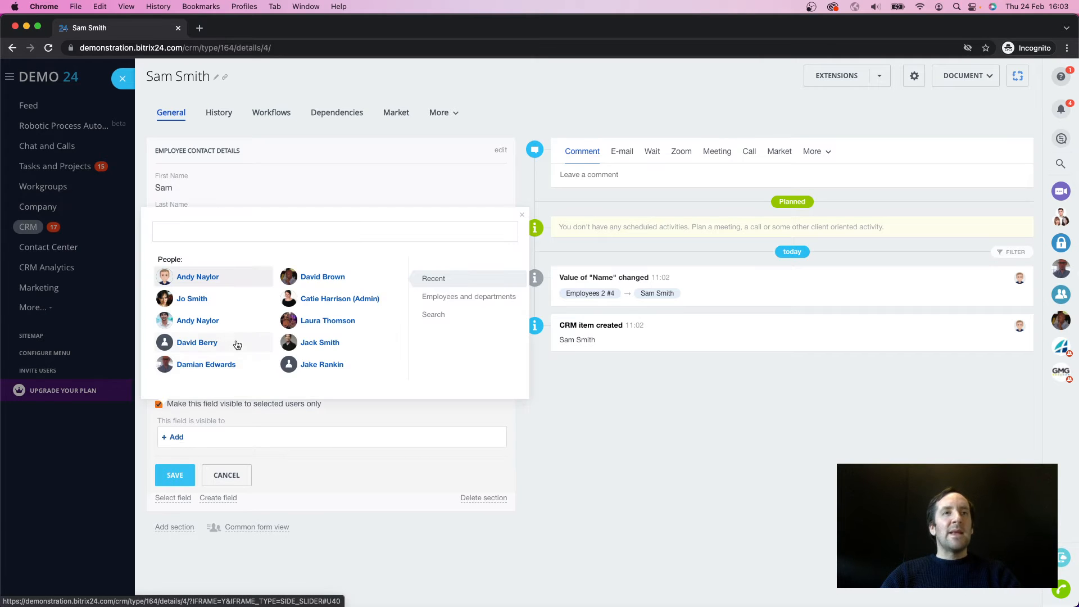
click(202, 278)
click(197, 298)
click(200, 320)
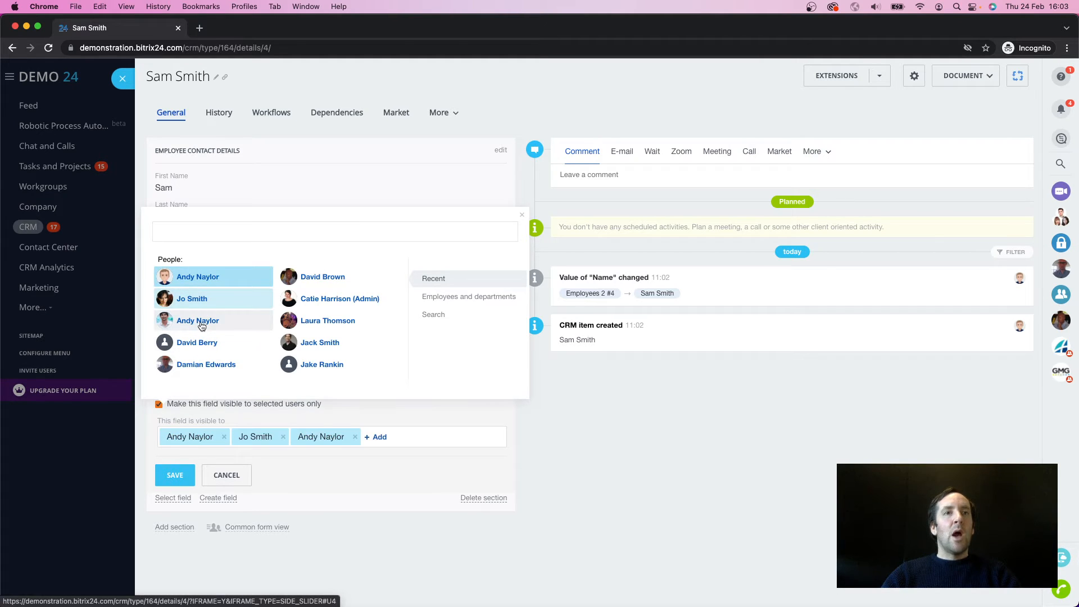
click(423, 448)
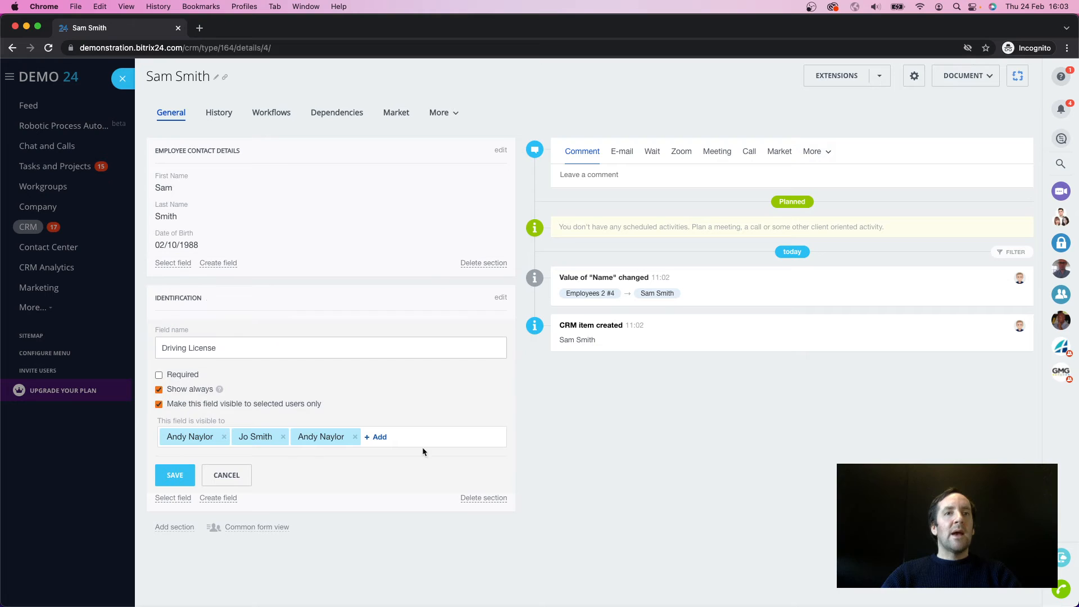
click(174, 475)
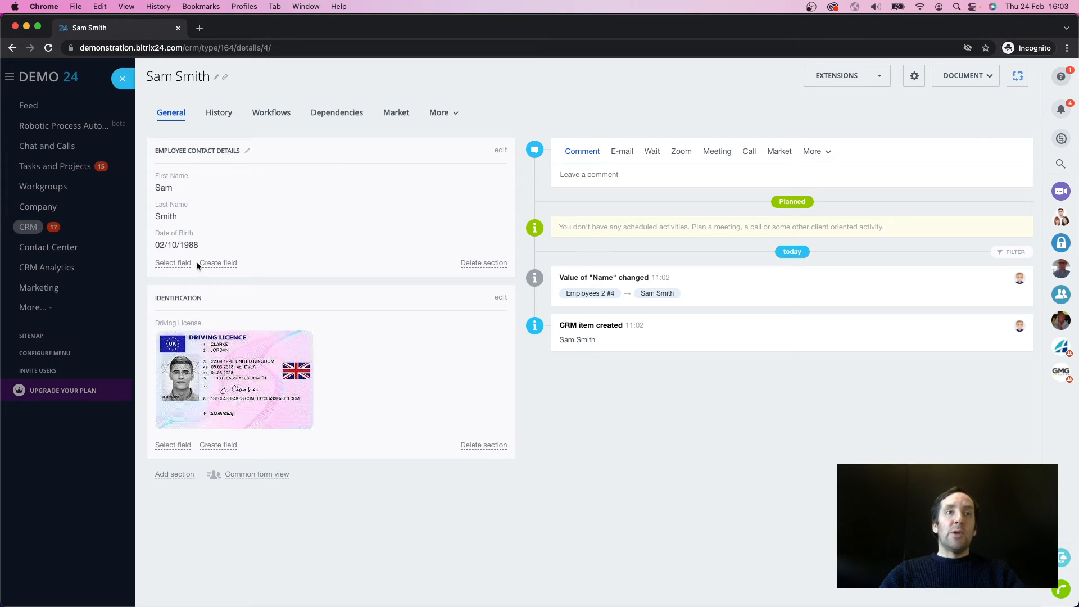
Step: Add the Responsible person field to the Employee Contact Details section, view the selectable people without changing the assignment, and close the item
click(174, 263)
click(194, 424)
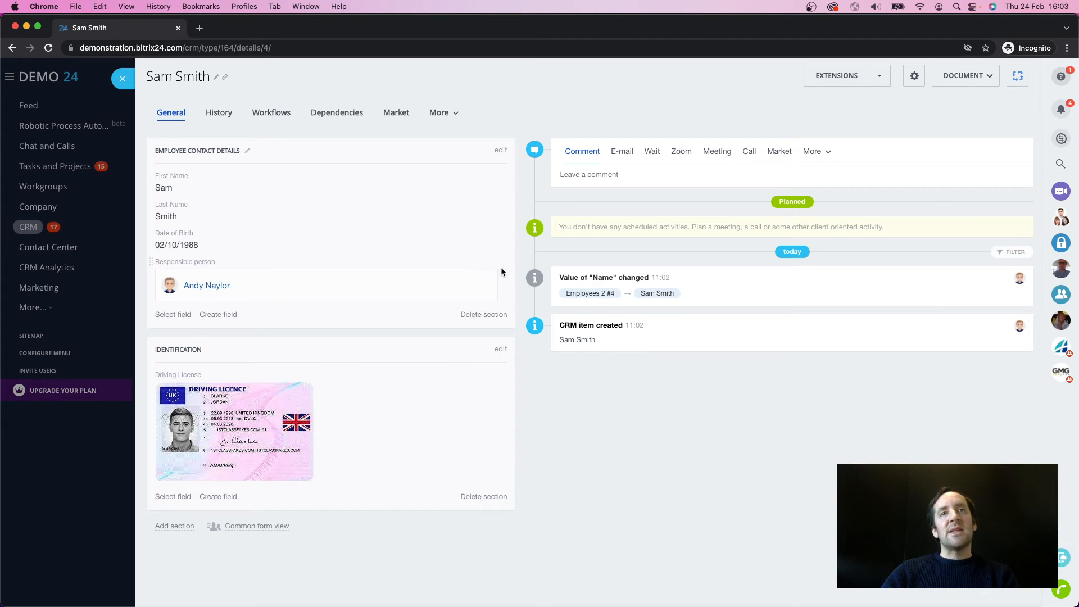
click(481, 271)
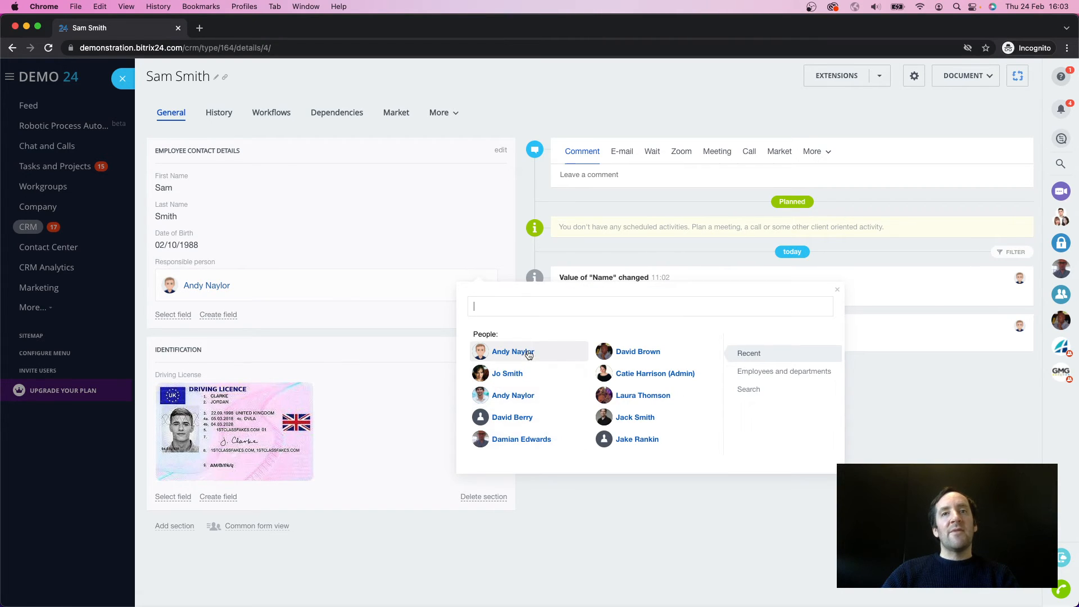
click(556, 530)
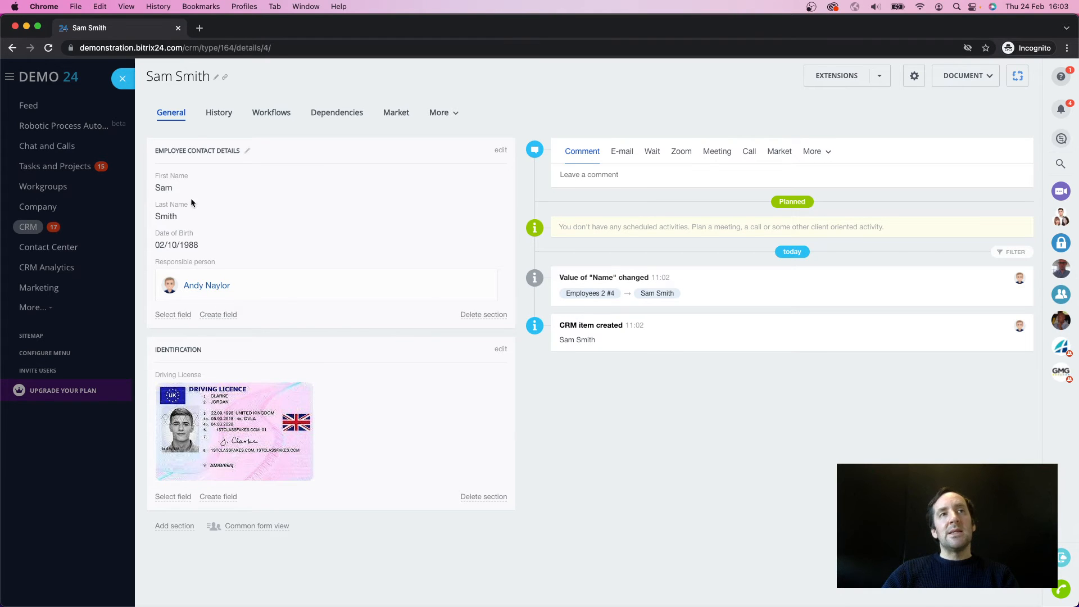
click(122, 83)
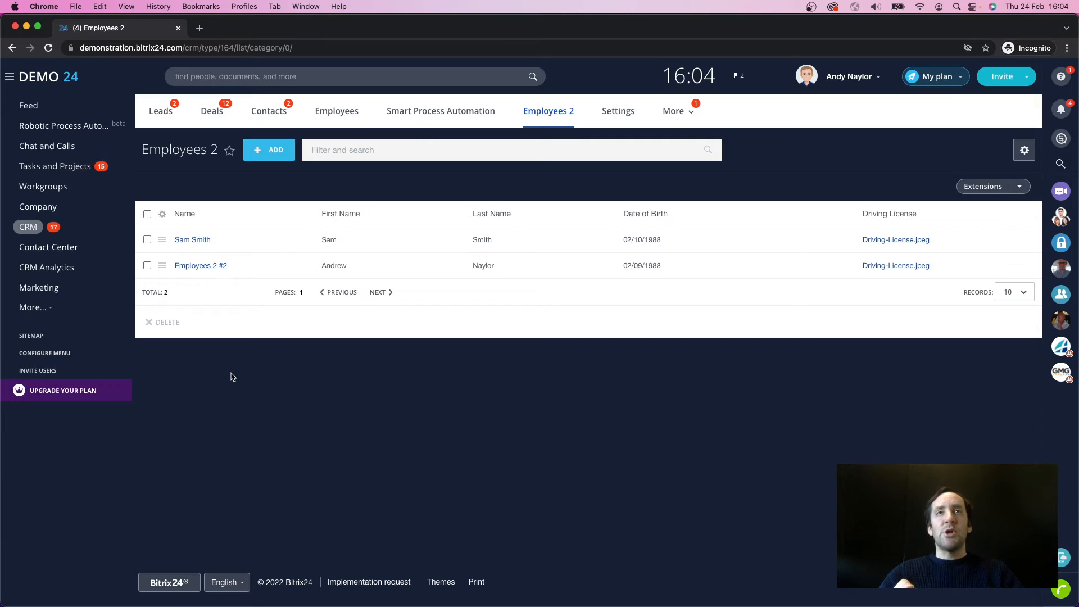
Step: Start a new Smart Process Automation from the Essentials only preset and name it Health & Safety Training
click(481, 115)
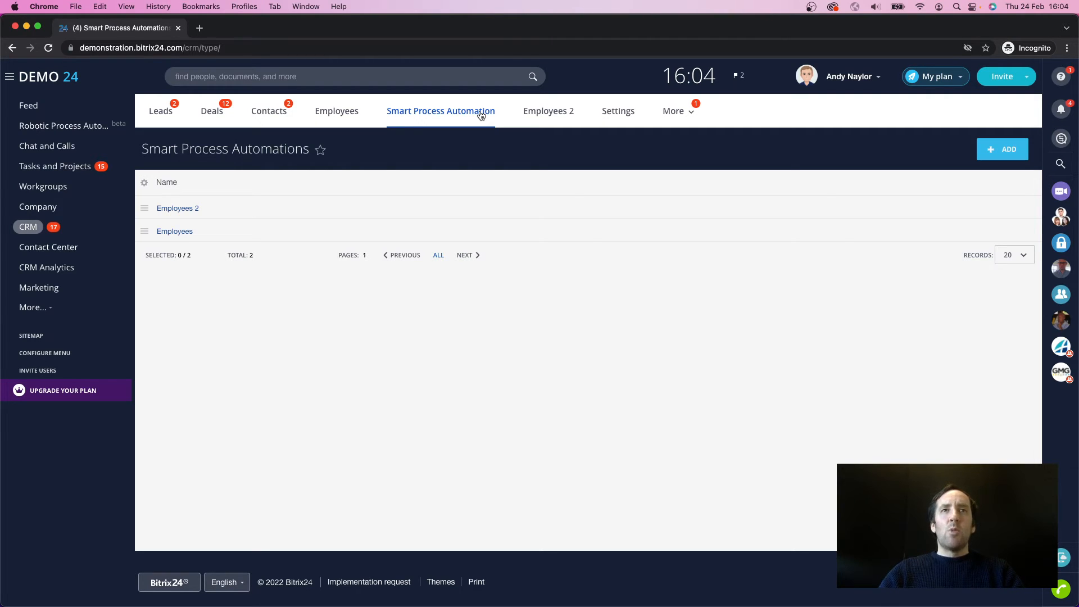
click(1005, 150)
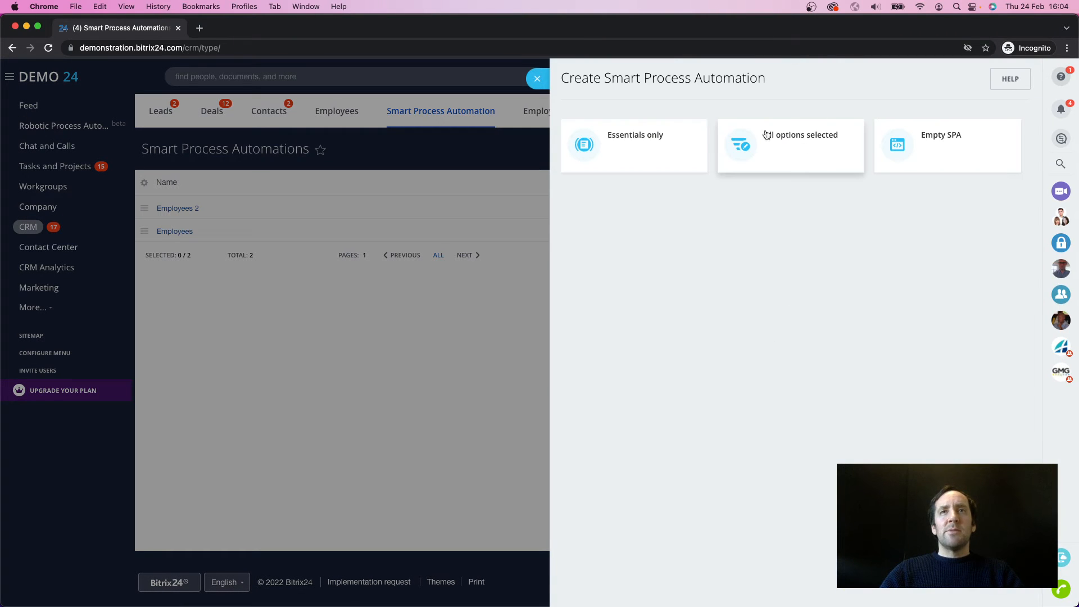
click(621, 139)
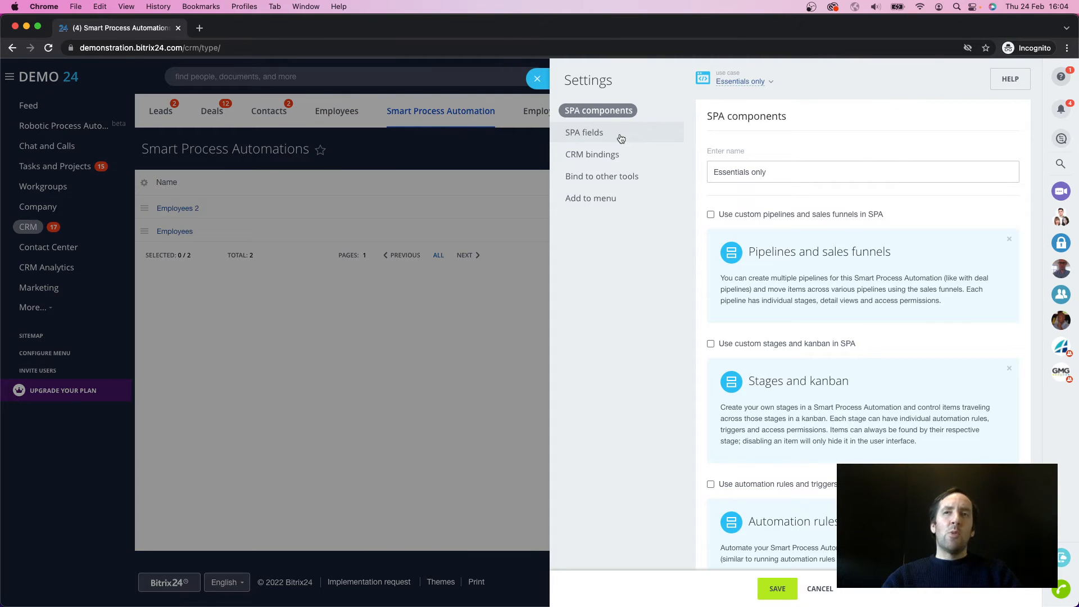
drag(787, 172, 694, 172)
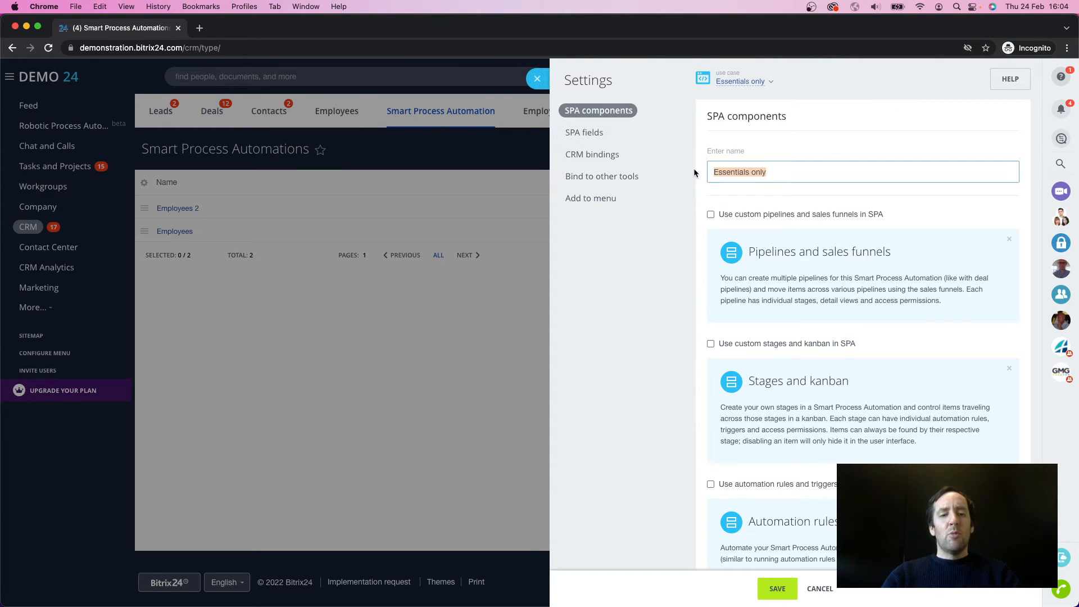
text(Health & Safety )
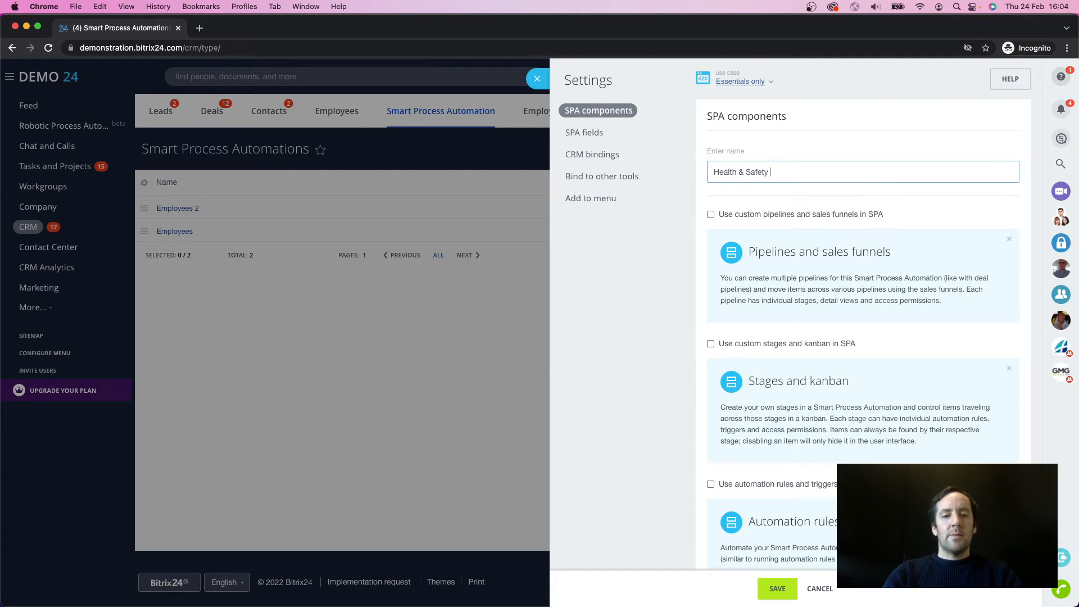
text(C)
text(Training)
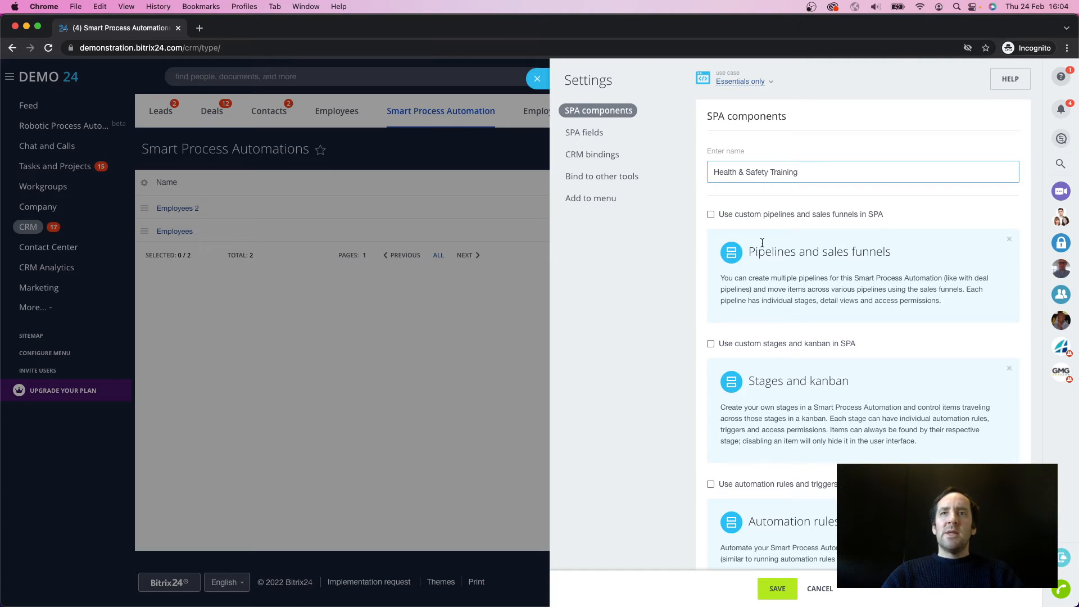
Step: Enable custom stages and kanban plus automation rules and triggers for the Health & Safety Training process
scroll(797, 323, down, 1)
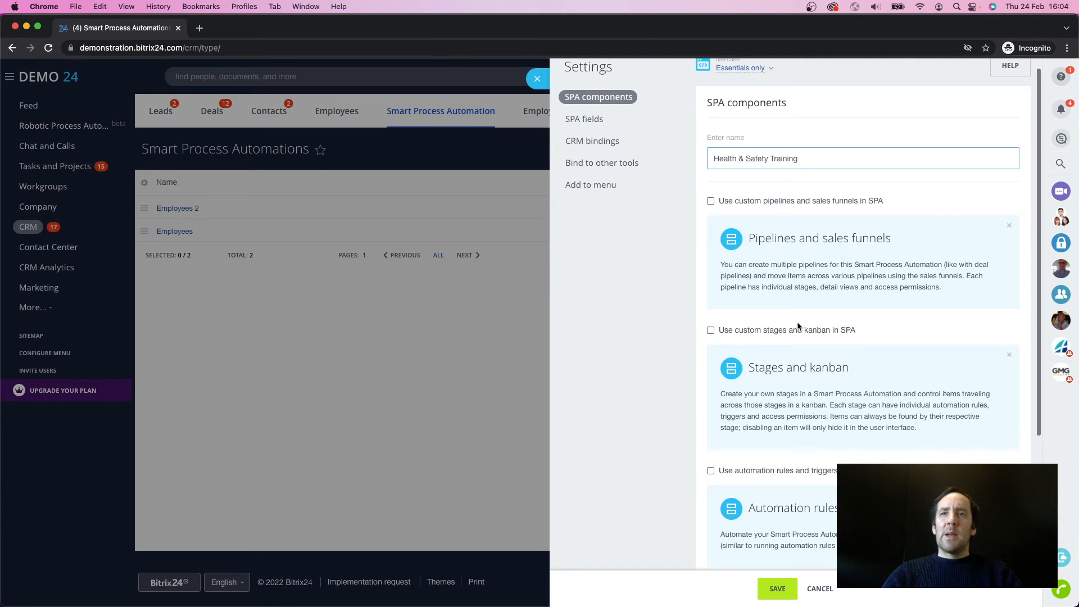
click(710, 330)
scroll(712, 405, down, 2)
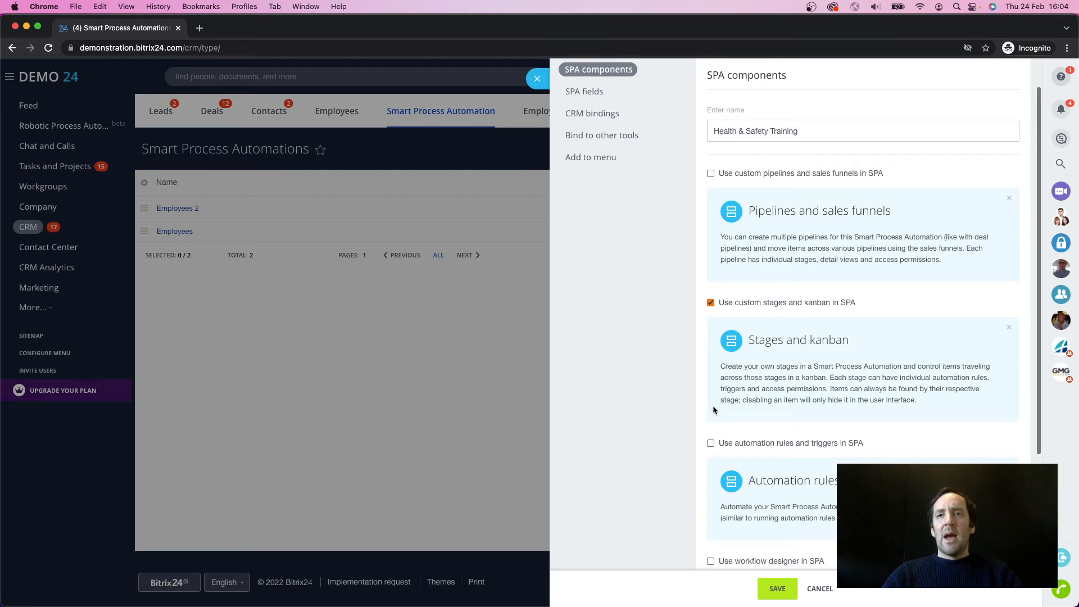
click(710, 442)
scroll(740, 474, down, 5)
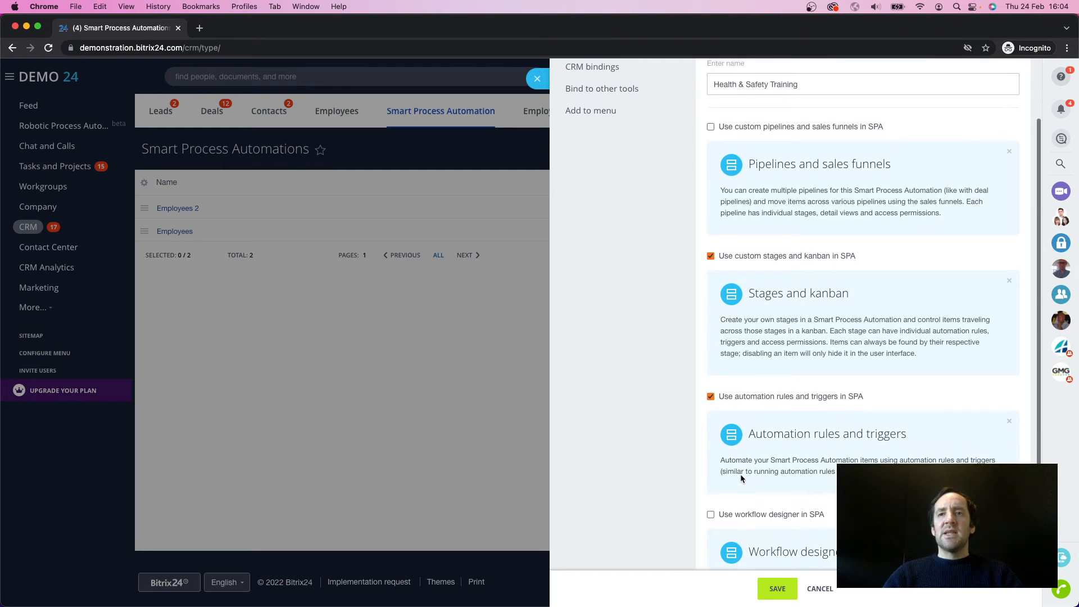
scroll(740, 473, up, 7)
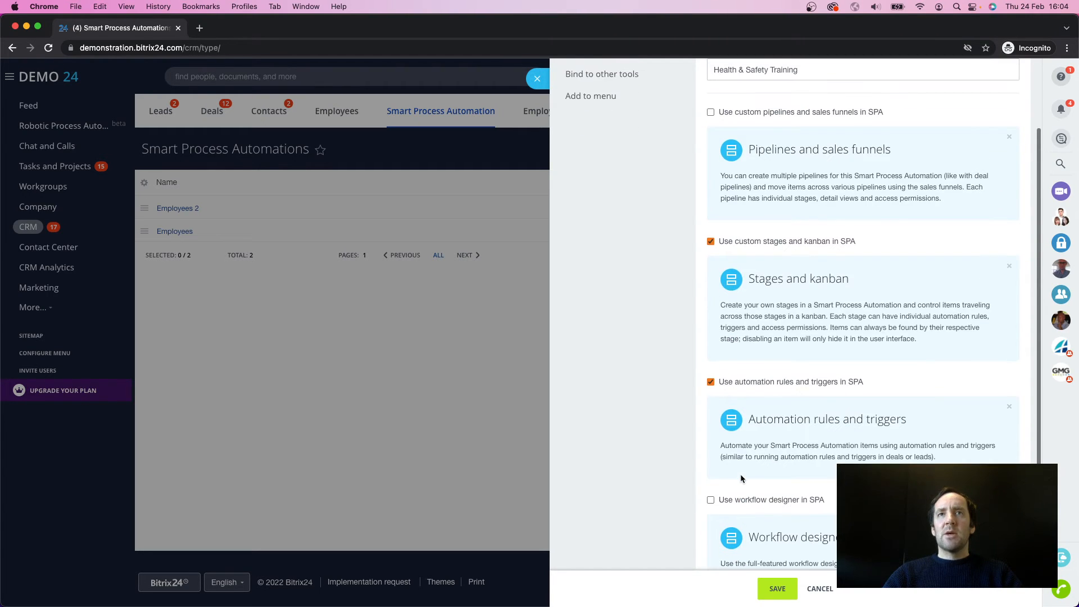
Step: Bind Employees 2 to the Health & Safety Training process with its linked items list added to the details form, and save the process
click(606, 135)
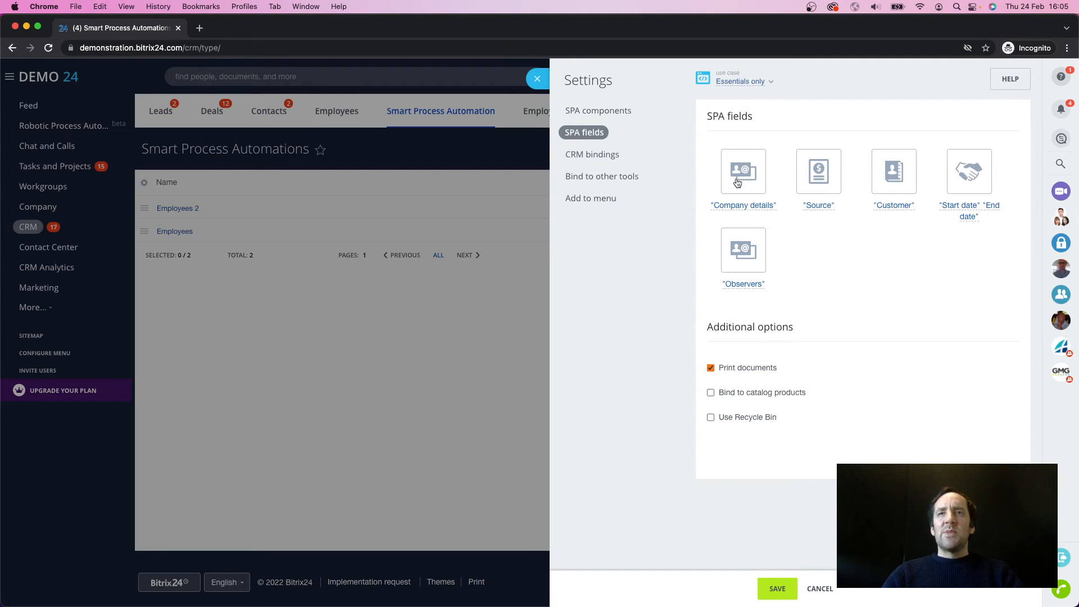
click(590, 156)
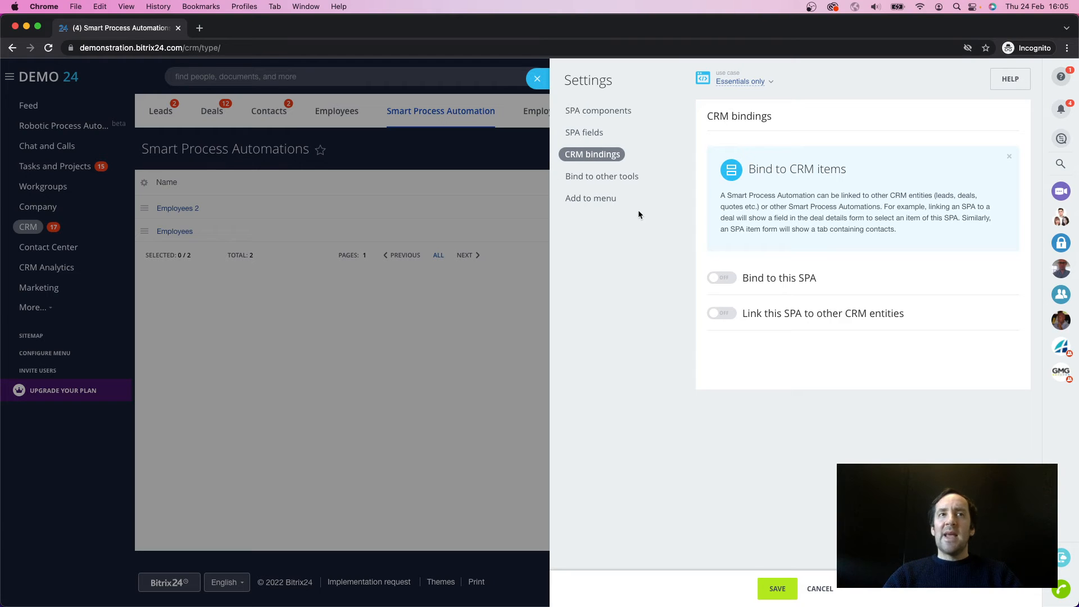
click(722, 278)
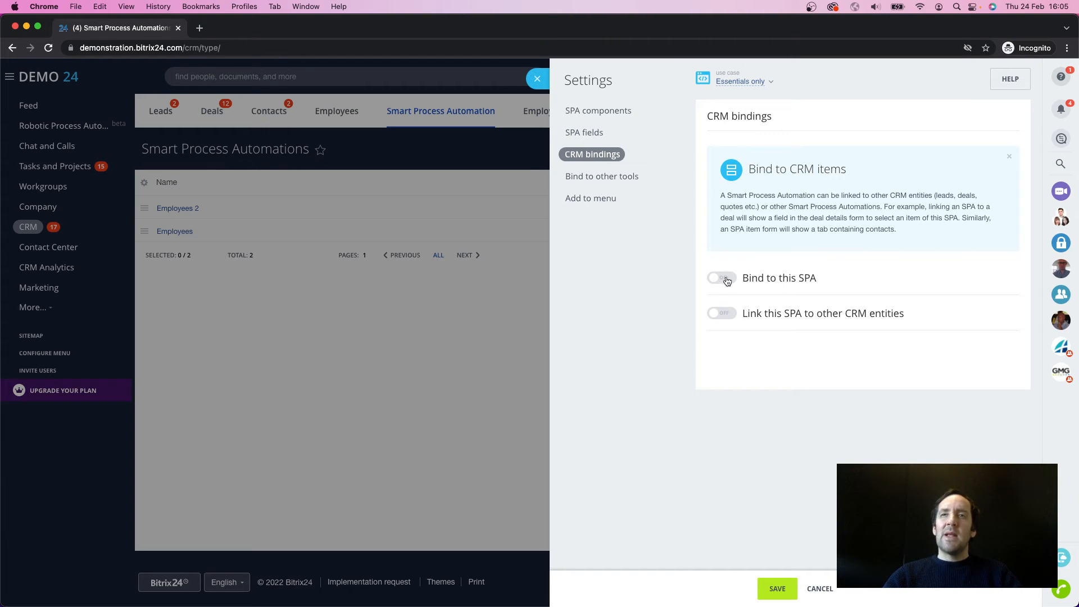
click(729, 328)
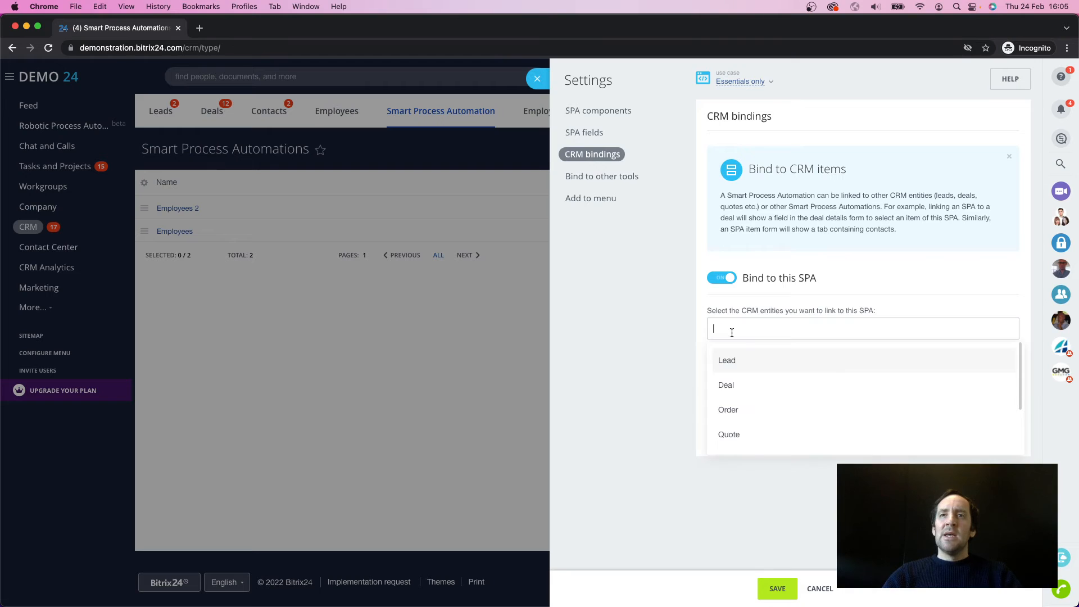
scroll(755, 403, down, 2)
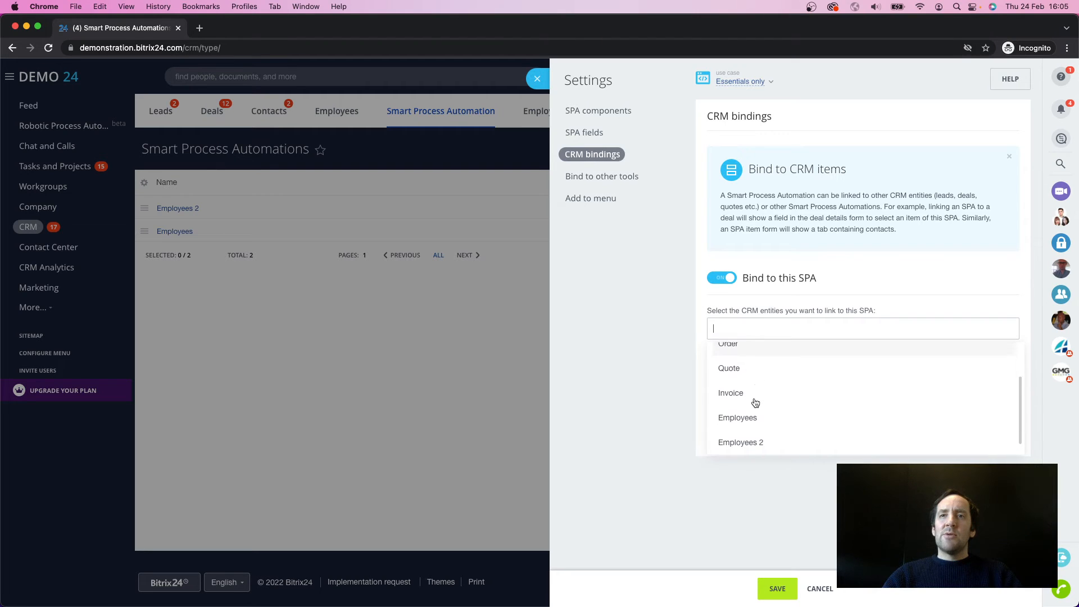
click(746, 441)
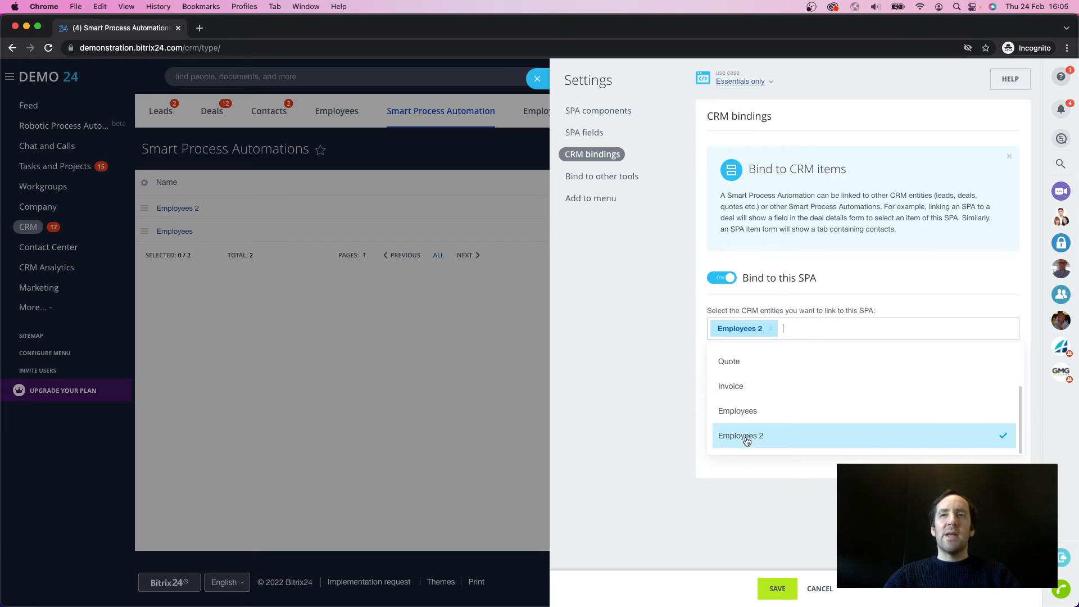
click(739, 527)
click(711, 351)
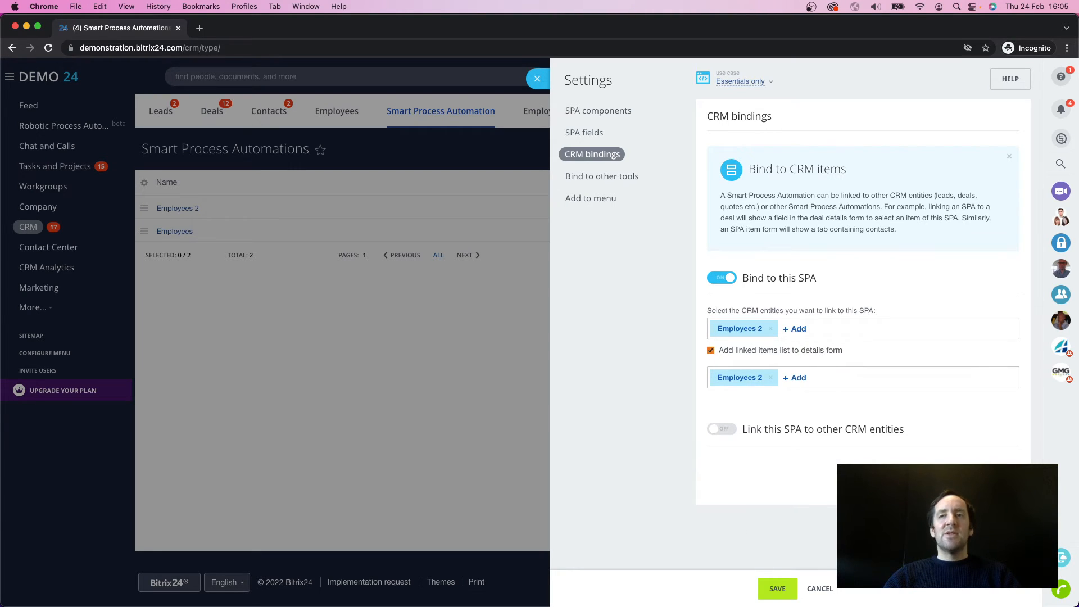
click(787, 587)
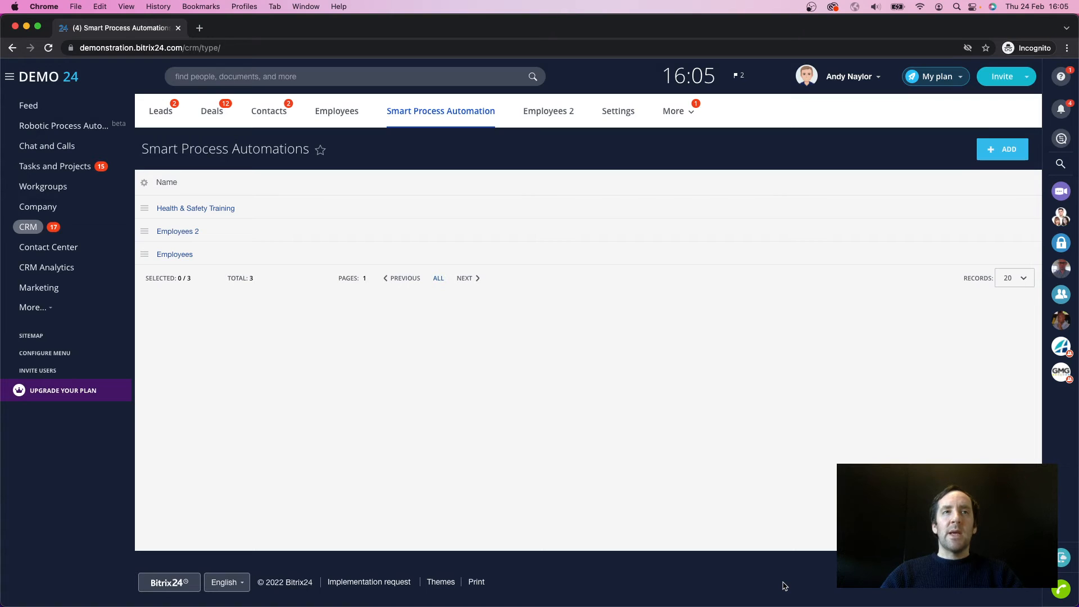
Step: Open the first employee's item in Employees 2, check it for the linked Health & Safety Training section, and close it
click(537, 114)
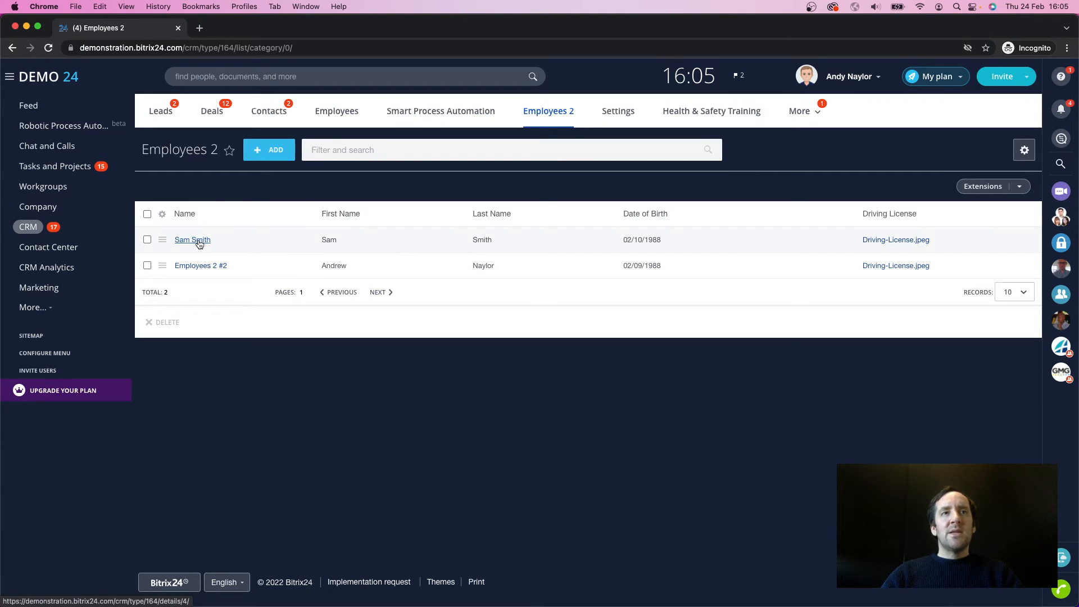
click(193, 239)
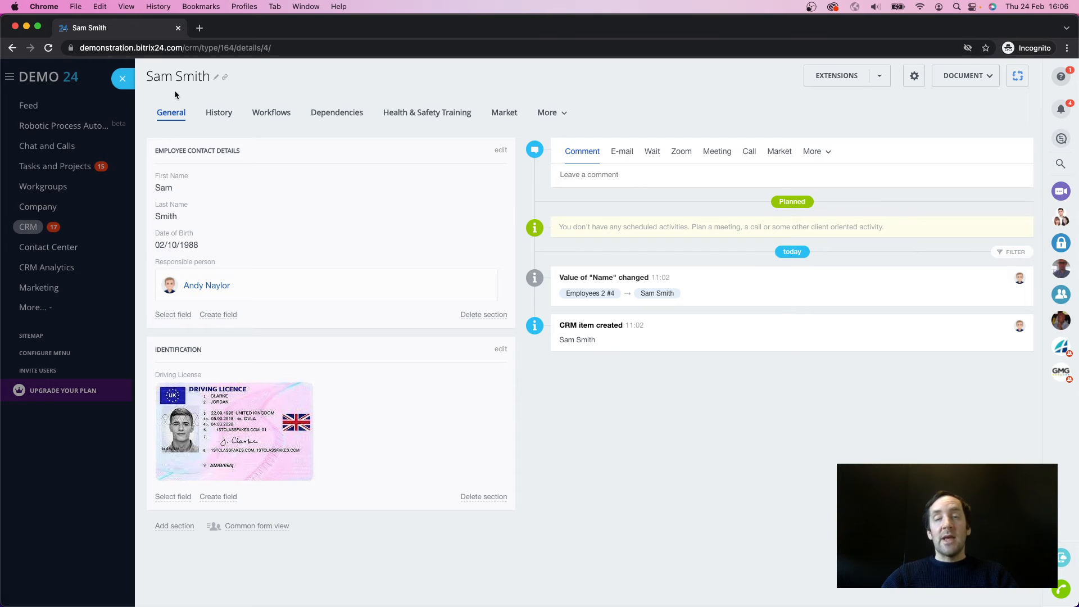
click(126, 79)
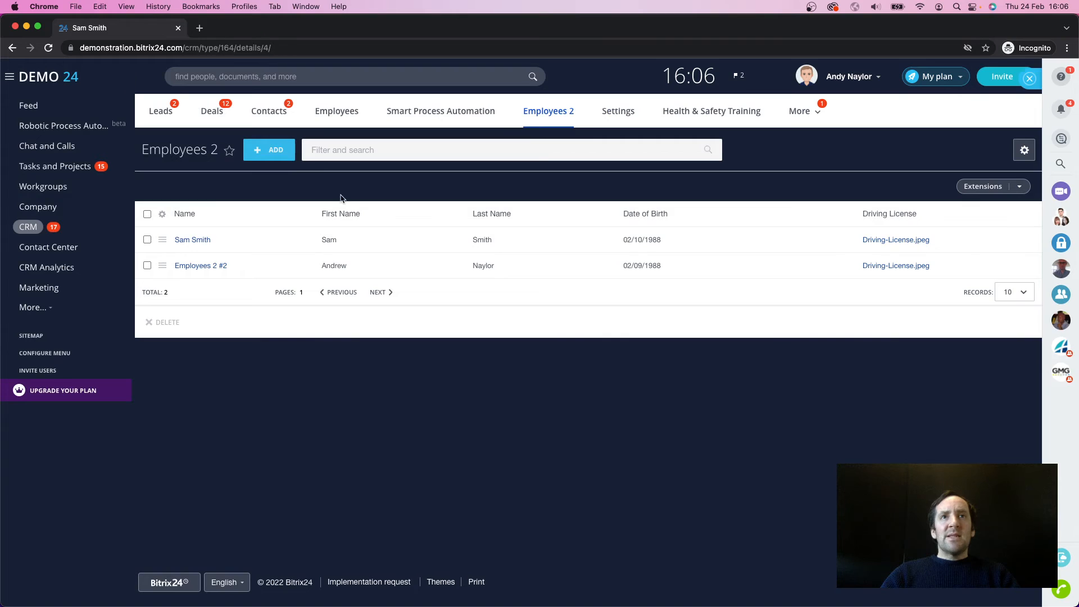
Step: Return to the Smart Process Automation list and open the field settings of Health & Safety Training
click(458, 114)
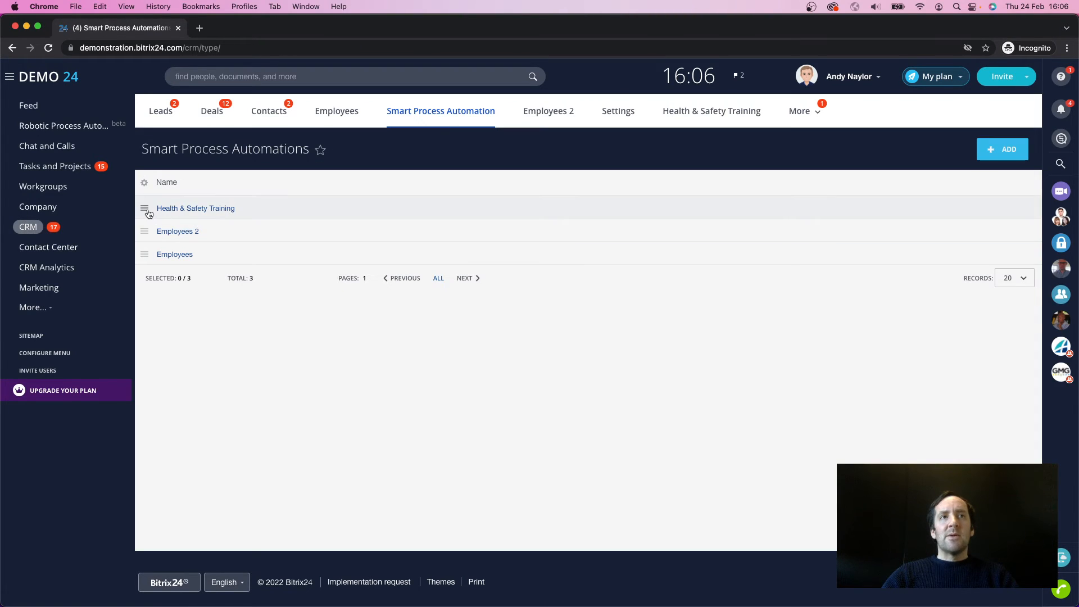
click(145, 212)
click(175, 227)
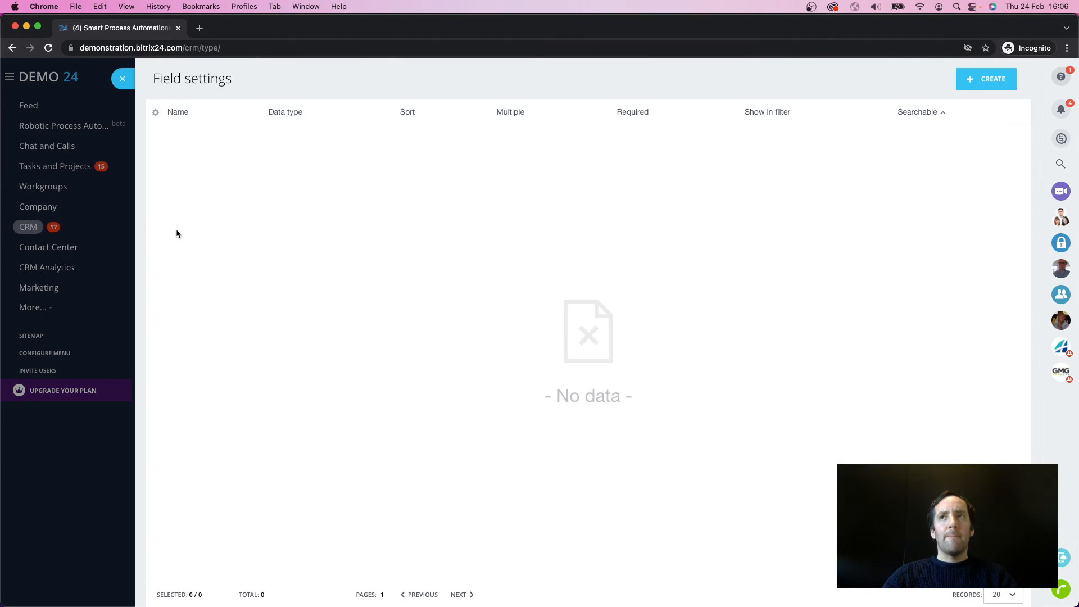
Step: Create a String field with the ID suffix TRAINING_NAME and the name Training Name, and save it
click(989, 83)
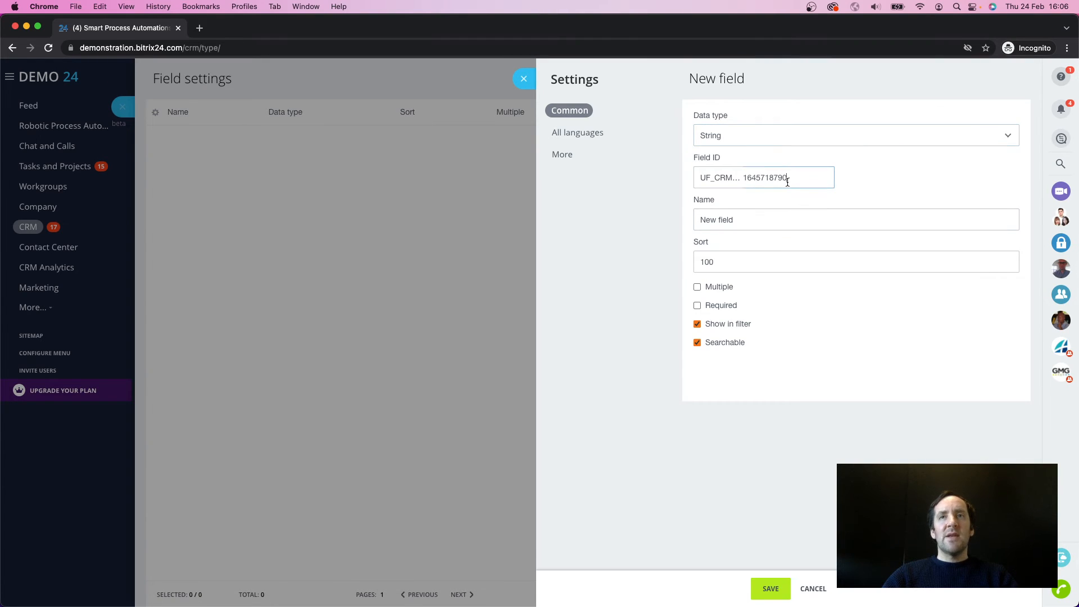
drag(785, 180, 734, 174)
text(TRAINI)
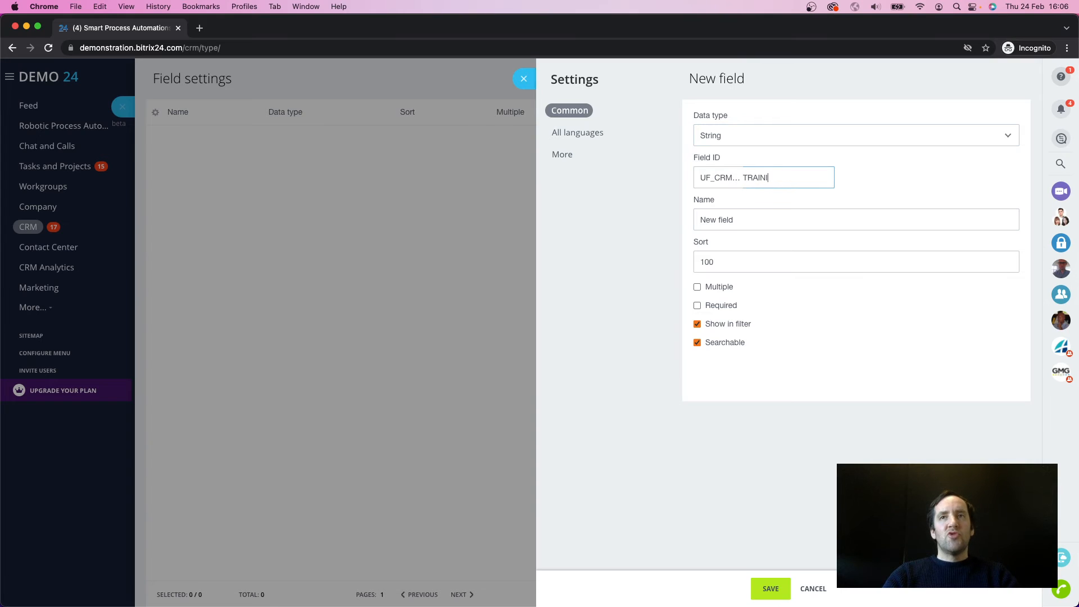
text(NG_NAME)
key(Tab)
text(T)
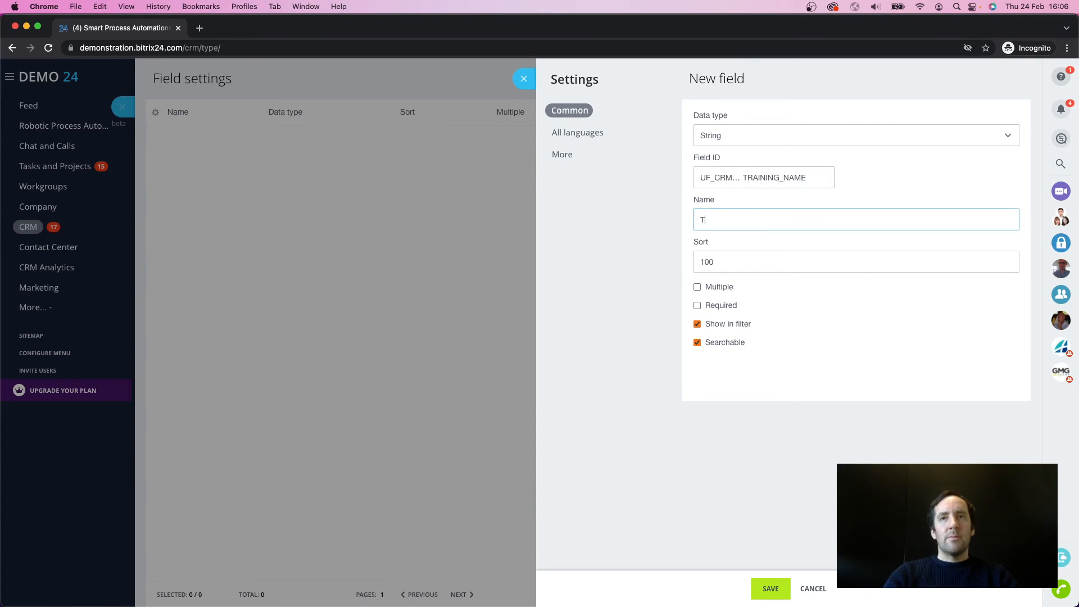
key(BackSpace)
key(BackSpace)
key(BackSpace)
text(Training )
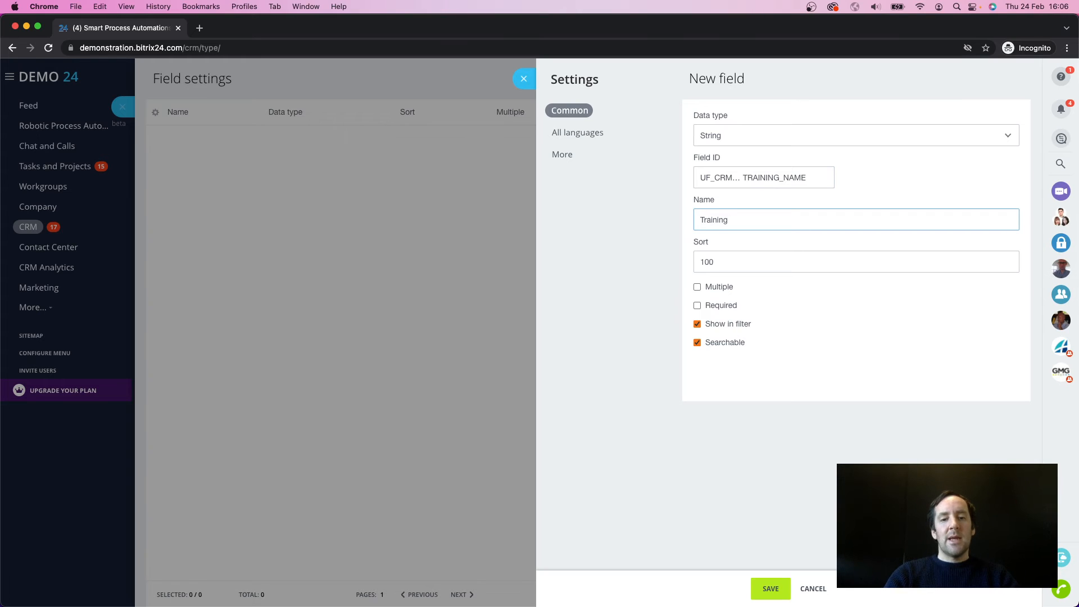
text(Name)
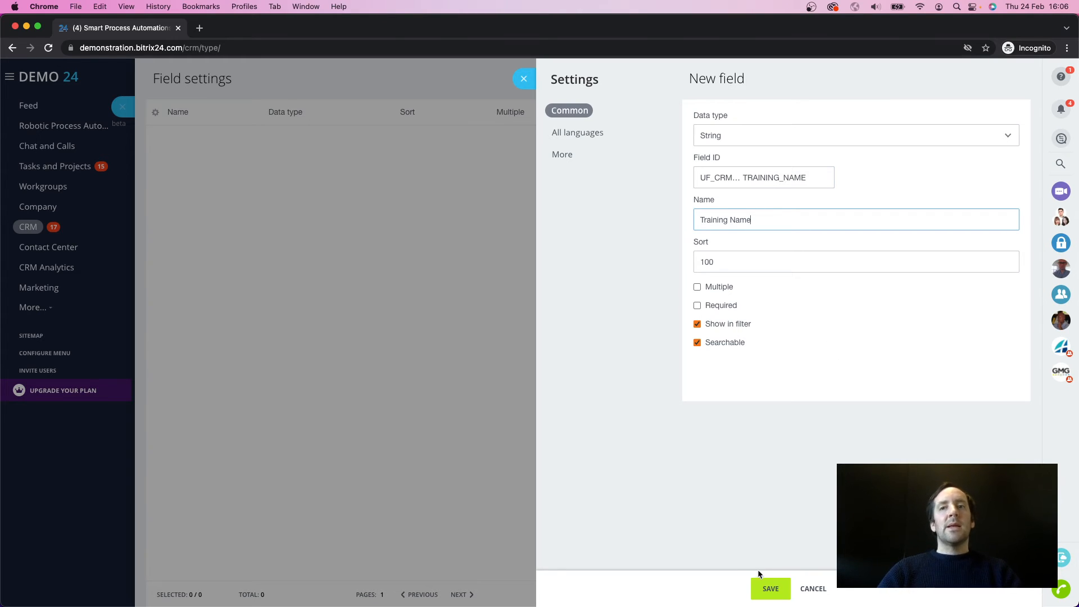
click(769, 588)
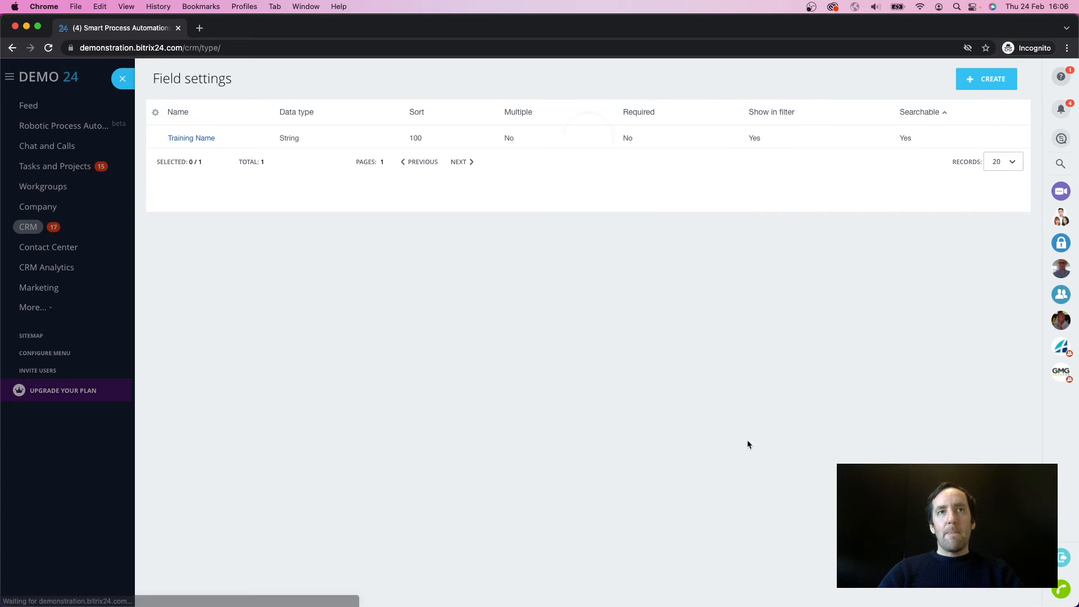
Step: Create a File field with the ID suffix CERTIFICATE and the name Certificate, and save it
click(984, 85)
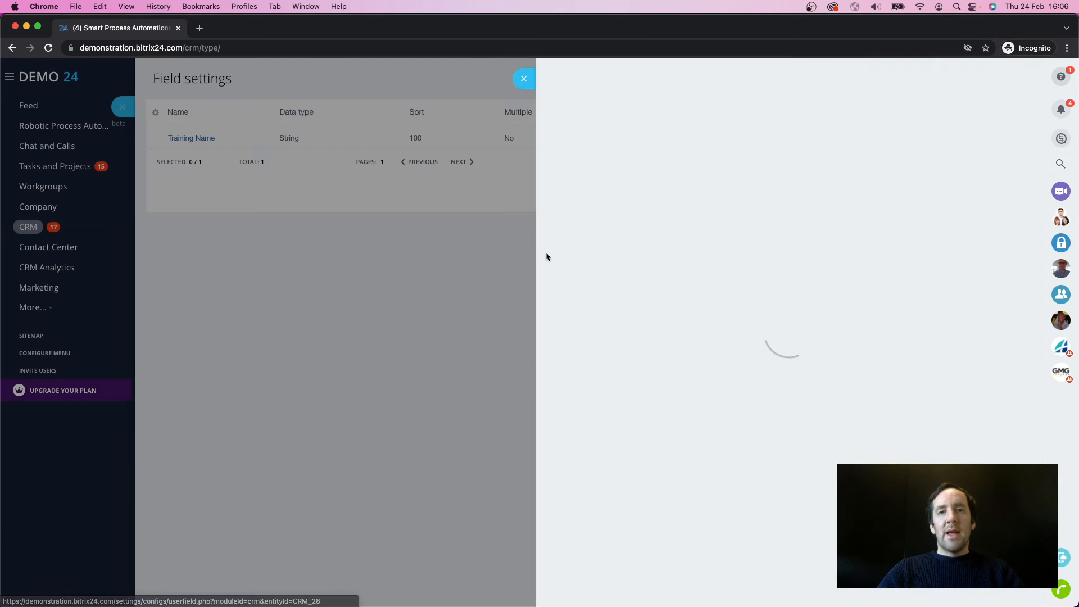
click(745, 145)
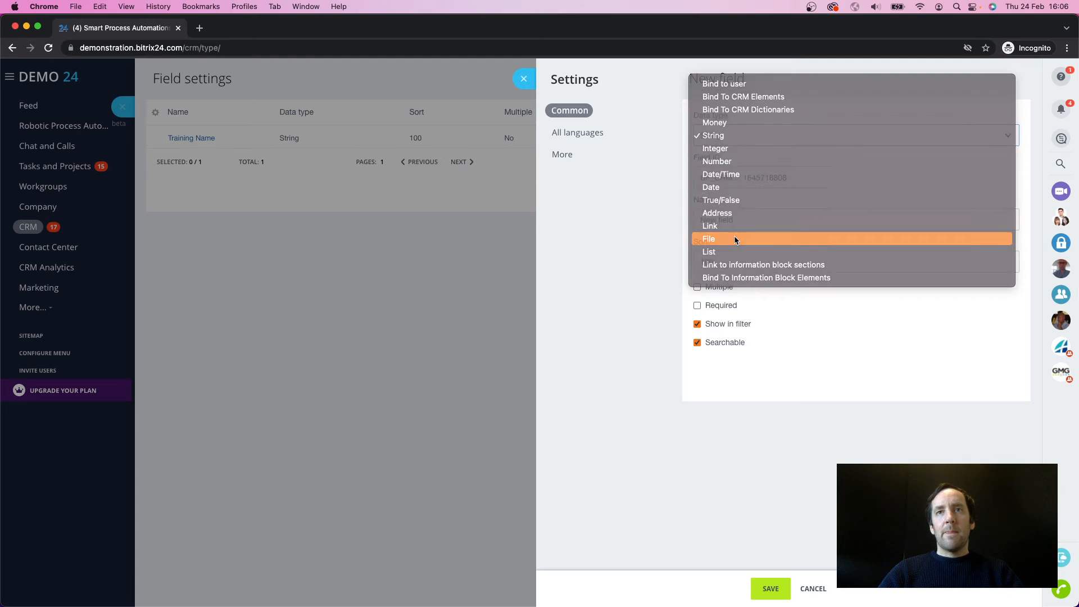
click(734, 237)
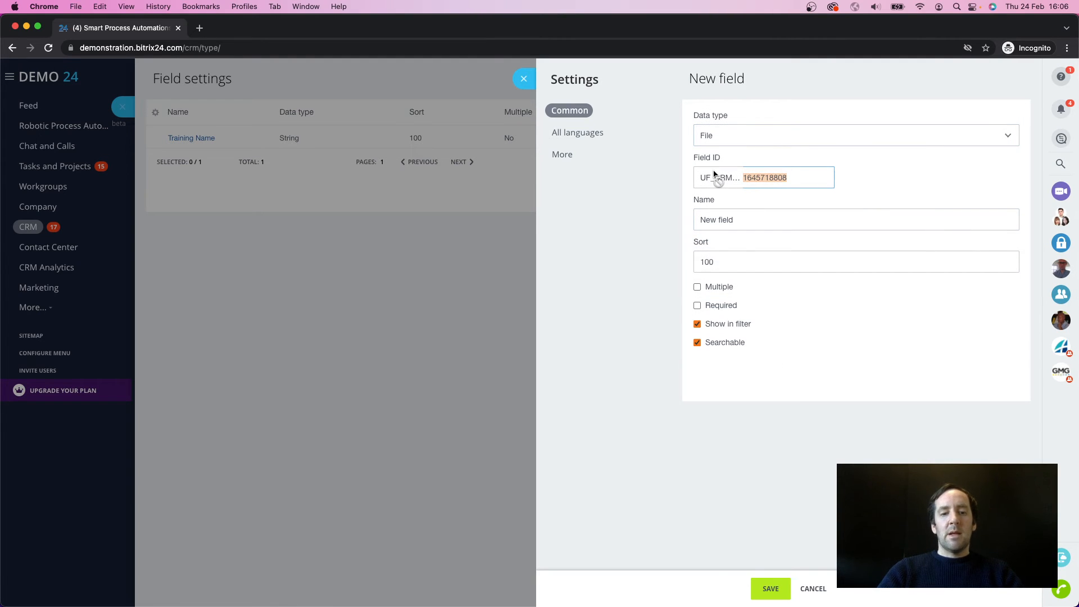
text(CERTIFICATE)
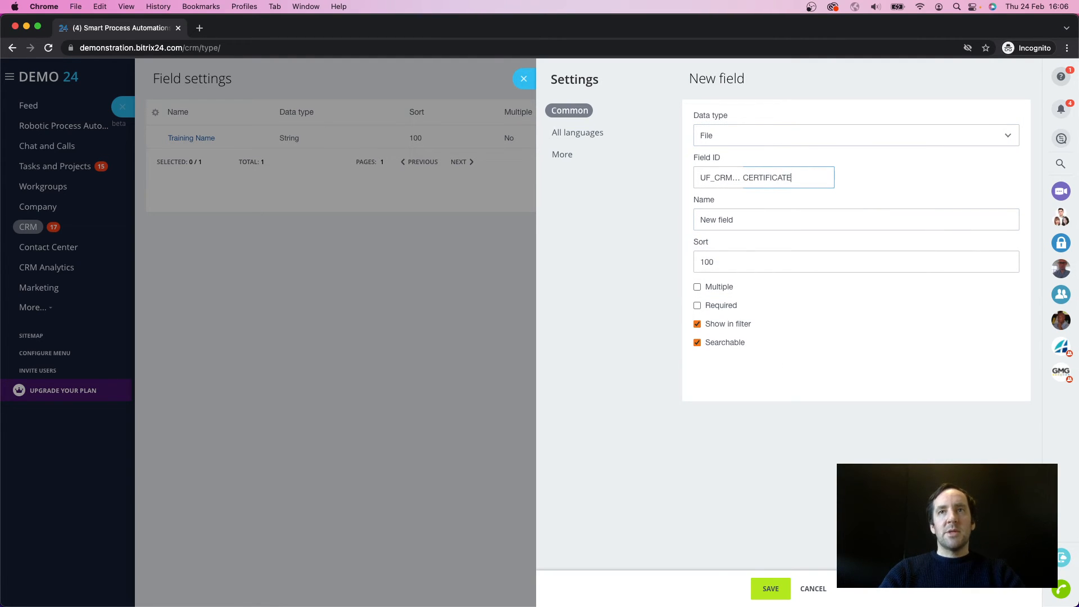
key(Tab)
text(Certificate)
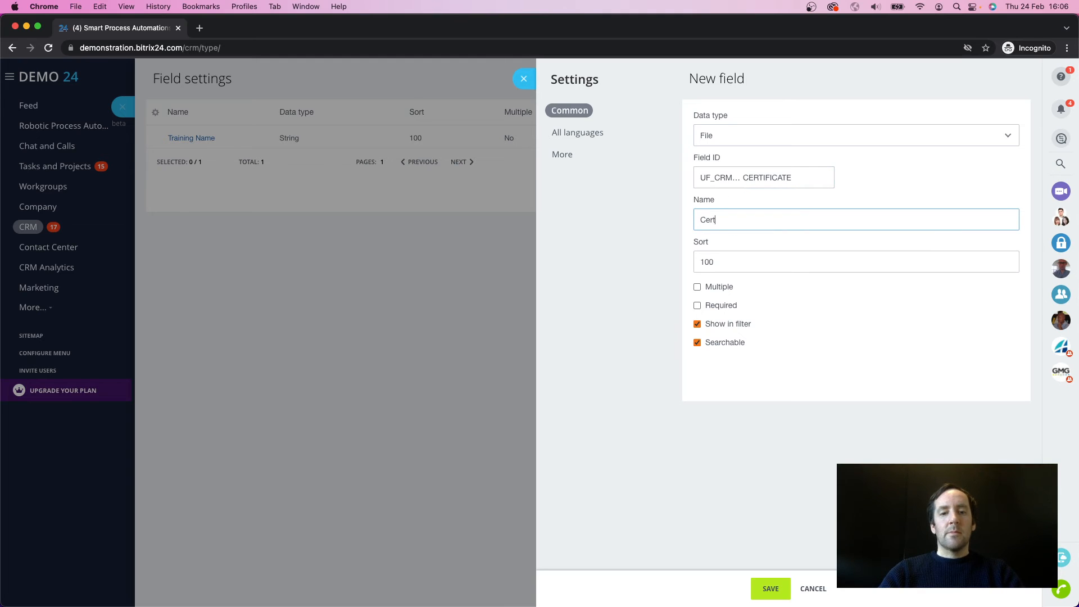
click(770, 588)
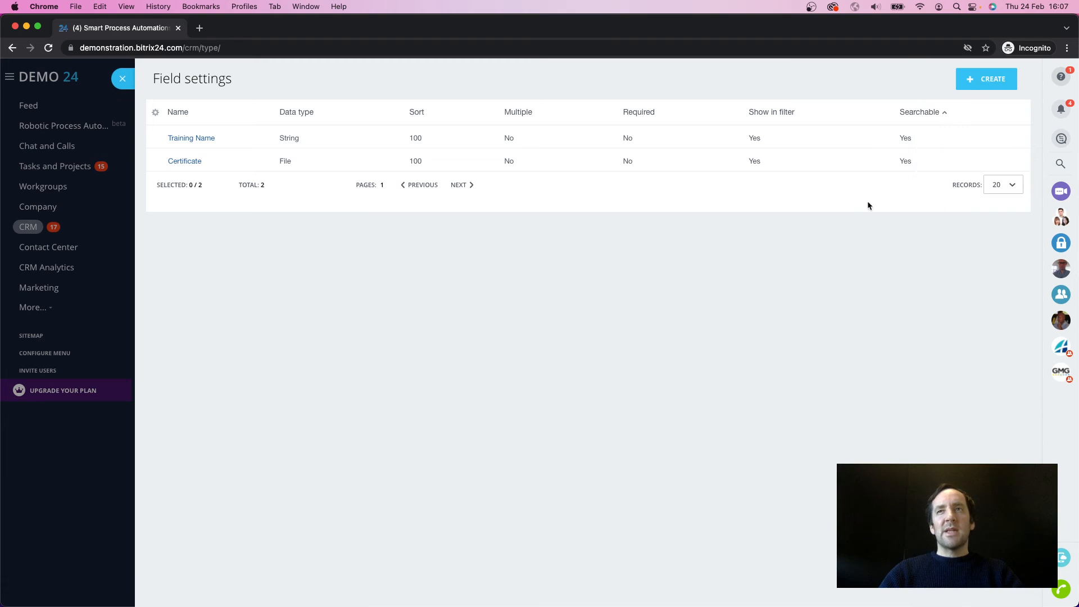
Step: Create a Date field with the ID suffix EXPIRATION and the name Expiration, and save it
click(994, 84)
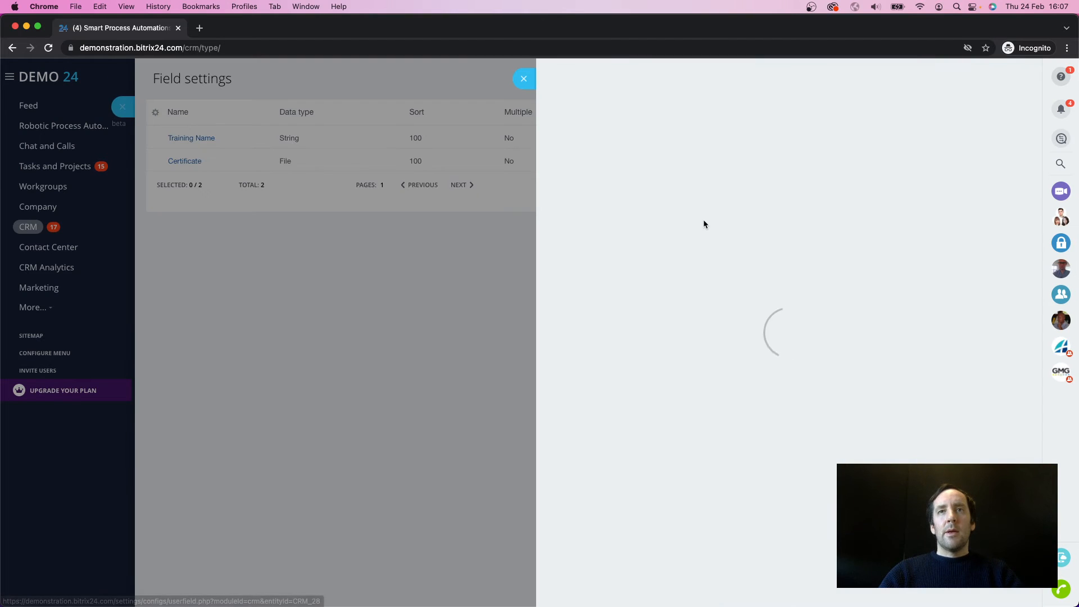
click(742, 135)
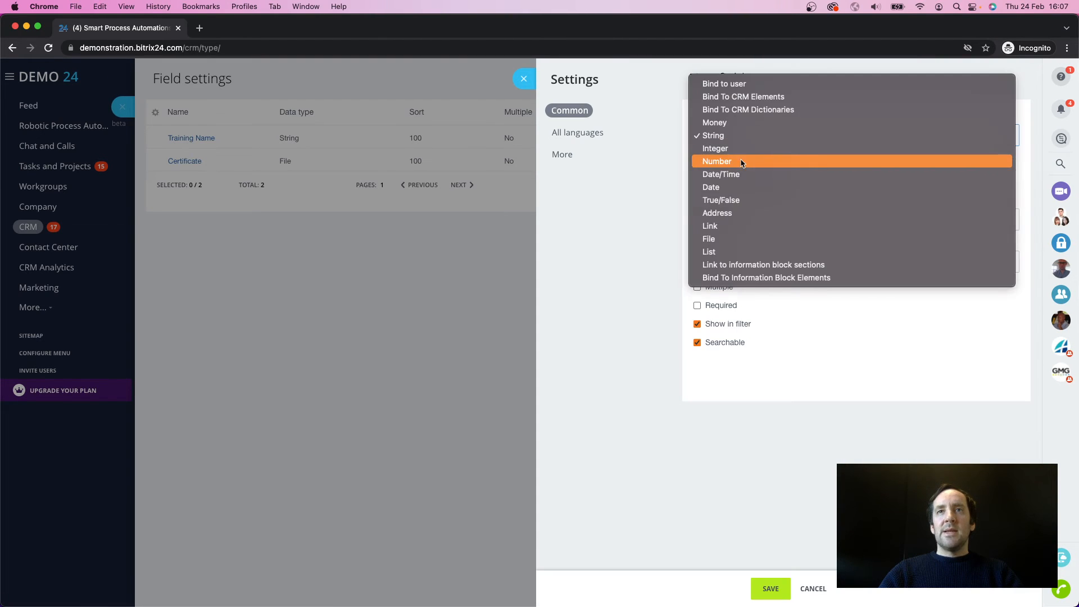
click(722, 187)
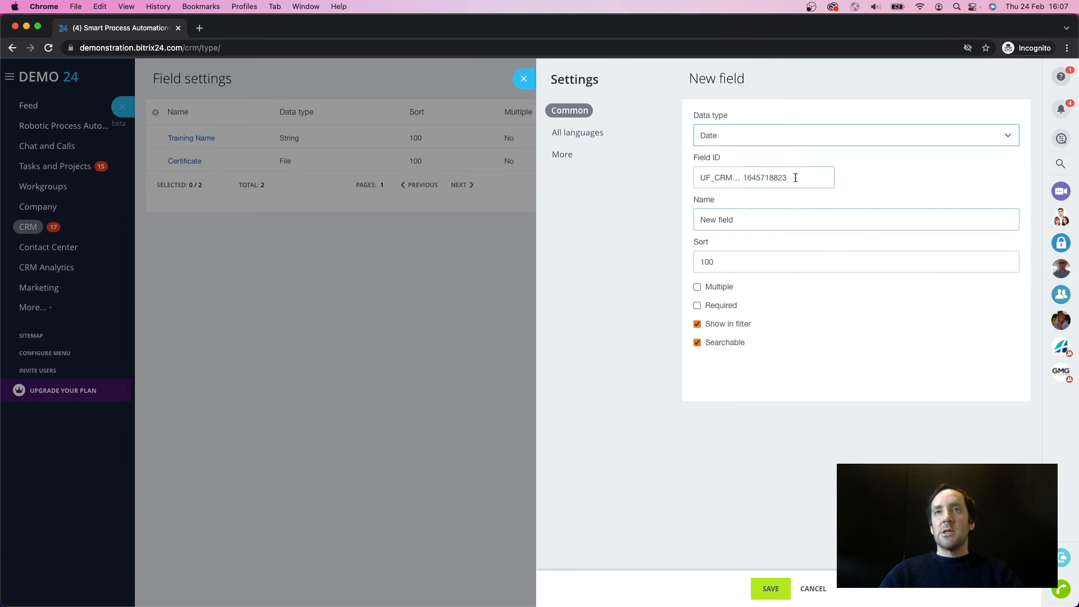
drag(793, 178, 717, 180)
text(EXPIRATUON)
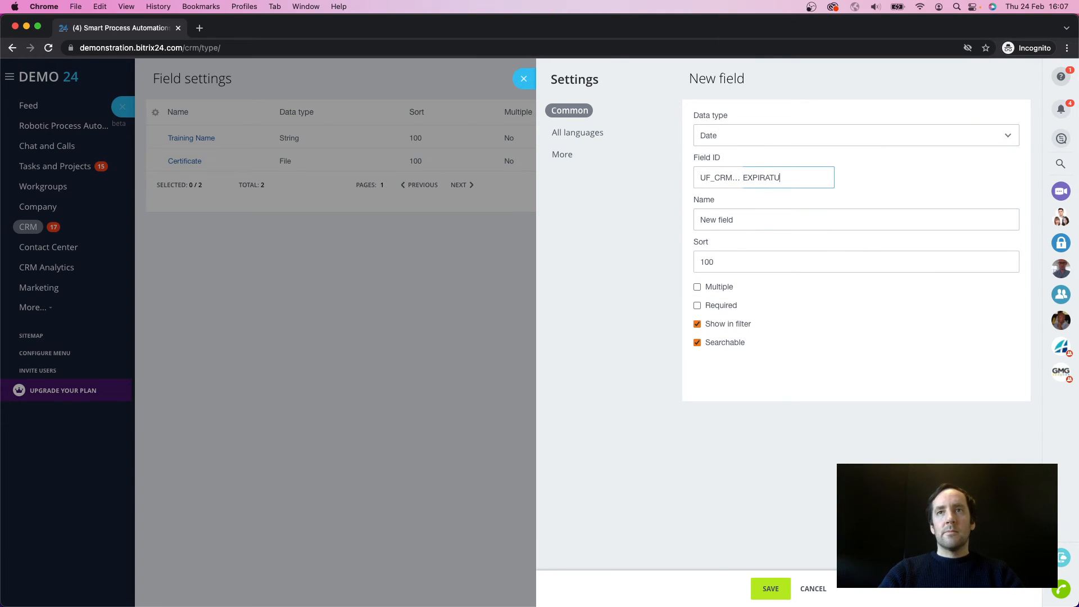
key(BackSpace)
key(BackSpace)
key(BackSpace)
text(ION)
key(Tab)
text(E)
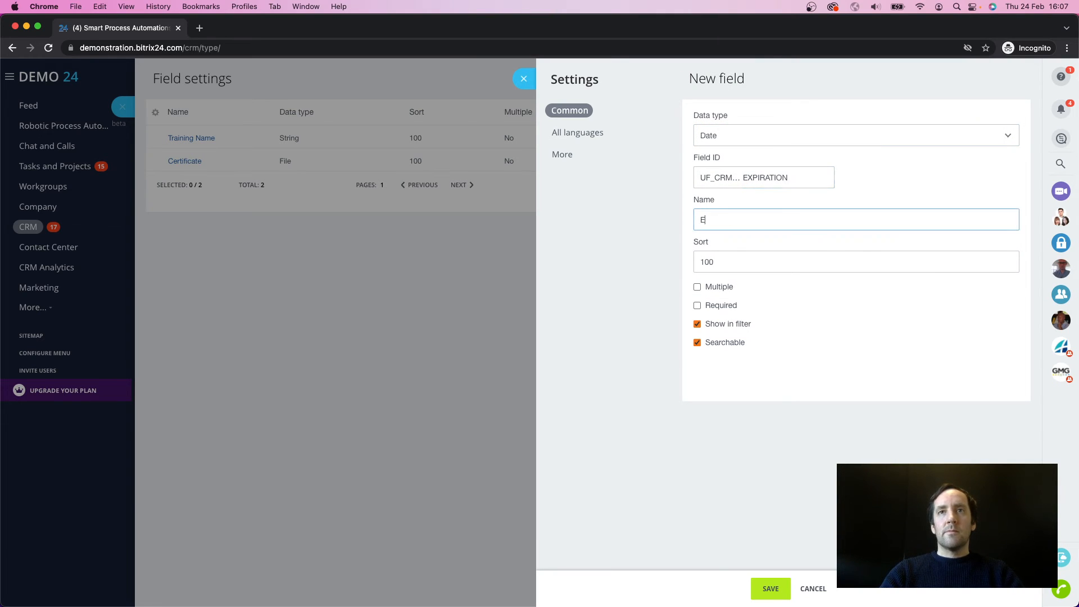
text(xpiration)
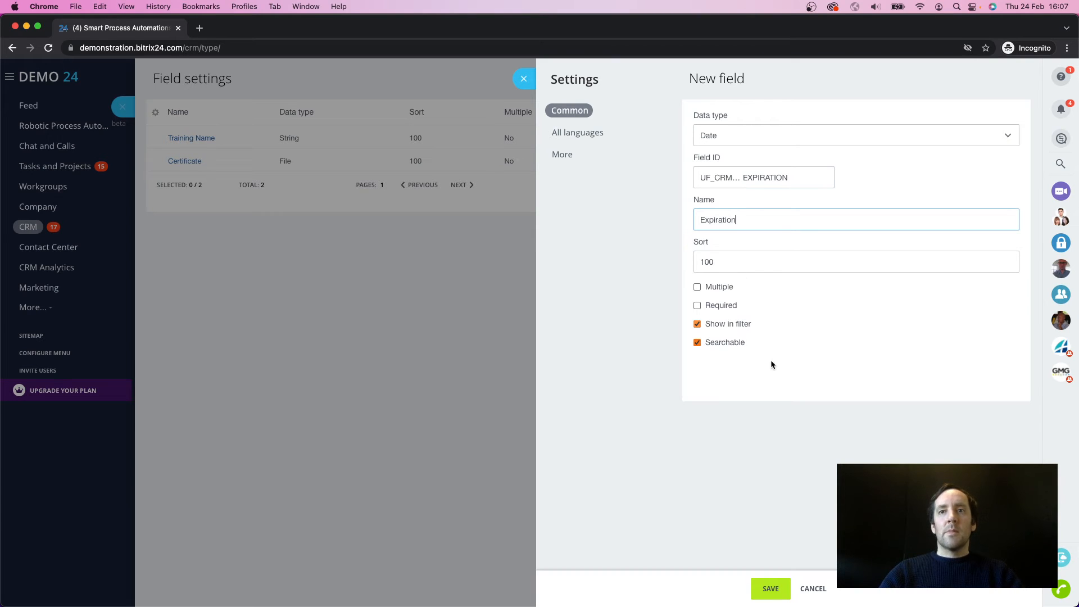
click(775, 585)
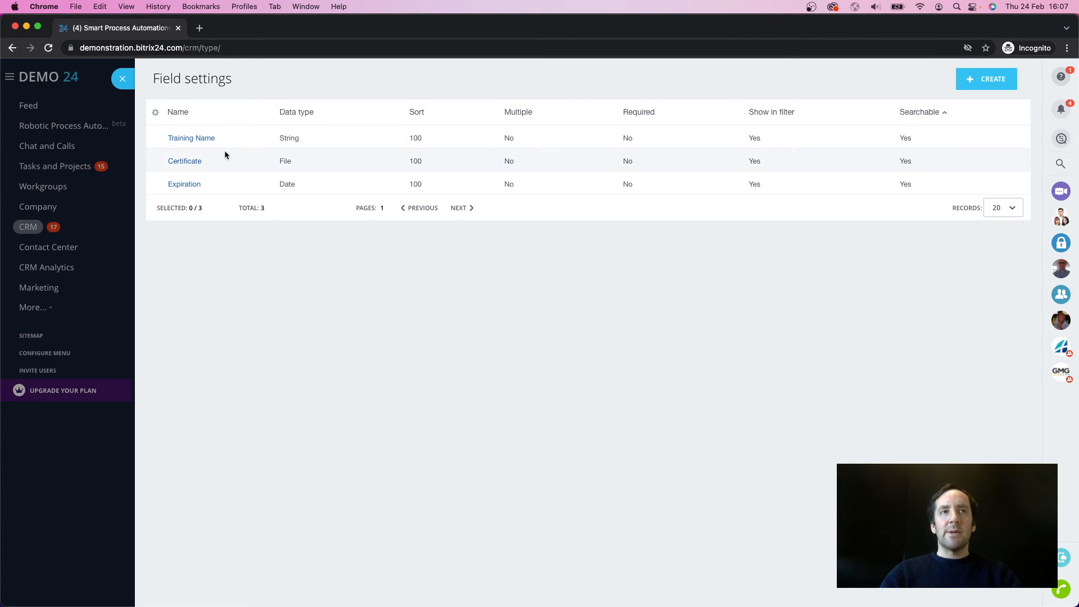
Step: Close the field settings, open the Health & Safety Training board and rename its Prepare stage to Time to Renew
click(123, 80)
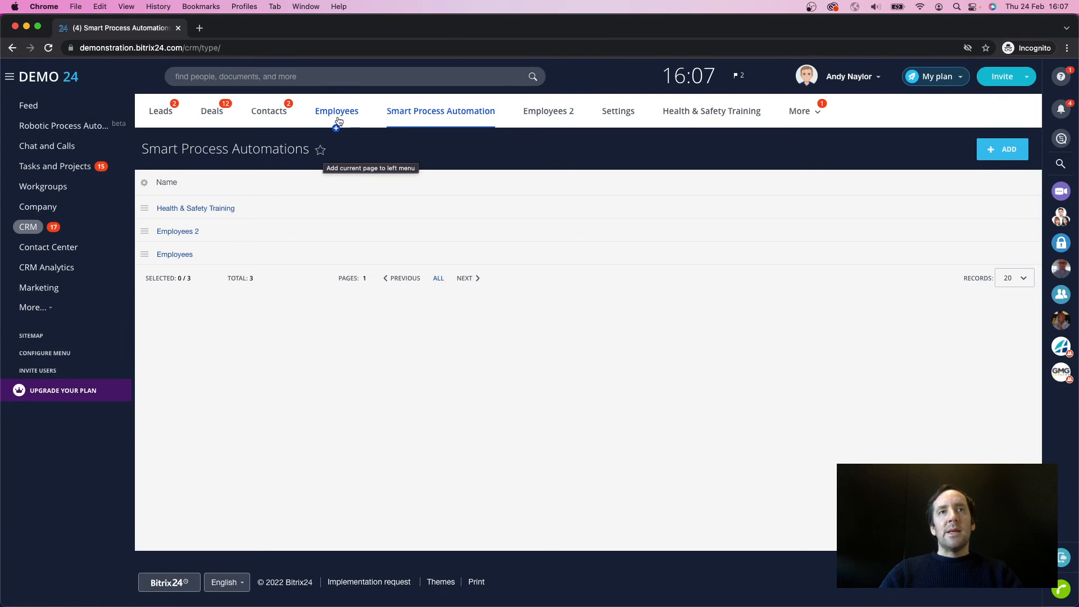
click(192, 211)
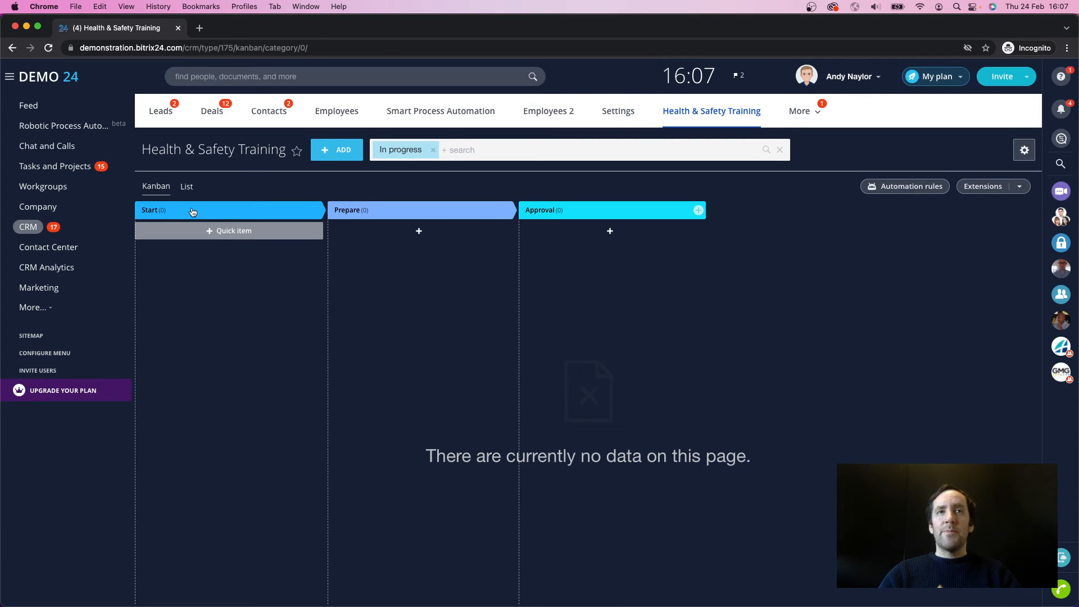
click(497, 210)
double_click(397, 211)
key(BackSpace)
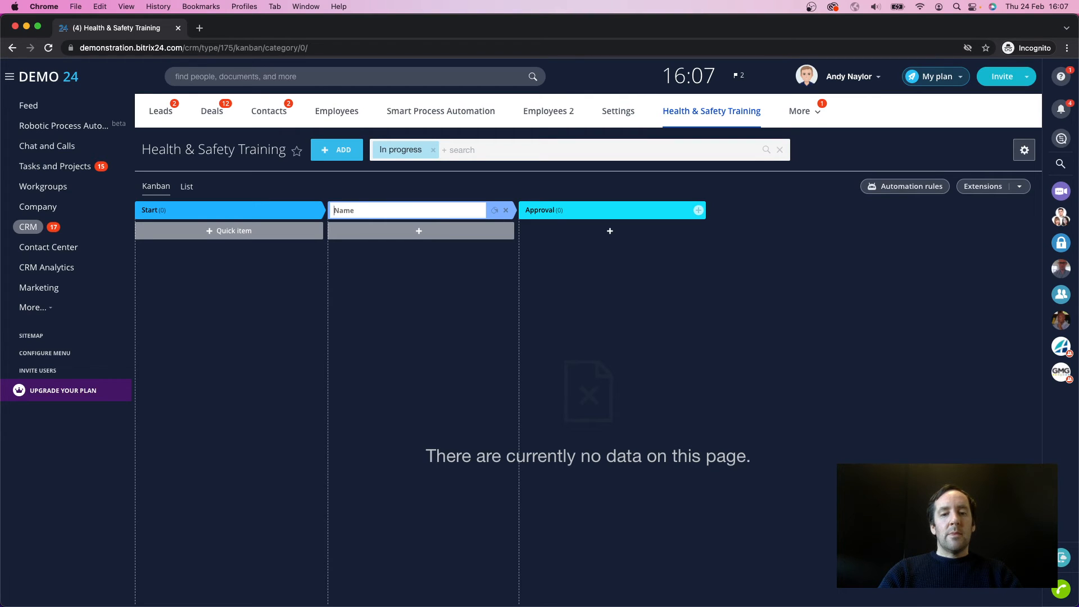
text(Time to)
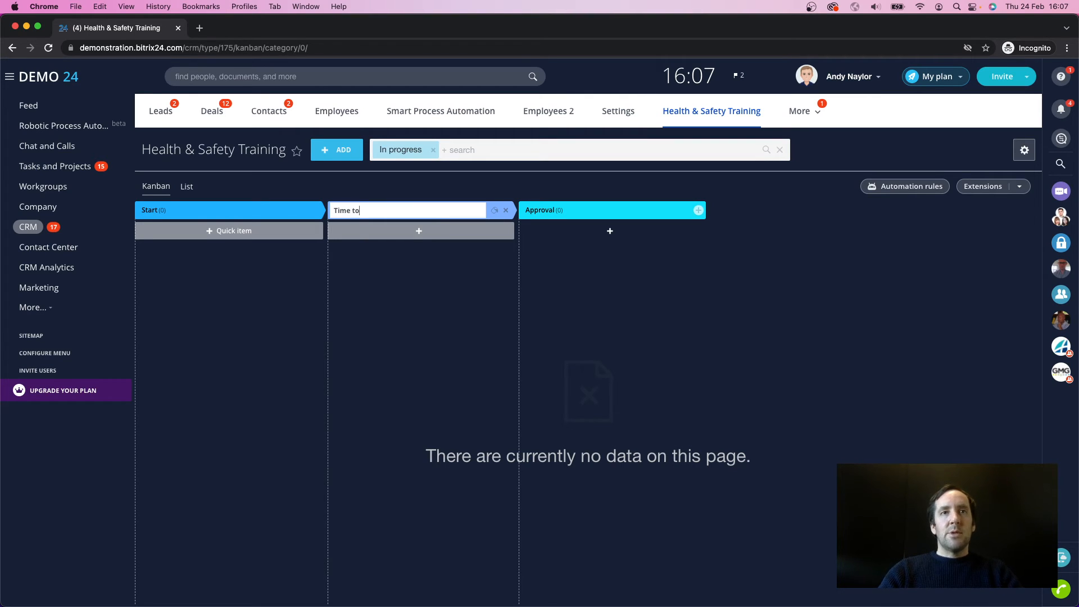
text( Renew)
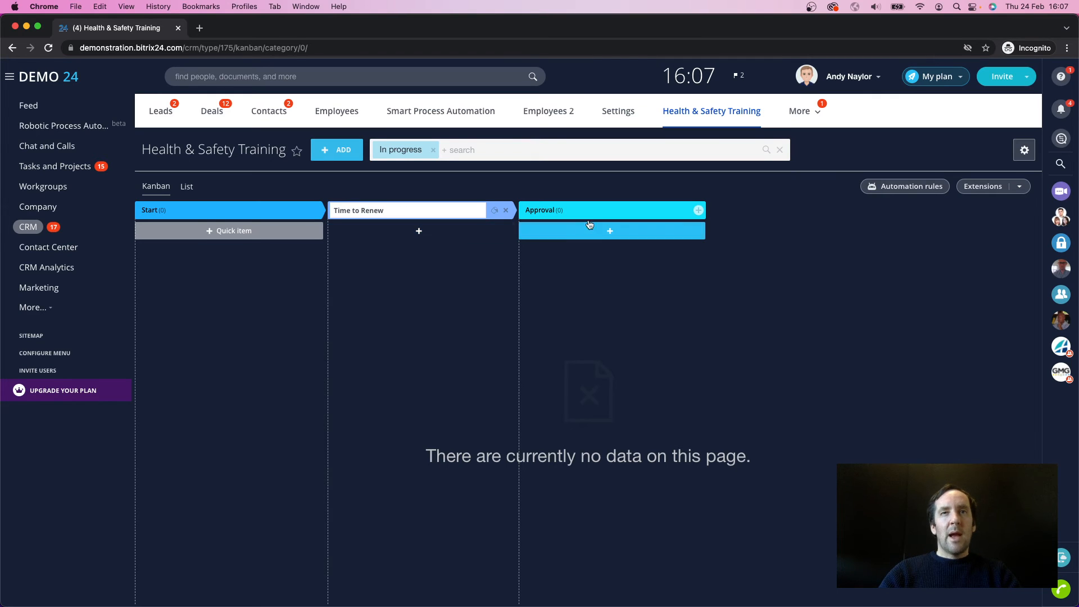
Step: Rename the Approval stage to Renewed
click(684, 210)
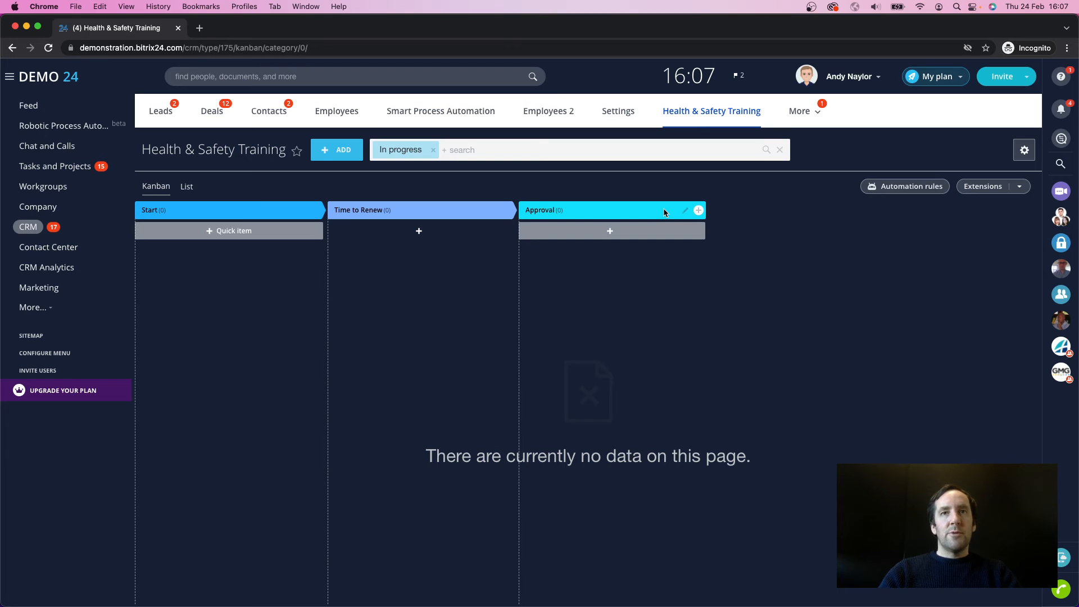
click(684, 210)
text(Renewed)
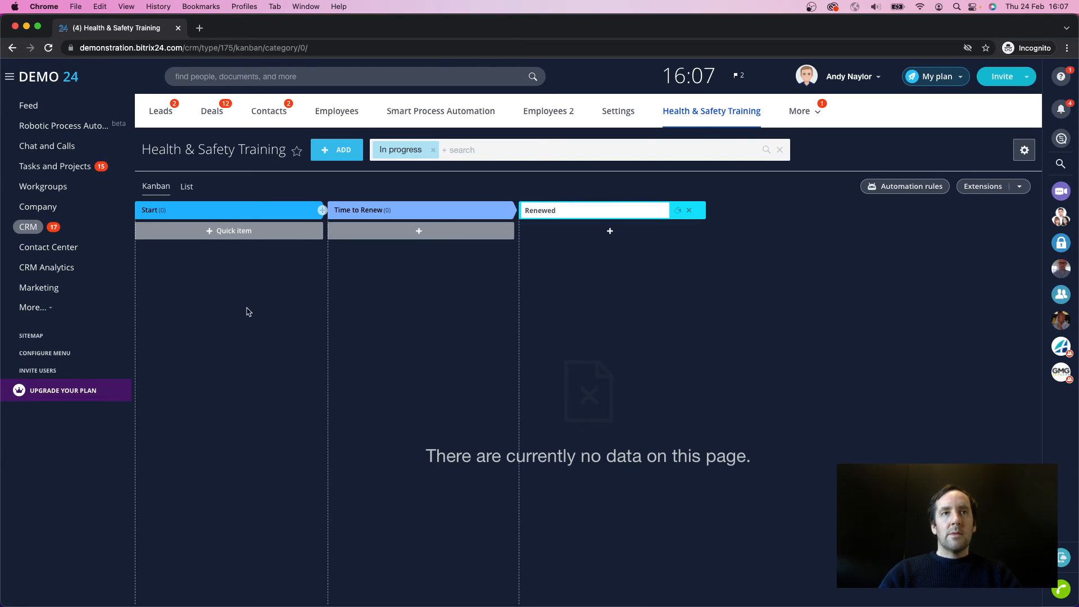
key(Return)
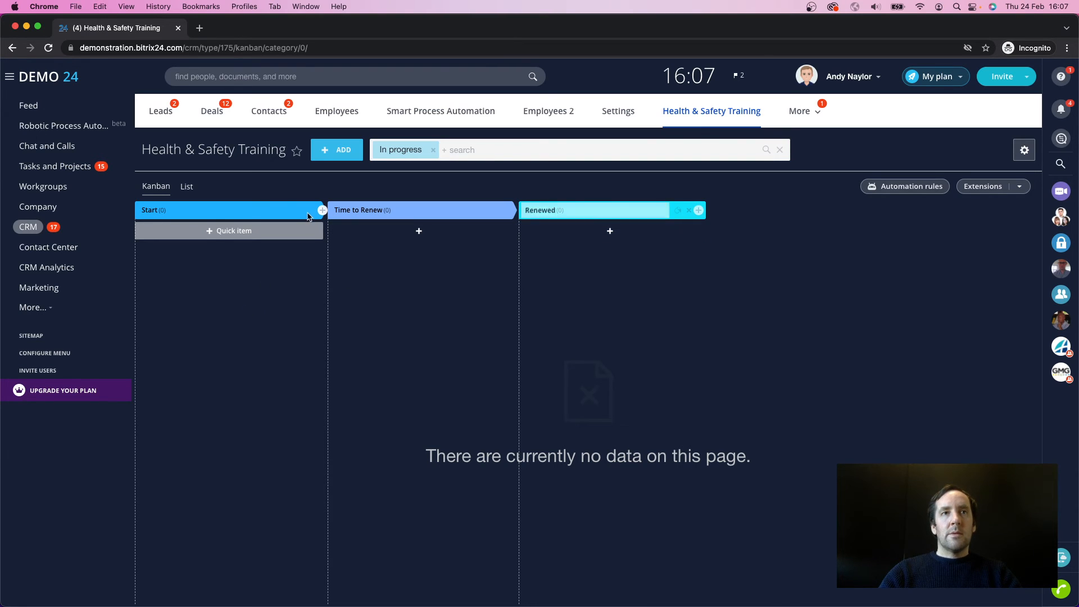
Step: Rename the Start stage to Training OK
click(309, 211)
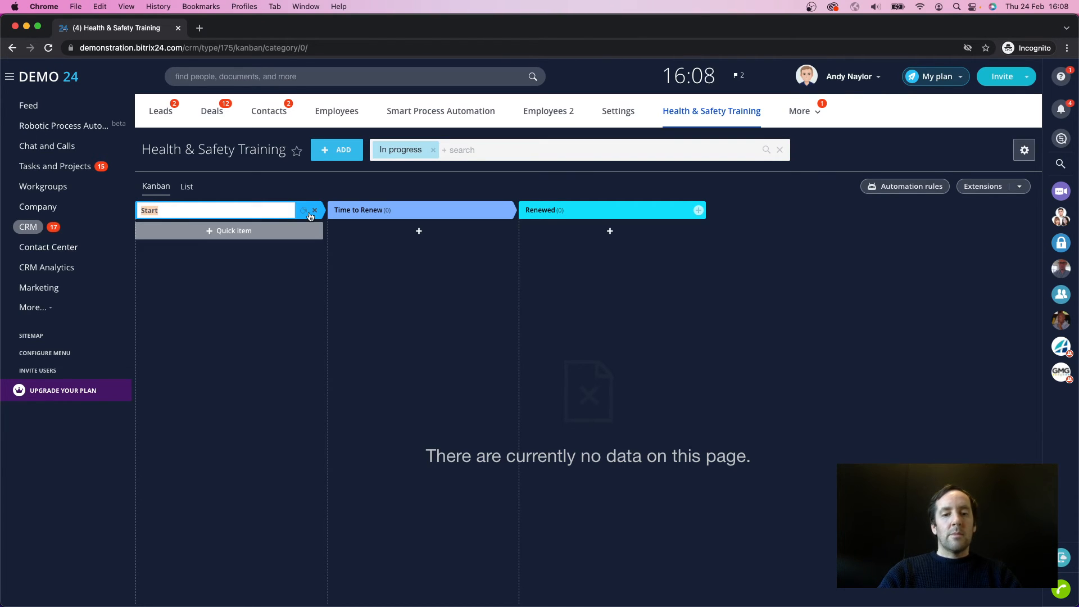
text(C)
key(BackSpace)
text(Trainin)
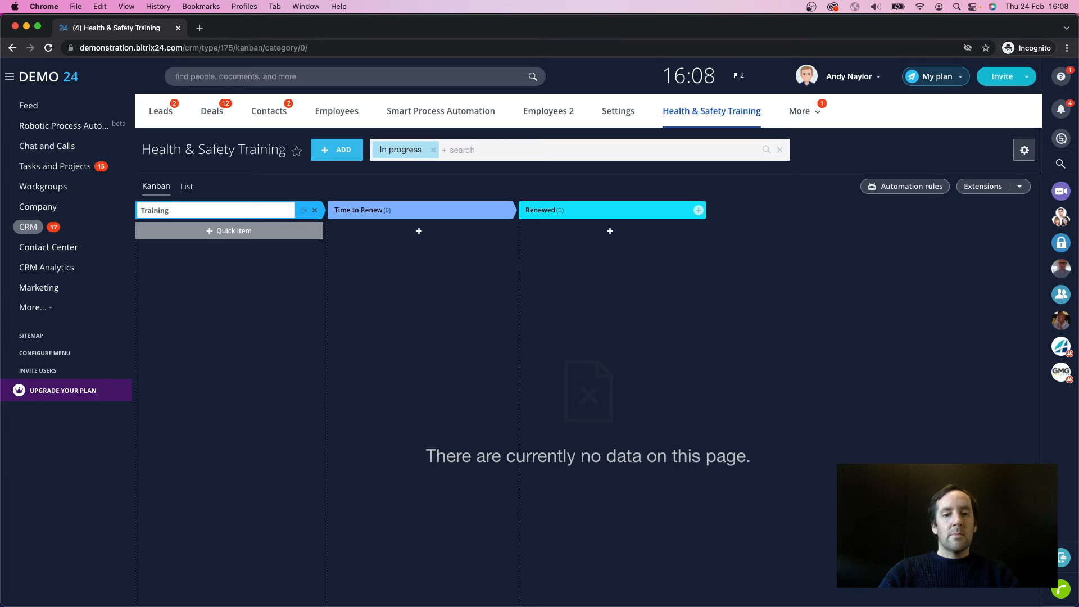
text(g)
key(Return)
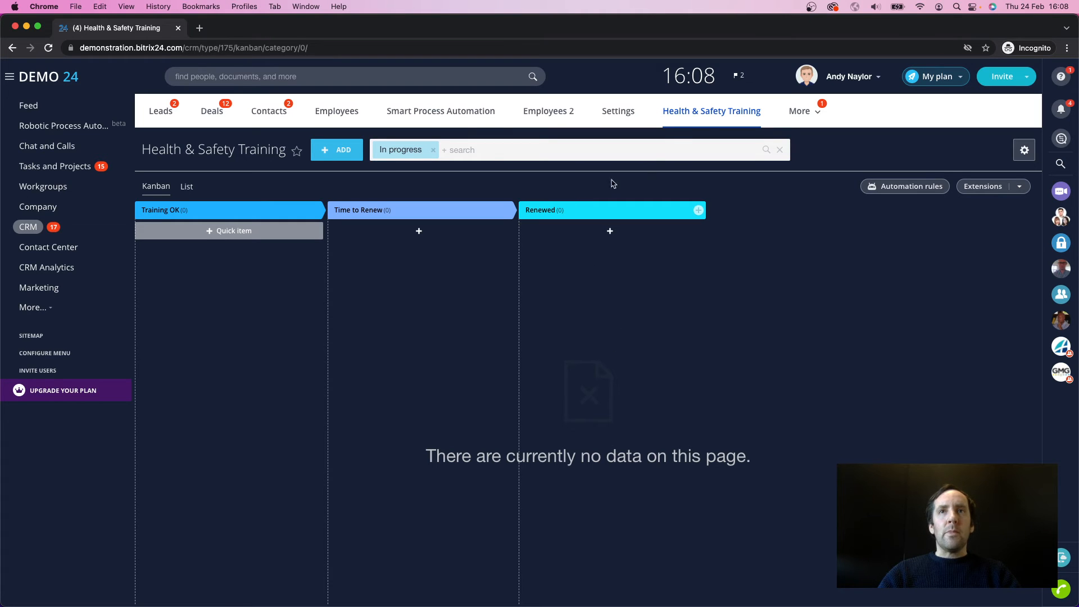
Step: Start a new Health & Safety Training item and rename the form's About Item section to ABOUT TRAINING
click(342, 151)
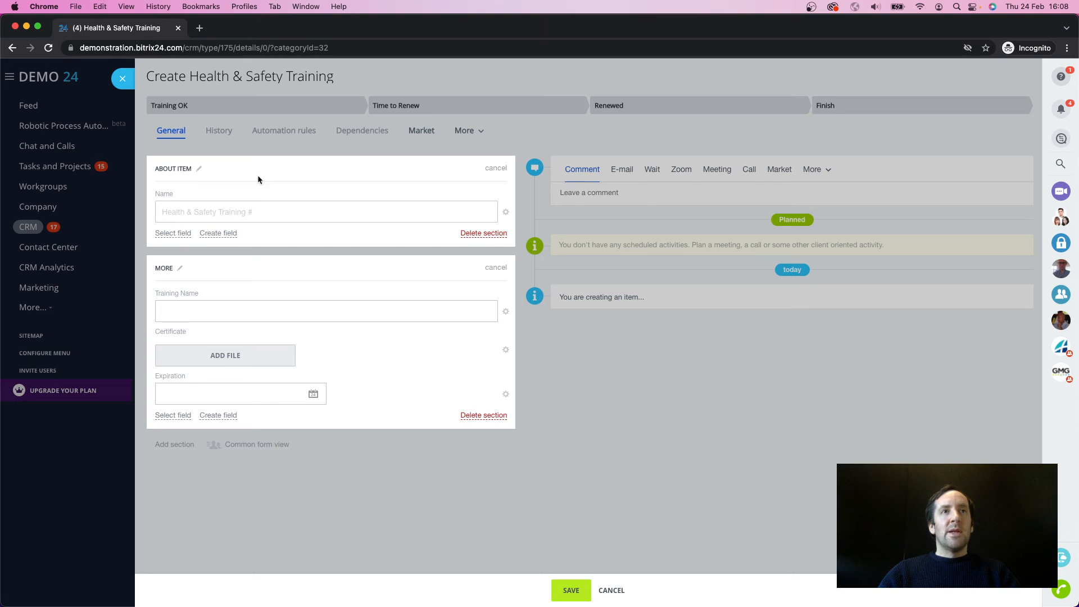
click(198, 169)
click(153, 169)
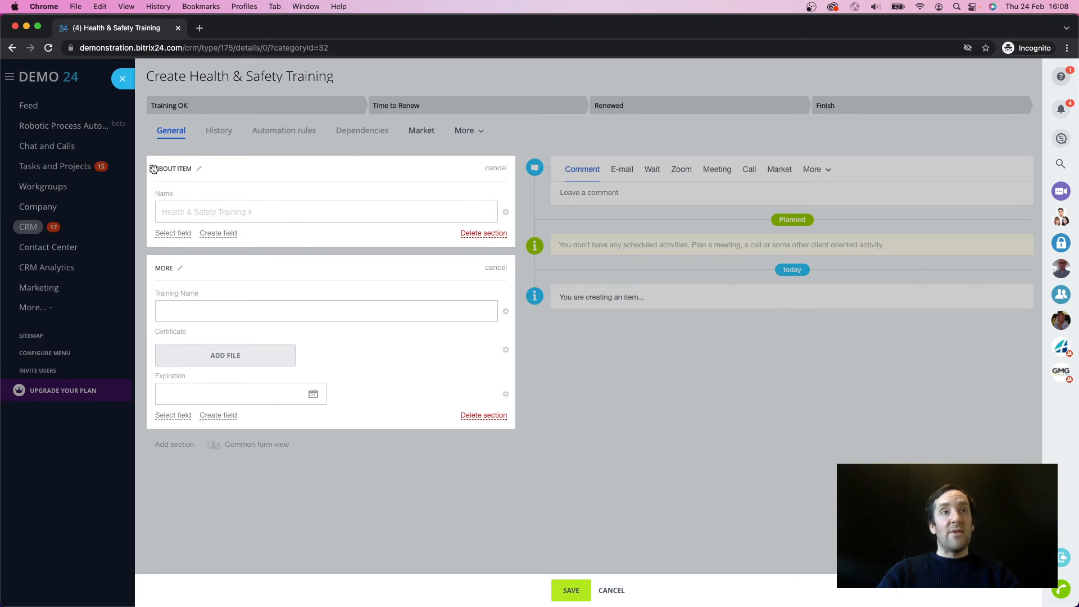
click(199, 169)
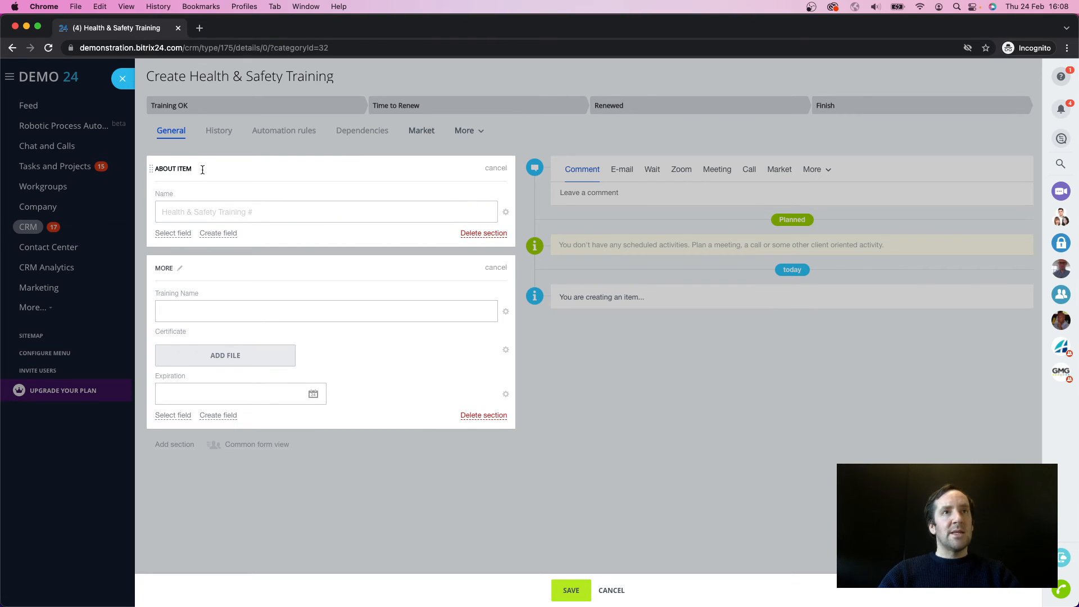
key(BackSpace)
key(BackSpace)
text(TRA)
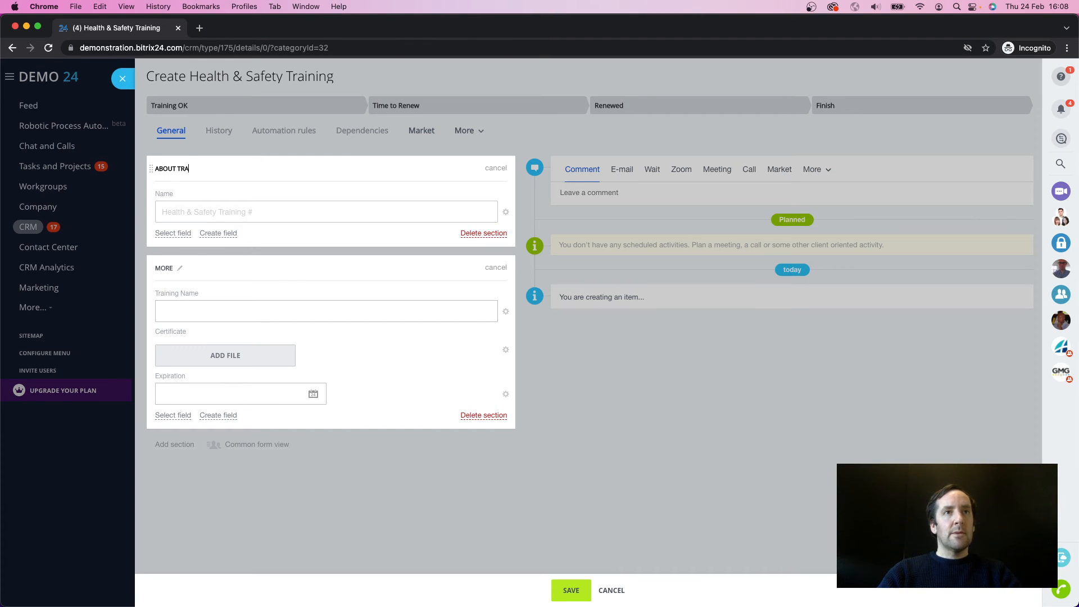
text(INING)
key(Return)
Step: Hide the Training Name field and rename the More section to CERTIFICATION AND EXPIRATION DATE
click(508, 315)
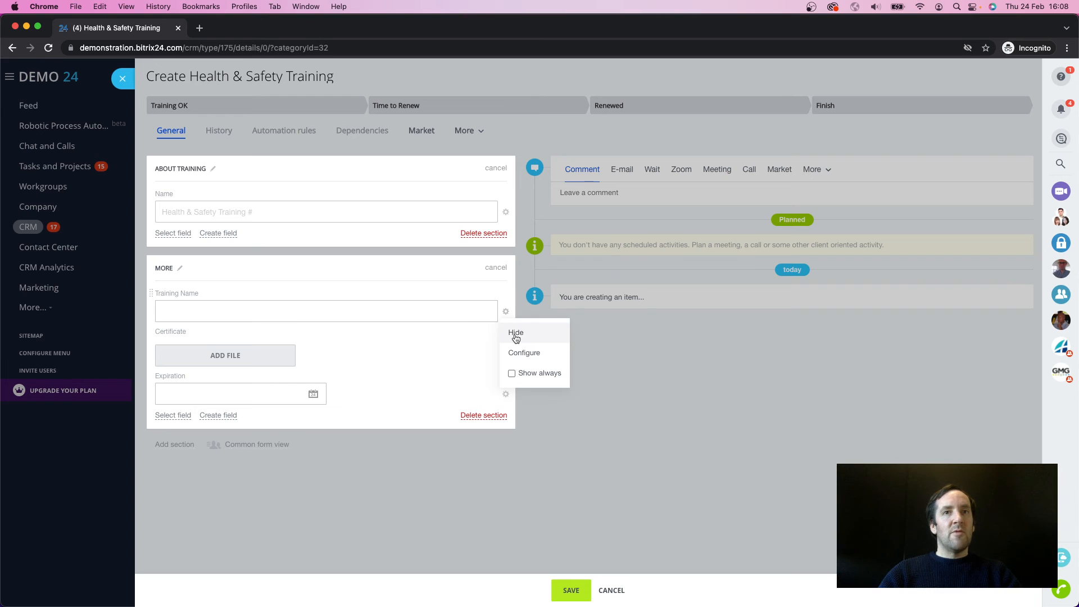
click(514, 332)
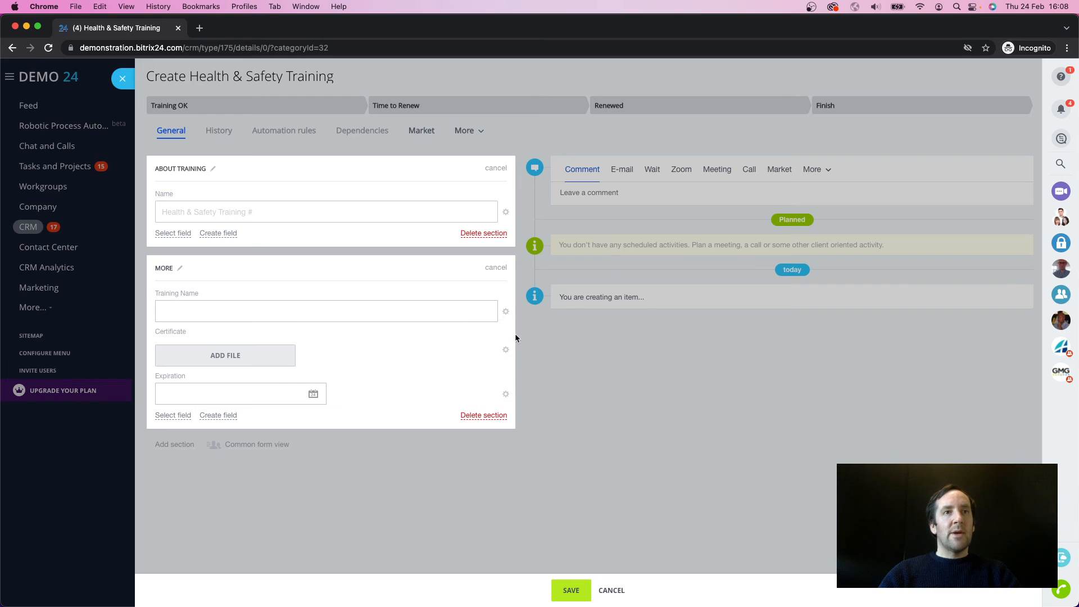
click(178, 268)
text(CE)
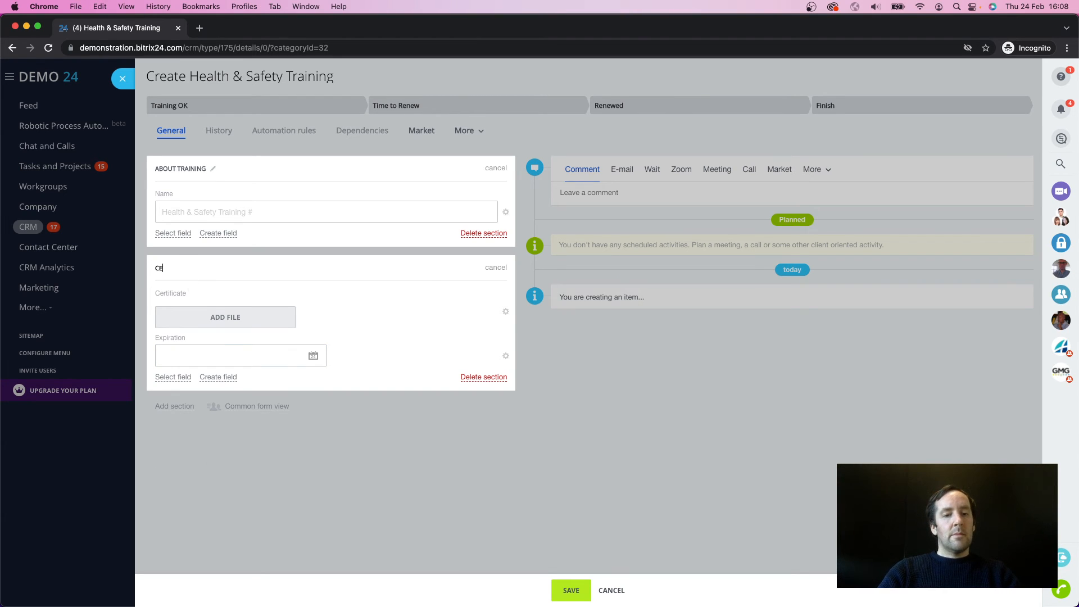
text(RTIFICATION AND)
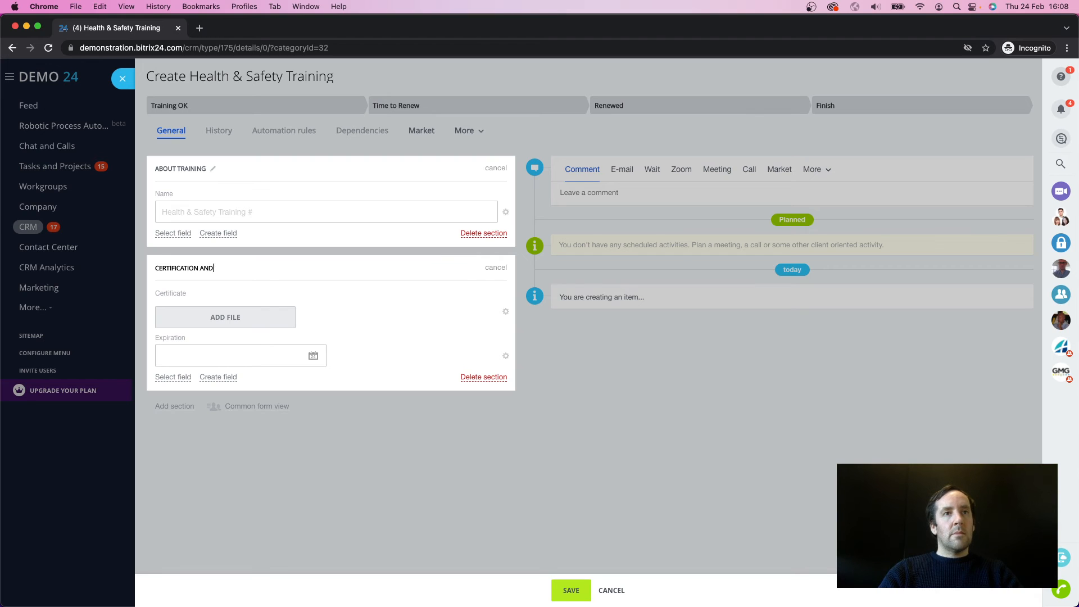
text( EXPIRATION DATE)
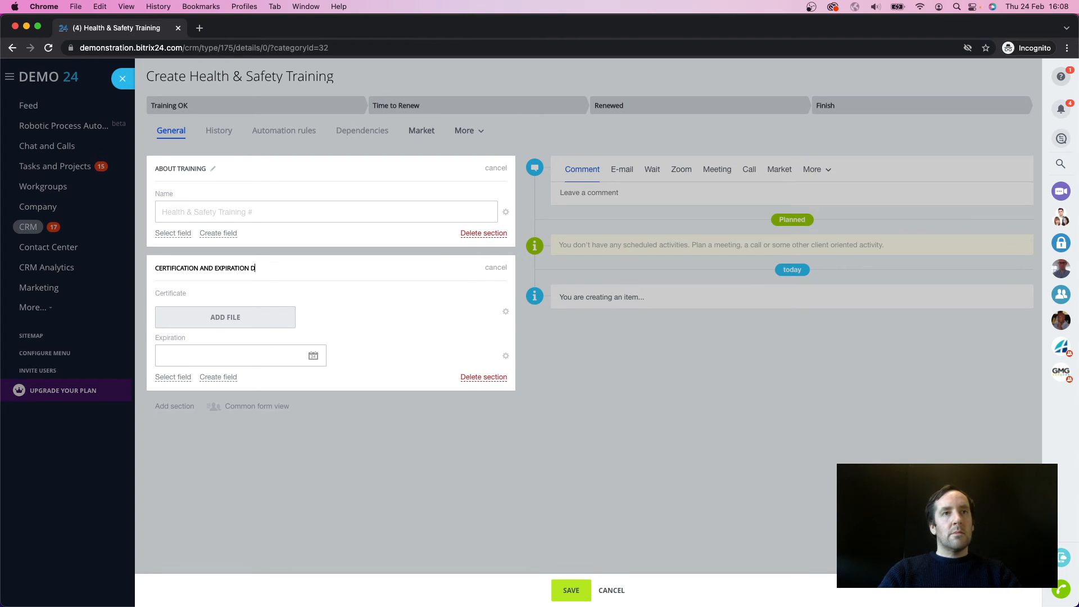
key(Return)
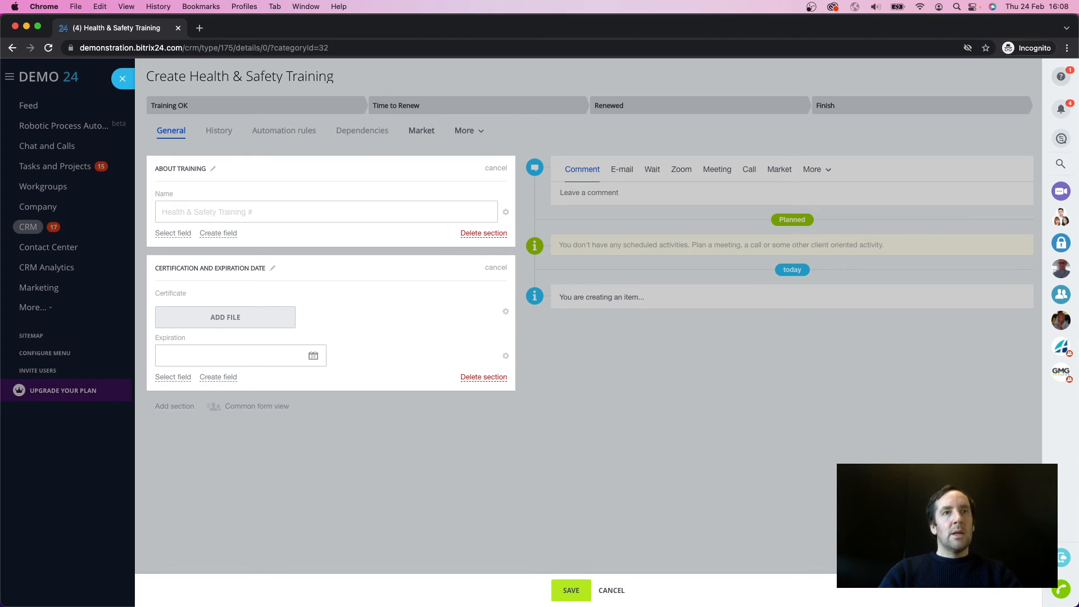
Step: Set the Expiration, Certificate and Name fields to always show on the form
click(506, 358)
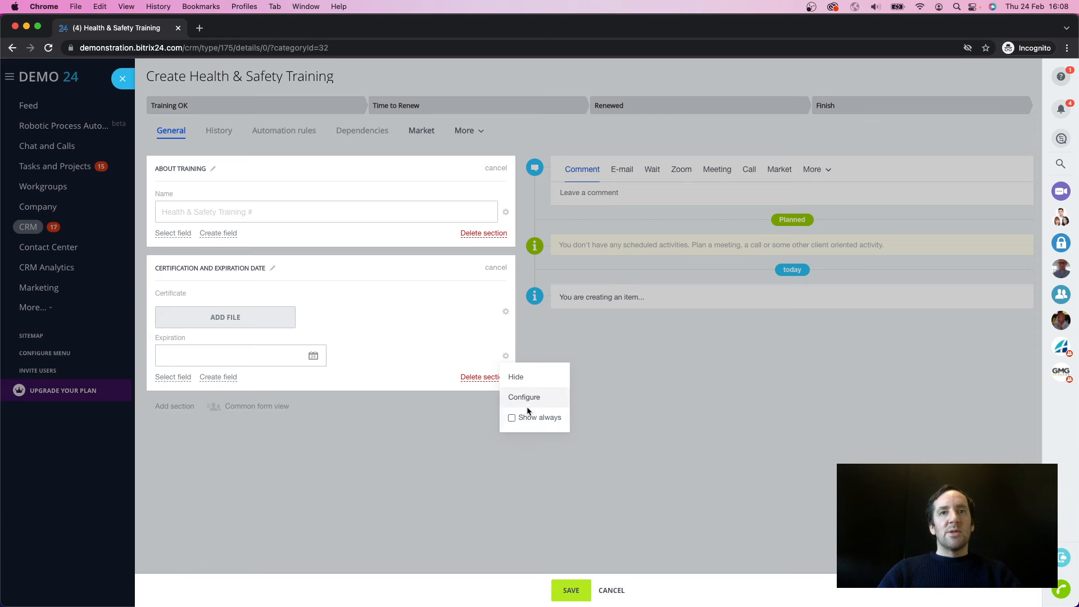
click(506, 312)
click(506, 212)
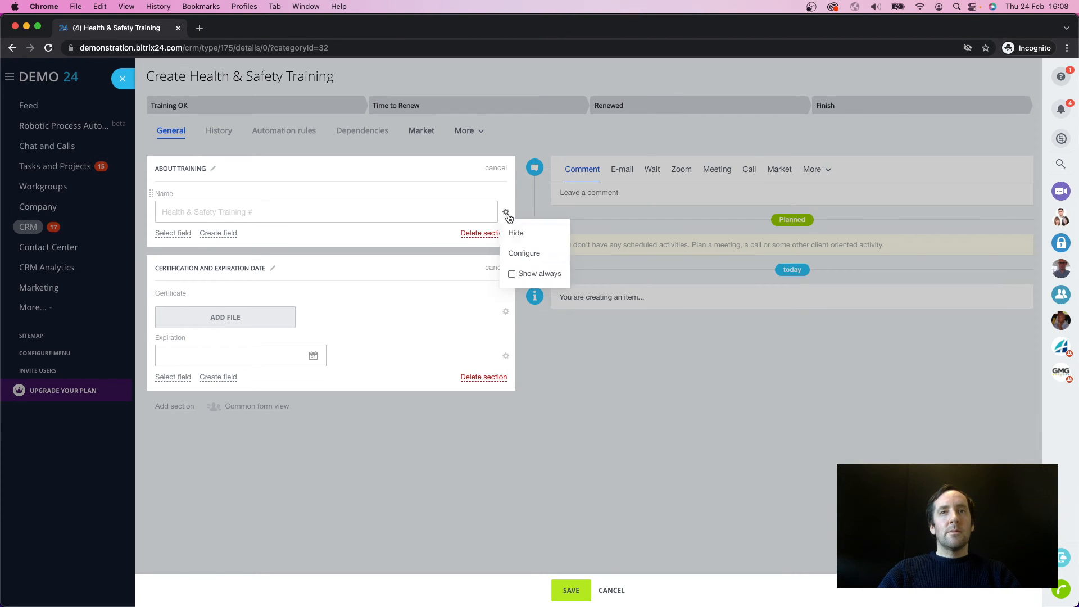
Step: Add the Employees 2 field to the About Training section and set it to always show
click(173, 233)
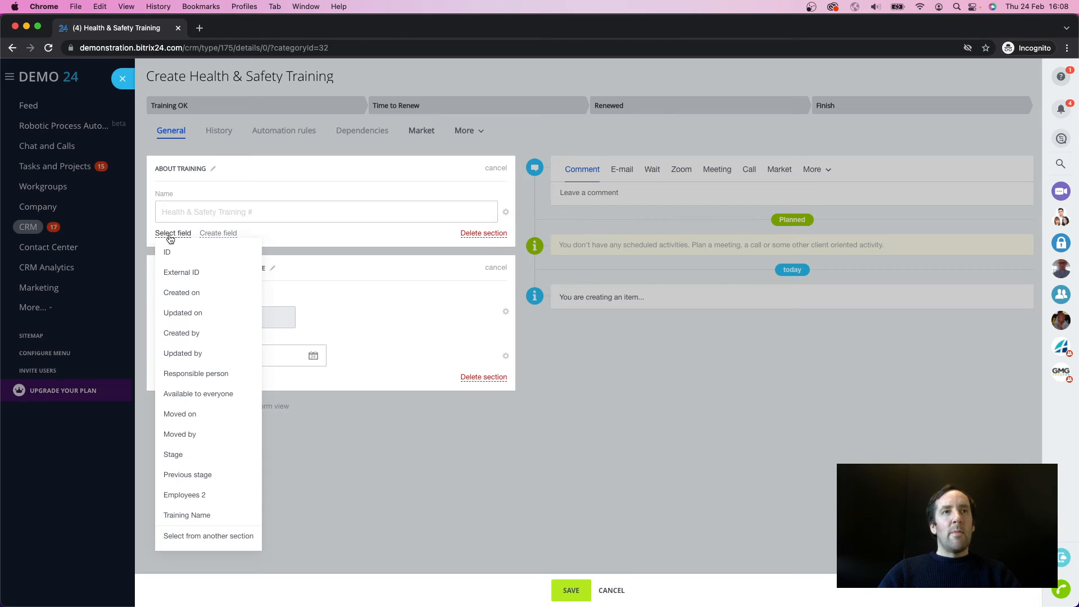
click(188, 495)
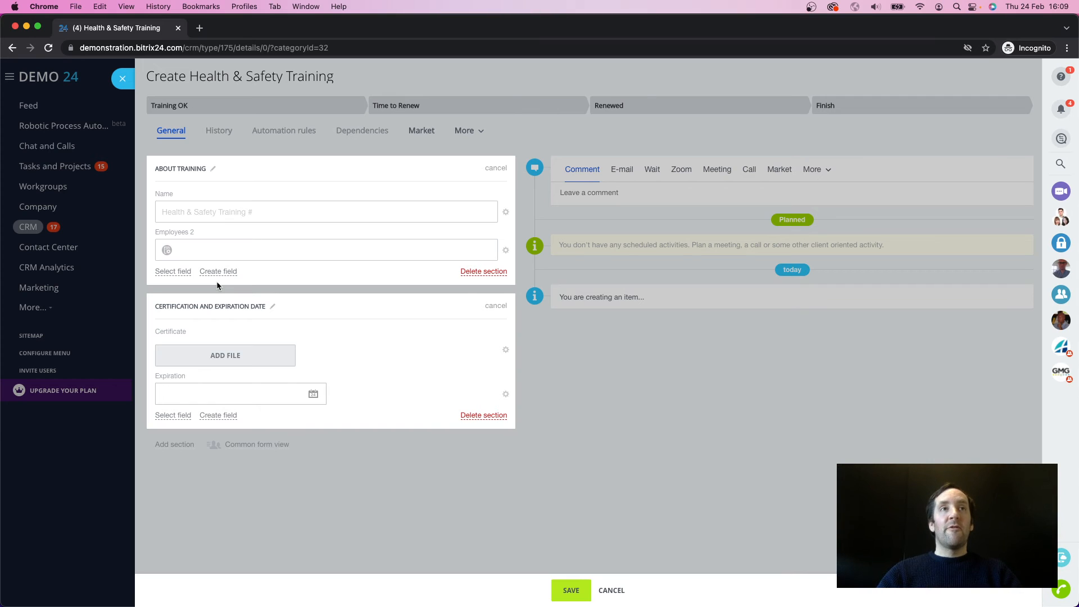
click(506, 250)
click(512, 311)
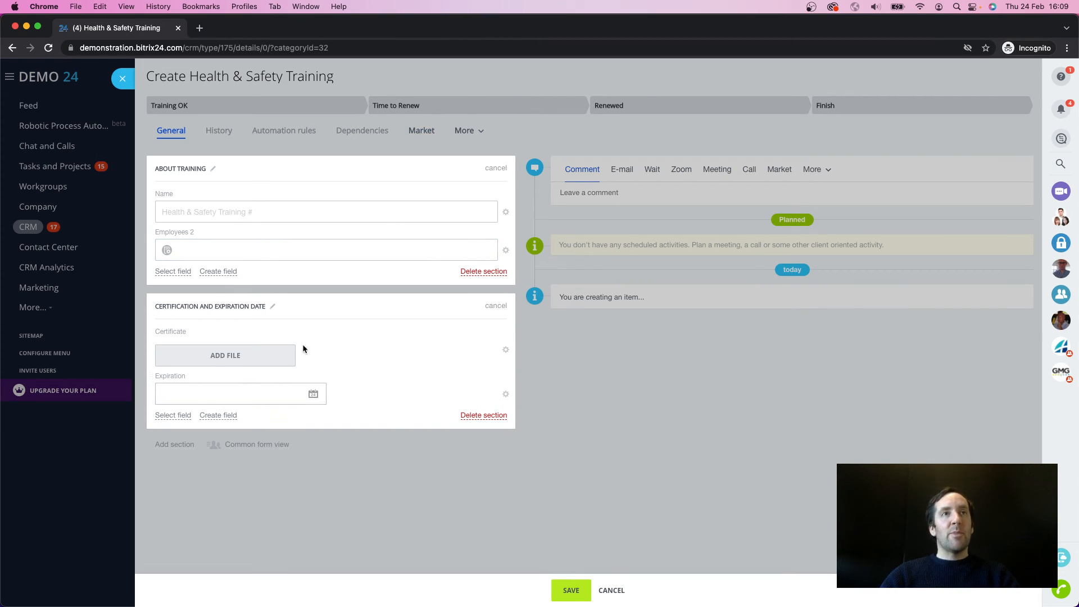
Step: Start a new Health & Safety Training item and name it Health & Safety 2022
click(124, 82)
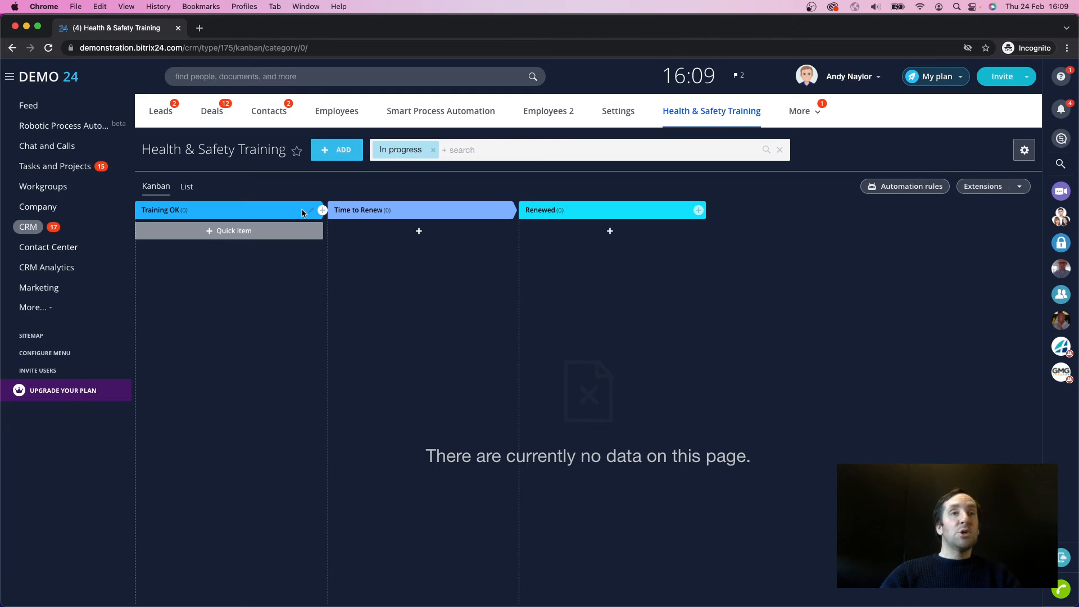
click(344, 150)
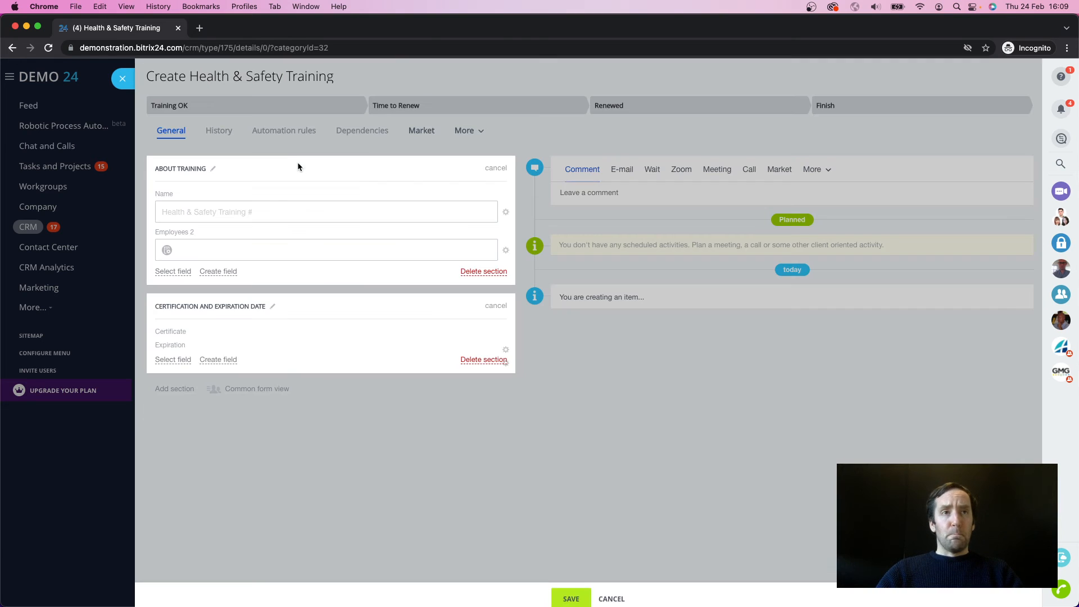
click(219, 210)
text(Tra)
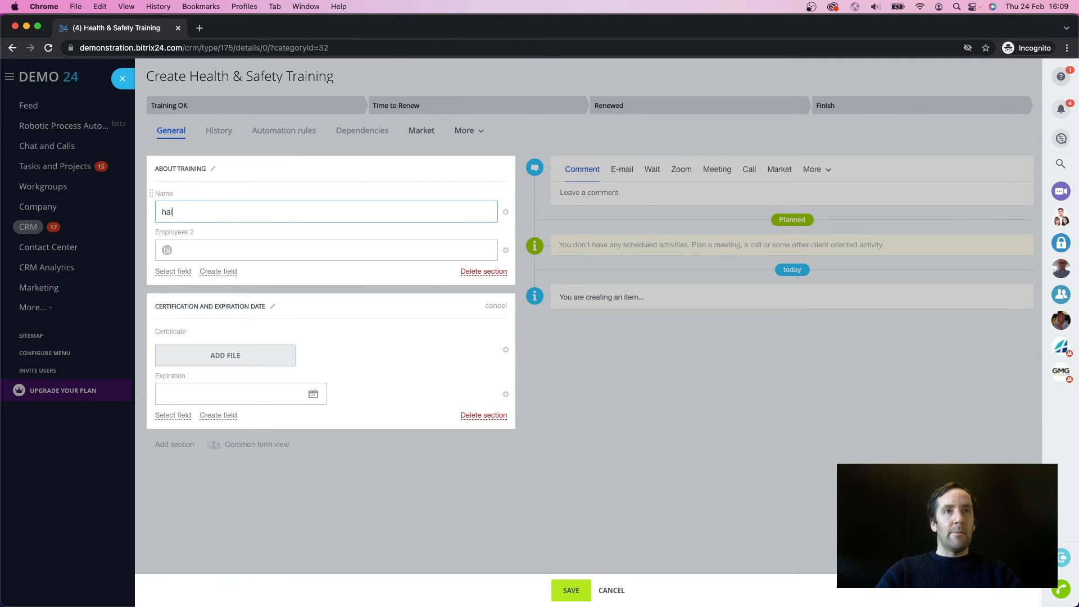
key(BackSpace)
key(BackSpace)
key(BackSpace)
text(Health )
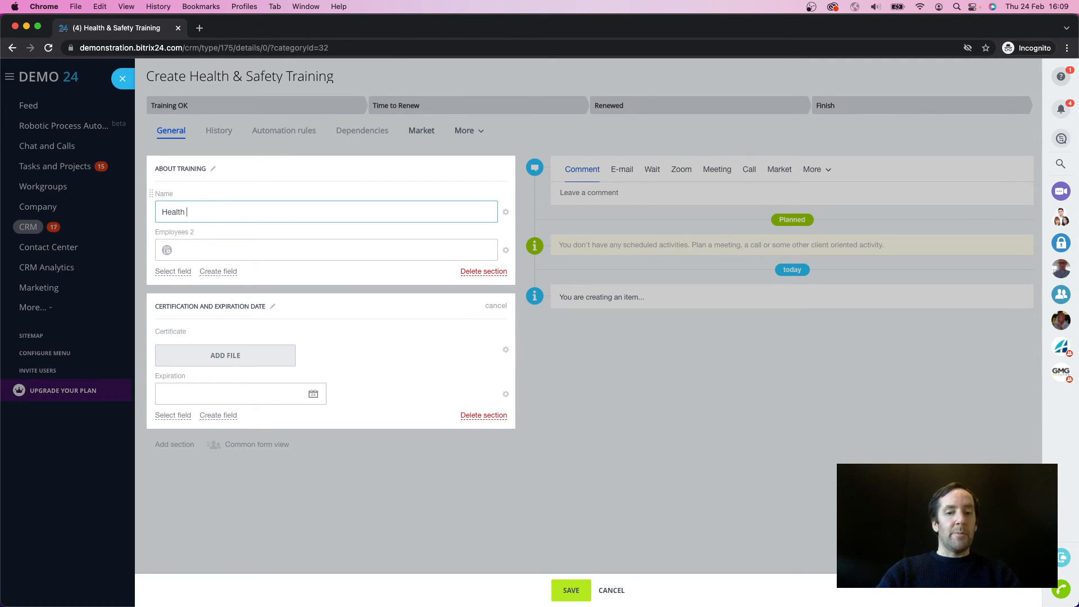
text(& Safety 2022)
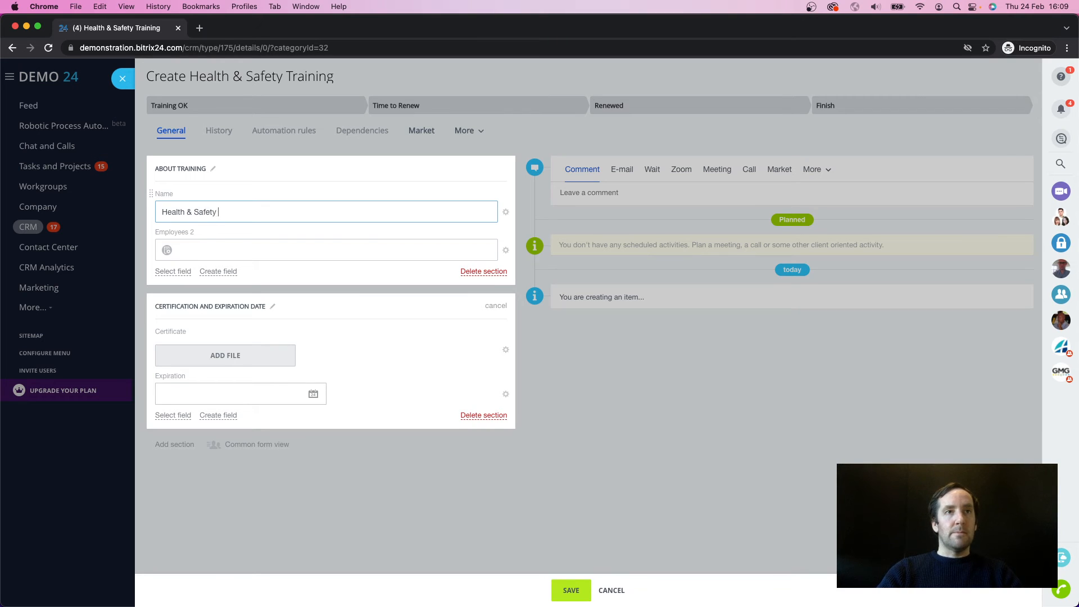
Step: Link the training item to the first listed employee in Employees 2 and attach Health-And-Safety-Certificate.pdf as its certificate
click(236, 251)
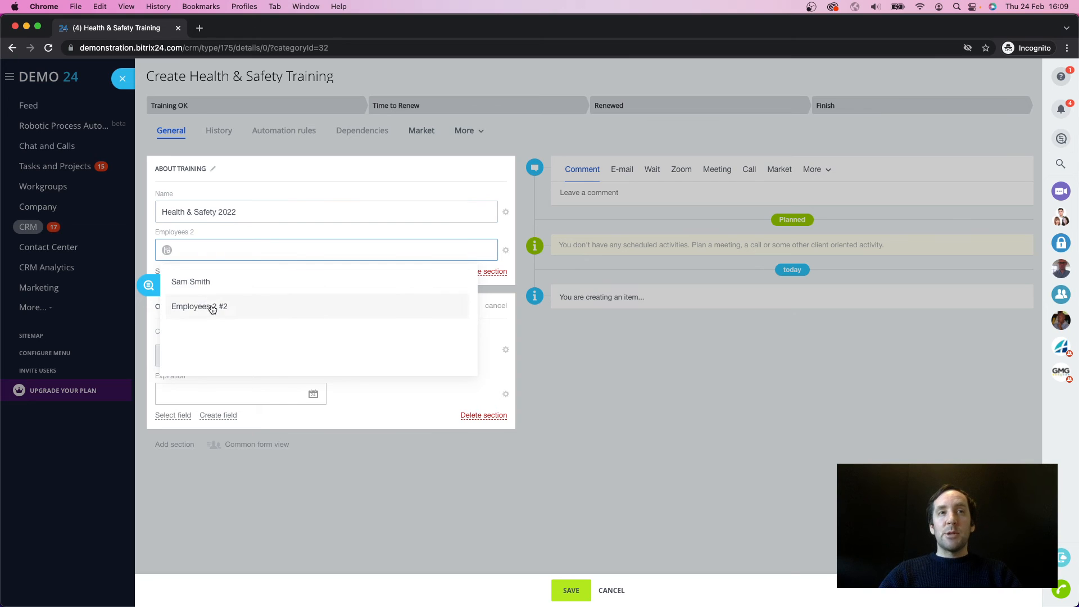
click(193, 287)
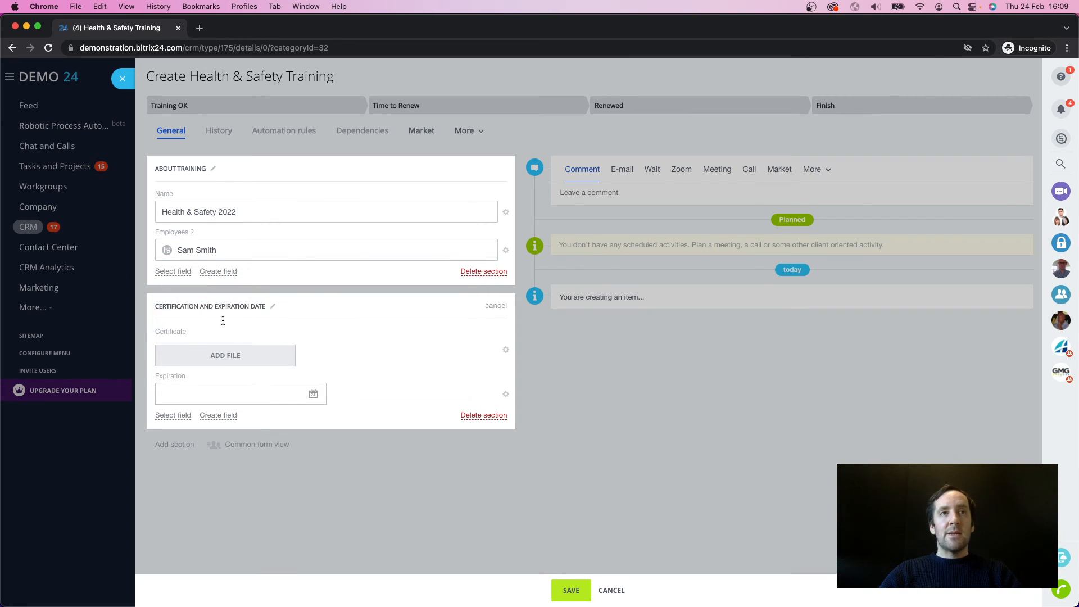
click(215, 354)
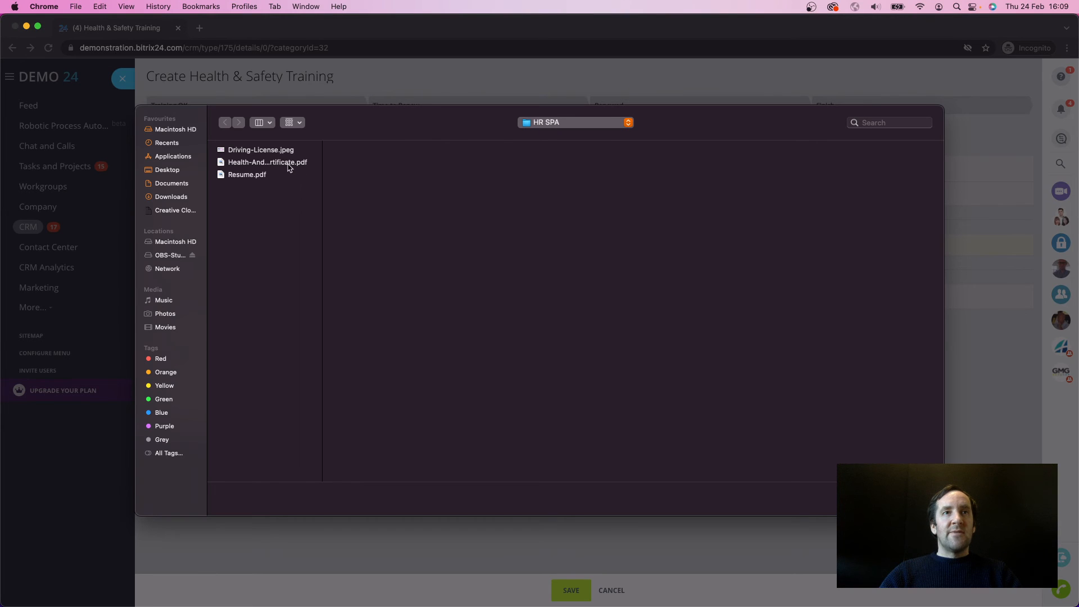
click(288, 164)
double_click(287, 163)
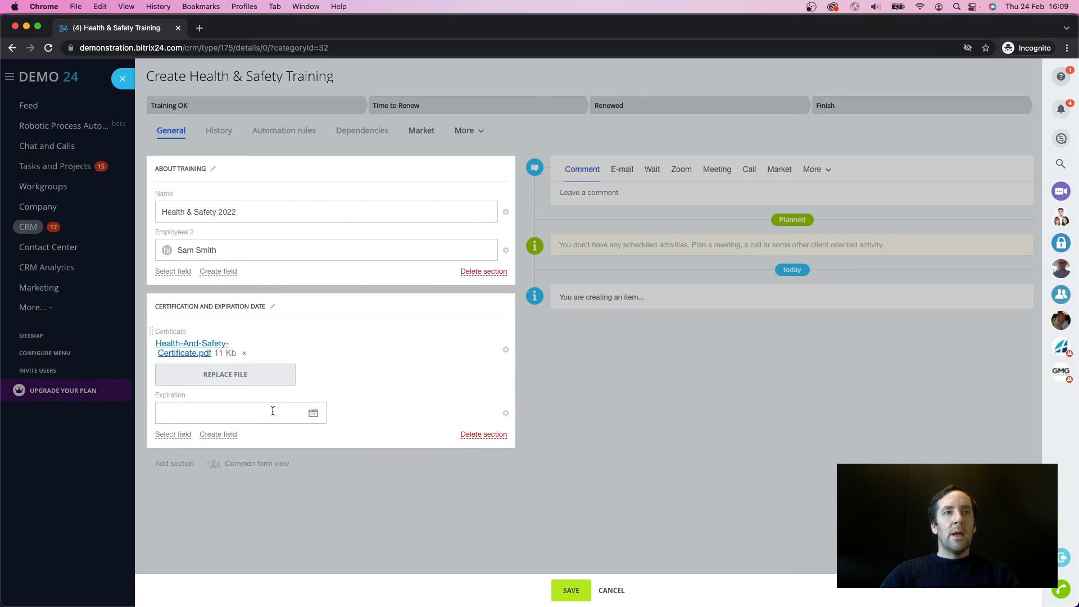
Step: Set the training item's expiration date to 10/31/2022 and save the item
click(313, 413)
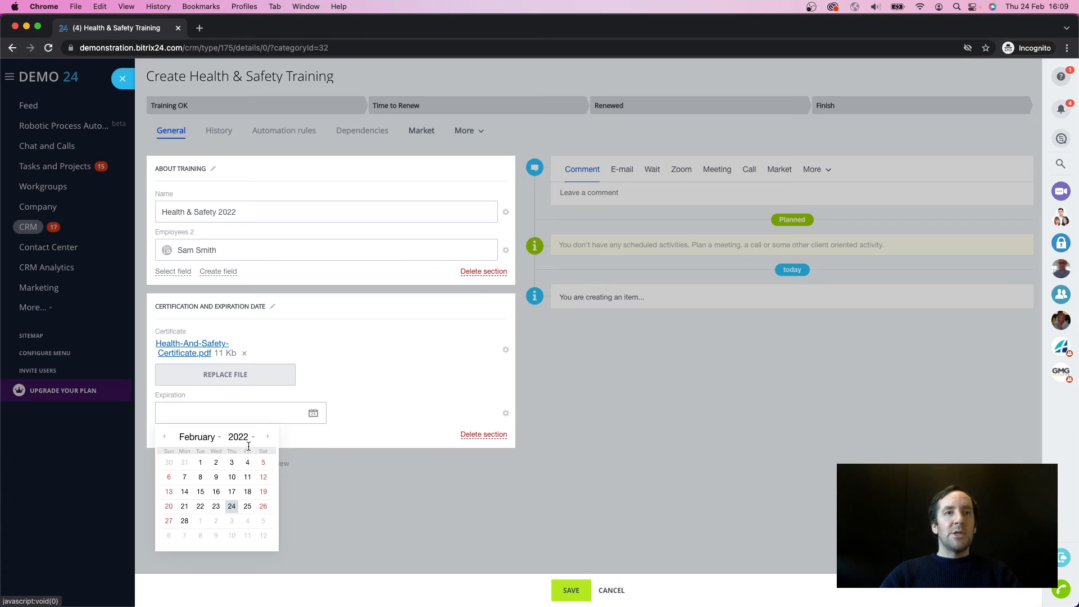
click(267, 437)
click(267, 436)
click(267, 437)
click(267, 437)
click(268, 437)
click(267, 437)
click(268, 437)
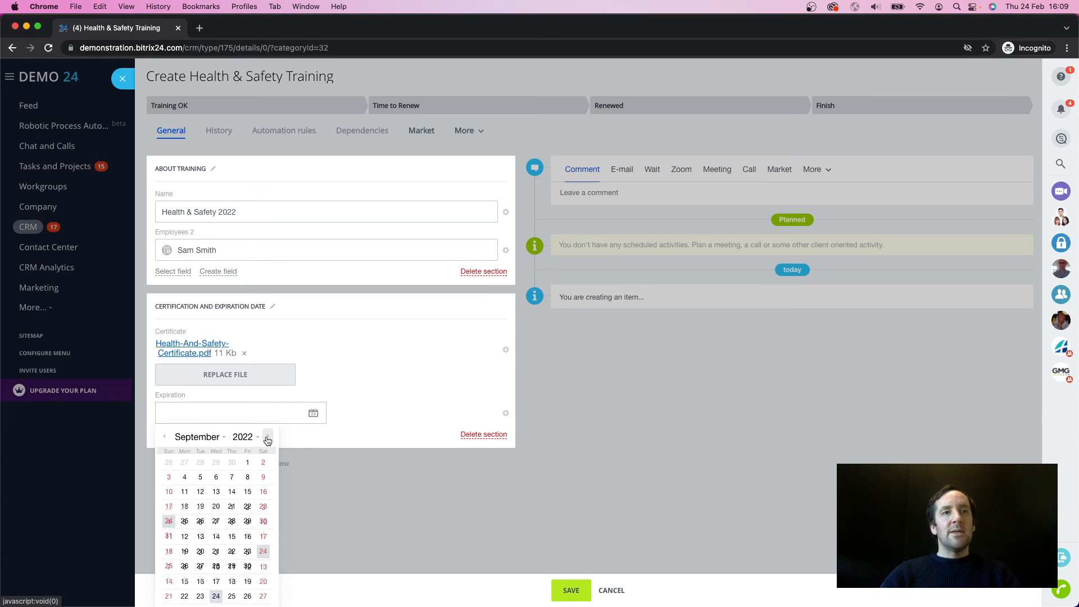
click(268, 437)
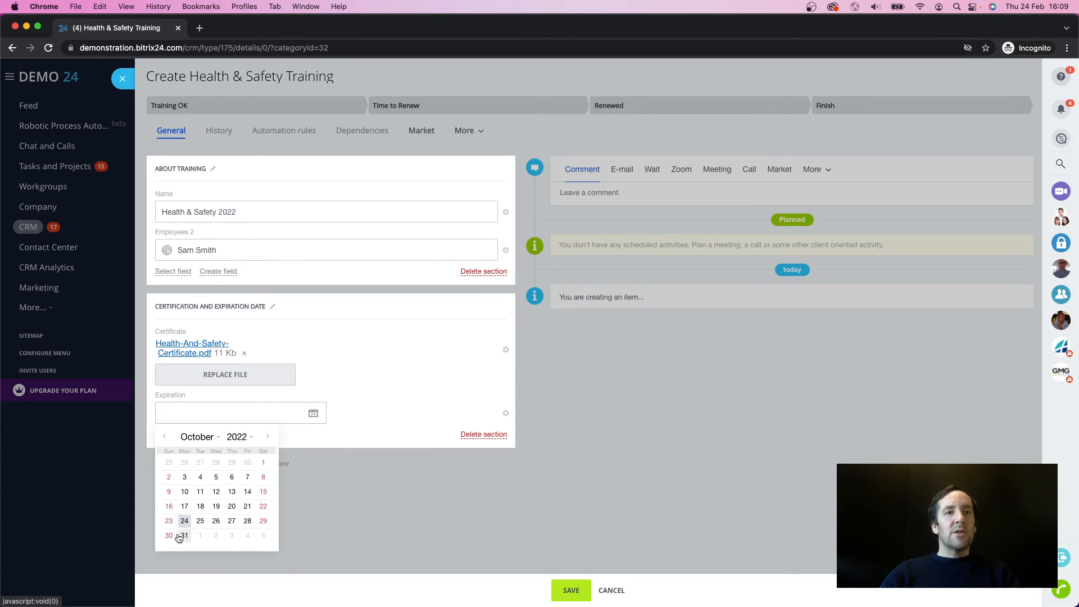
click(179, 535)
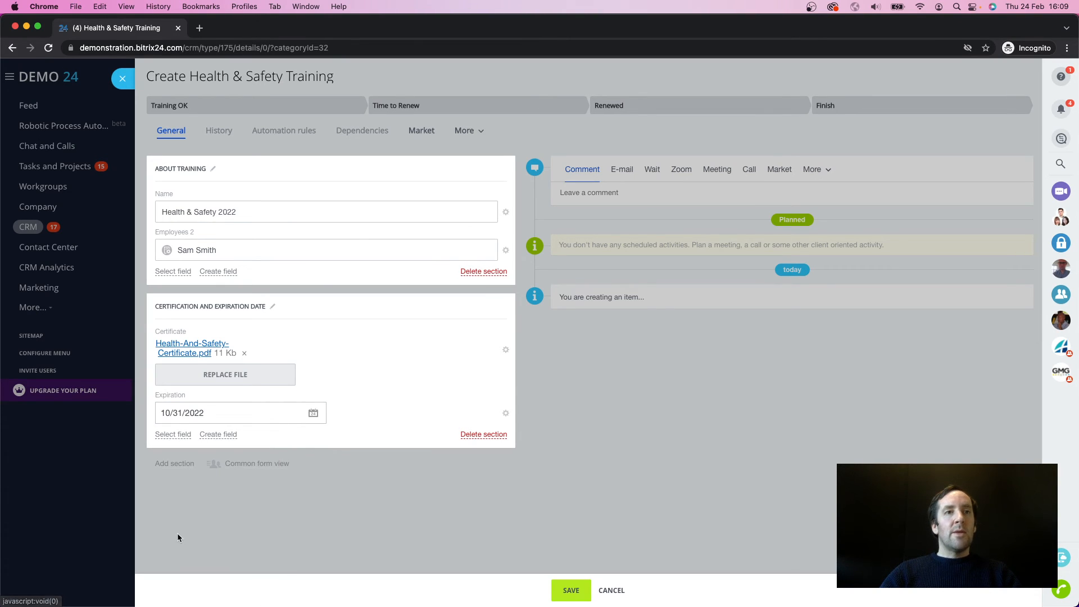
click(561, 587)
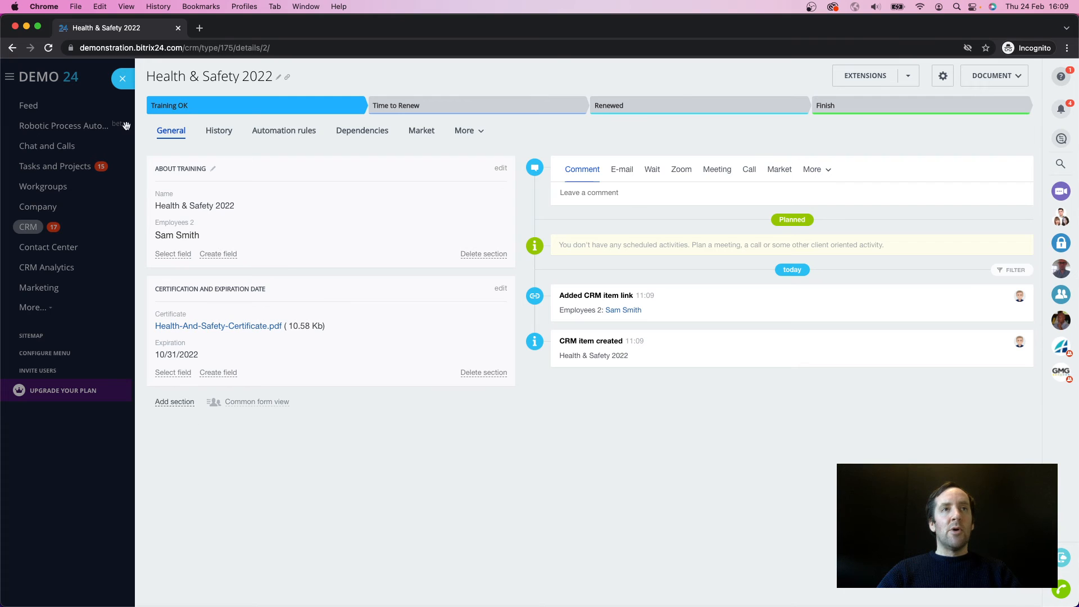
Step: Open the linked employee's record in Employees 2 and view its Health & Safety Training items
click(122, 79)
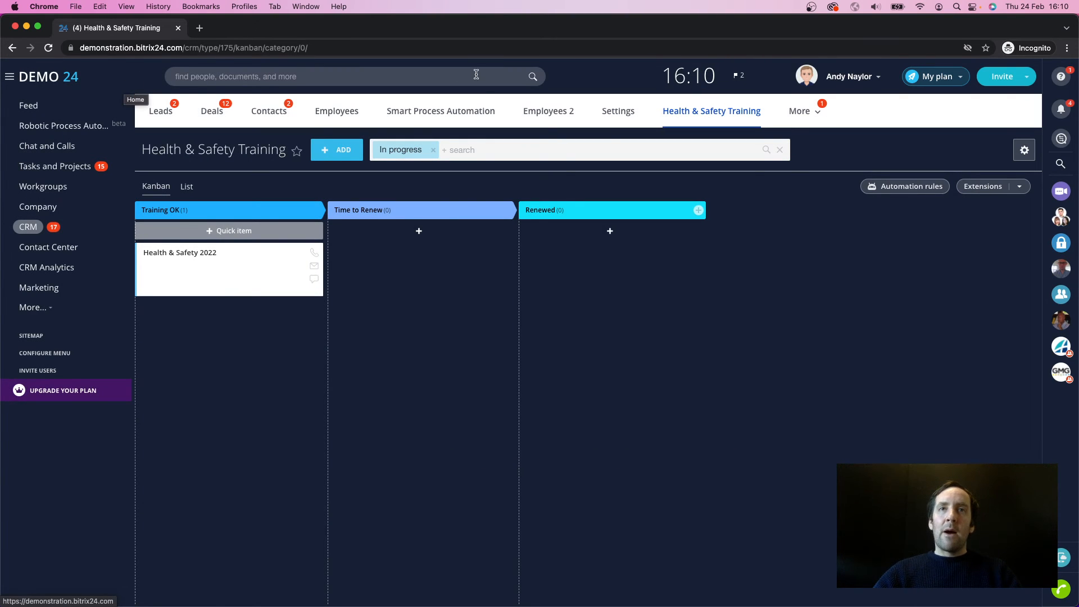
click(545, 112)
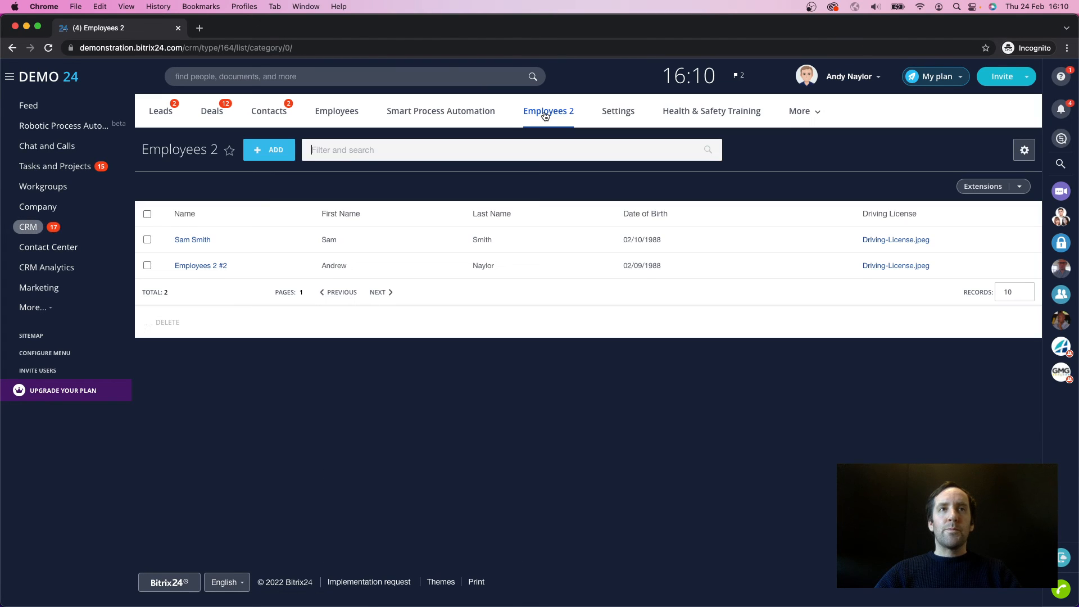
click(193, 241)
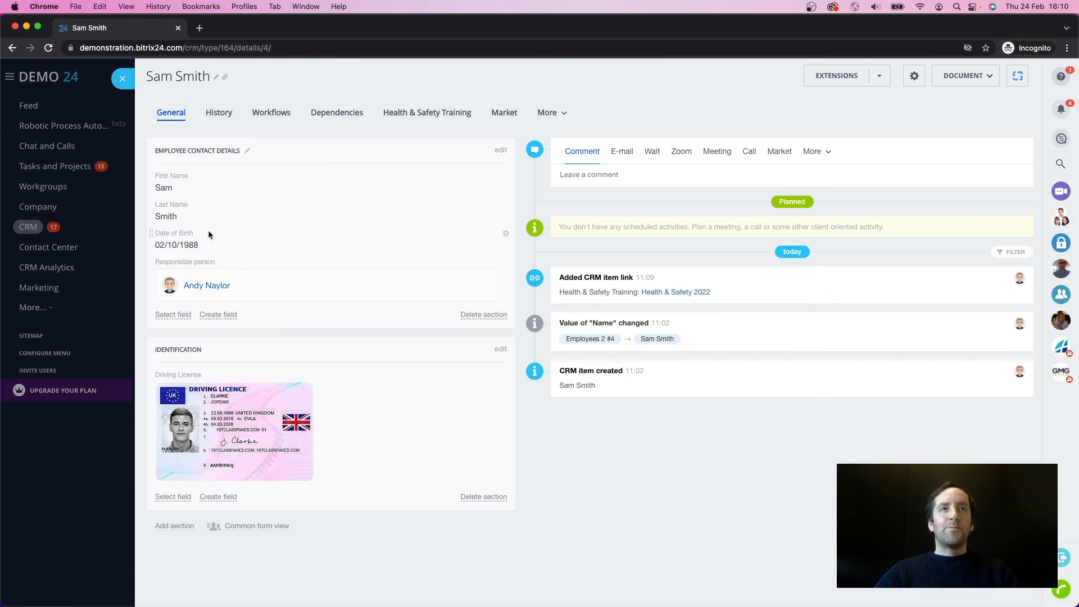
click(420, 114)
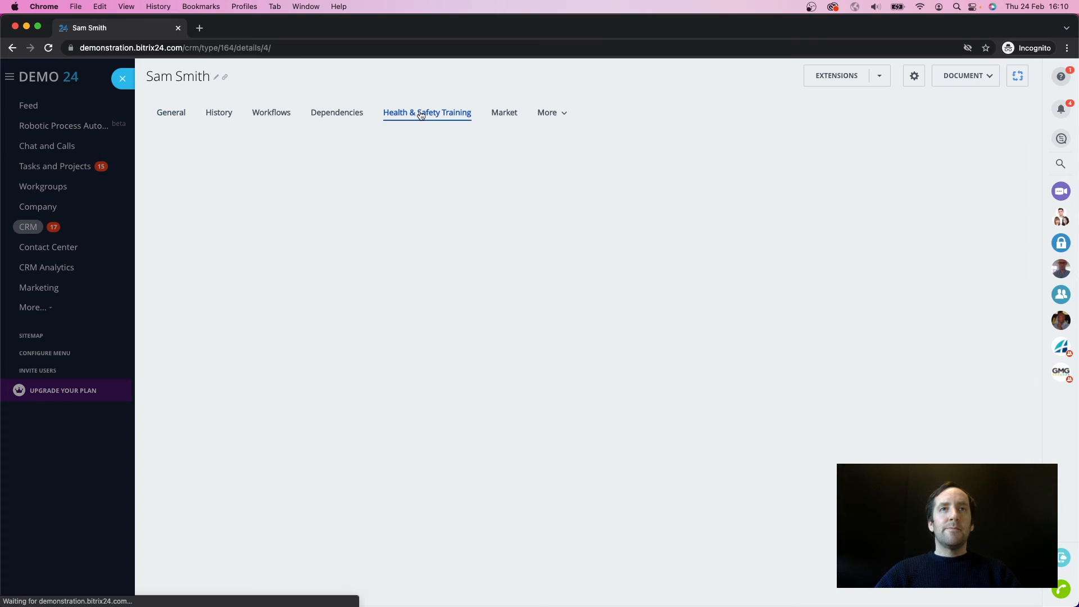
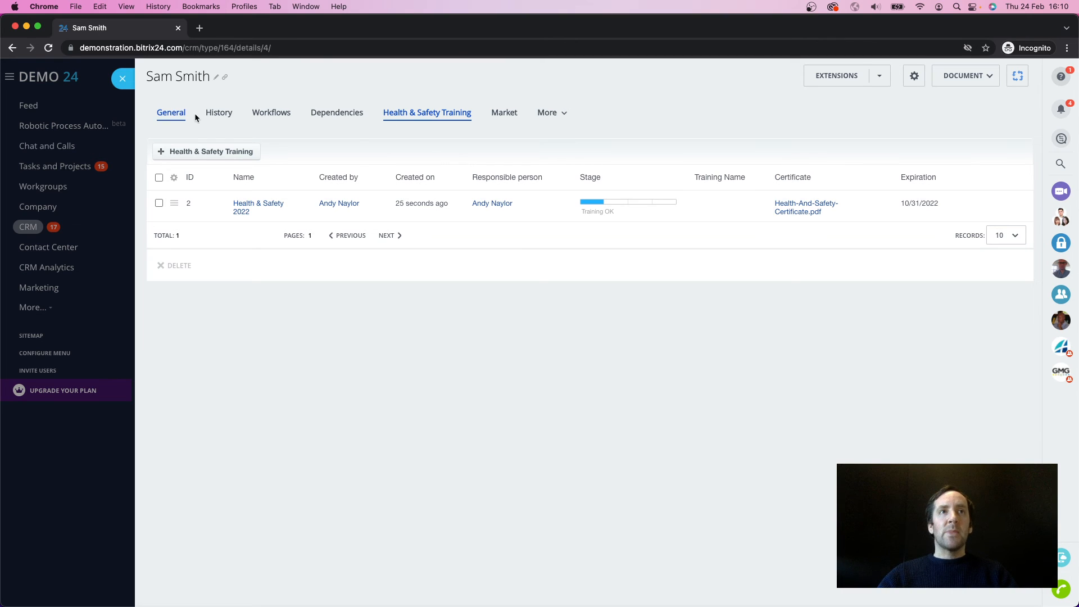
Step: Hide Workflows, Dependencies and Market from the employee record's navigation and finish the customization
click(180, 115)
click(548, 113)
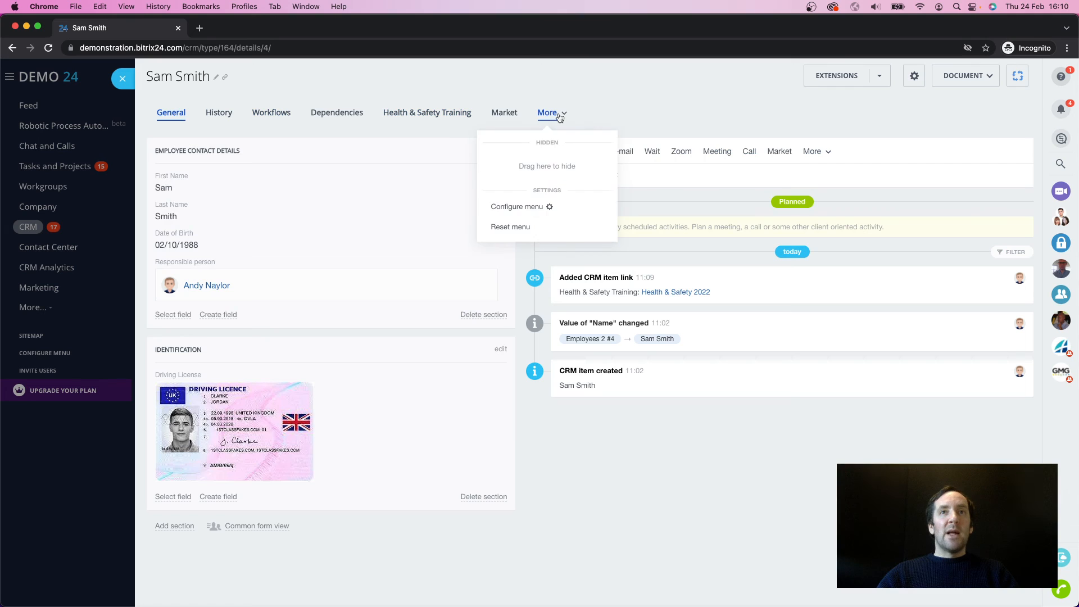
click(529, 208)
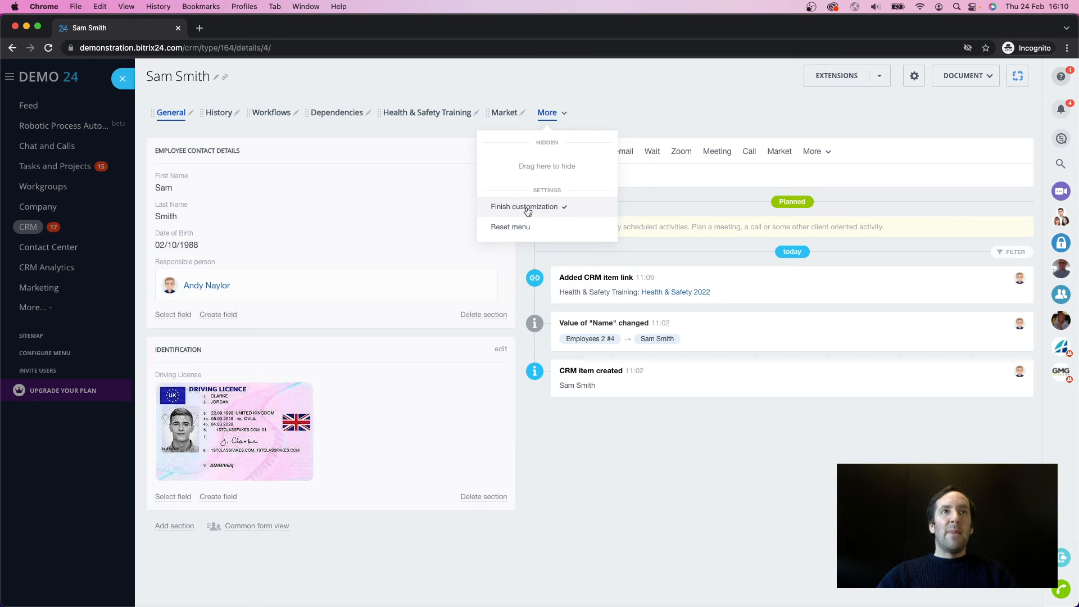
click(296, 114)
click(301, 158)
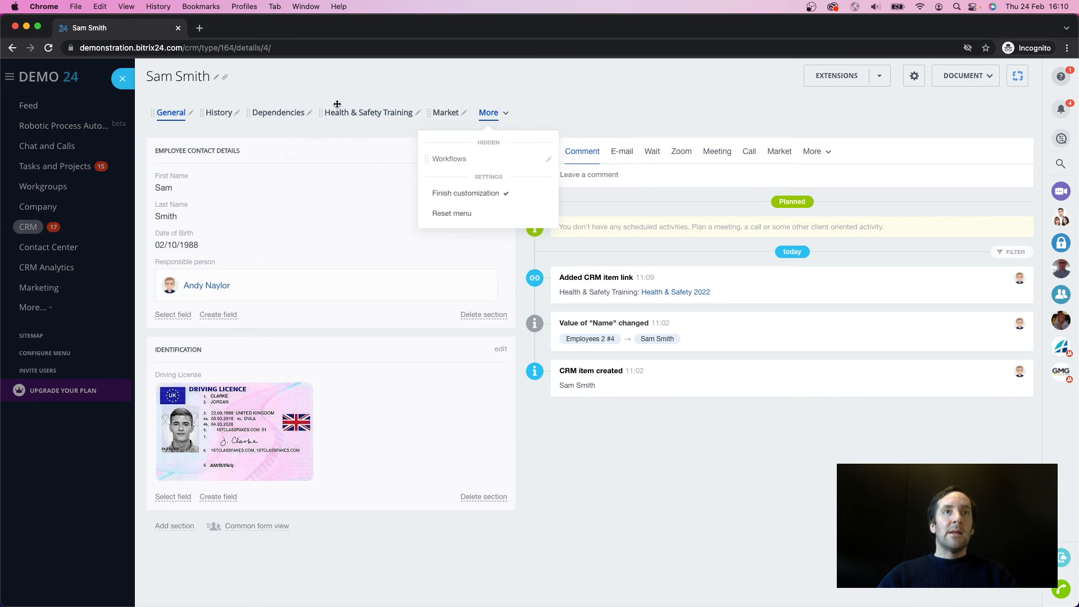
click(309, 113)
click(312, 158)
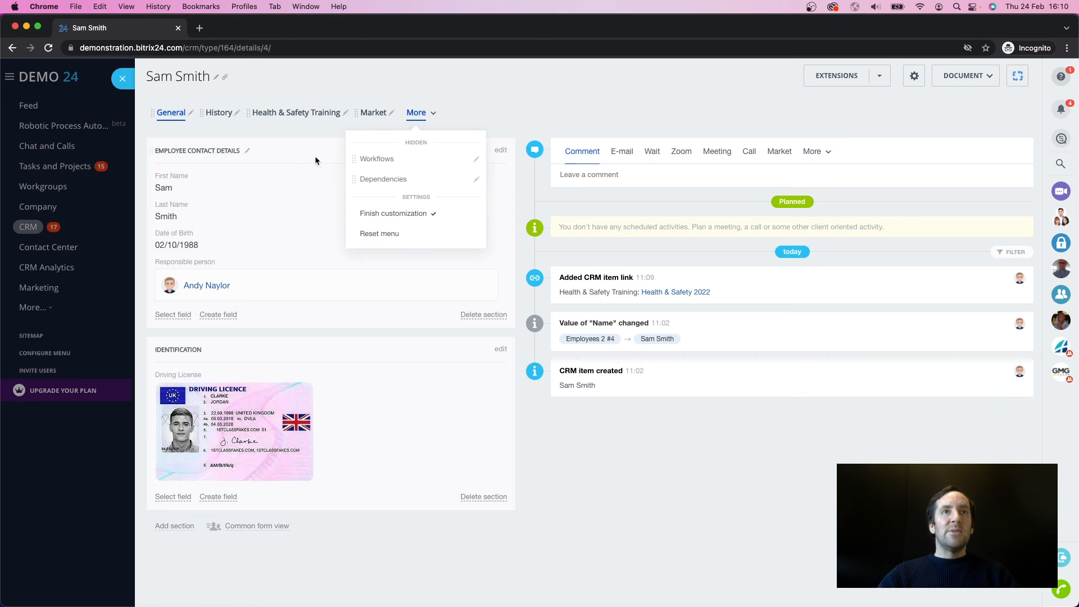
click(392, 113)
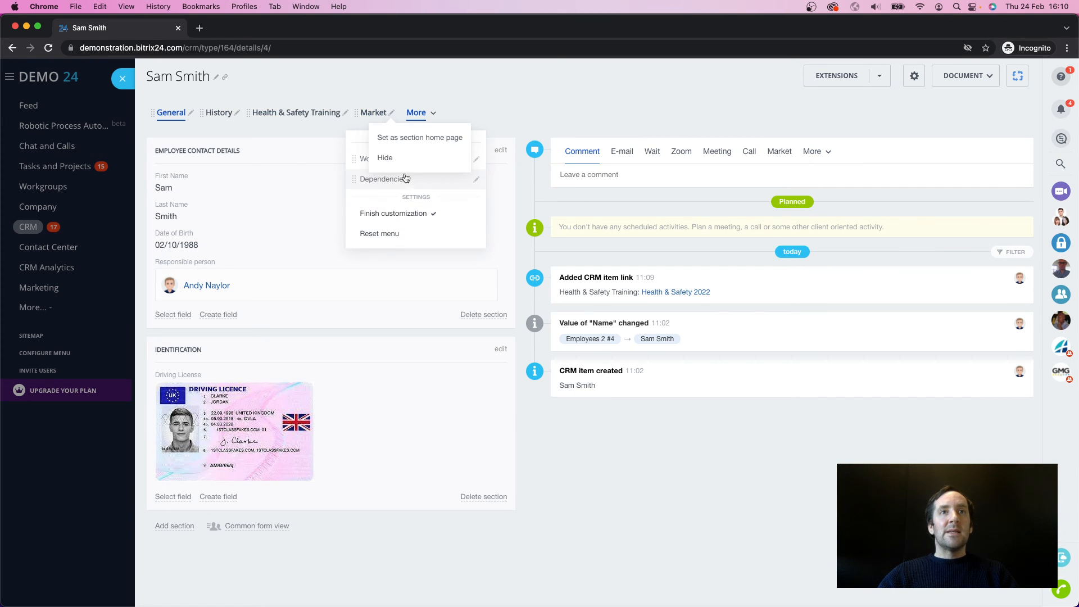
click(395, 159)
click(393, 234)
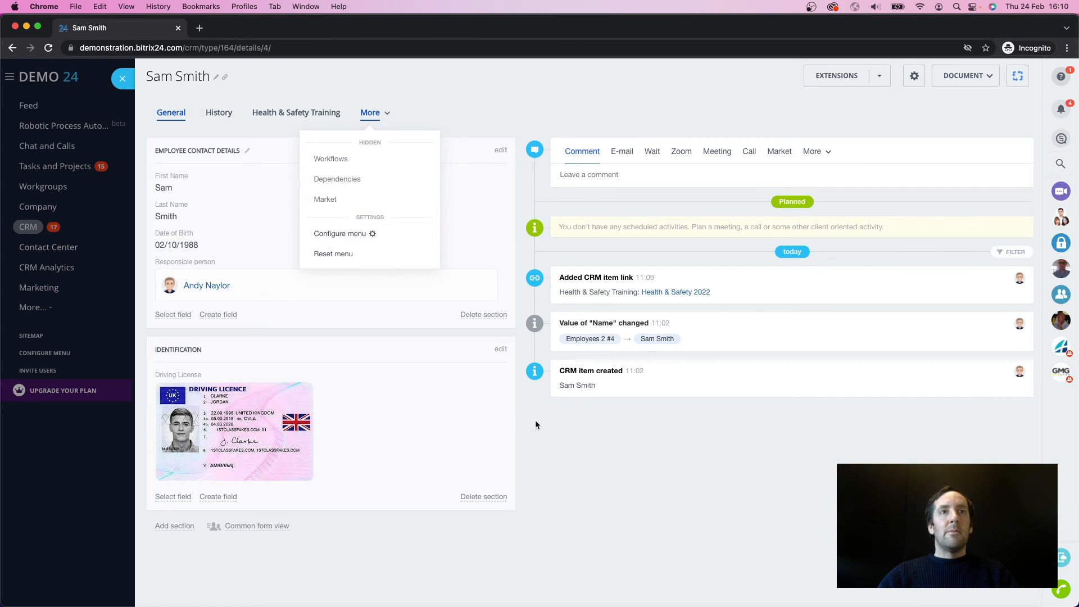
click(543, 429)
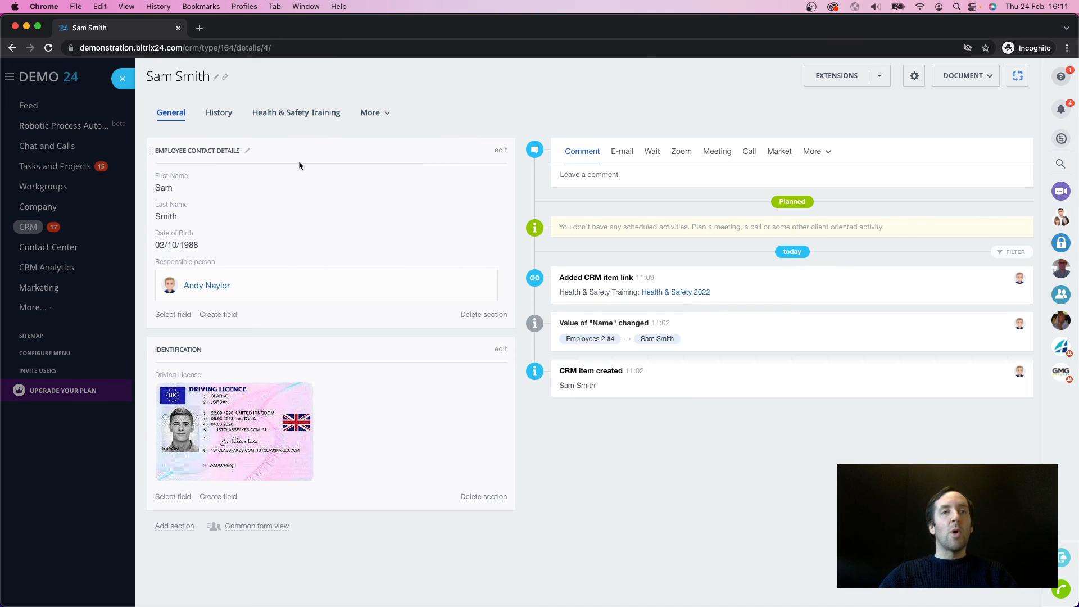
Step: View the new-item form for Health & Safety Training from the employee's record, including the Employees 2 field's options, without saving an item
click(302, 115)
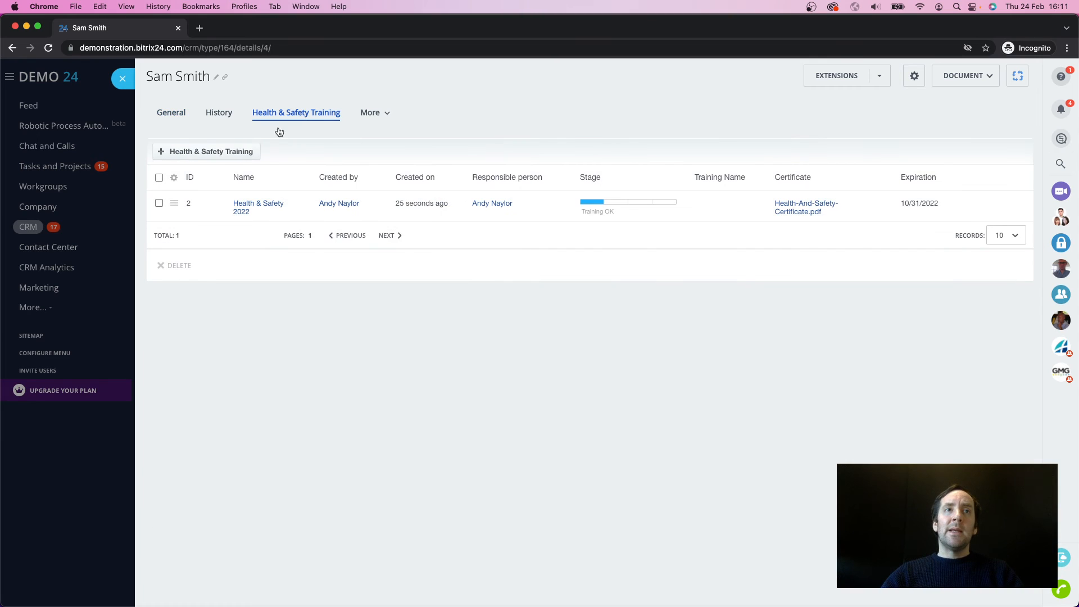
click(209, 153)
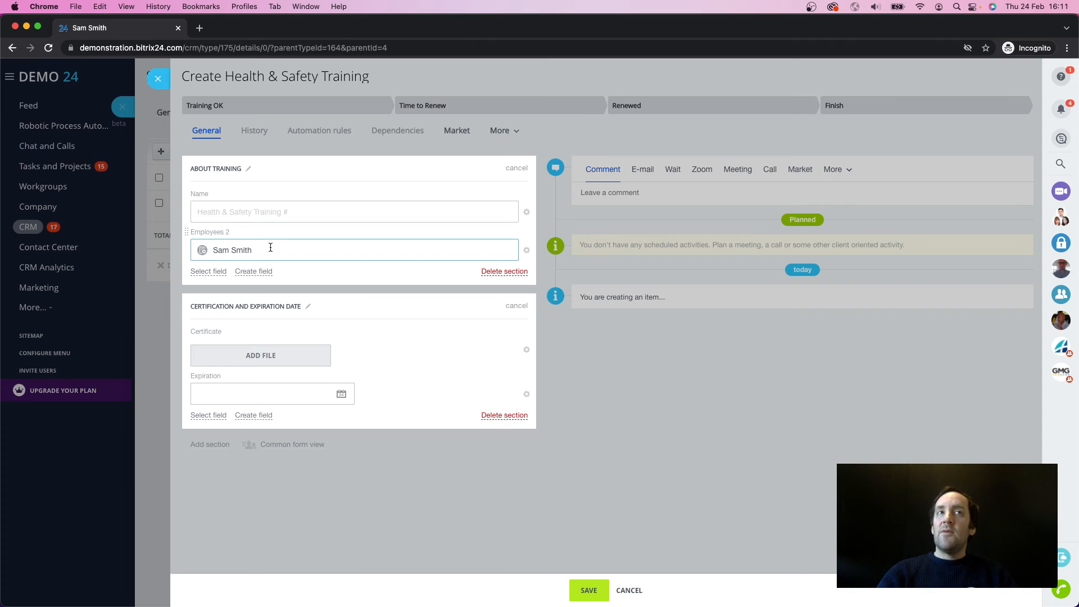
click(526, 250)
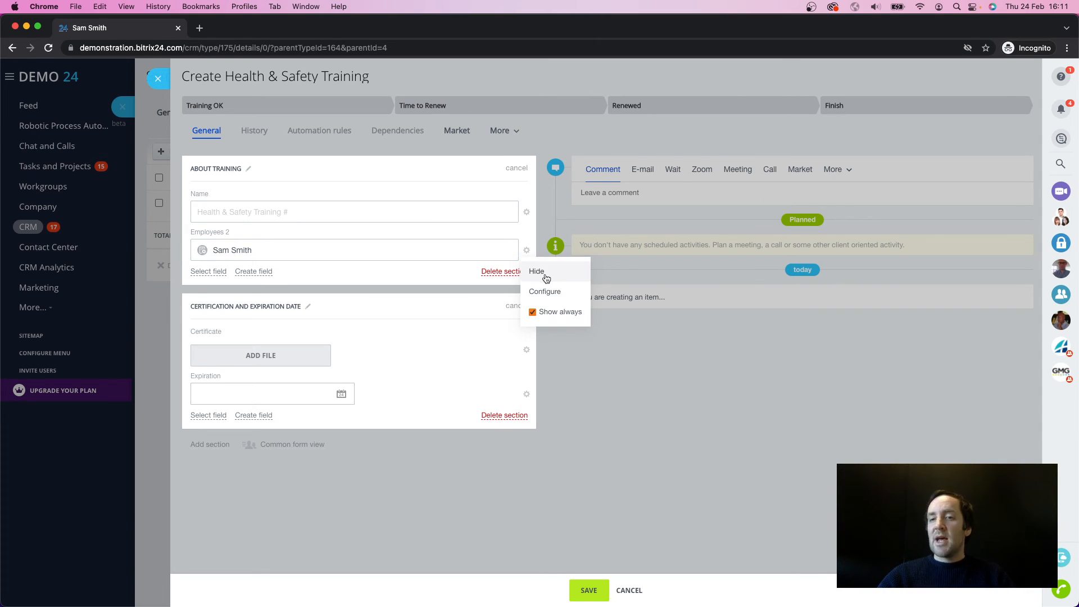
click(158, 79)
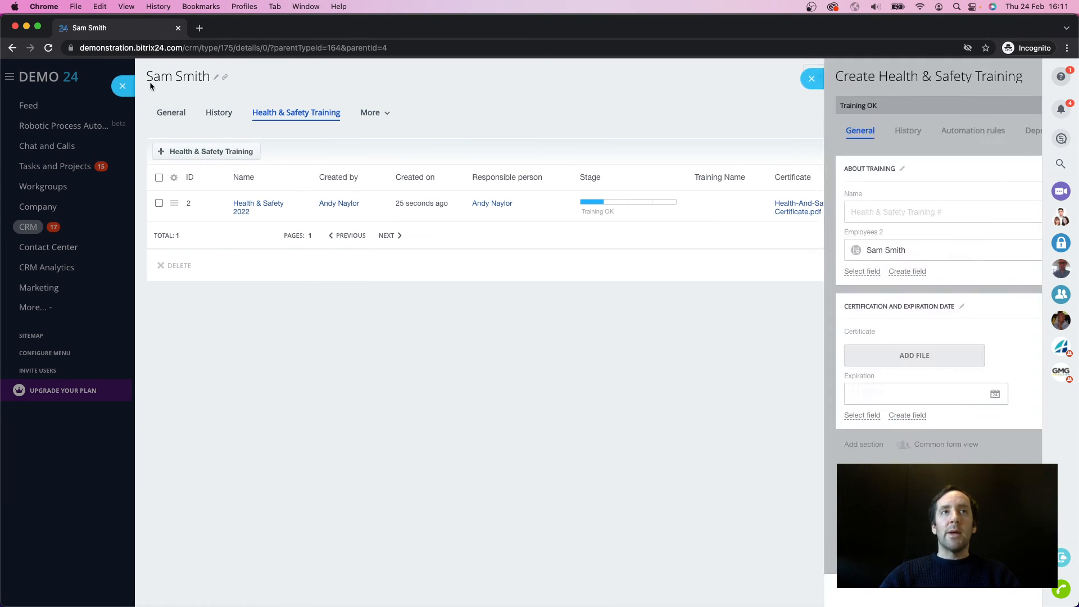
click(123, 78)
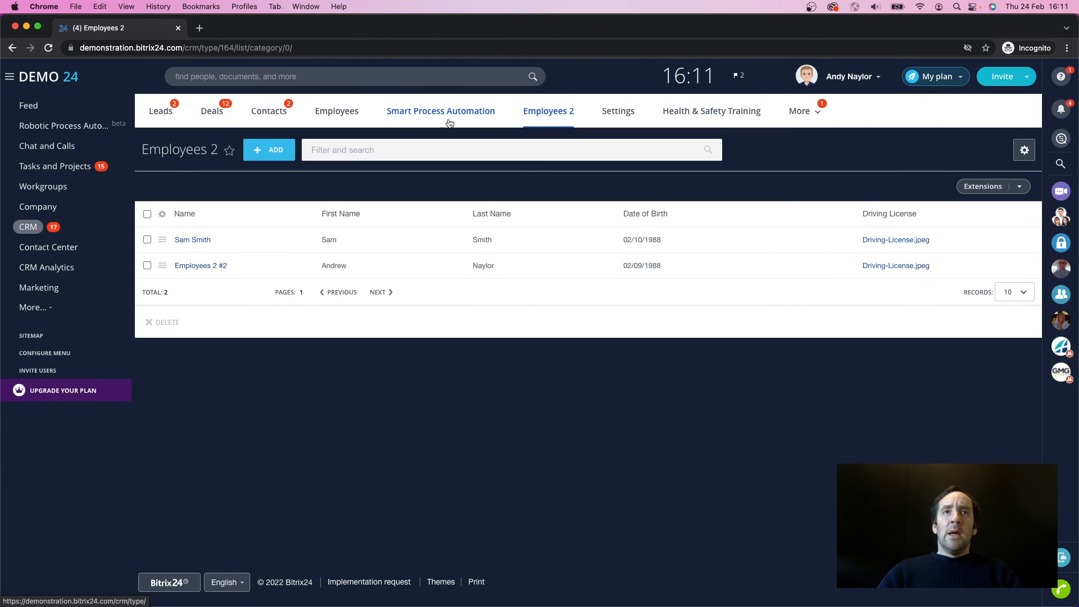
Step: In Health & Safety Training's automation rules, add a Change stage rule to Training OK with the new status Time to Renew
click(692, 113)
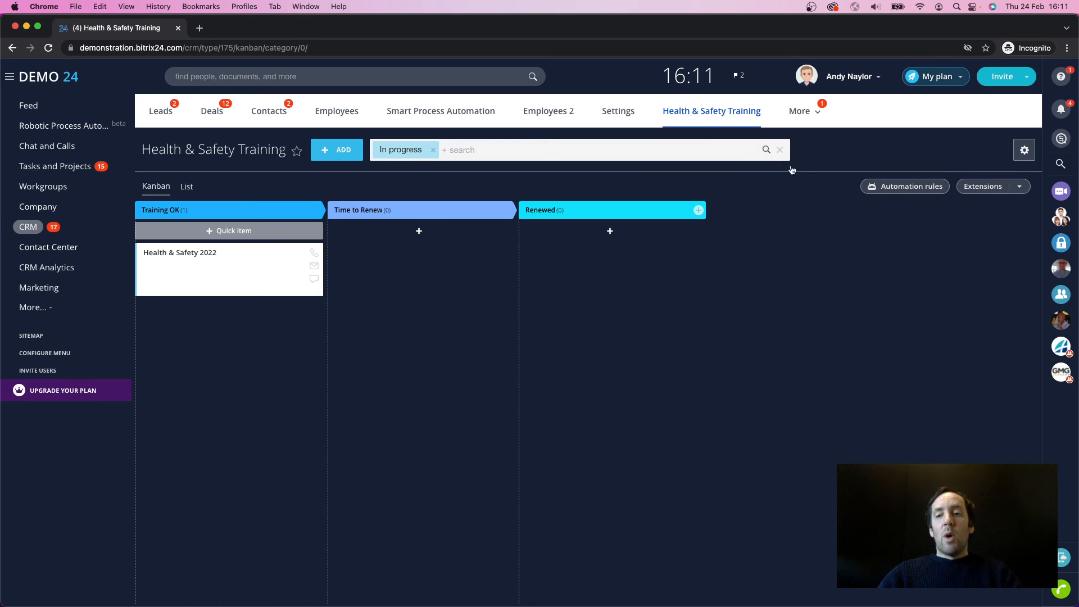
click(898, 189)
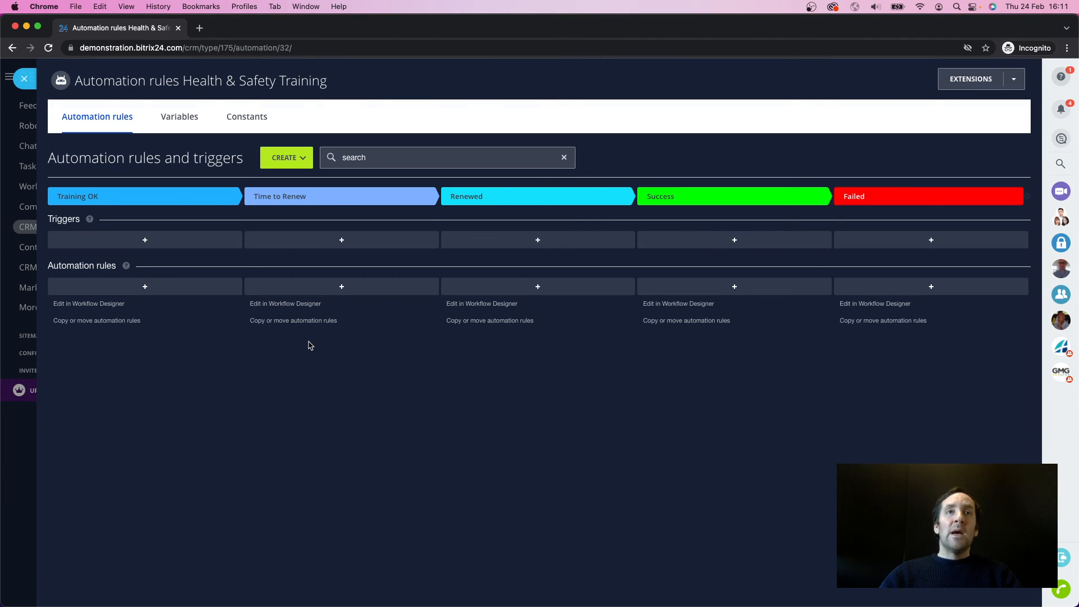
click(149, 287)
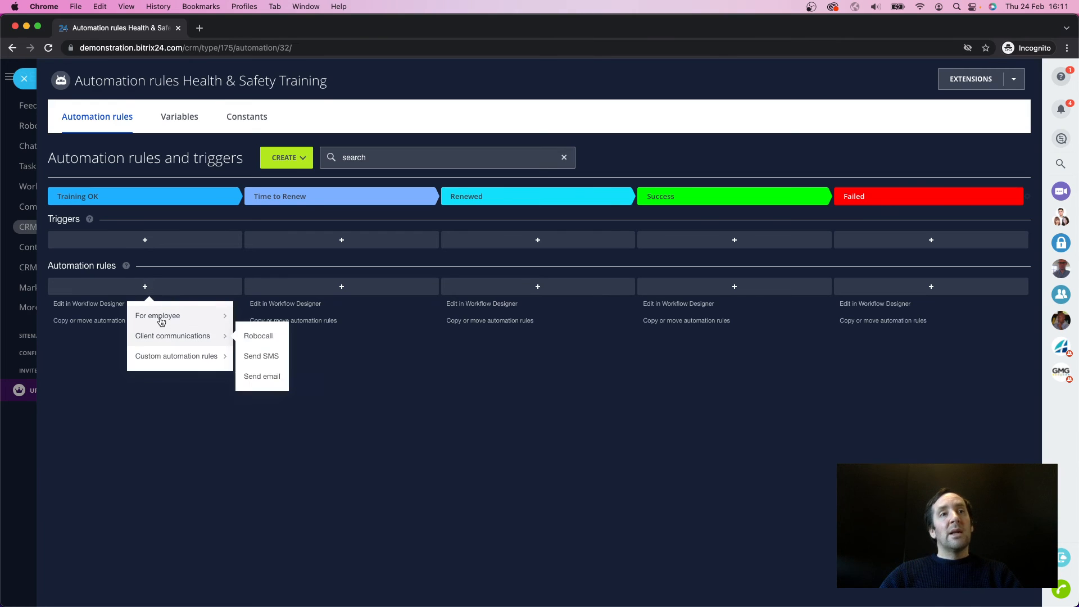
mouse_move(147, 315)
scroll(287, 363, down, 3)
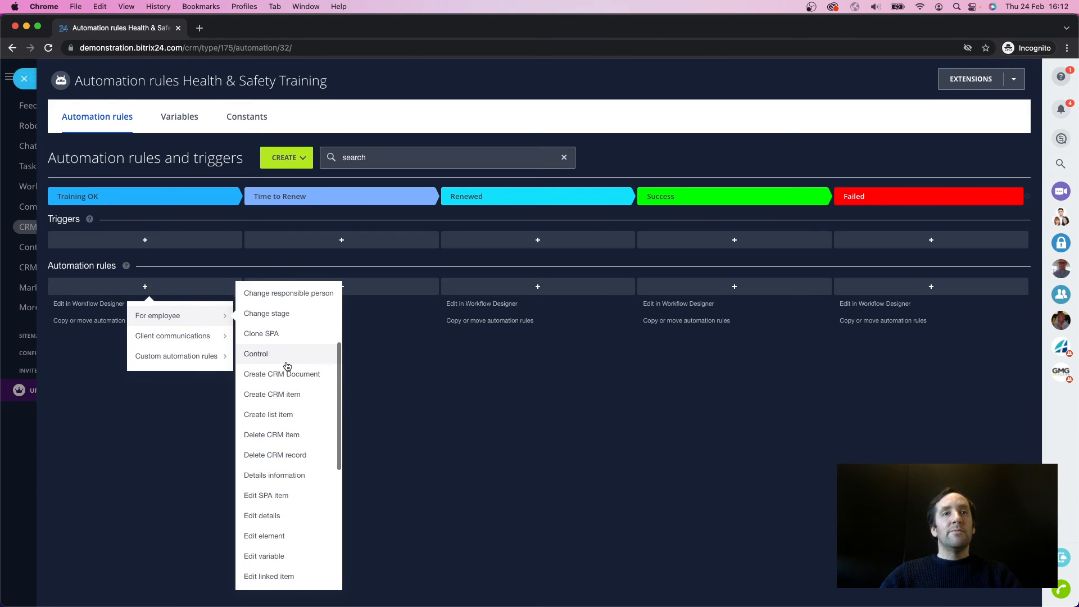
scroll(286, 346, up, 2)
click(282, 348)
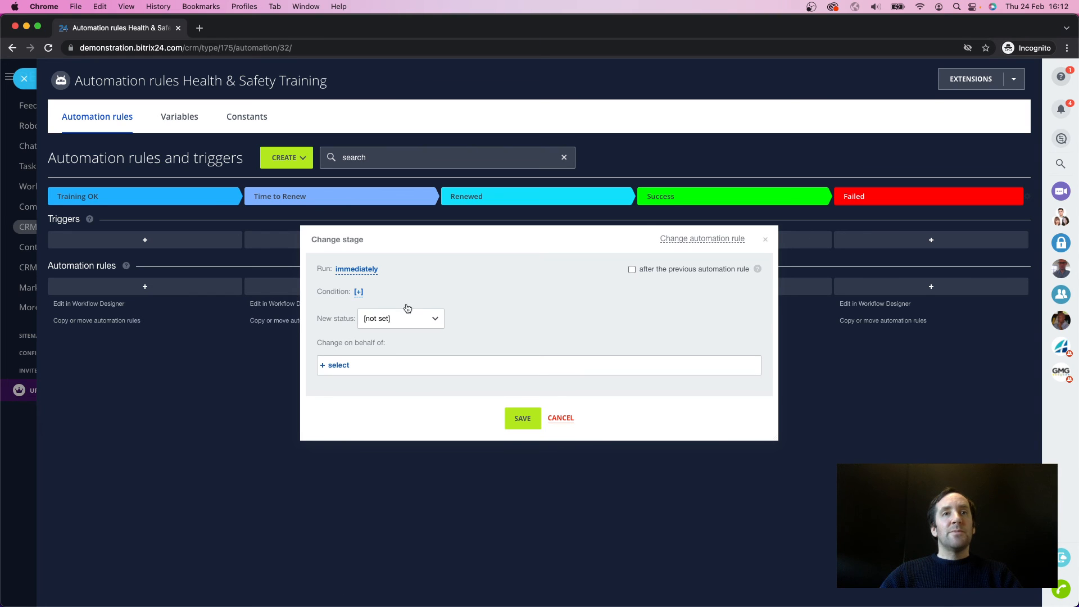
click(396, 318)
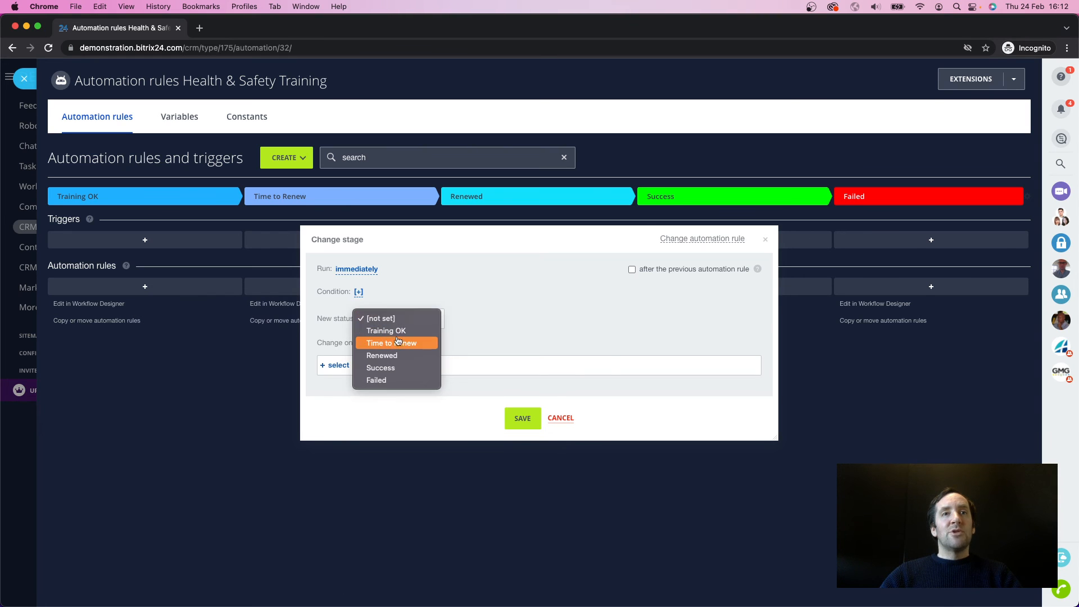
click(396, 343)
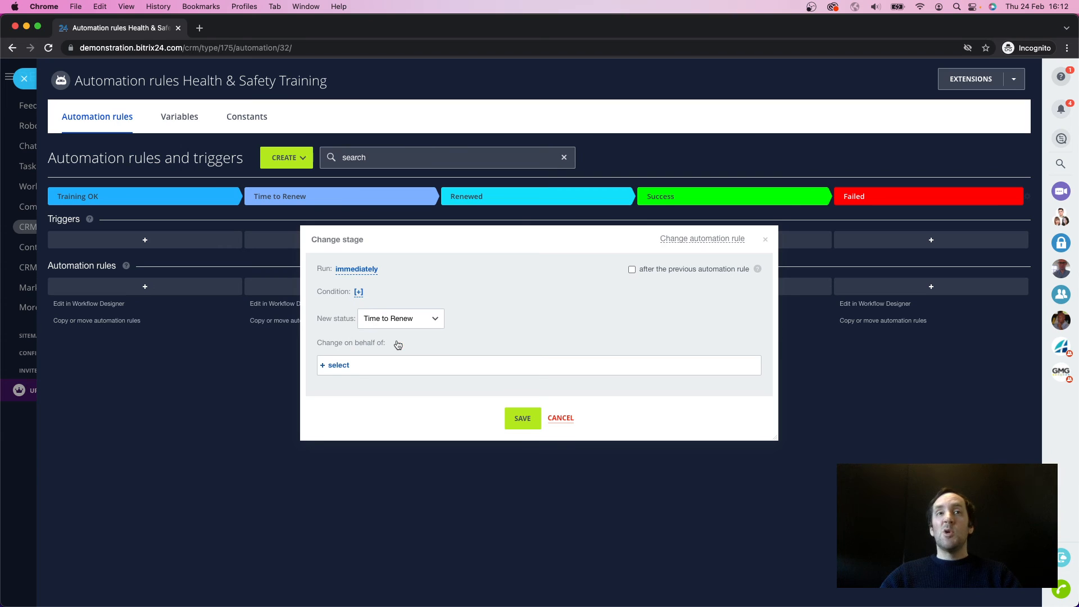
Step: Schedule the Change stage rule to run 14 days before Expiration and save the rule
click(344, 271)
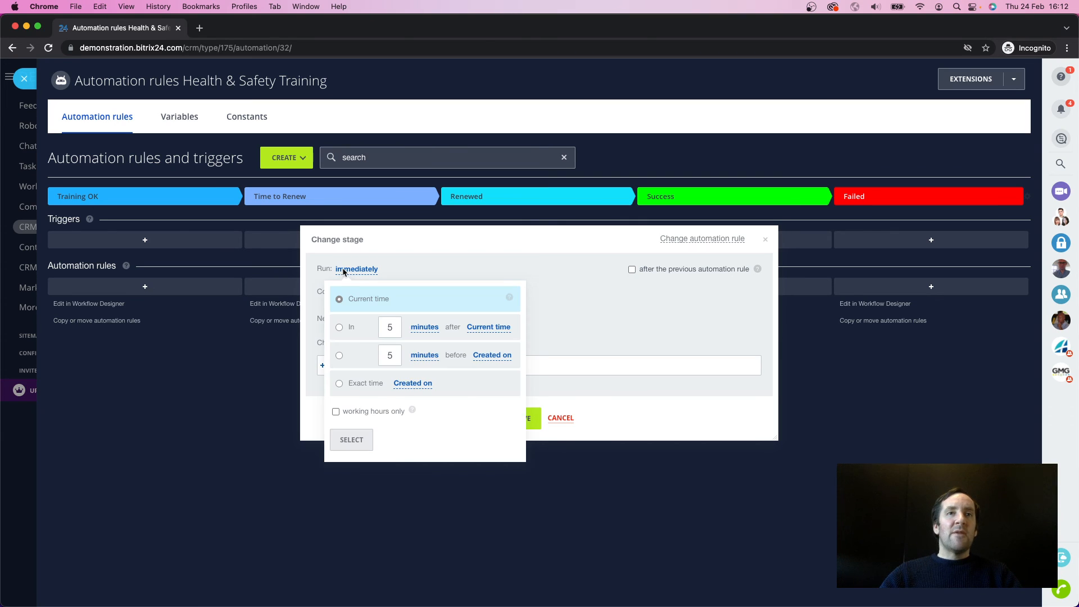
click(339, 355)
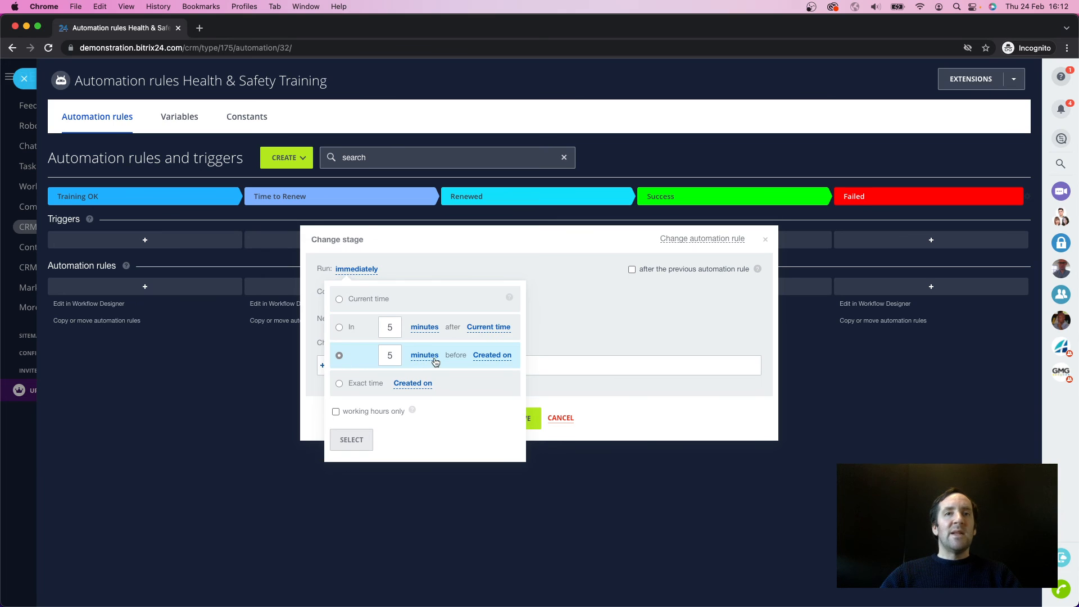
click(491, 359)
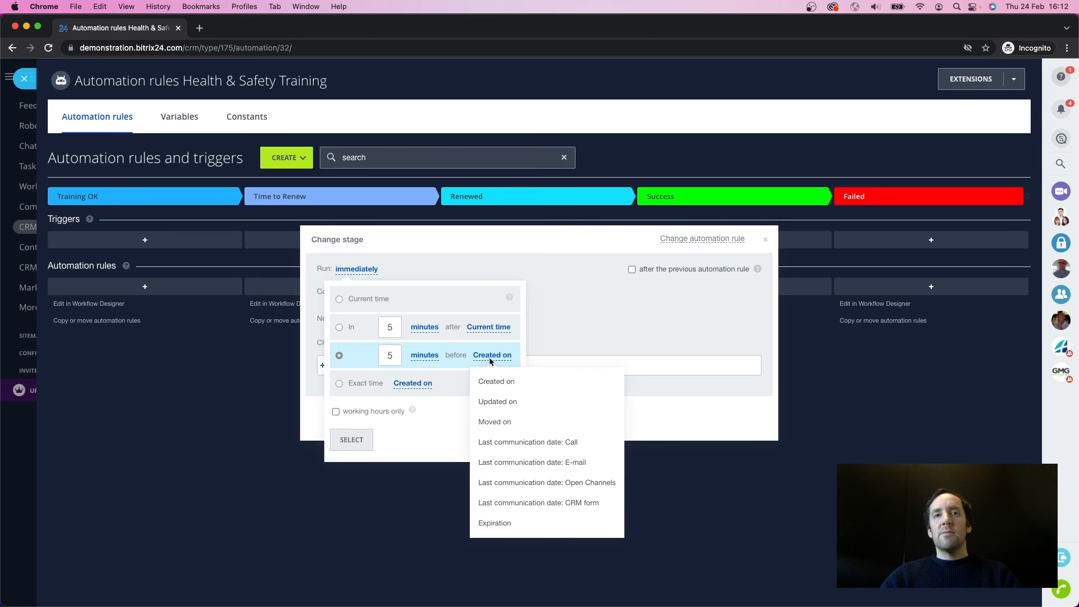
click(498, 523)
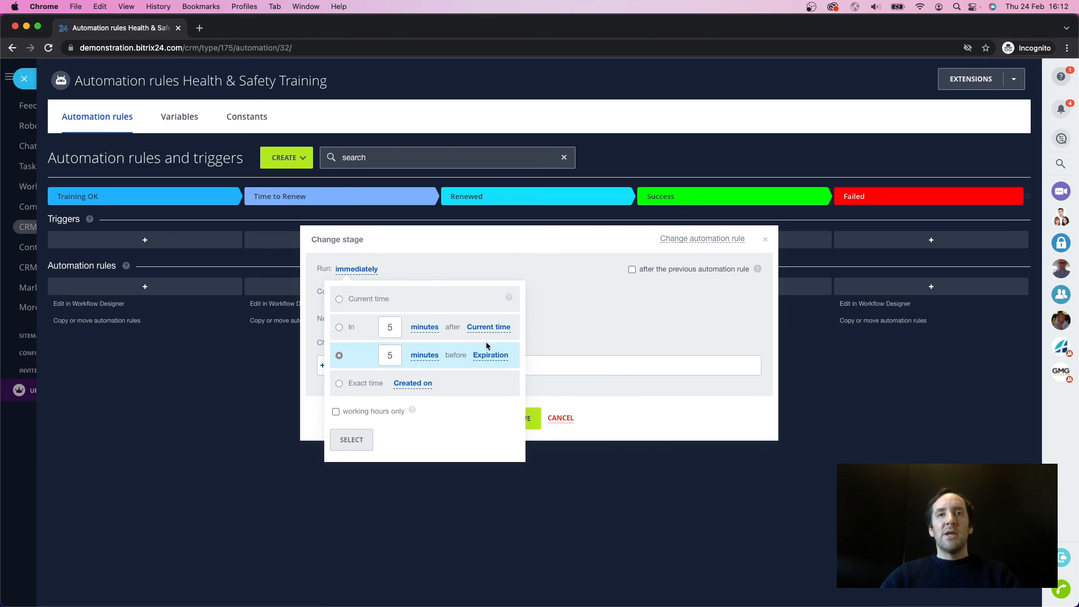
click(423, 357)
click(419, 421)
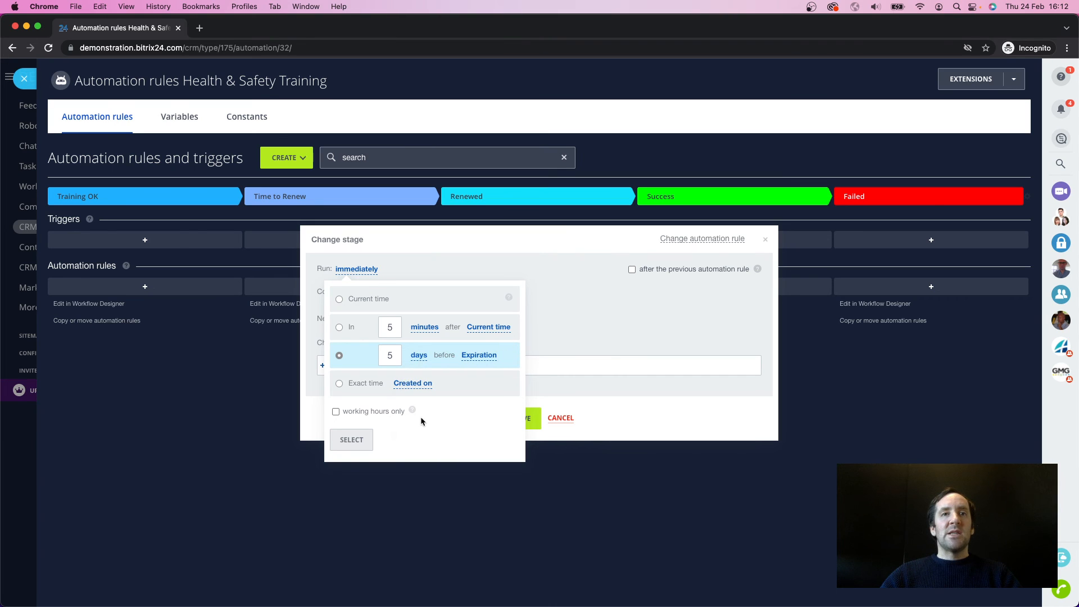
drag(400, 359, 374, 358)
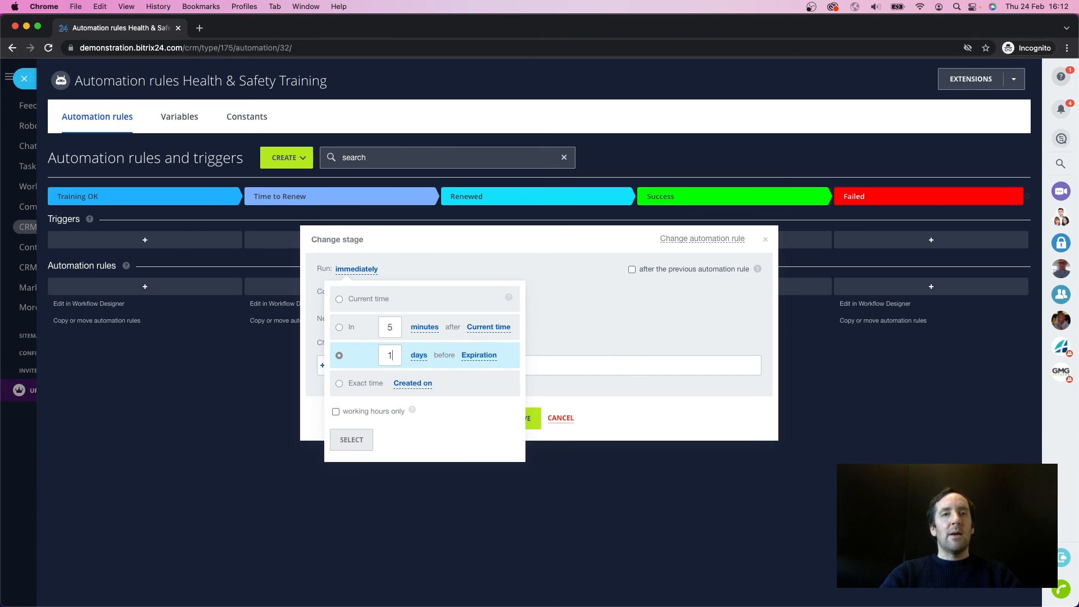
text(14)
click(351, 440)
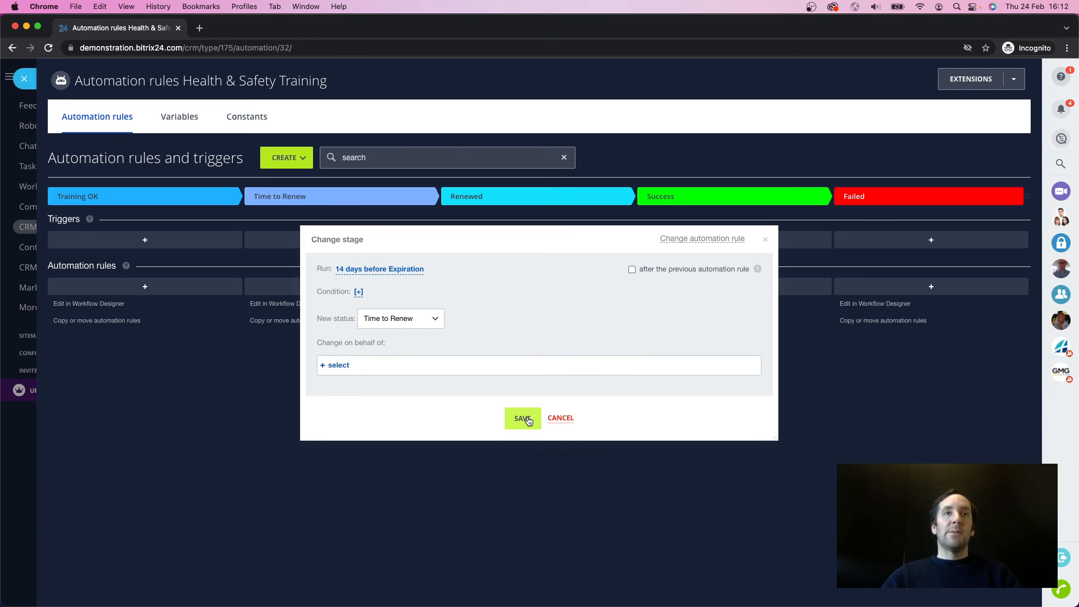
click(523, 419)
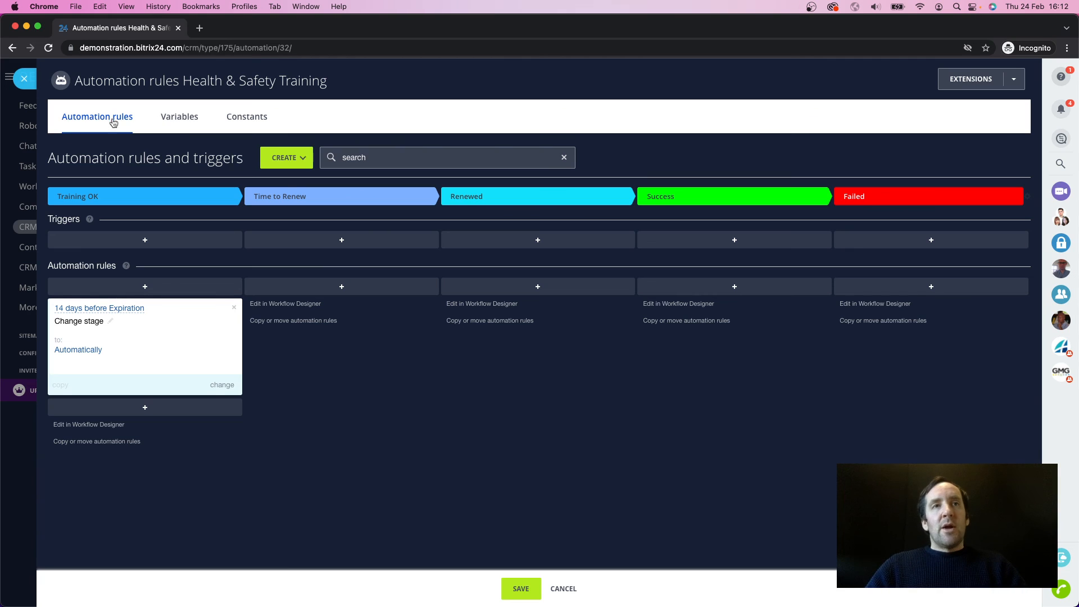
Step: Rename the Training OK automation rule as Move to Time to Renew Stage
click(111, 322)
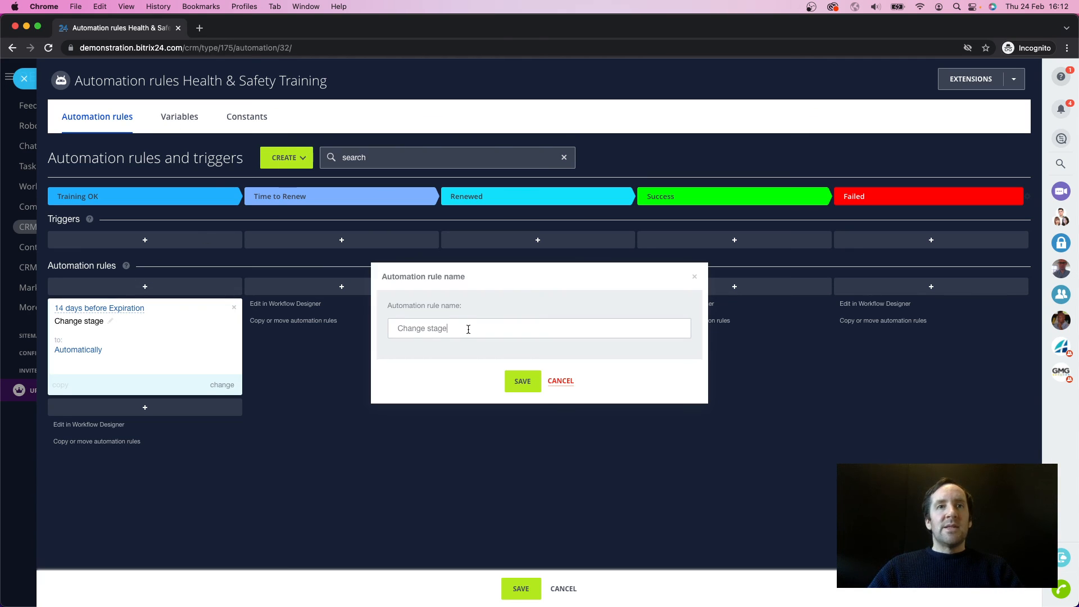
drag(468, 330, 349, 330)
text(Move to)
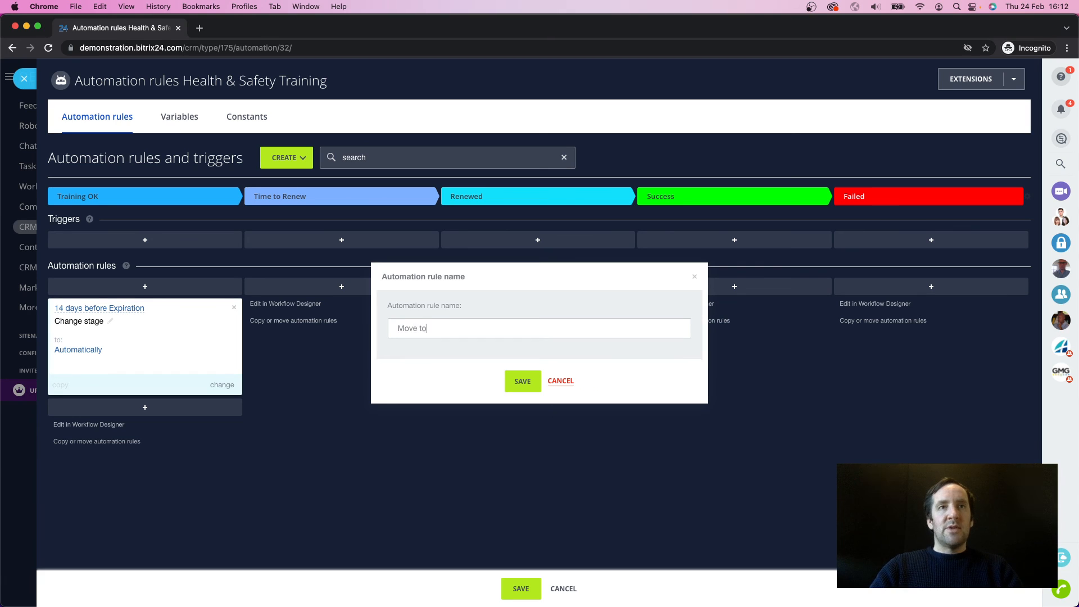
text( Time to R)
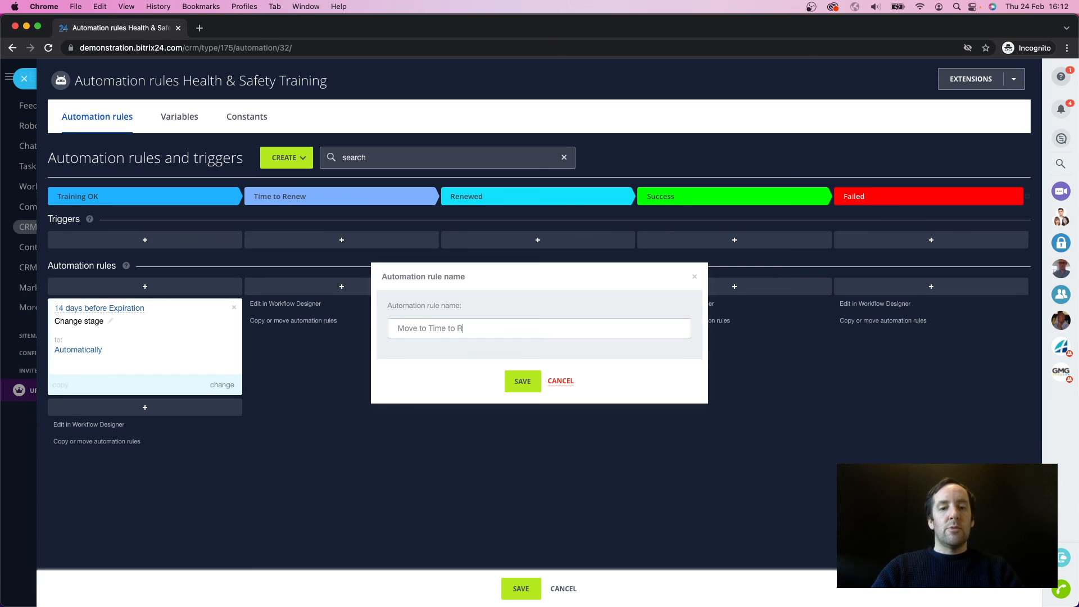
text(enew STage)
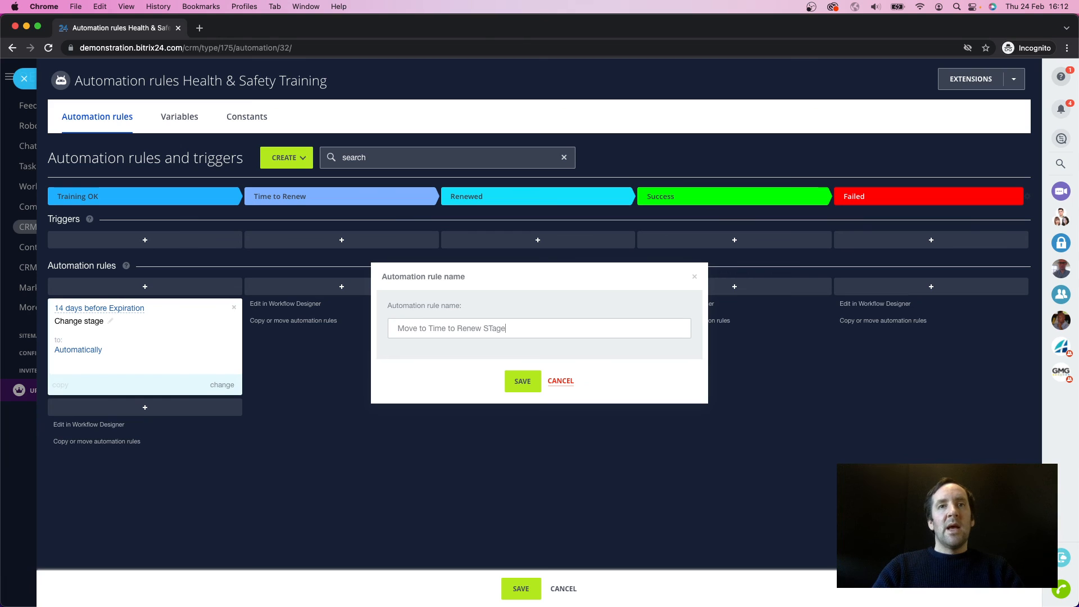
key(BackSpace)
key(BackSpace)
key(BackSpace)
key(BackSpace)
text(tag)
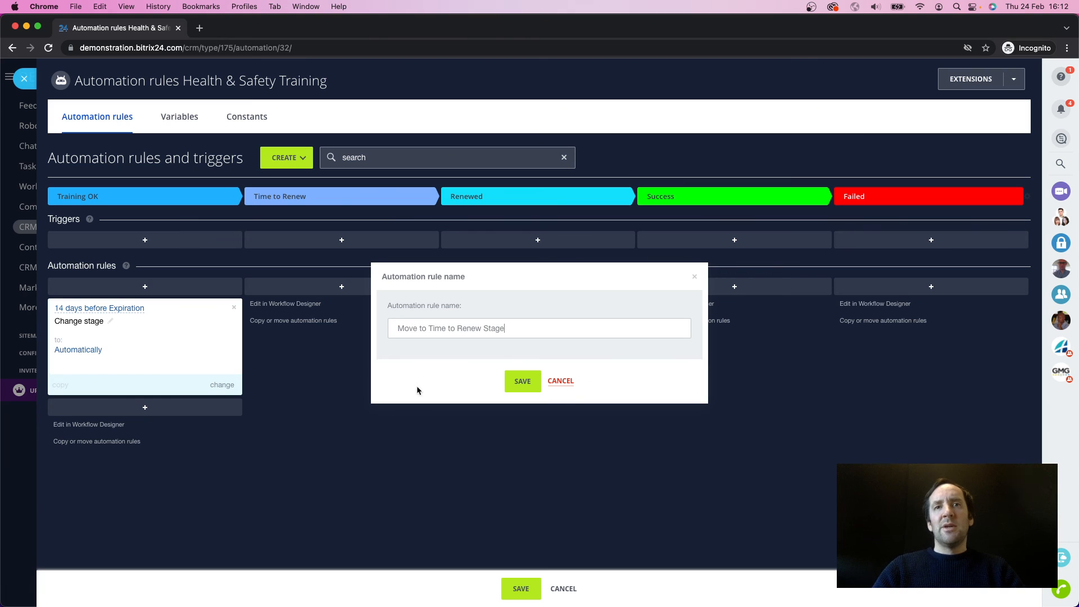
click(523, 381)
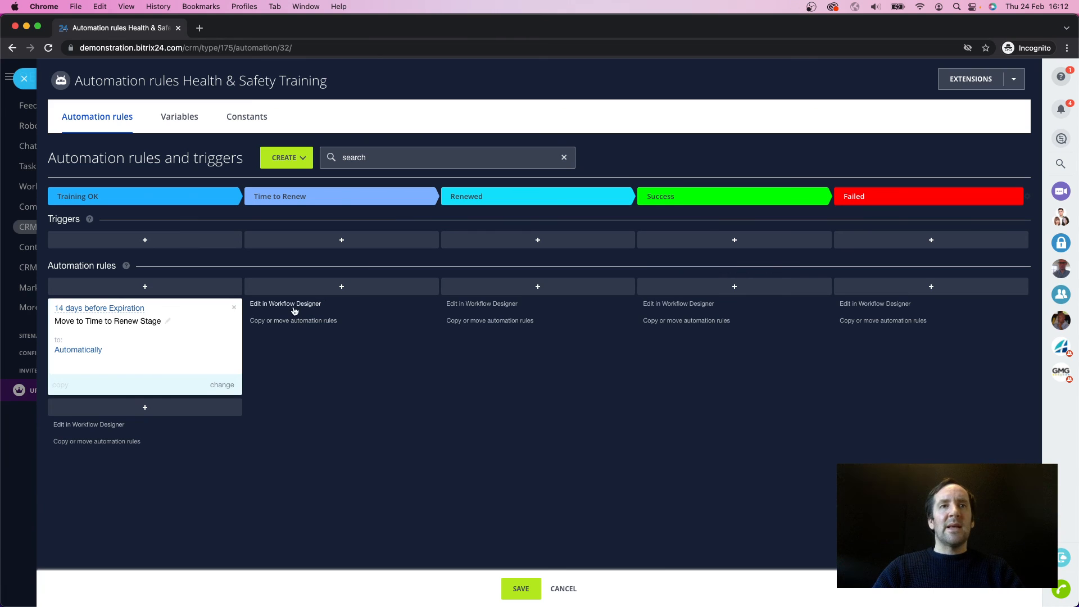
Step: Add a Notification automation rule for employees to the Time to Renew stage
click(341, 288)
mouse_move(355, 317)
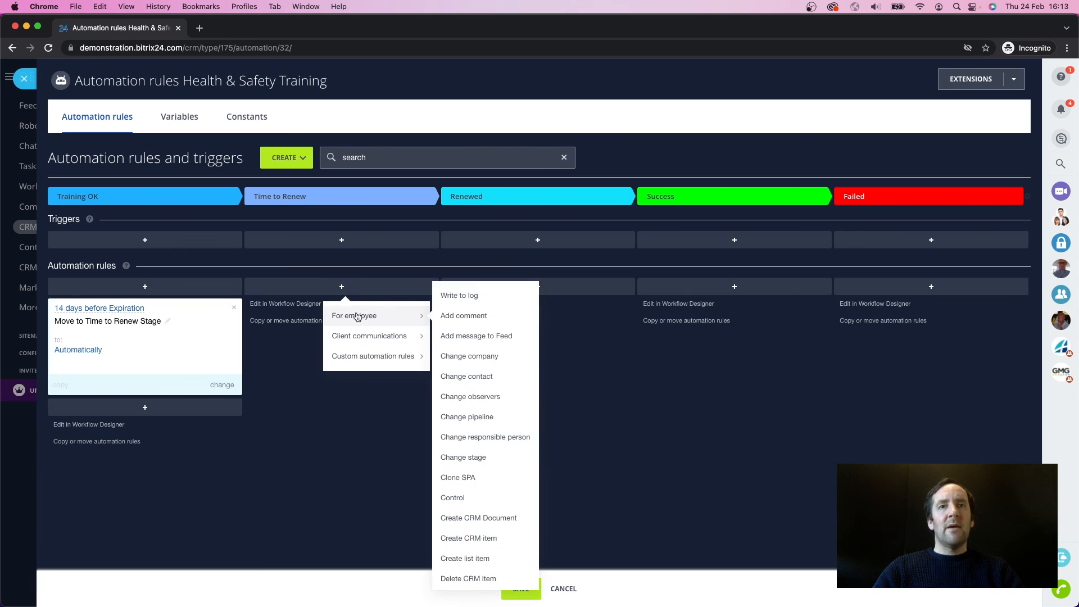
scroll(474, 417, down, 3)
scroll(481, 506, down, 5)
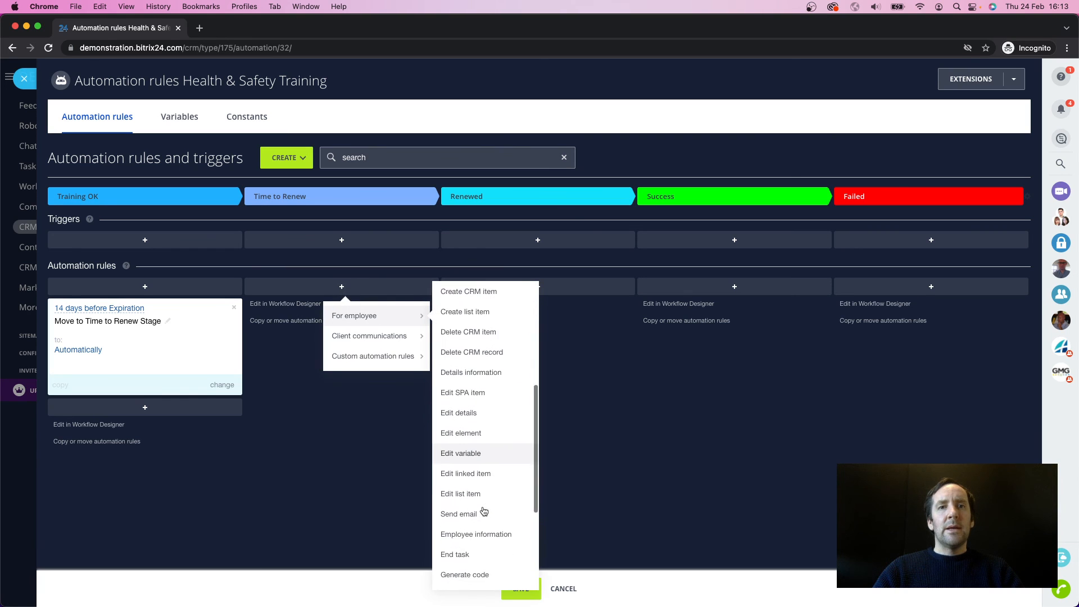
click(472, 526)
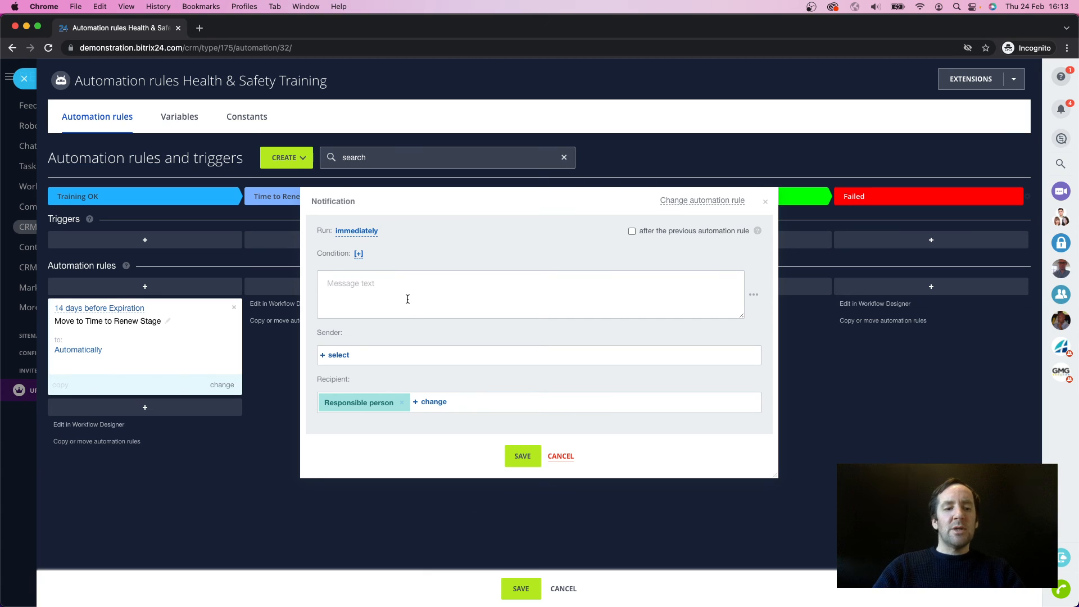
Step: Start the notification message with the smart process's Training Name field, followed by the word "for"
click(754, 294)
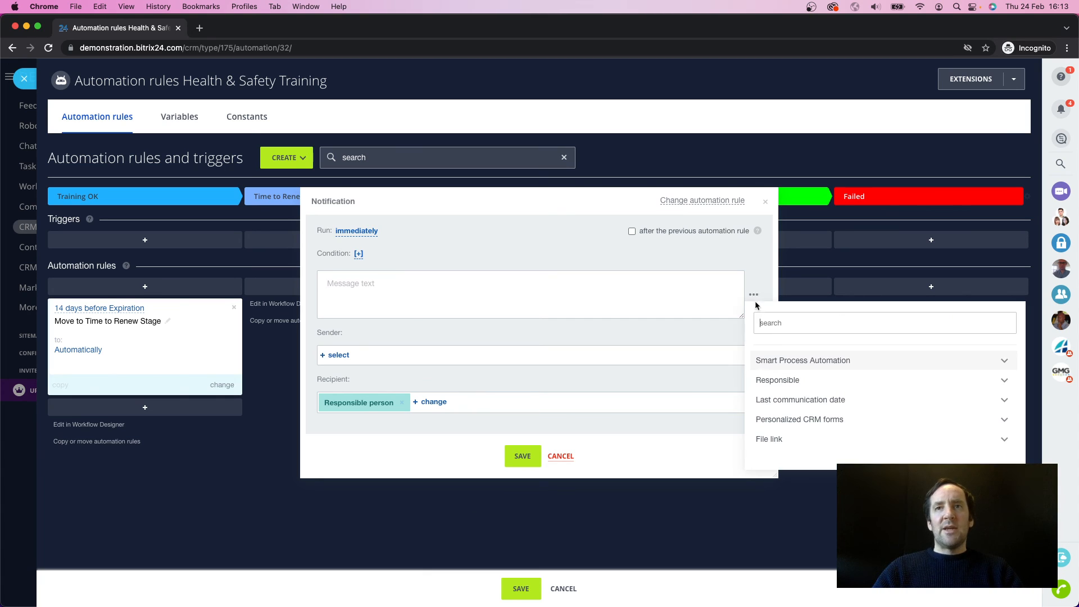
click(793, 359)
scroll(808, 419, down, 5)
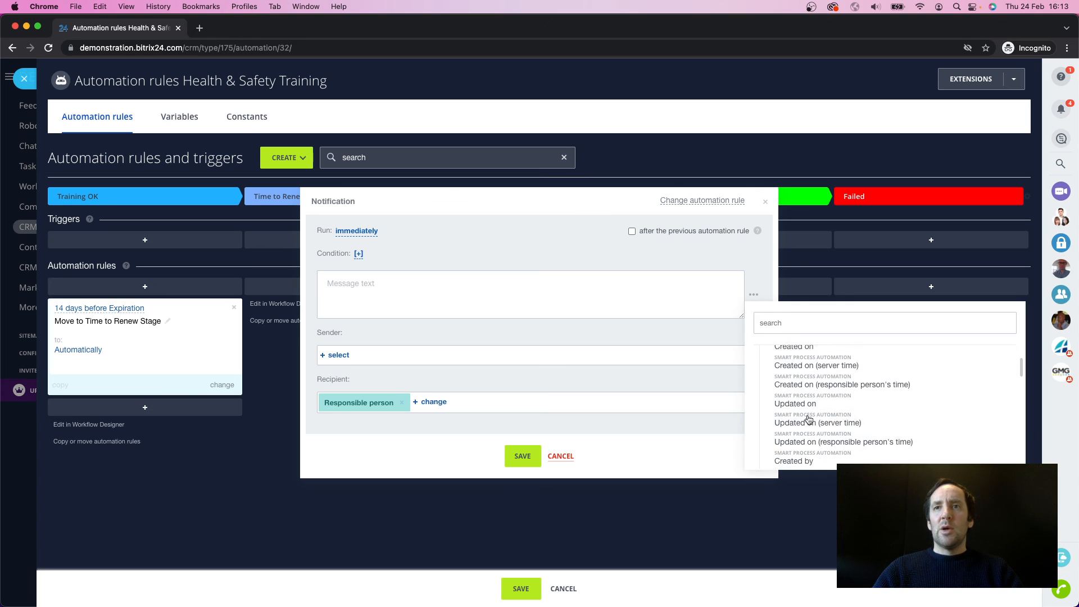
scroll(808, 420, down, 10)
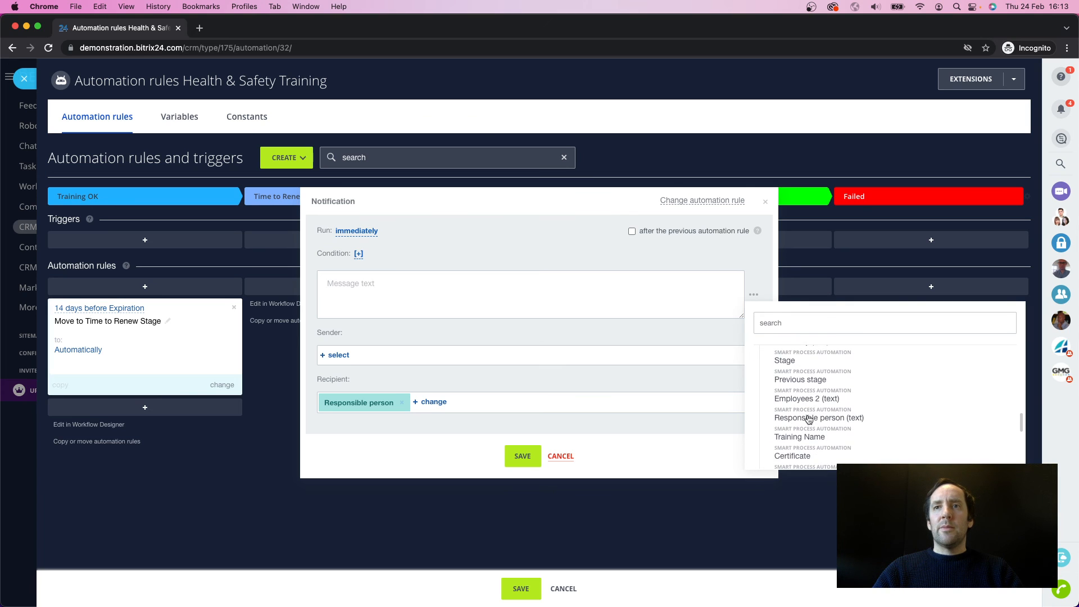
scroll(808, 419, down, 5)
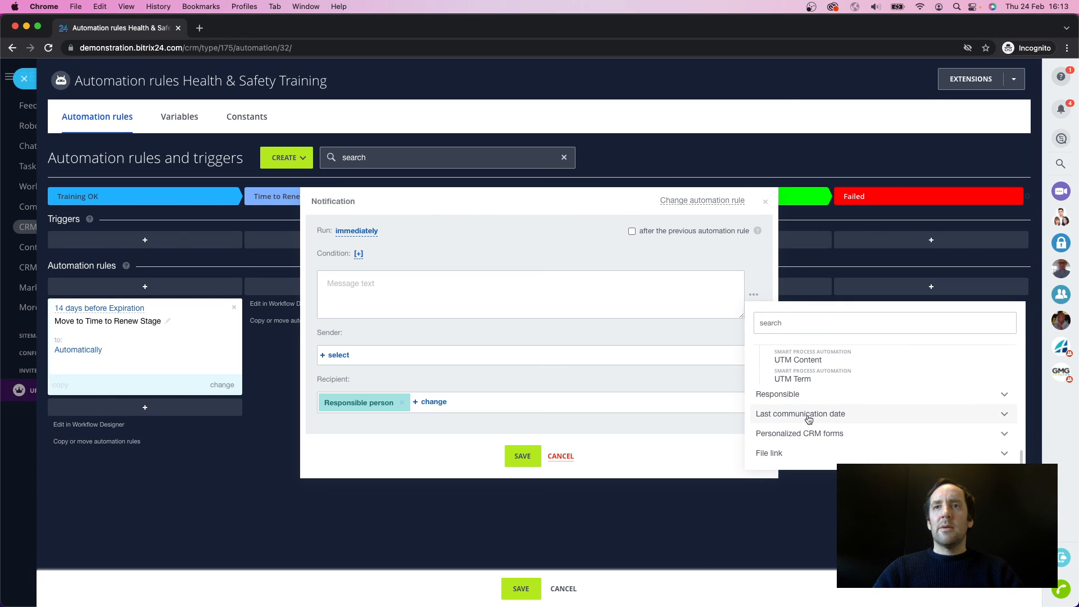
scroll(808, 419, up, 5)
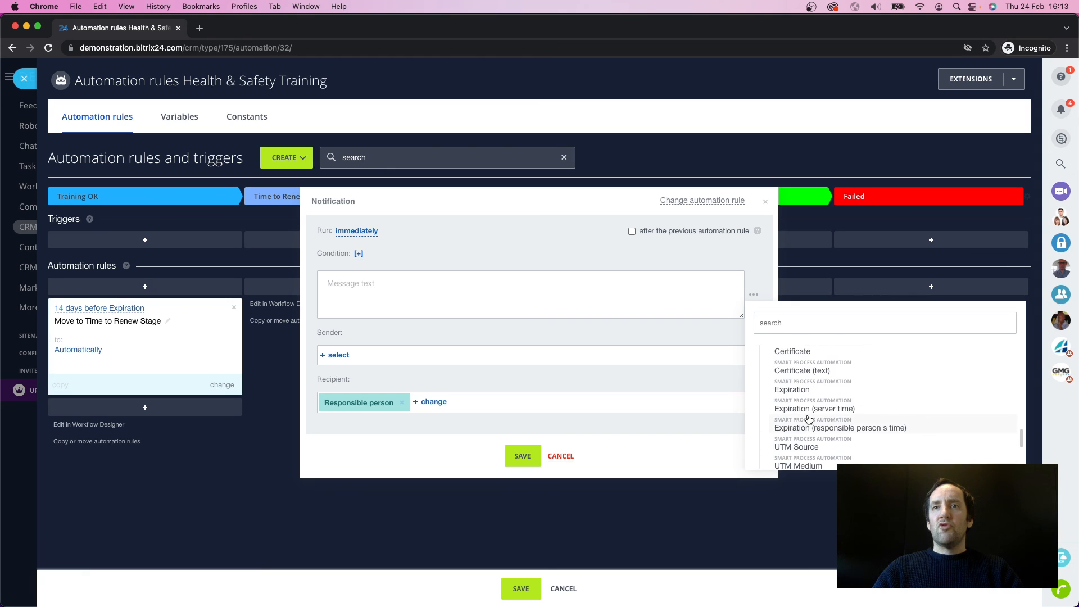
scroll(808, 420, up, 2)
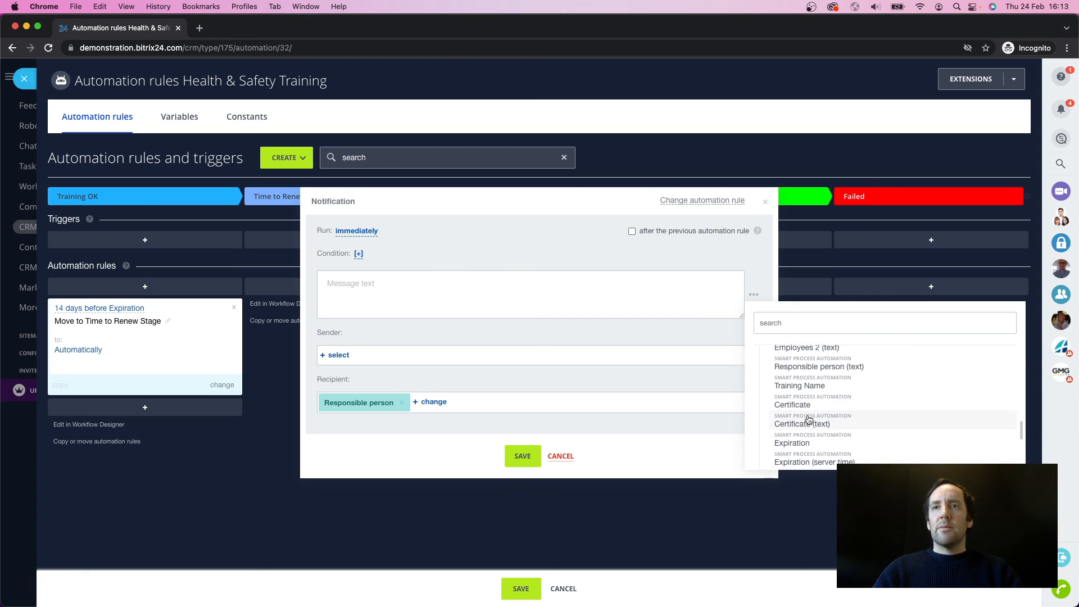
click(810, 388)
text(F)
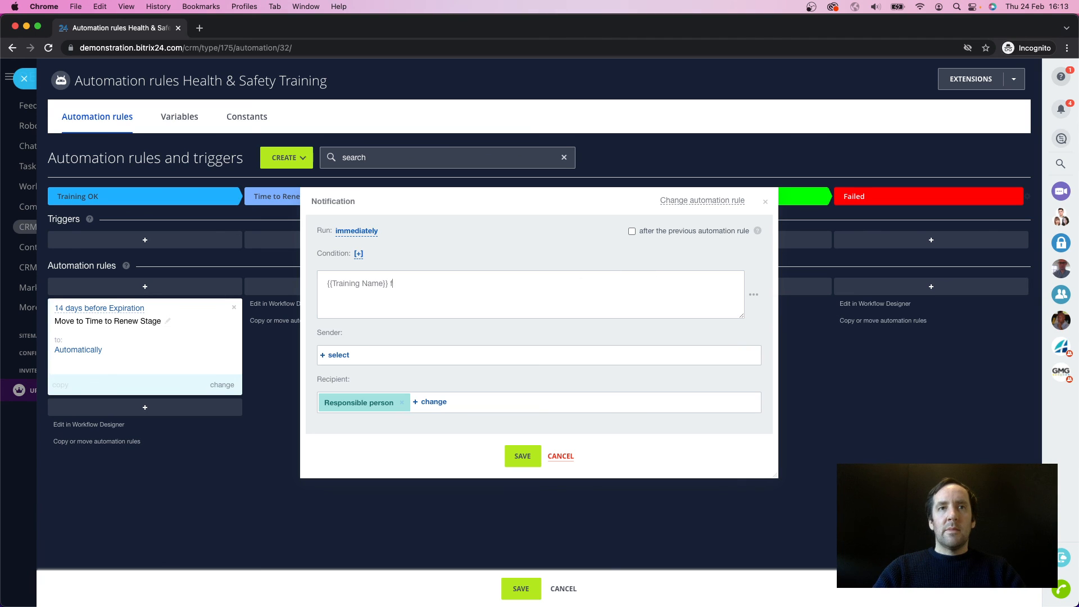
text(or)
Step: Continue the message with the Employees 2 (text) field and the words "is due for renewal."
click(754, 296)
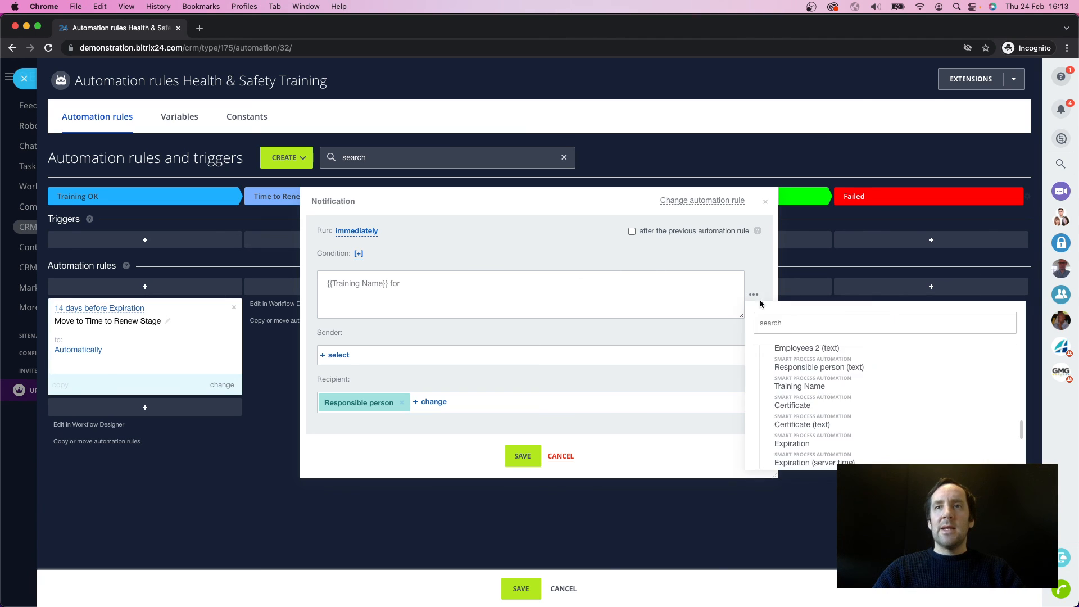
scroll(821, 383, up, 2)
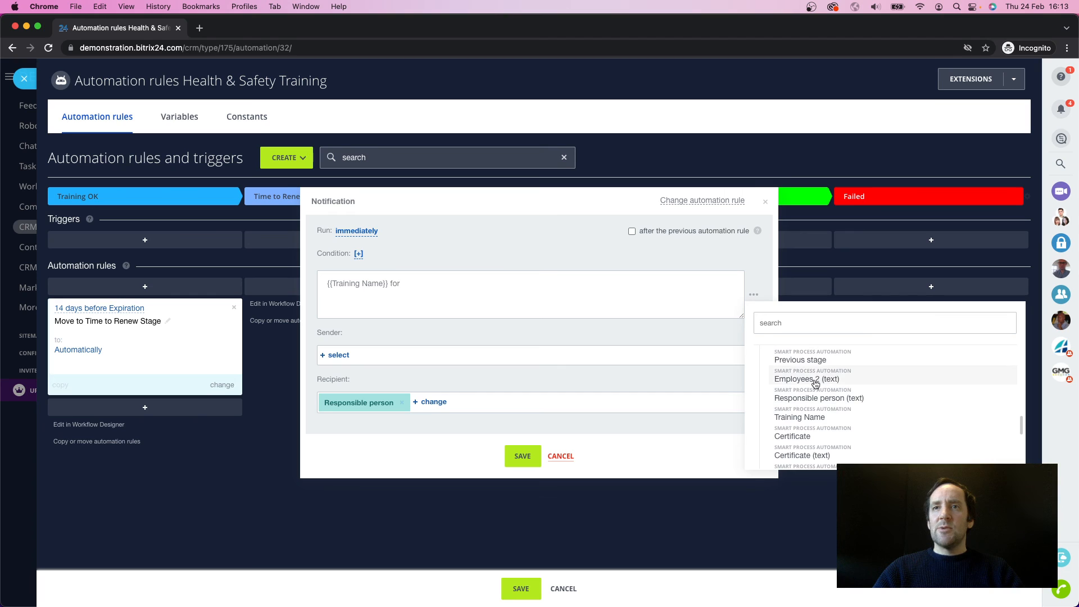
click(815, 380)
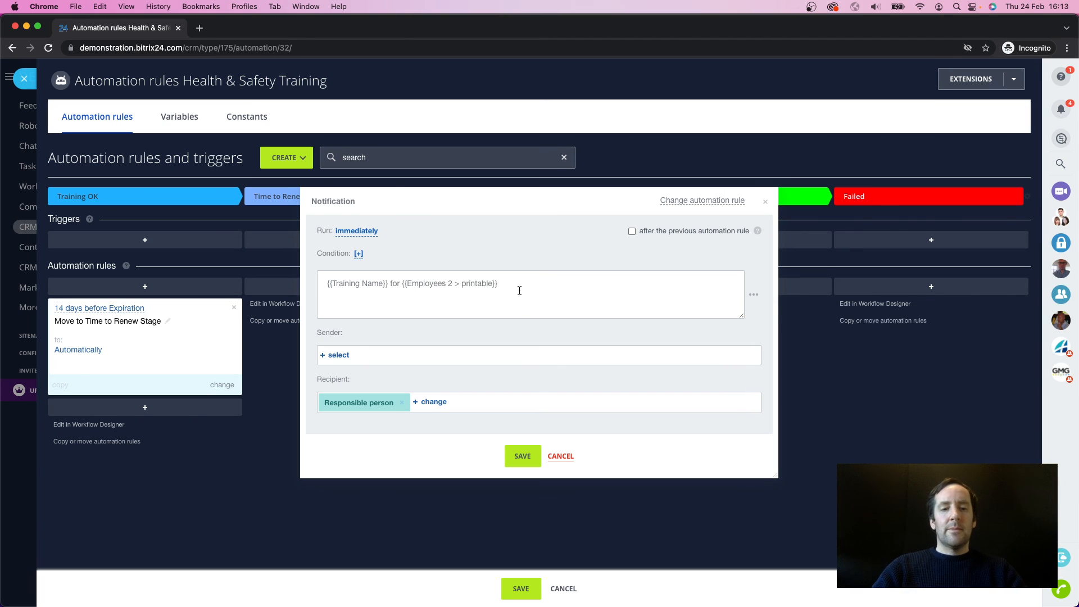
text(is due for)
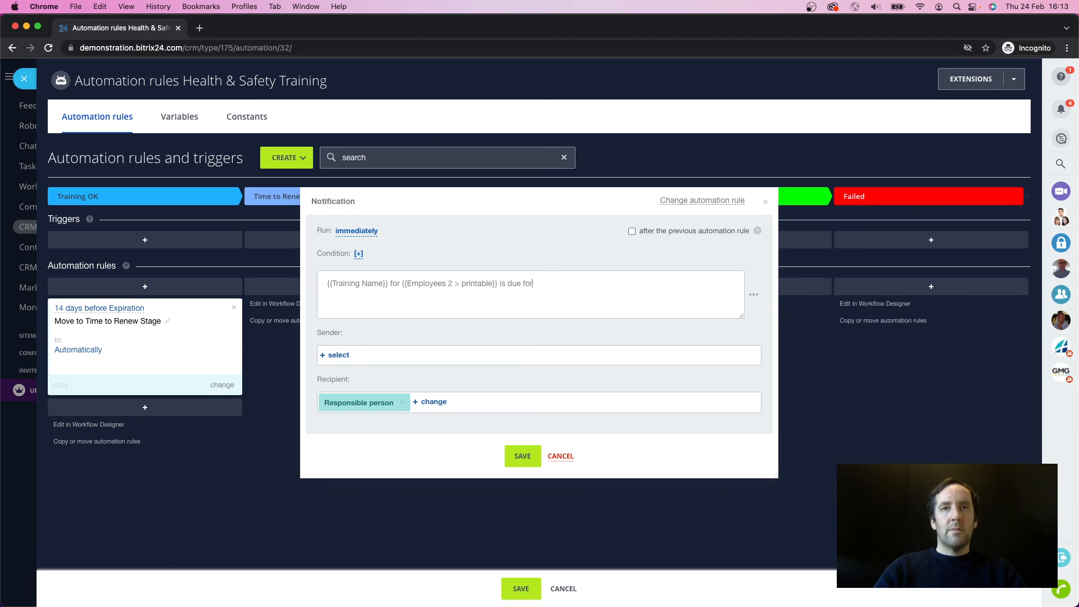
text( renewal.)
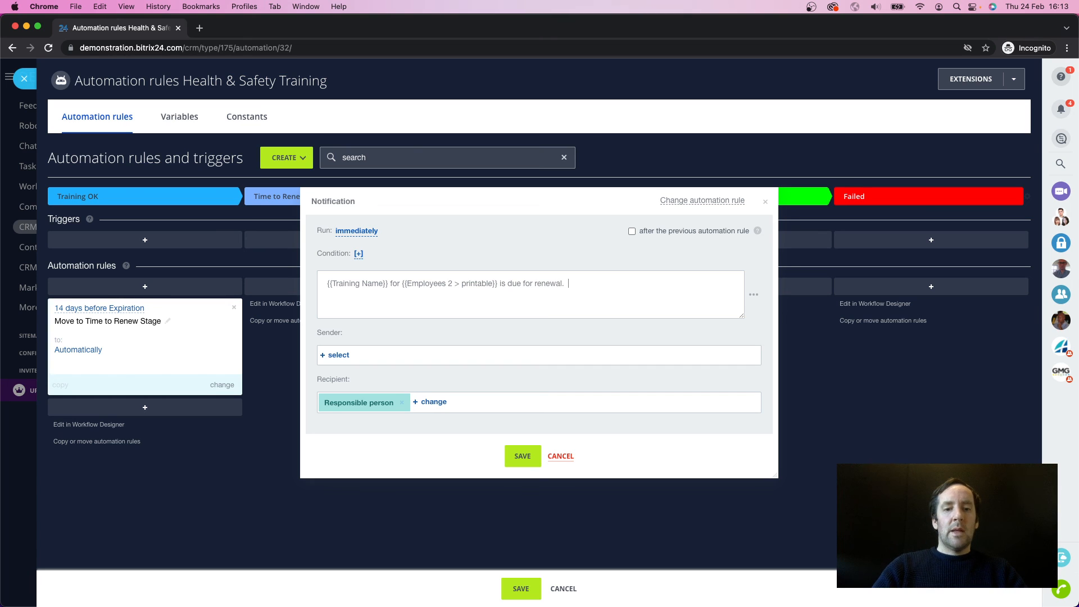
text(  The expiration date is)
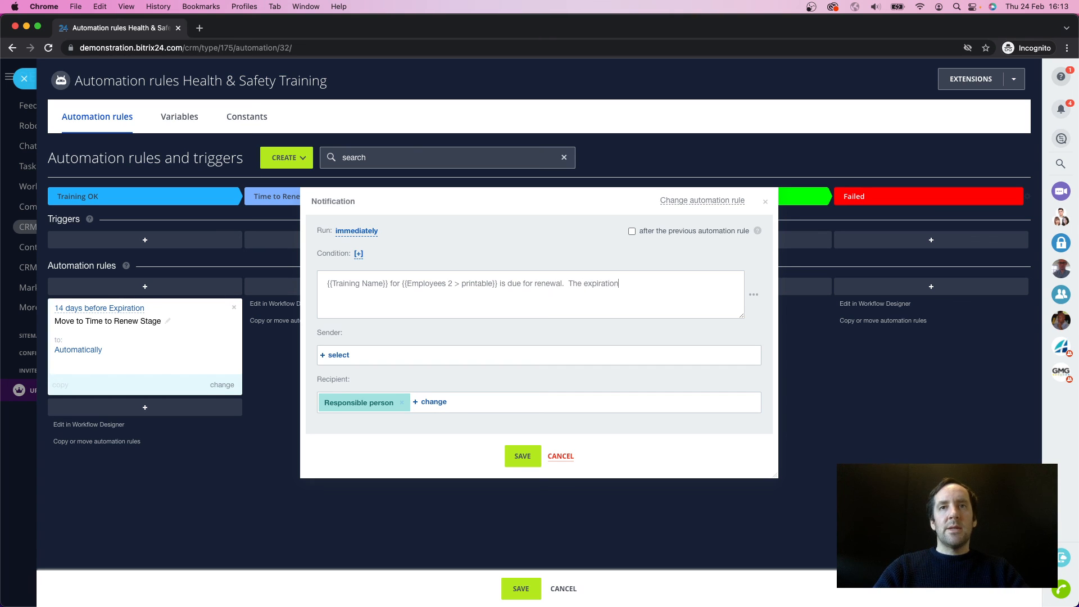
Step: Finish the notification message with "The expiration date is" followed by the Expiration field and a full stop
click(753, 295)
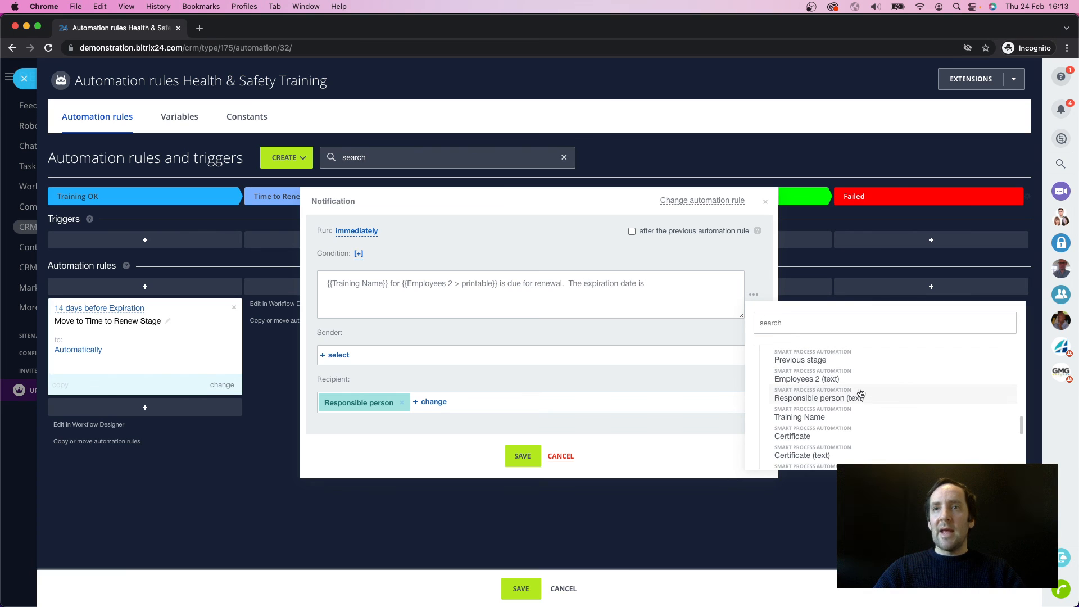
scroll(859, 393, down, 2)
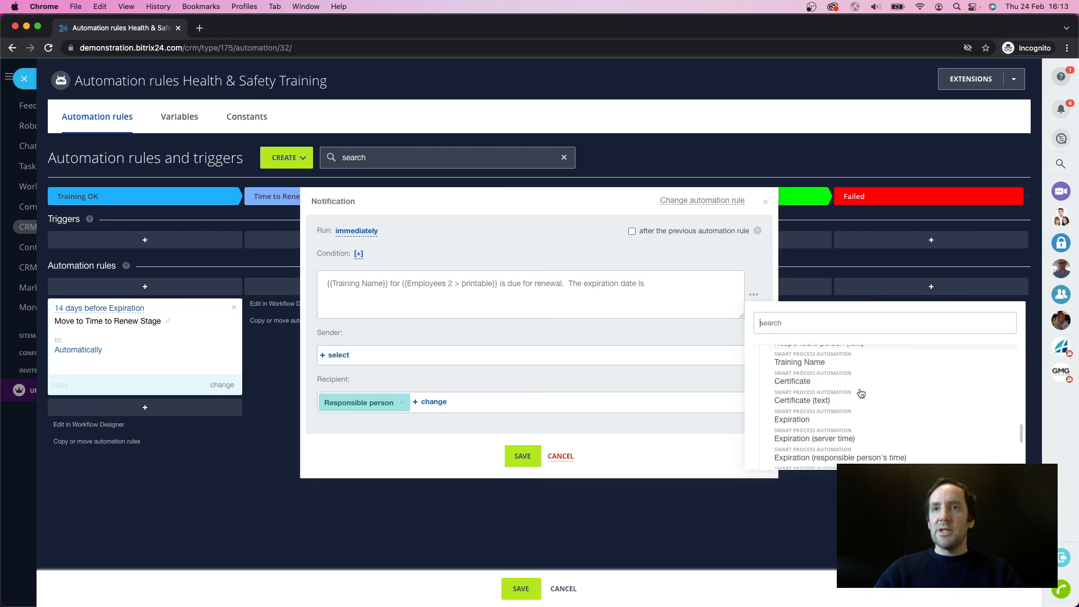
click(814, 424)
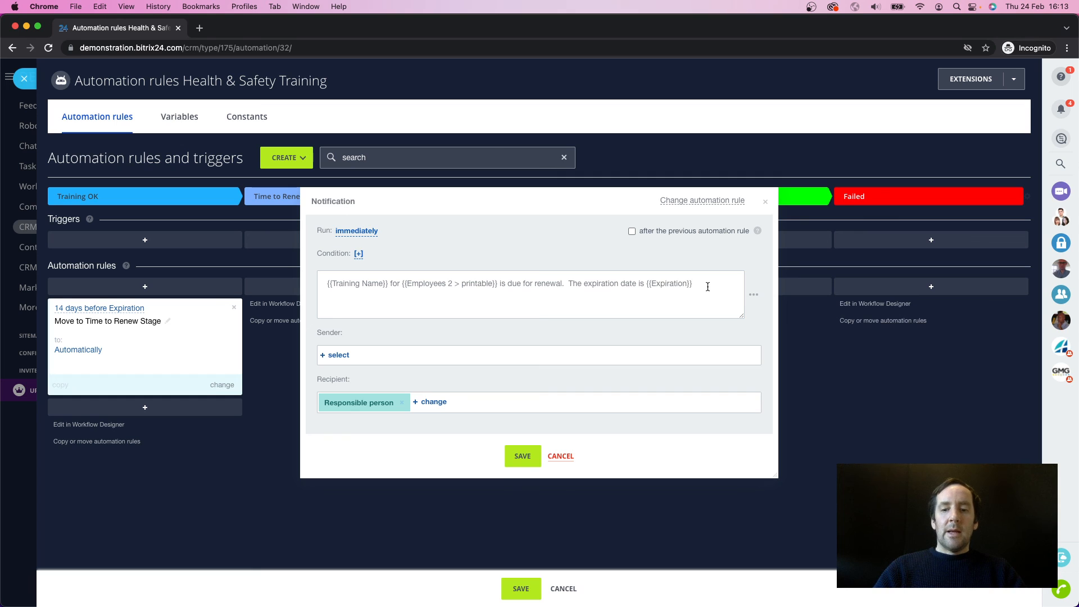
text(.)
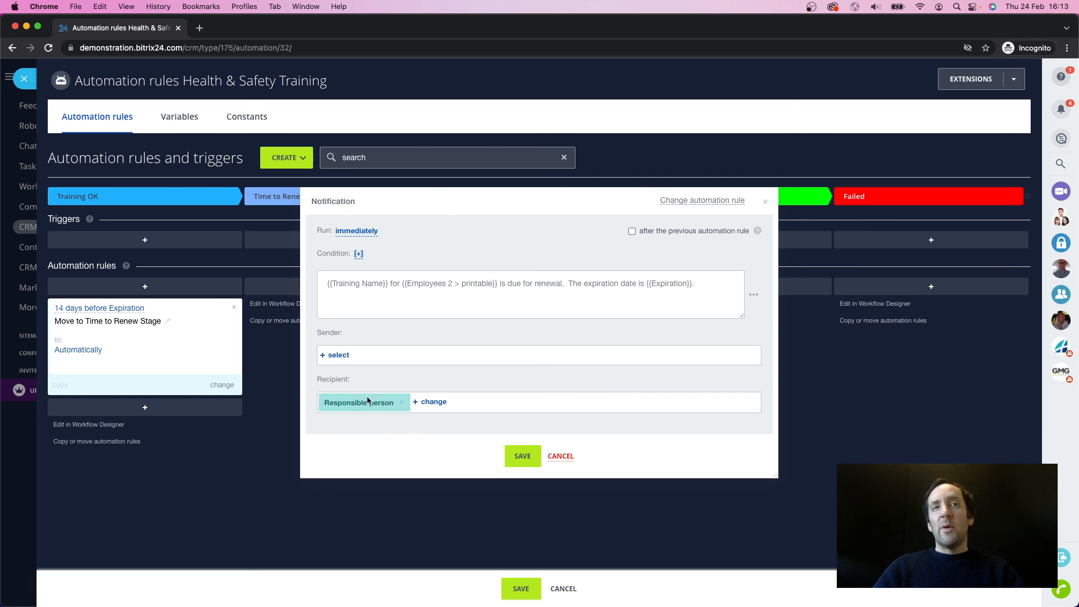
Step: Replace the Responsible person recipient with the HR department's Admin employee and save the notification rule
click(401, 403)
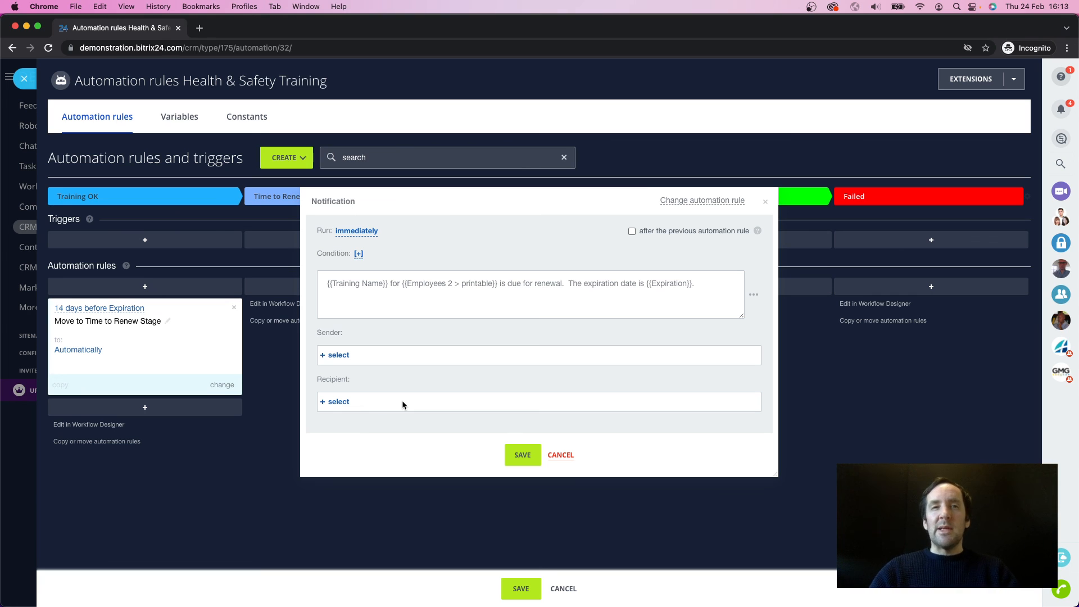
click(332, 402)
click(596, 478)
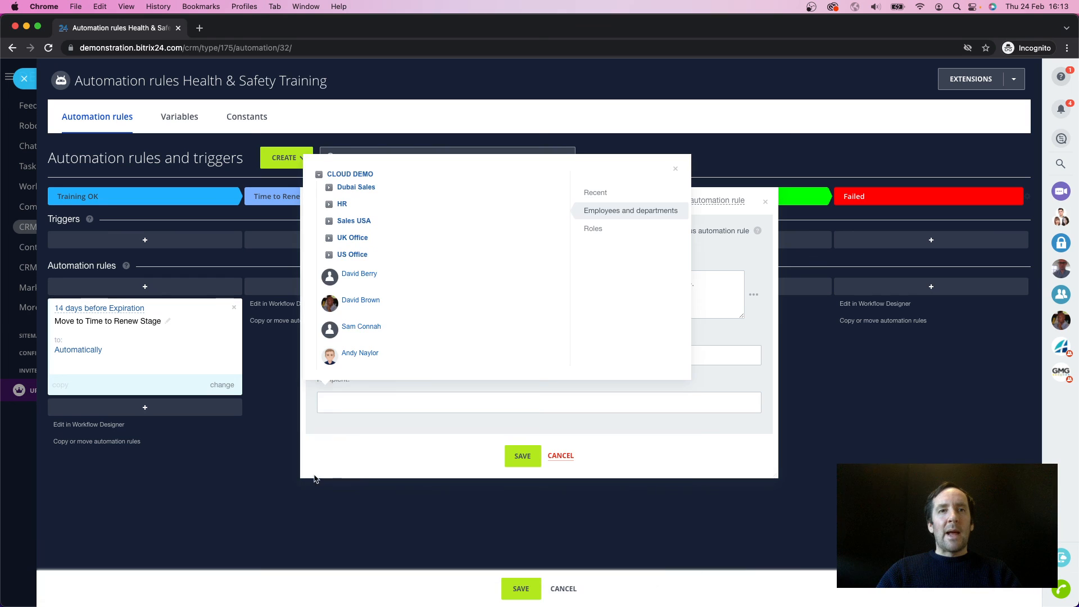
click(329, 204)
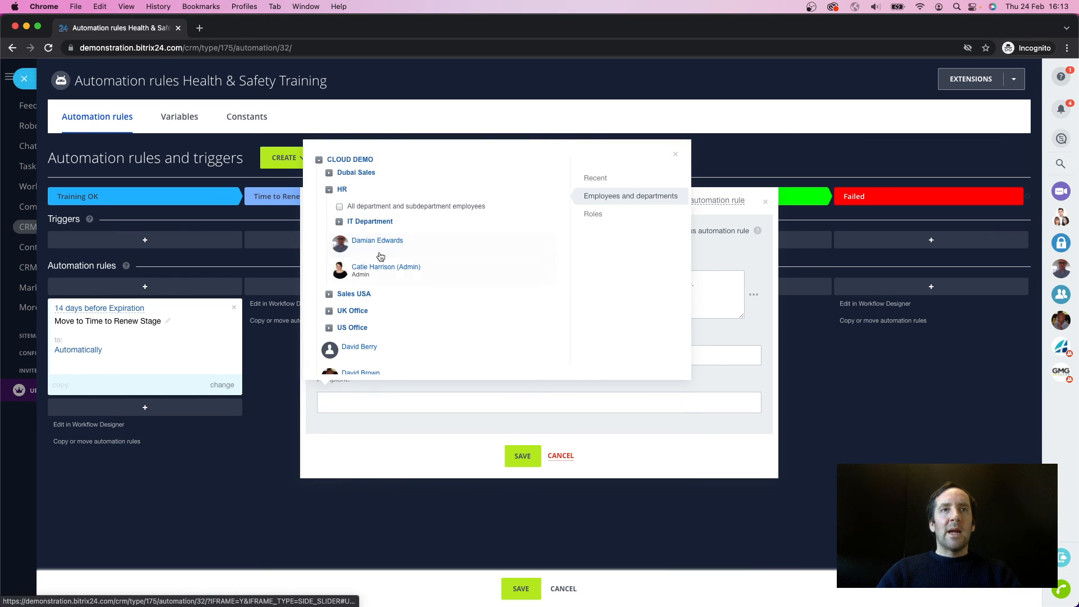
click(381, 270)
click(426, 454)
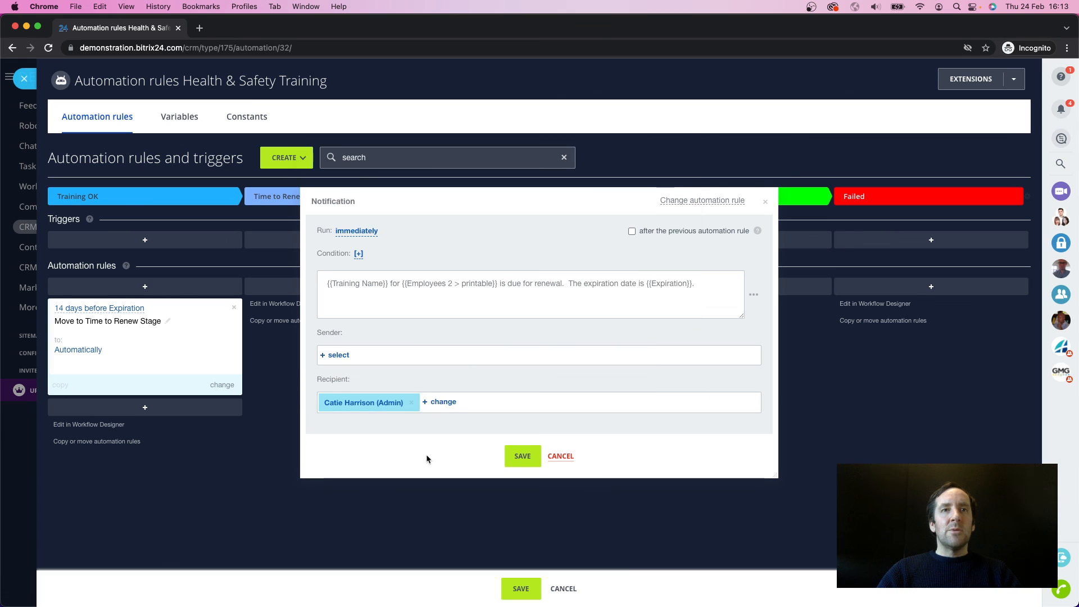
click(521, 460)
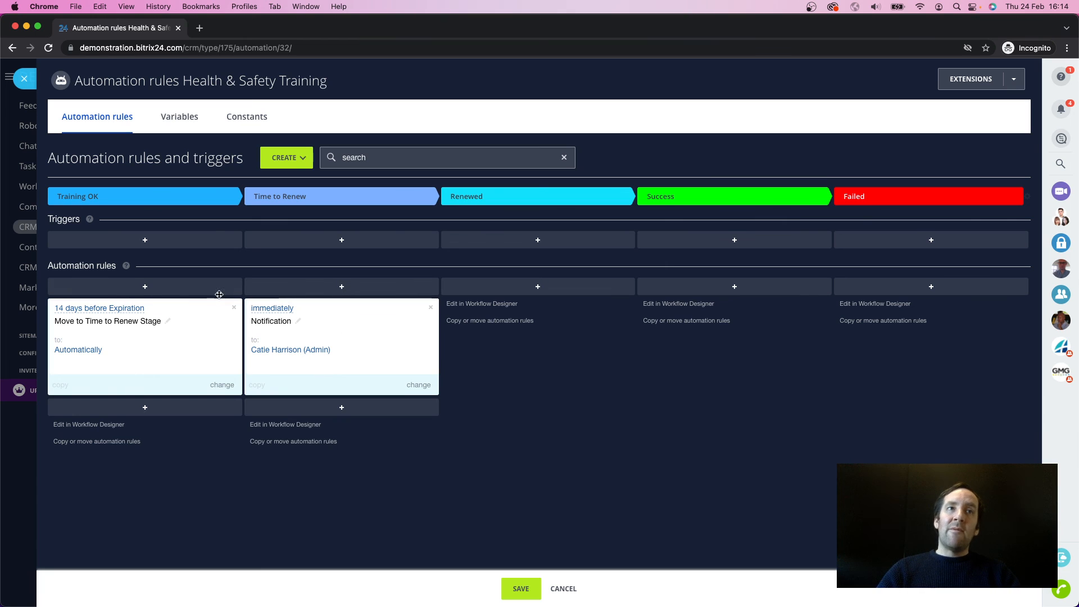
Step: Rename the Time to Renew notification rule as "Notify … of New Expiration", with the HR recipient's first name after "Notify"
click(298, 321)
text(N)
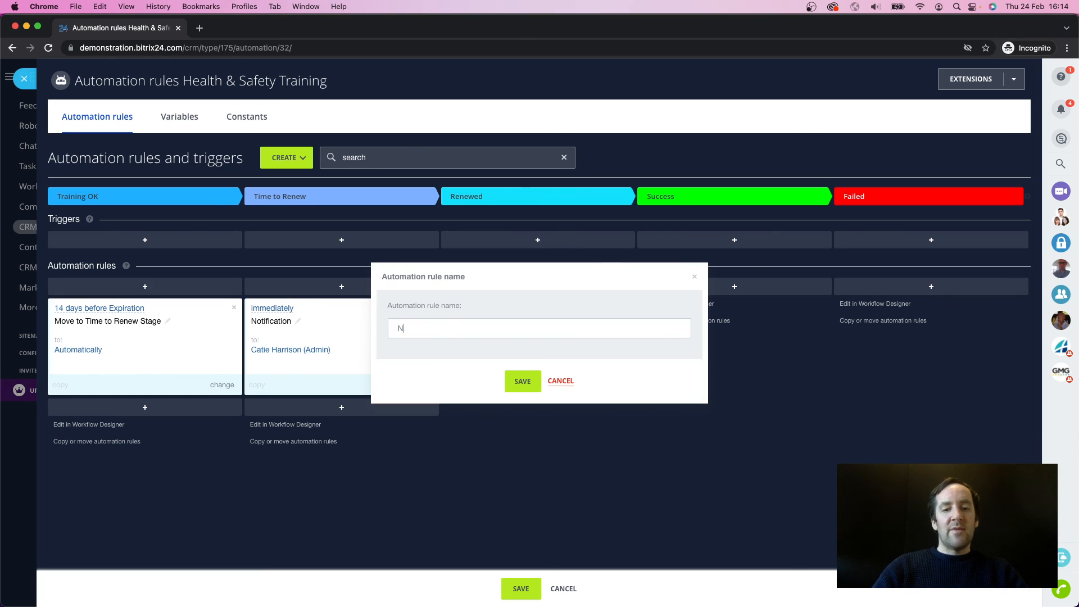
text(otify Kat)
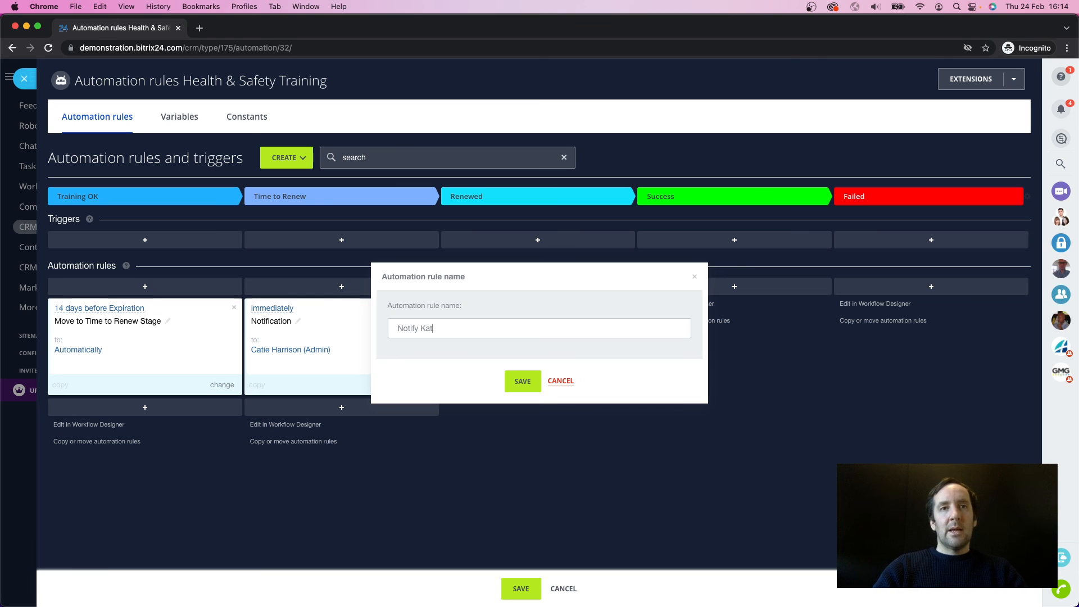
text(ie of New E)
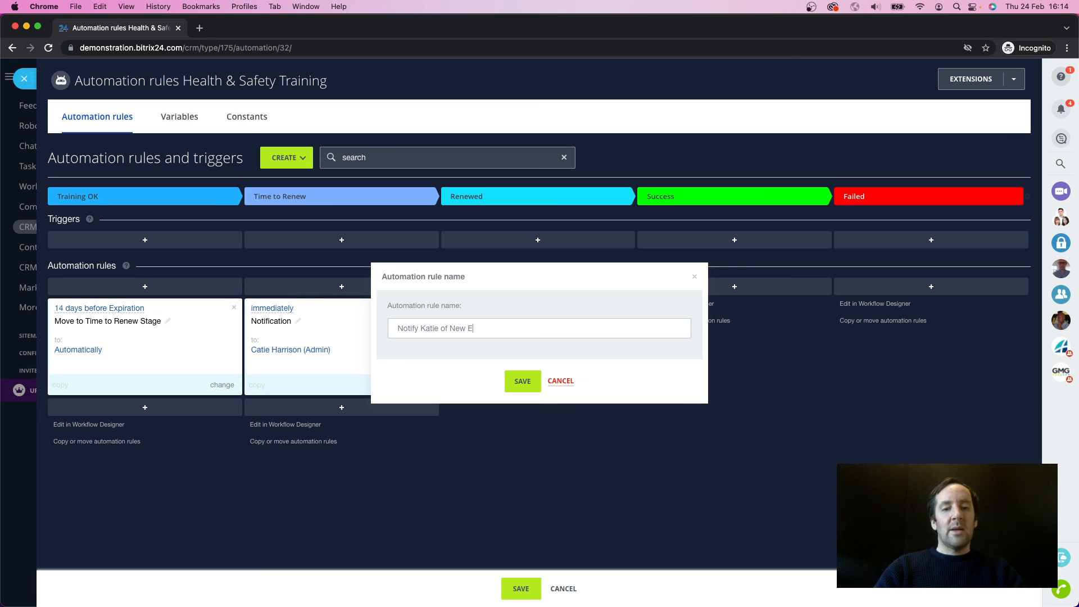
text(xpiration)
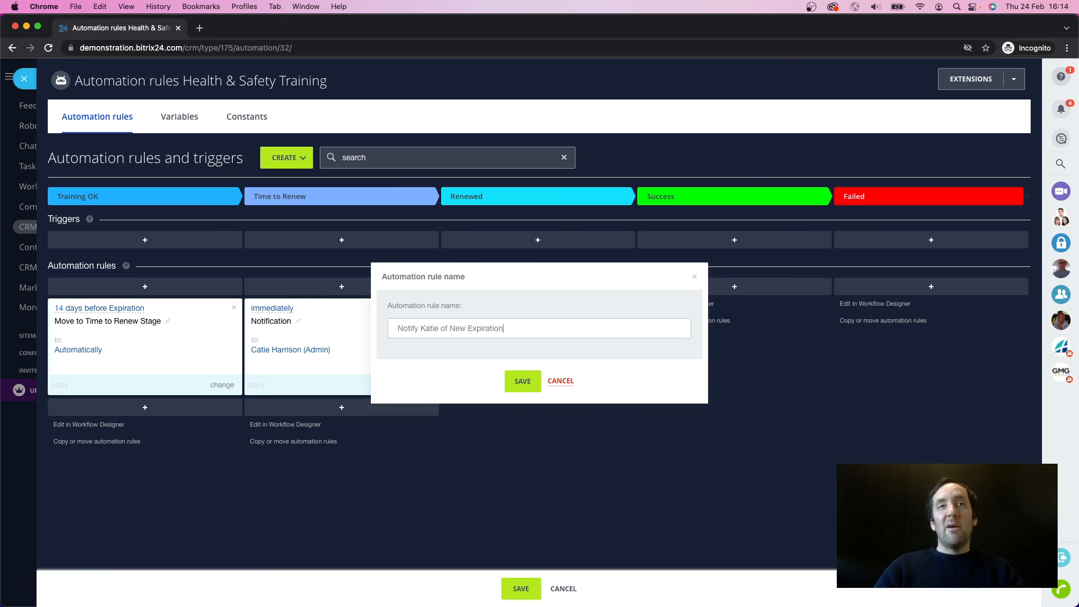
click(535, 379)
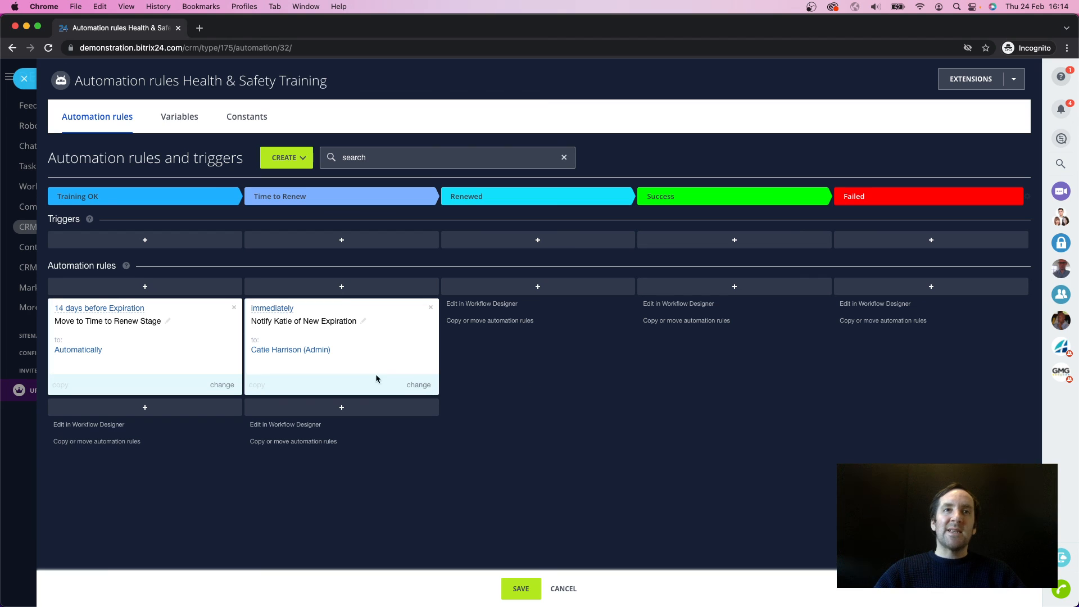
click(343, 408)
mouse_move(390, 444)
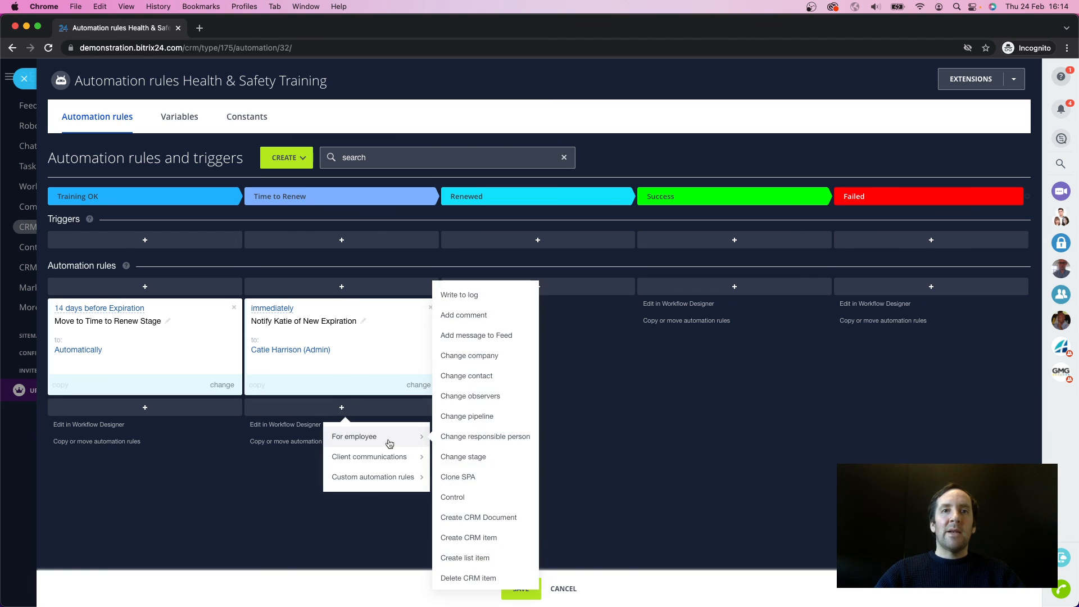
scroll(479, 453, down, 5)
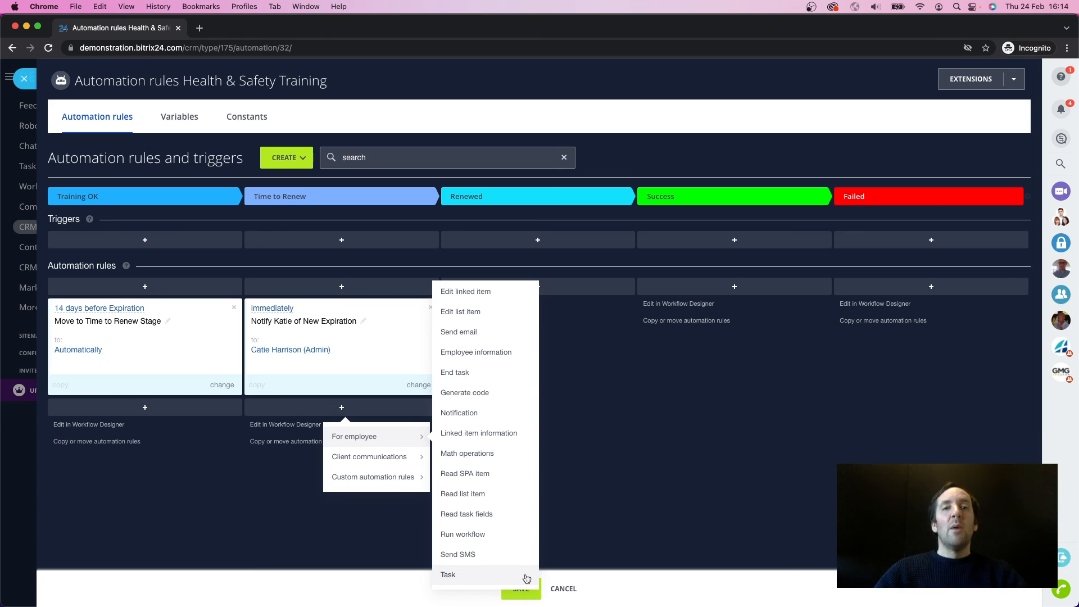
Step: Save the Health & Safety Training automation rules and return to the kanban board
click(521, 595)
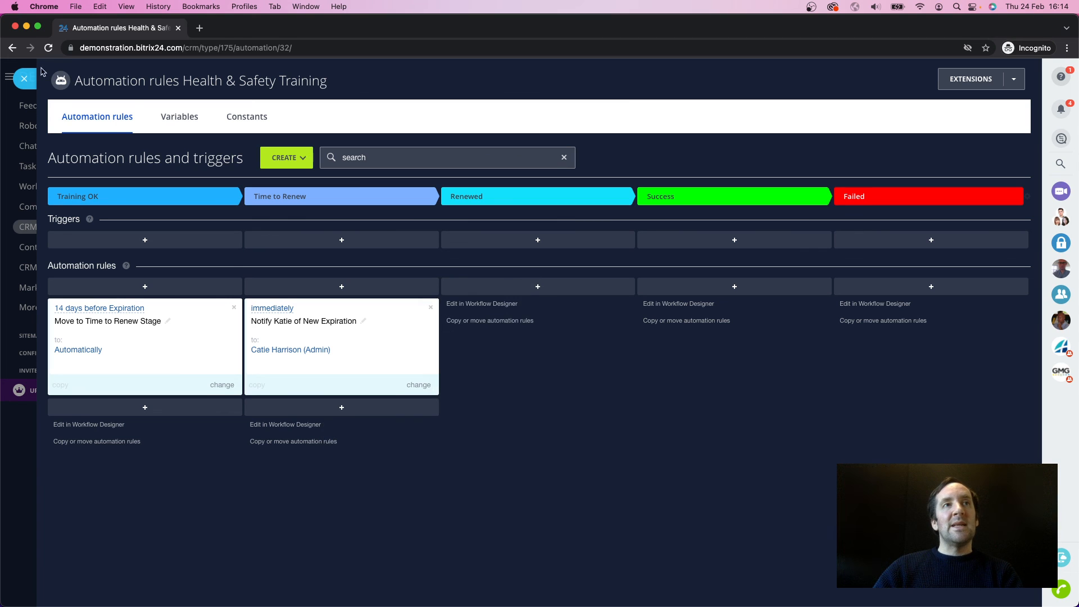
click(24, 78)
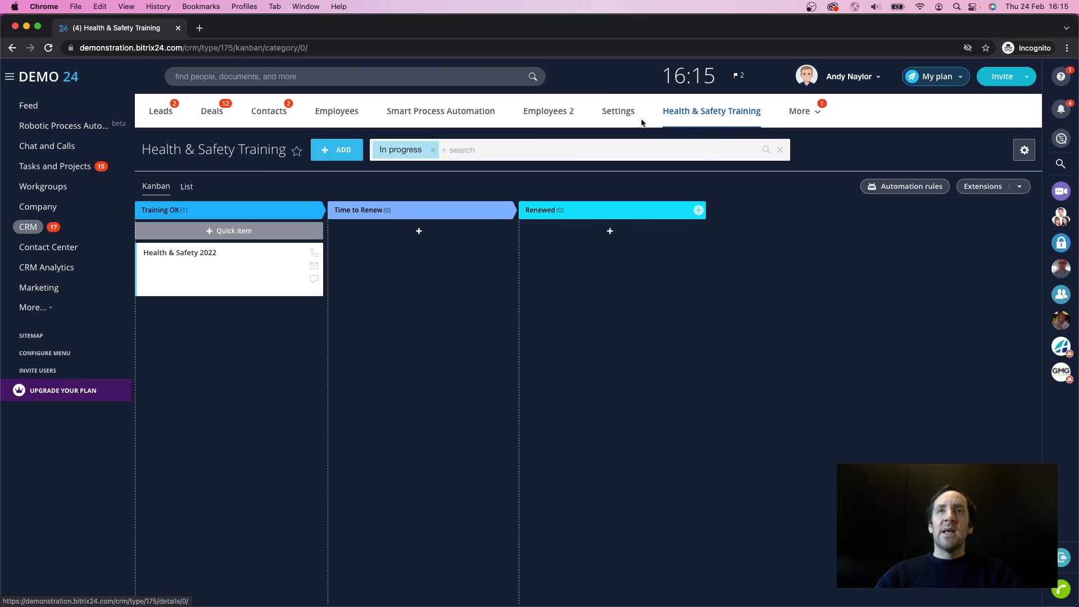
Step: Open the HR Role in the CRM access permissions and examine its rights for the Health & Safety Training process
click(613, 119)
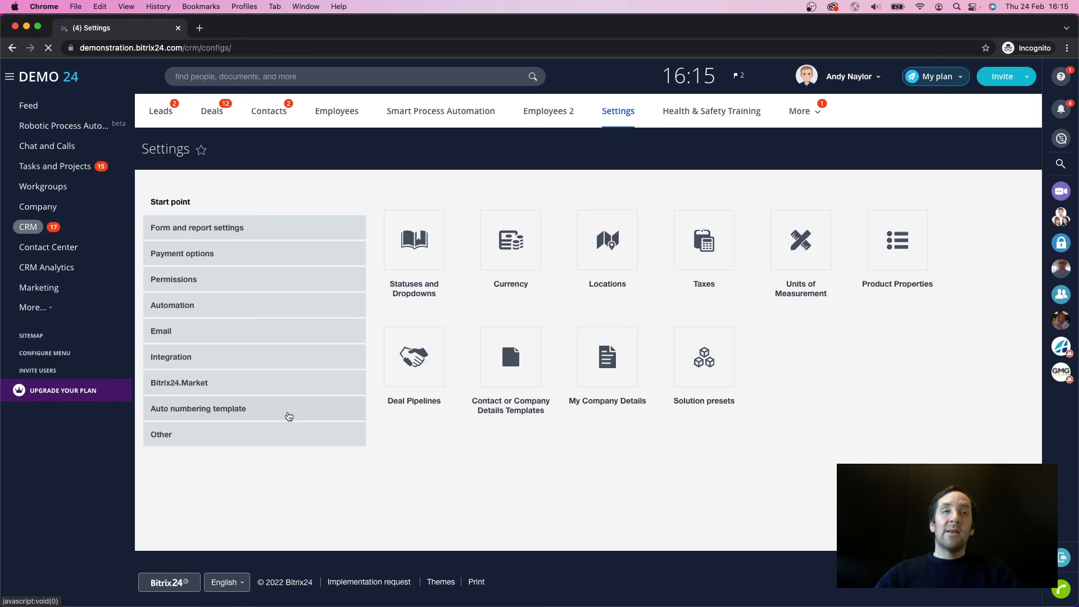
click(201, 286)
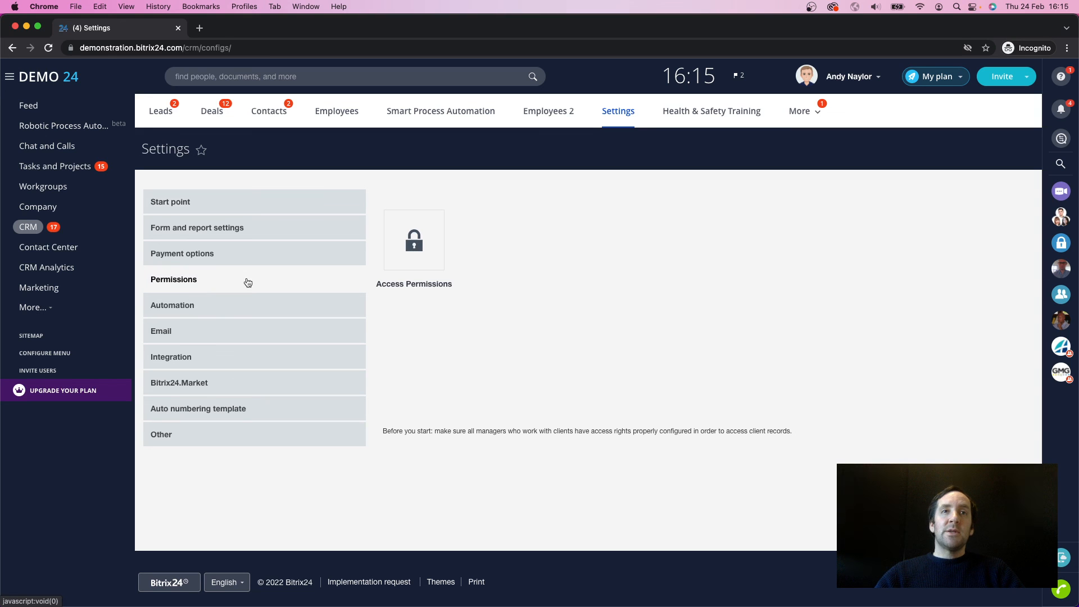
click(409, 252)
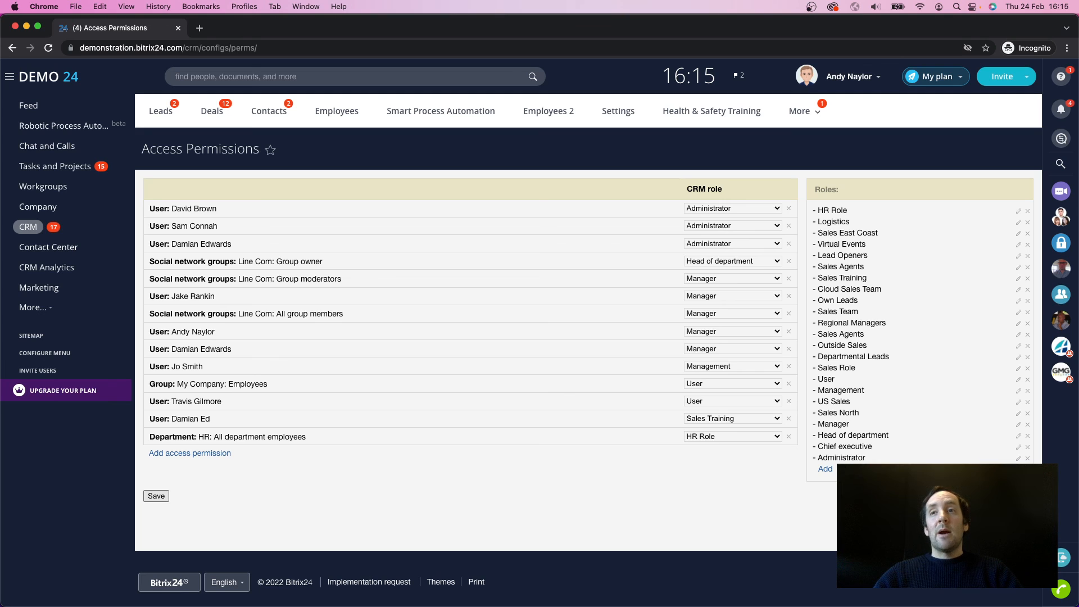
click(1019, 213)
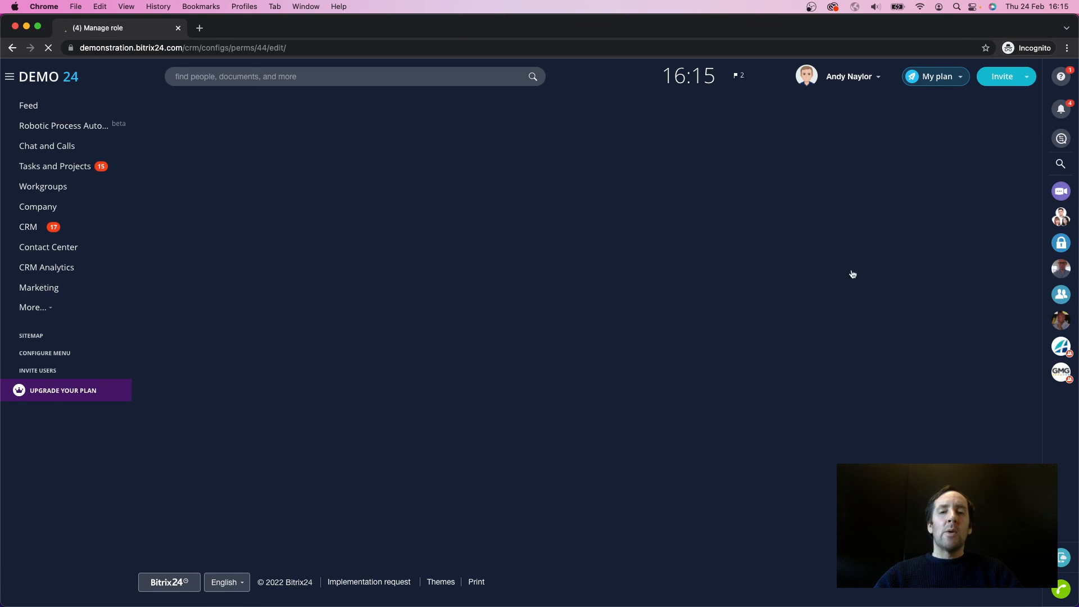
scroll(338, 559, down, 3)
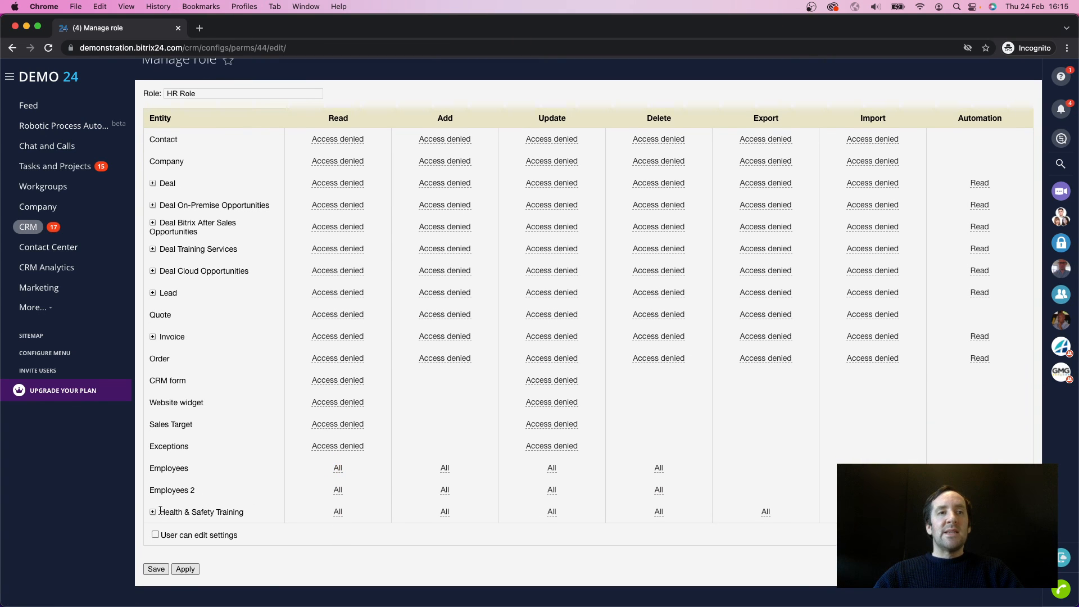
drag(159, 512, 252, 518)
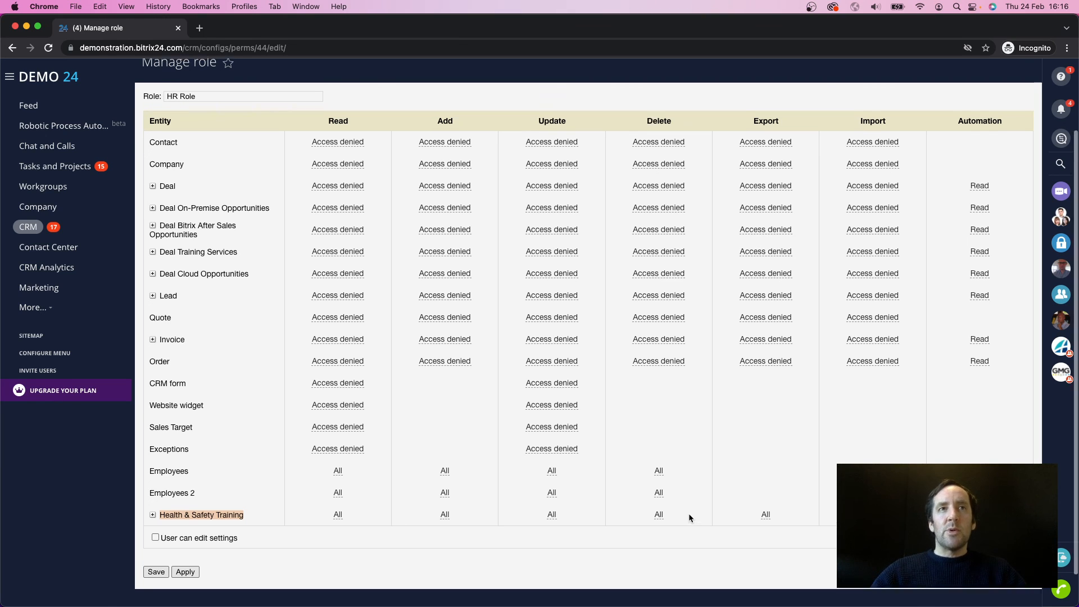
Step: Leave the HR Role's permissions unchanged and open the Smart Process Automation overview
scroll(689, 513, up, 3)
click(477, 115)
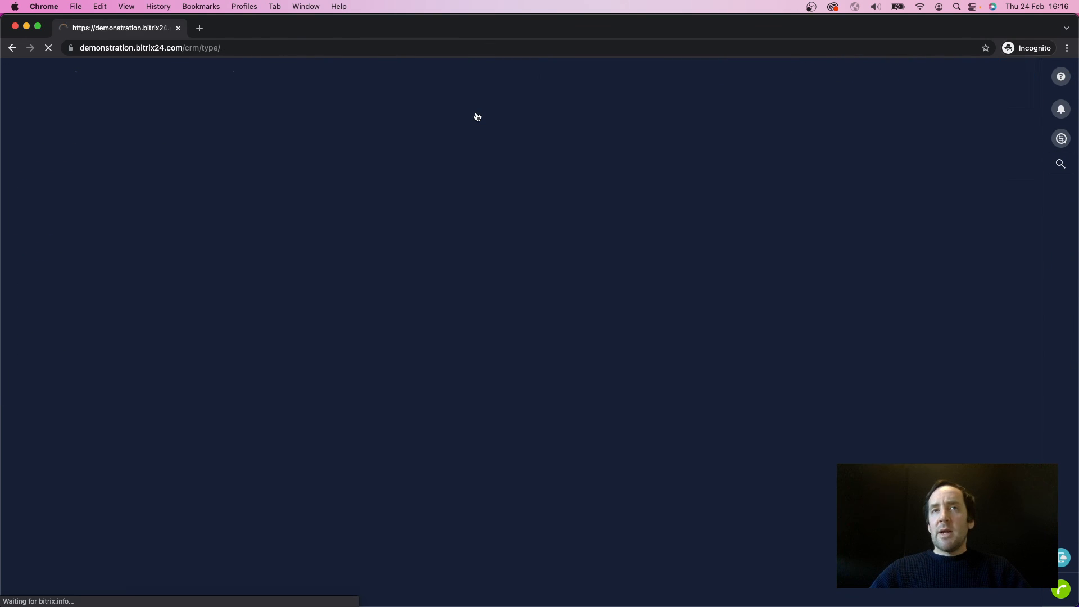